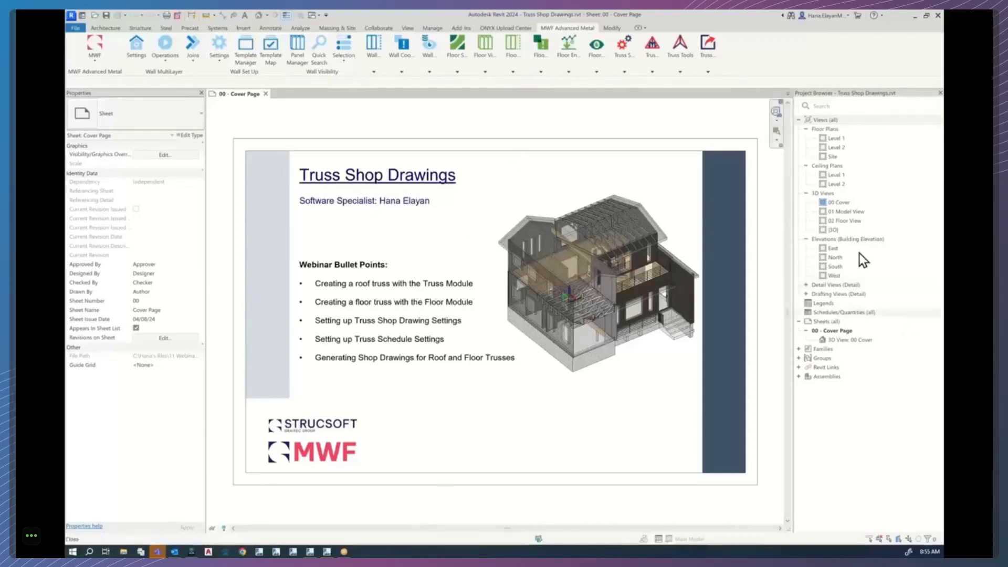
Open the 01 Model View 3D view and inspect the instance properties of the two main gable roofs.
double_click(861, 213)
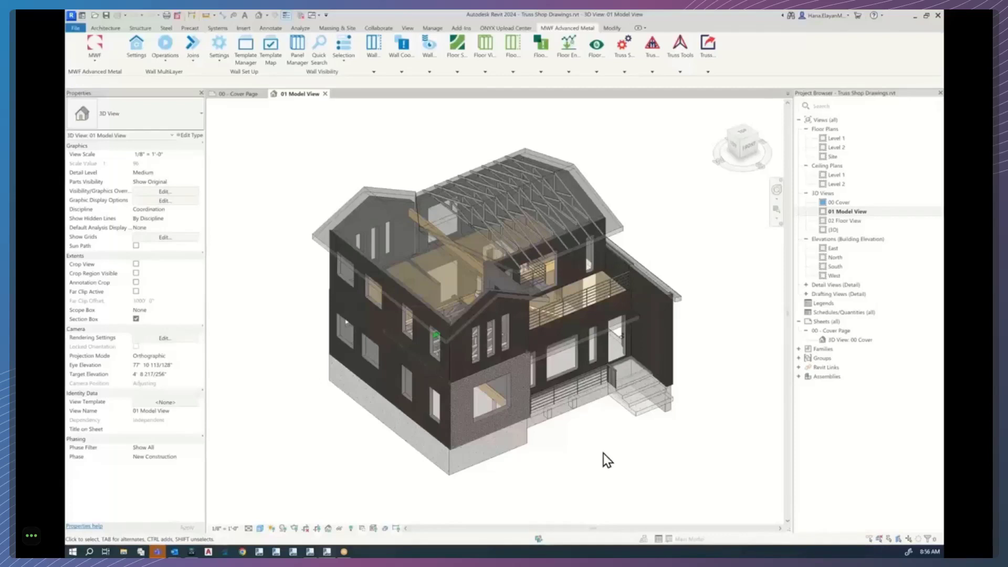
scroll(619, 215, up, 5)
middle_drag(619, 219, 728, 246)
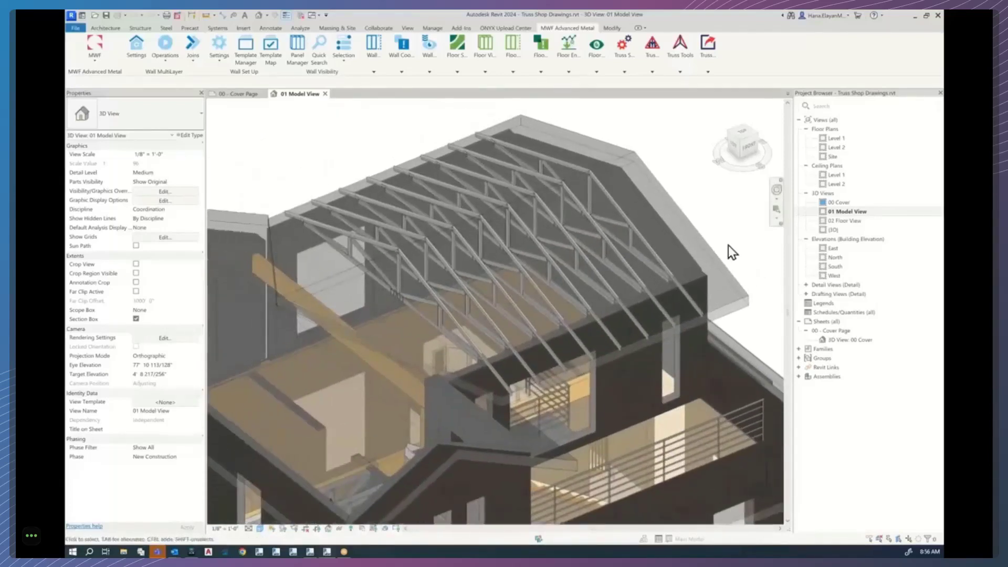
click(638, 168)
scroll(628, 187, down, 3)
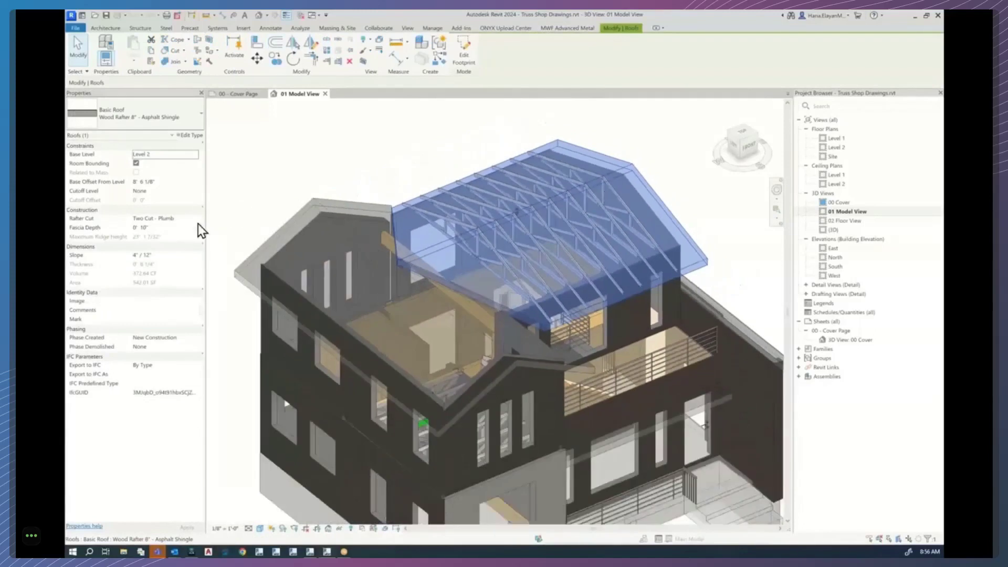
click(289, 218)
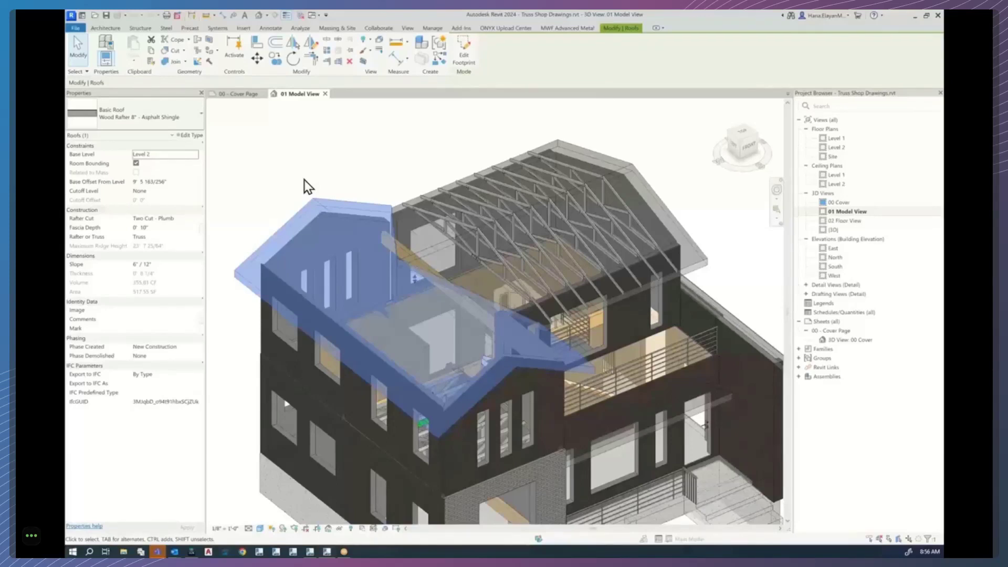
click(304, 179)
scroll(548, 320, down, 3)
middle_drag(548, 320, 526, 294)
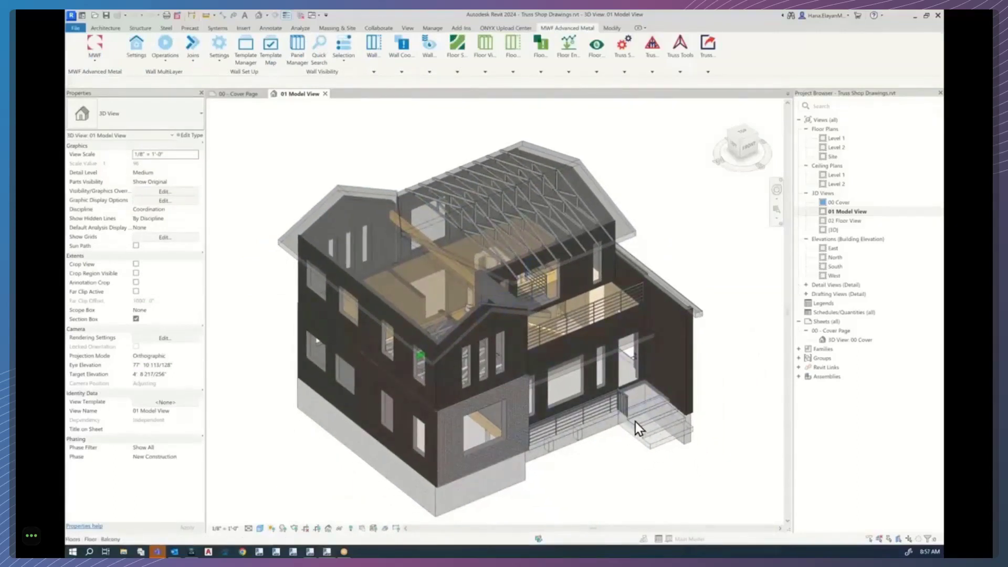
middle_drag(597, 479, 601, 449)
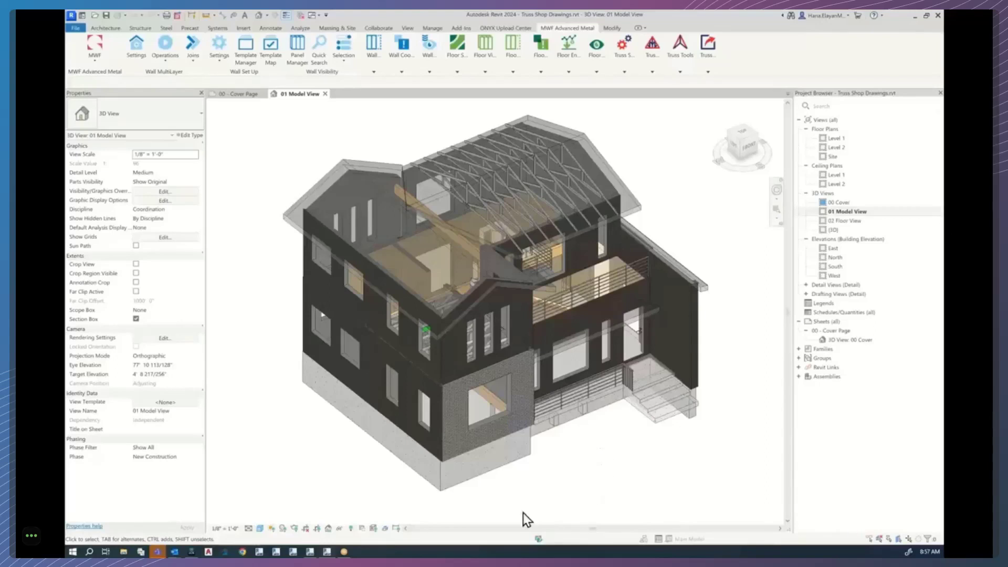
Open the layer structure of the upper-floor side wall and examine its structure layer's thickness and structural material setting.
click(404, 417)
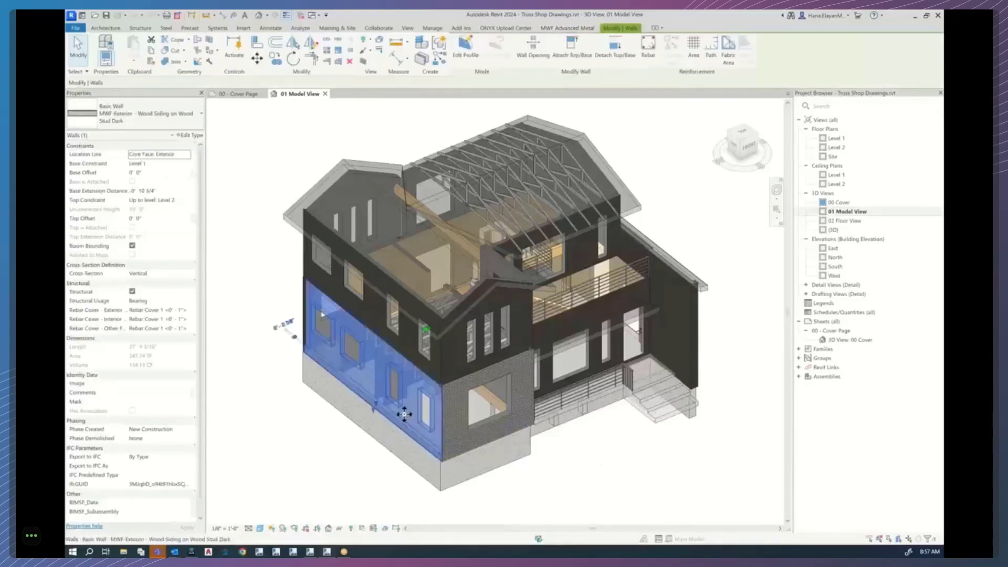
click(408, 344)
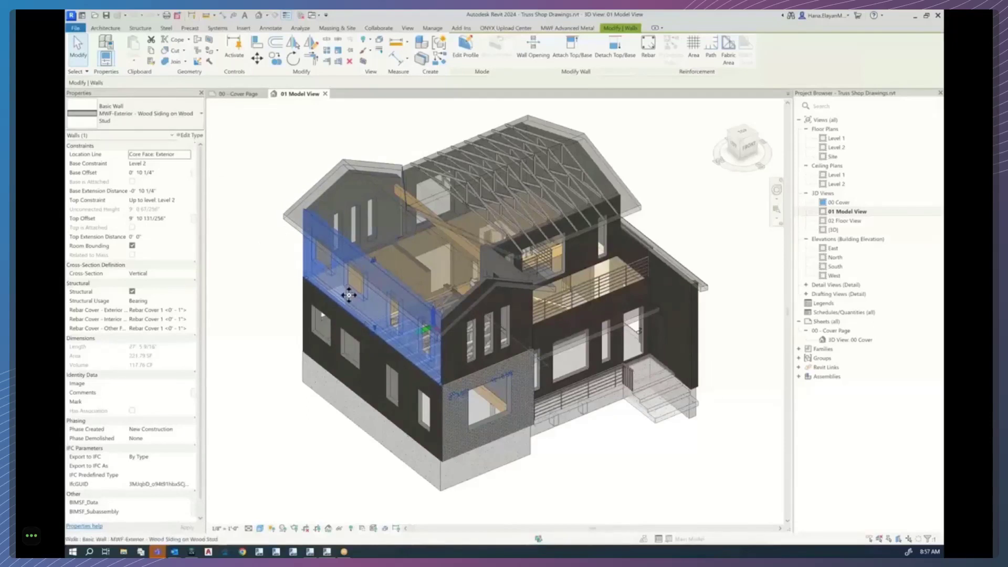
click(188, 136)
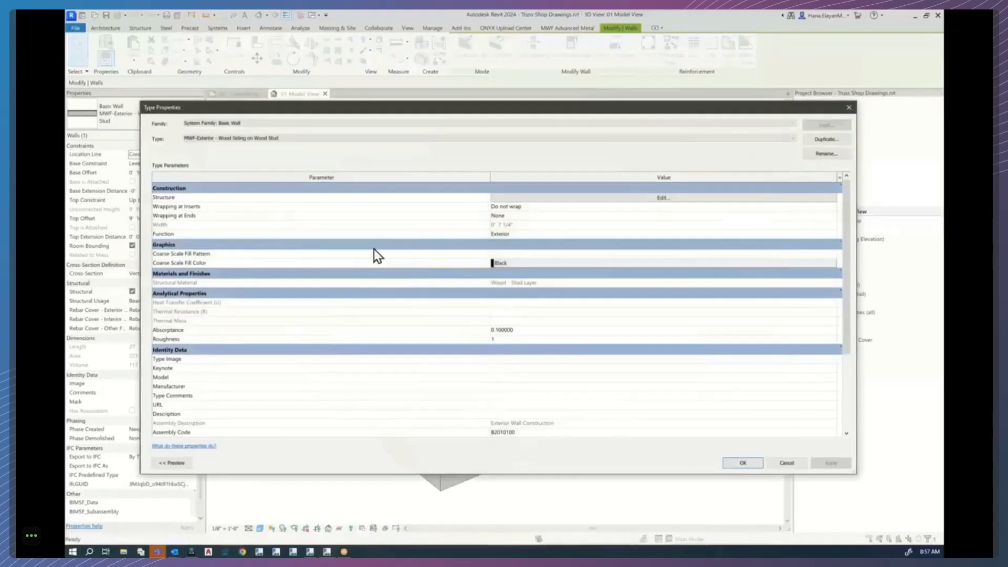
click(630, 199)
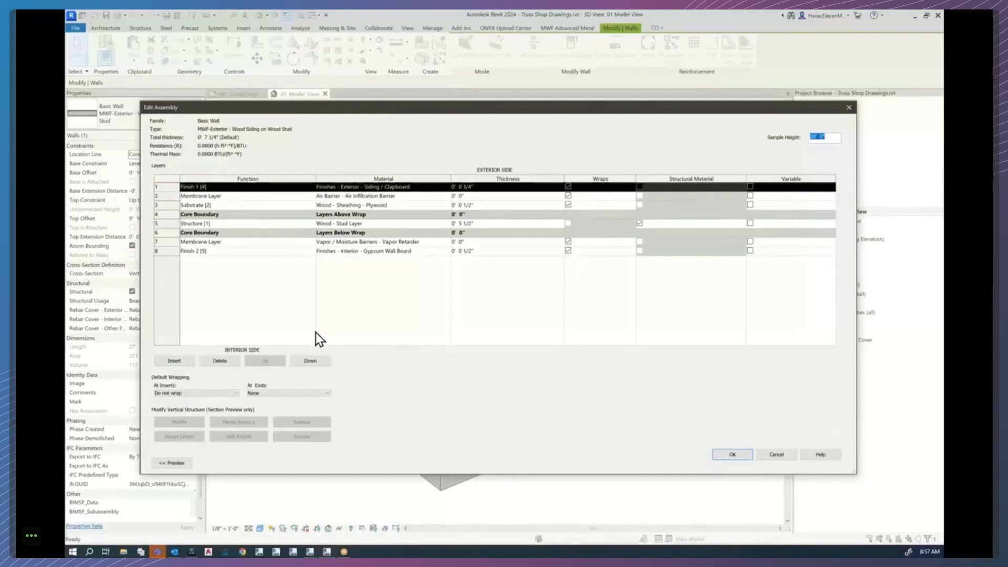
click(165, 224)
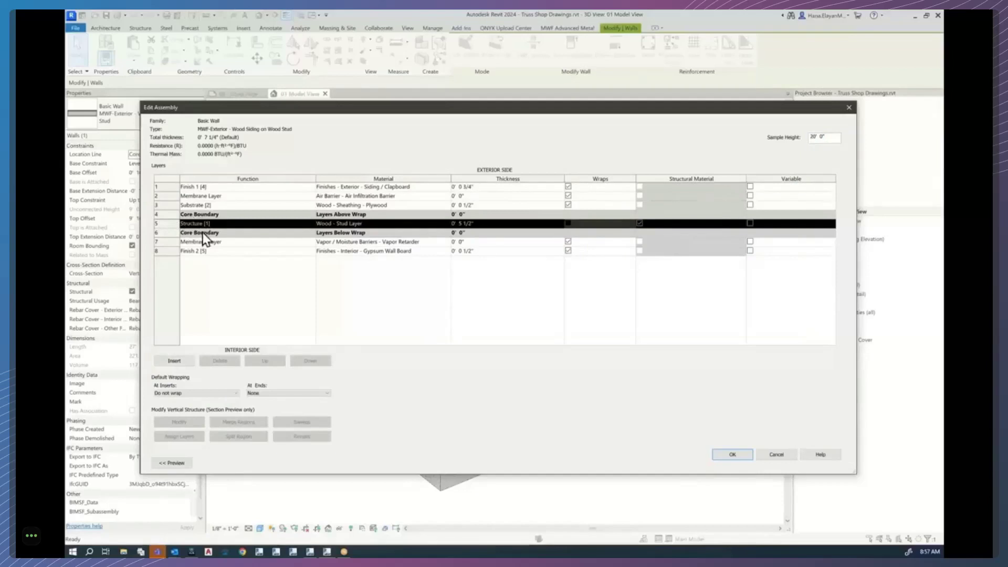
click(467, 223)
double_click(467, 223)
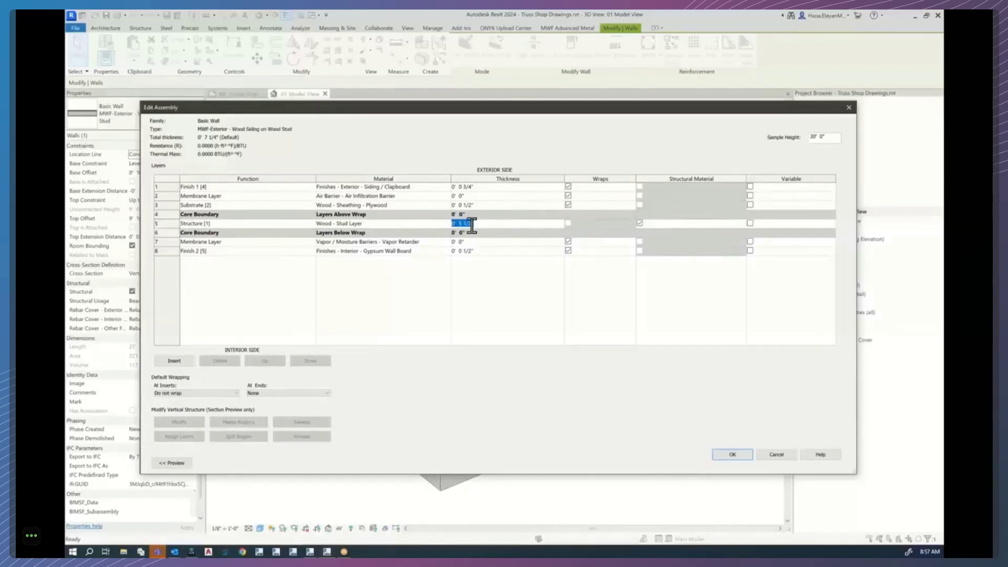
click(640, 223)
click(163, 223)
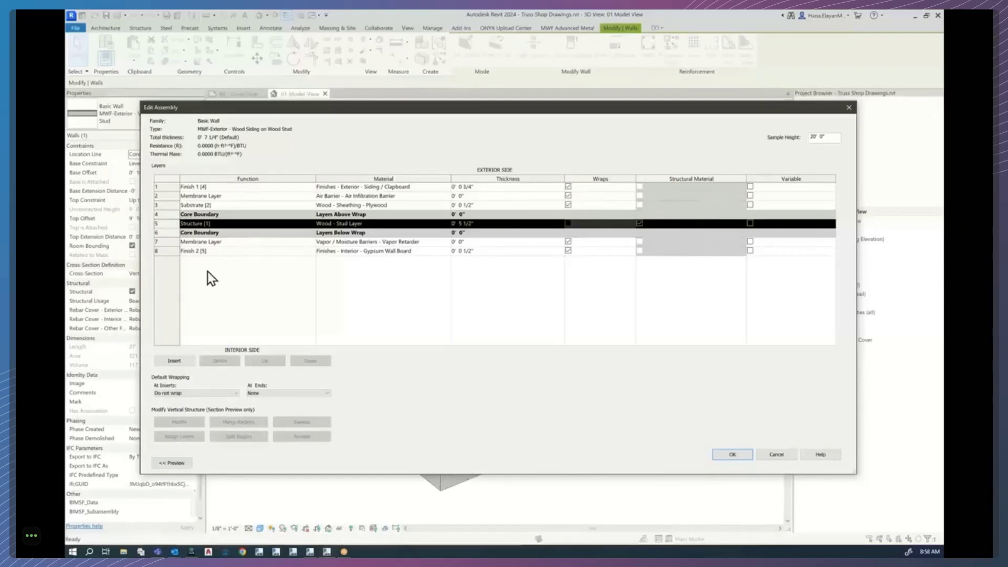
Examine the wall assembly's membrane and substrate layers and the available layer functions, and close the wall's type settings.
click(178, 243)
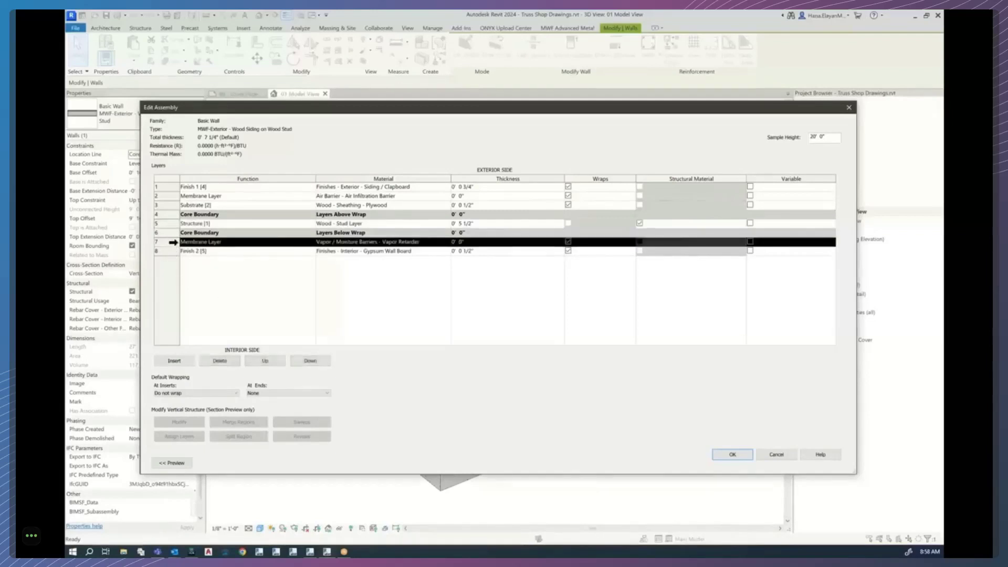
click(169, 205)
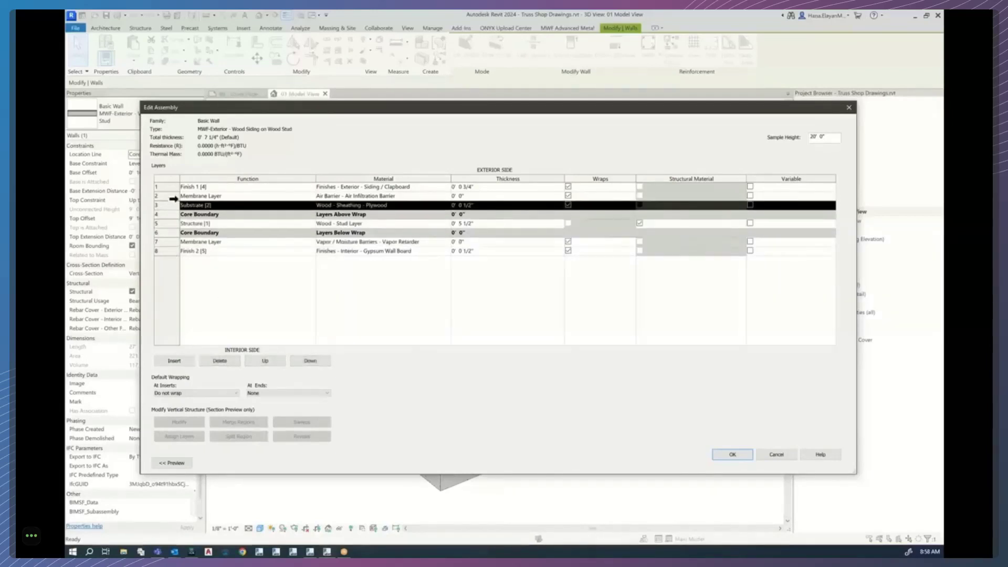
click(173, 196)
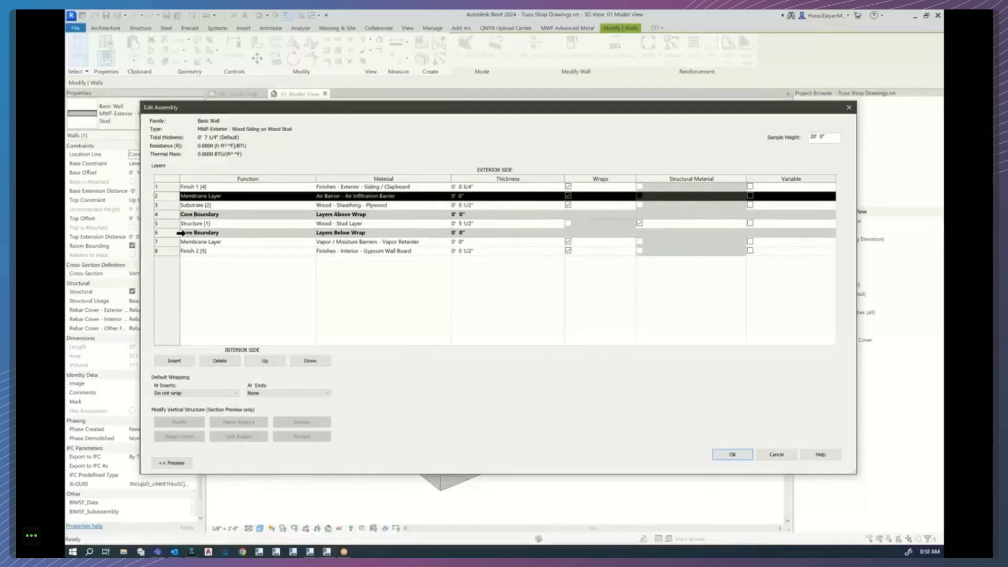
click(311, 205)
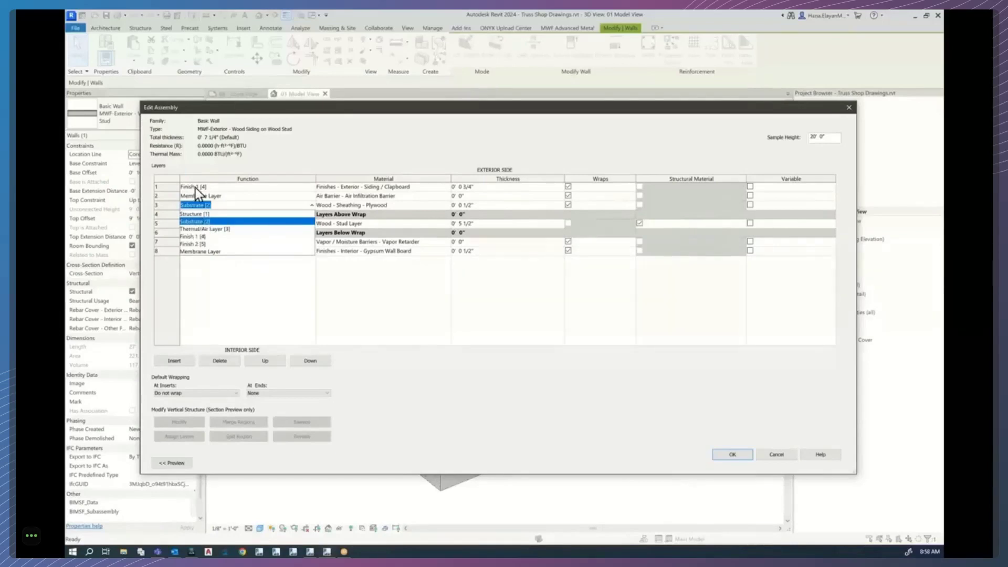
click(206, 282)
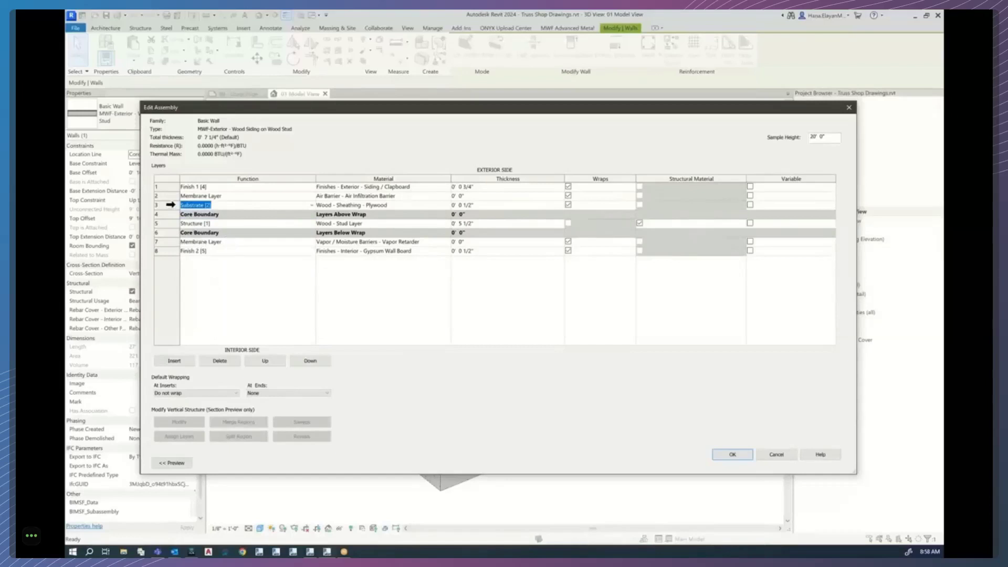
click(168, 206)
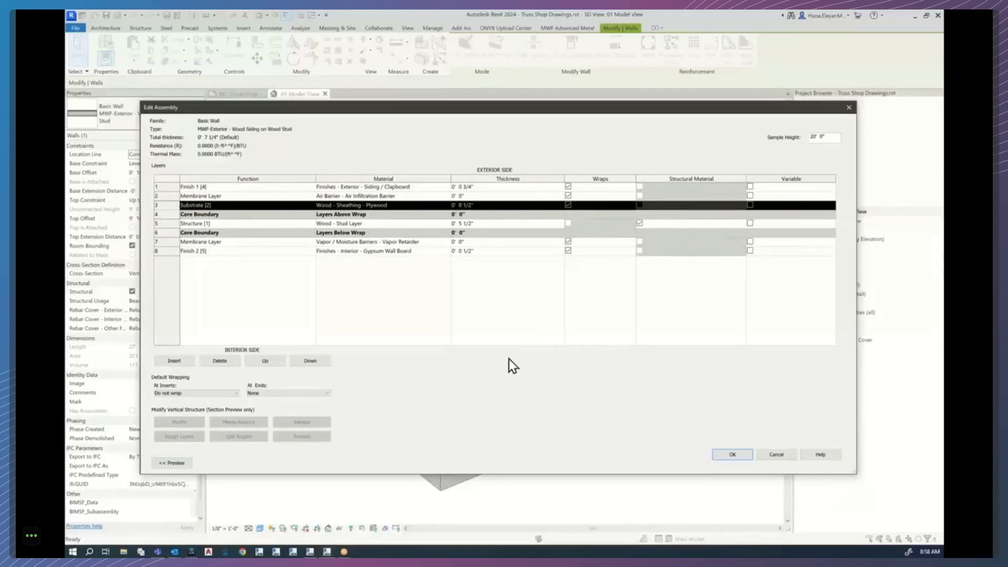
click(733, 456)
click(742, 463)
click(622, 471)
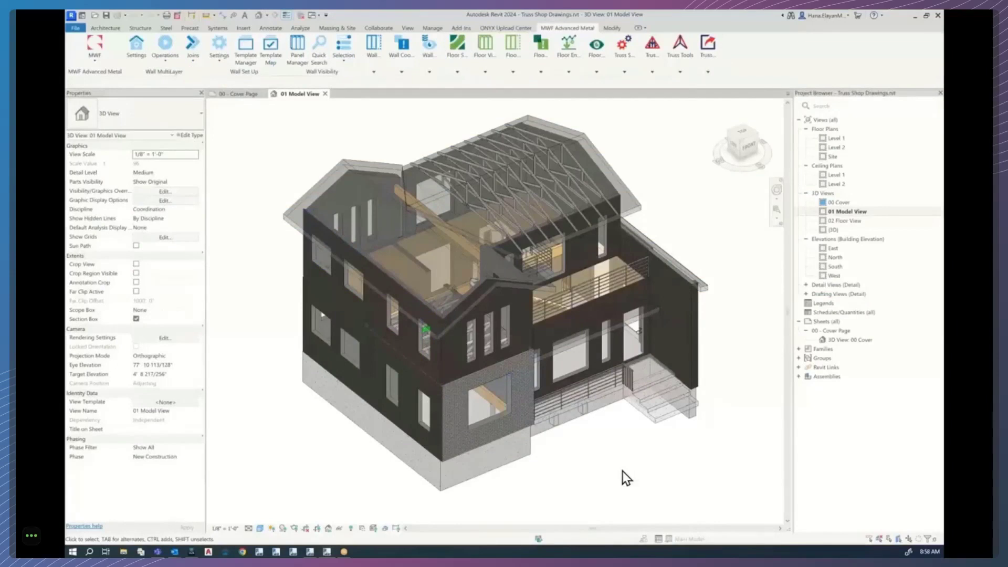
Examine the layer structure of the gable roof without trusses, including its structure layer's thickness, and close the type settings.
click(317, 225)
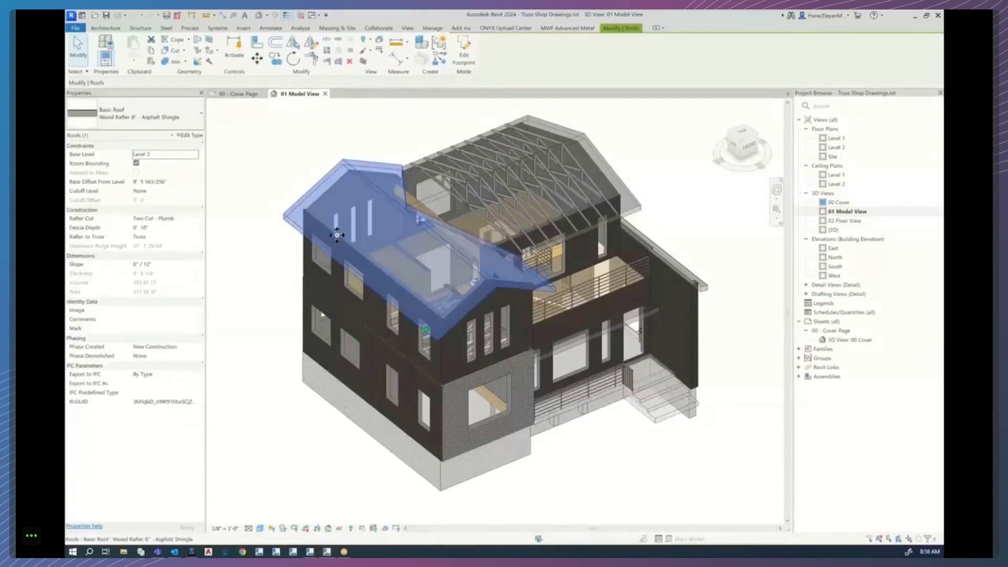
click(191, 135)
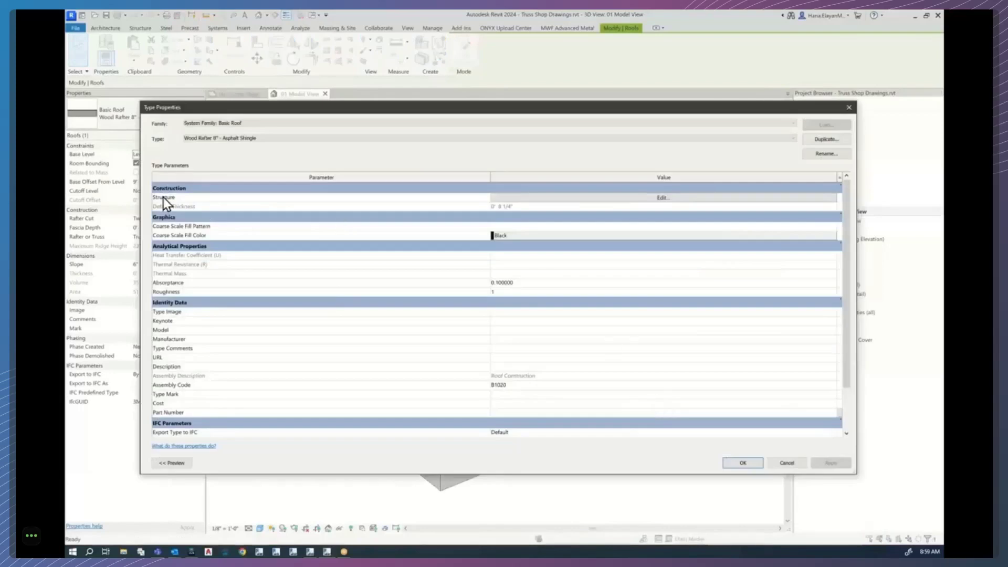
click(603, 199)
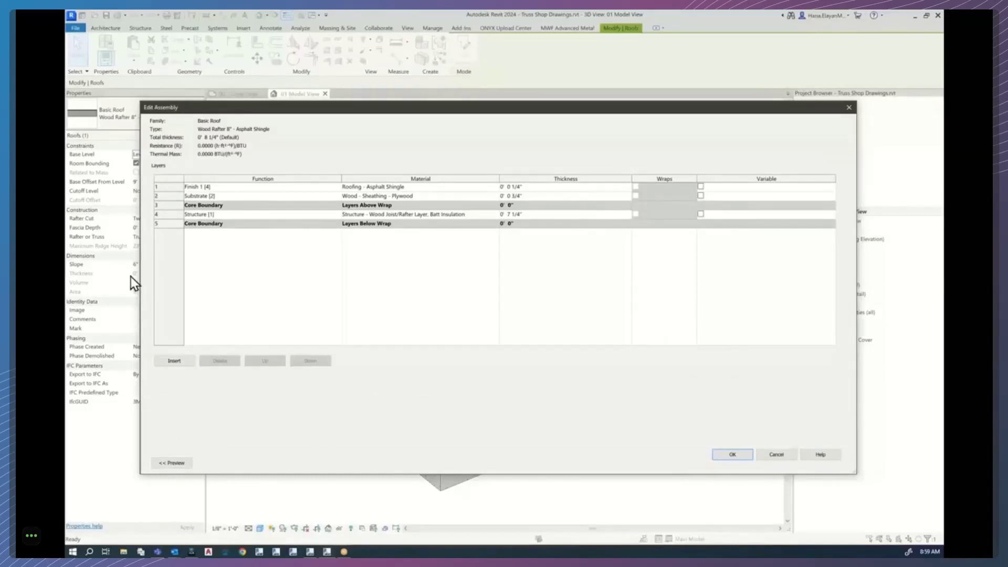
click(169, 215)
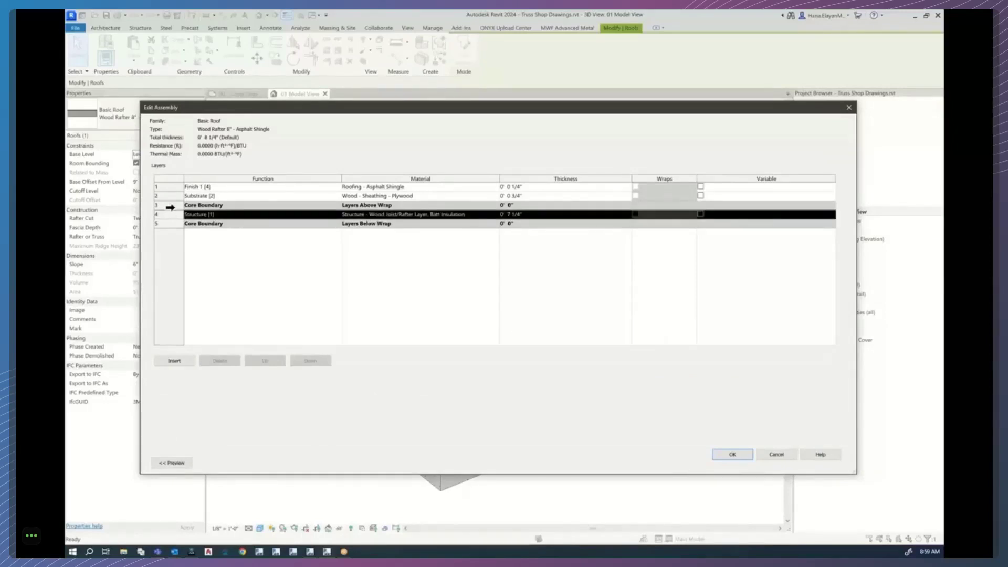
click(517, 215)
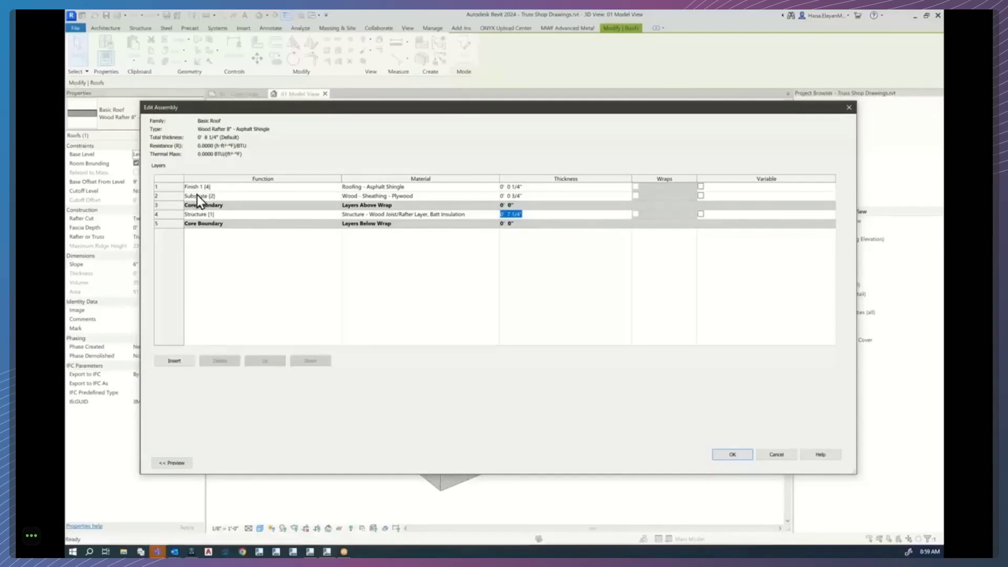
key(Tab)
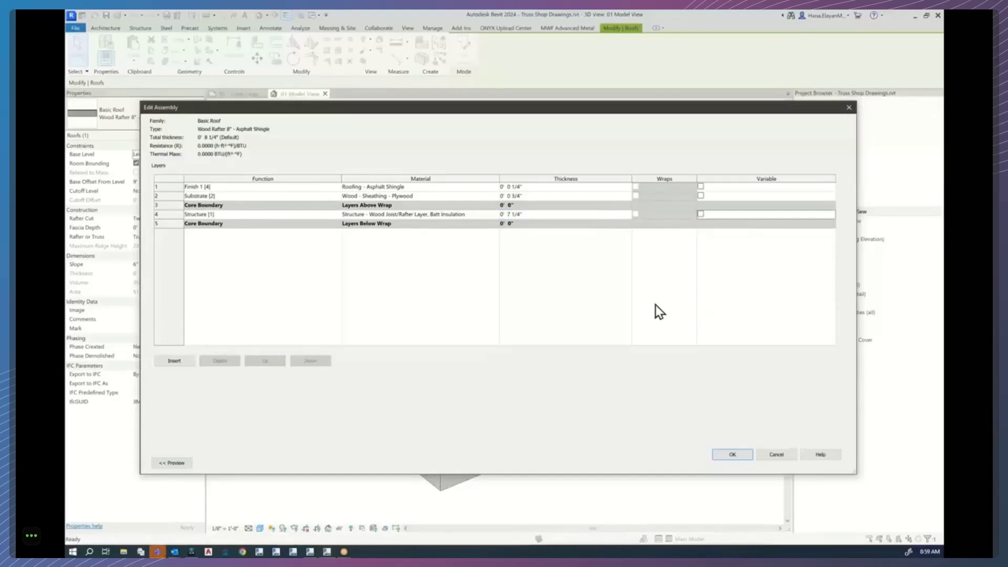
click(736, 456)
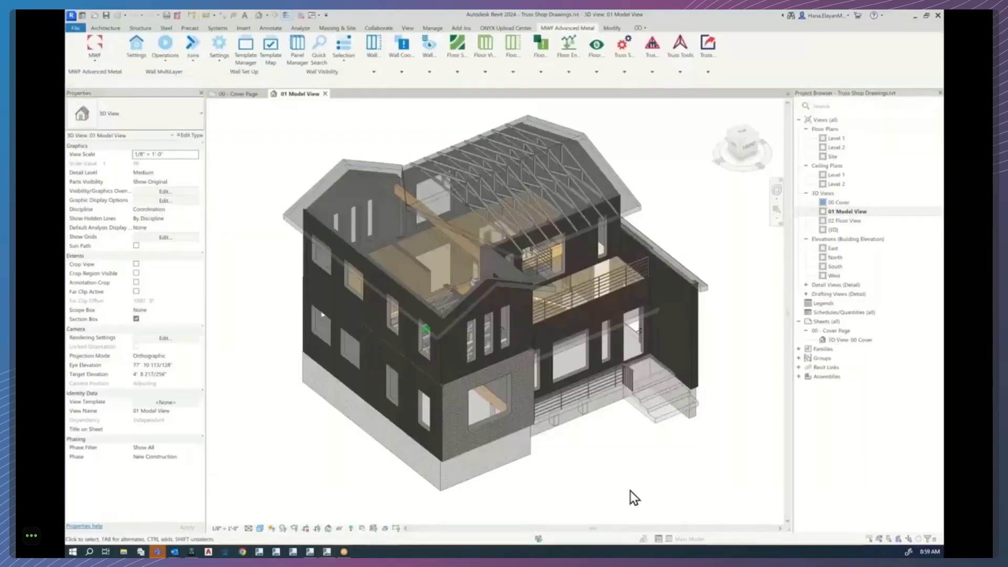
Hide only the upper-floor wood siding wall at the front gable in the current view.
click(521, 333)
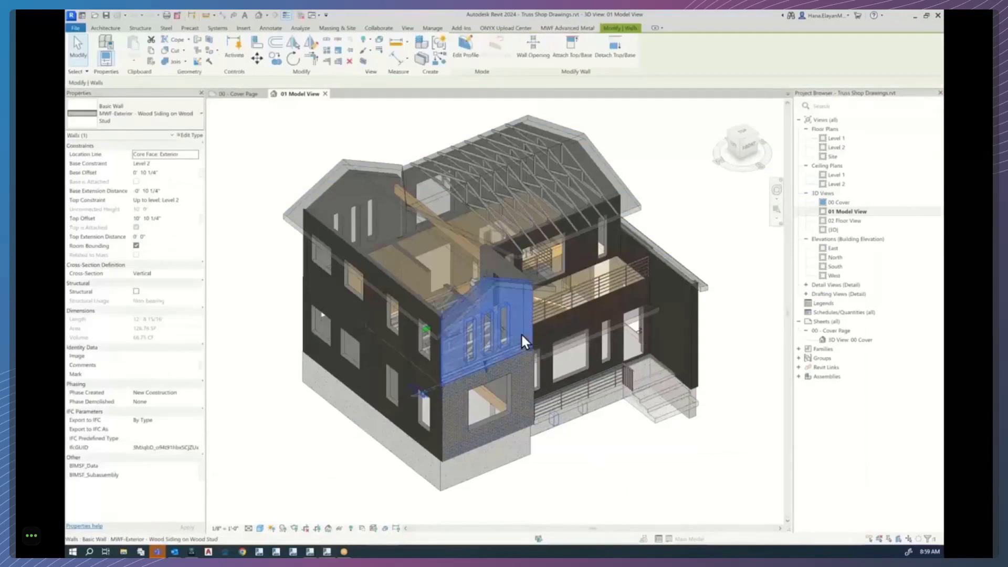
right_click(521, 333)
mouse_move(540, 168)
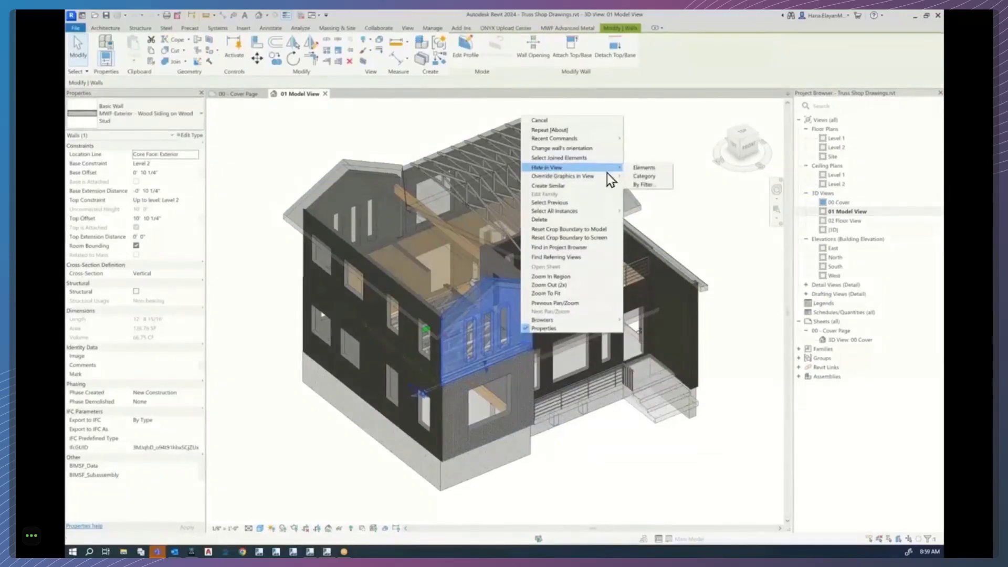
click(658, 168)
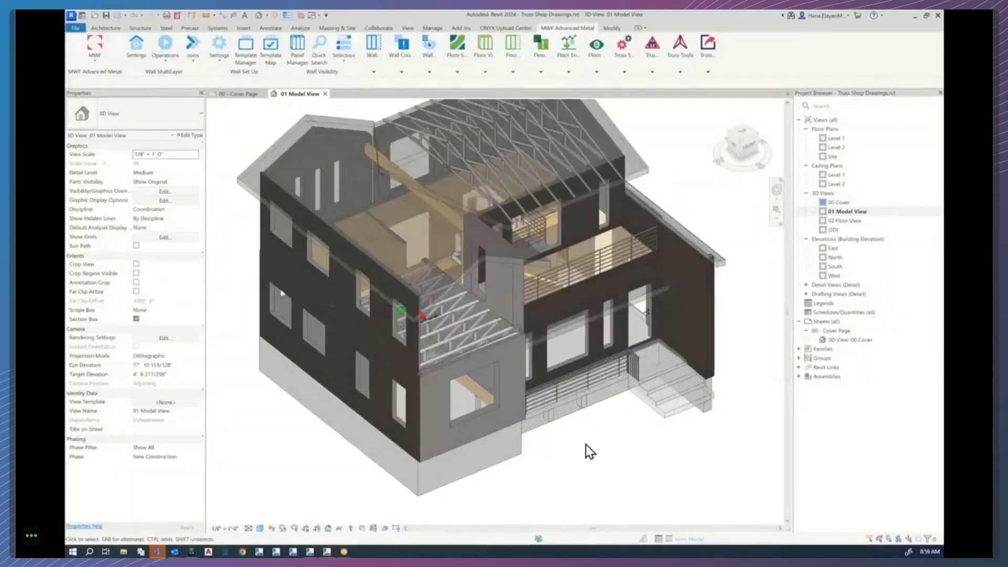
Hide the brick wall below the exposed floor trusses at the front in the current view.
scroll(590, 449, up, 3)
right_click(453, 290)
mouse_move(473, 341)
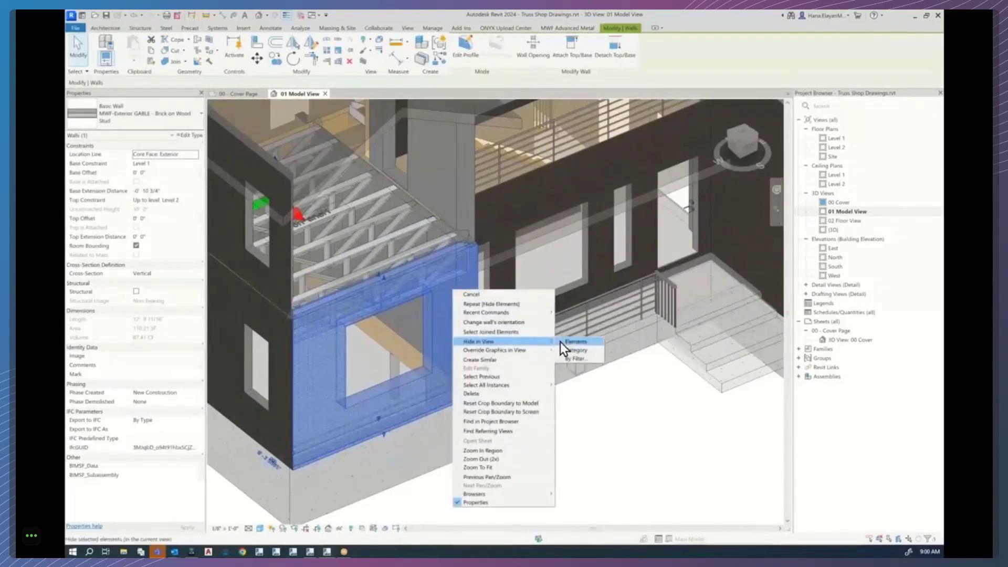
click(564, 342)
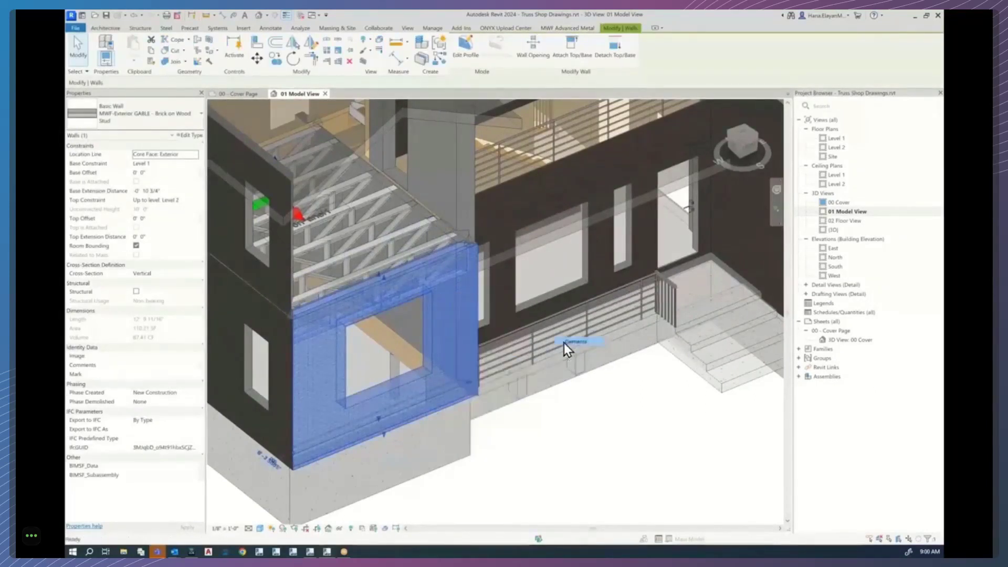
Examine the layer structure of the Level 2 floor above the exposed floor trusses, including its structure layer.
click(463, 261)
middle_drag(491, 353, 636, 382)
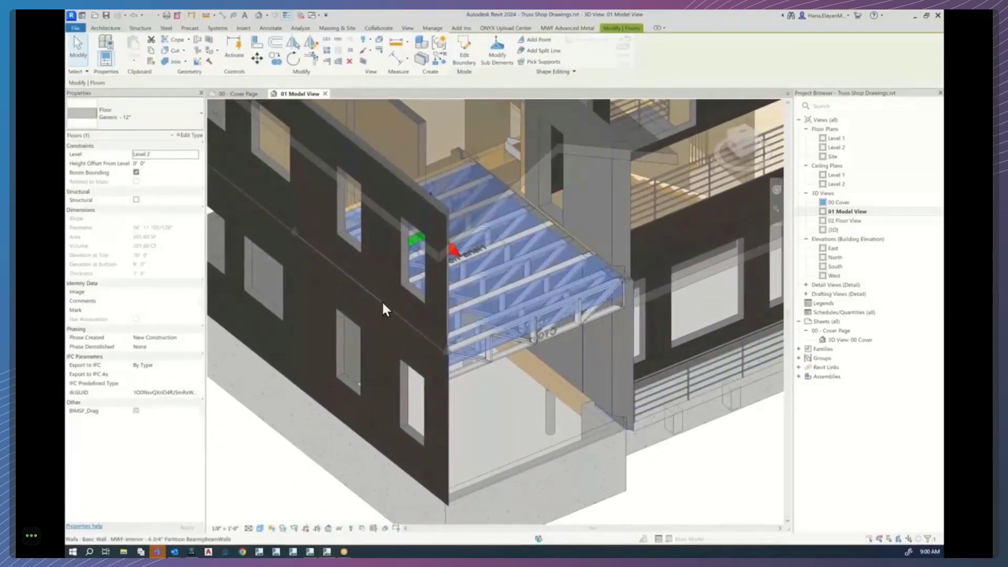
click(189, 135)
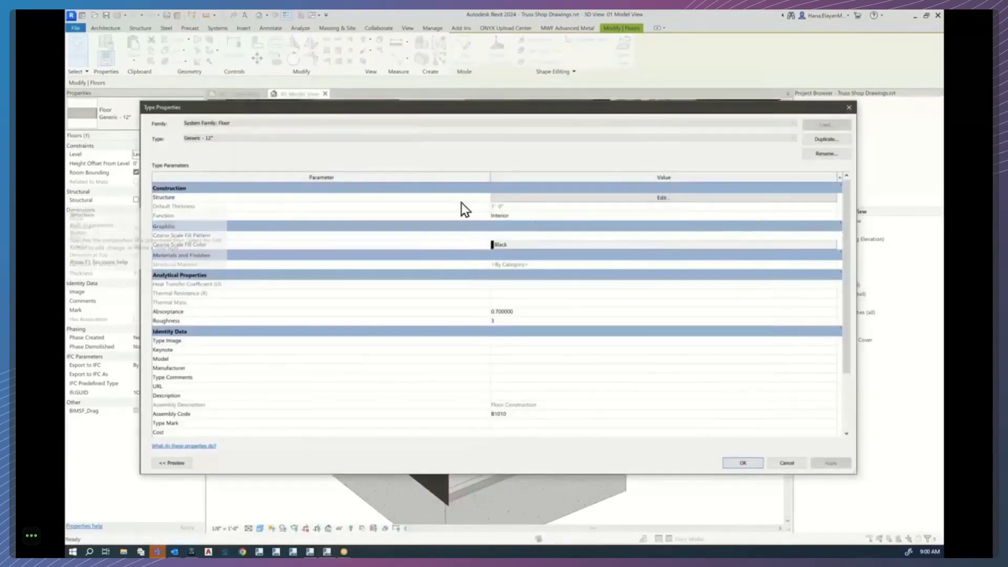
click(549, 199)
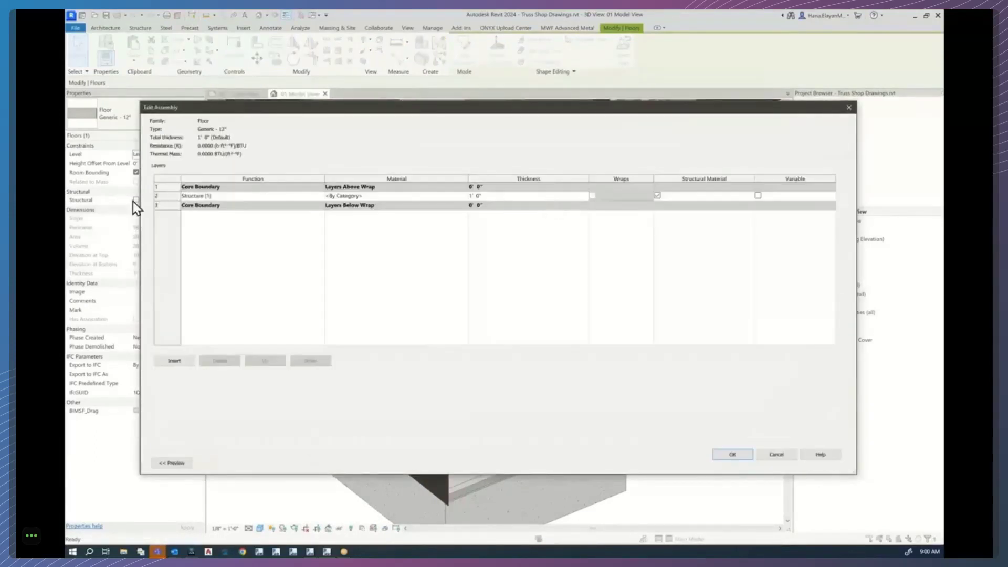
click(160, 197)
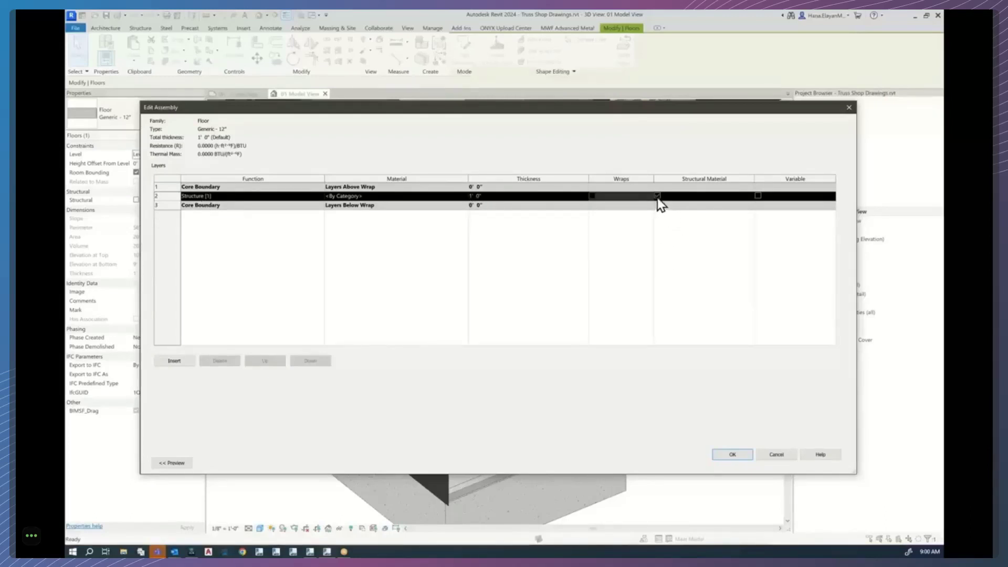
Try inserting a Substrate [2] layer above the floor's core boundary, discard the assembly change and close the floor's type settings.
click(175, 362)
click(268, 362)
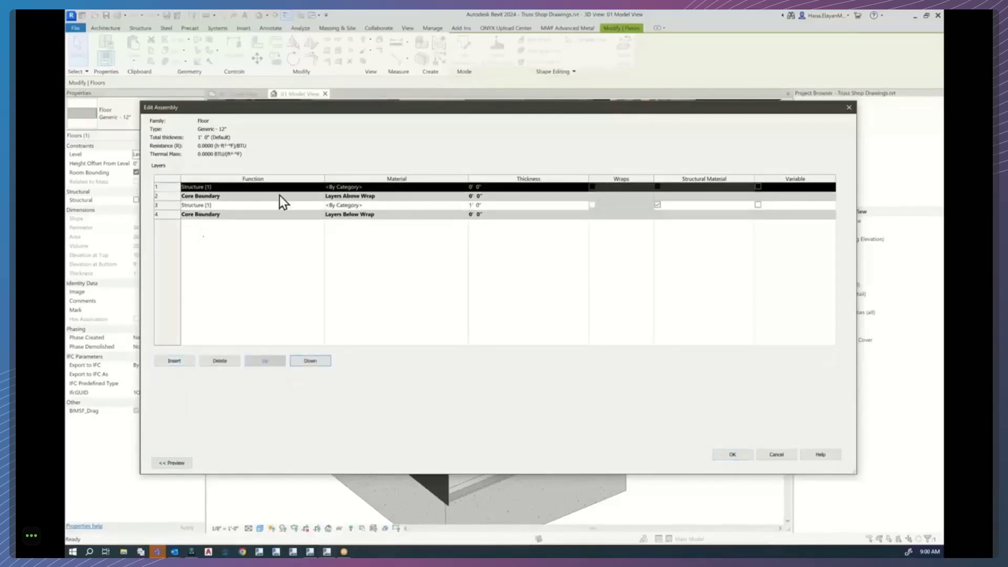
click(318, 187)
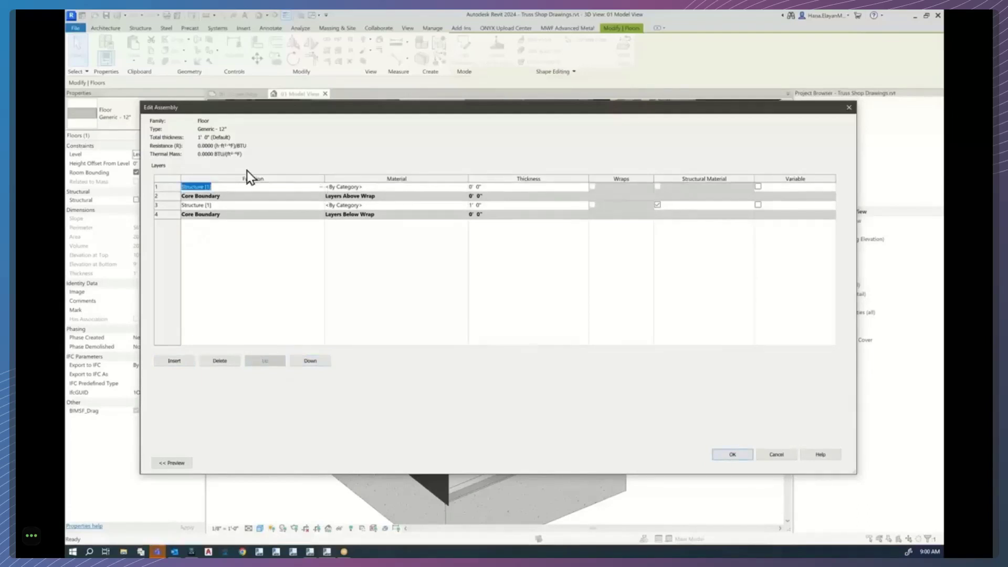
click(320, 187)
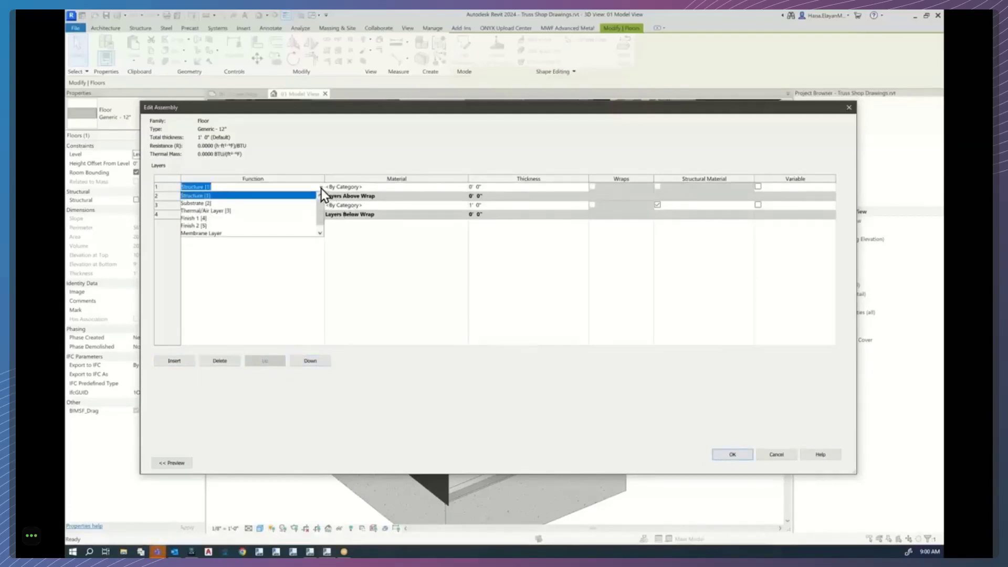
click(197, 205)
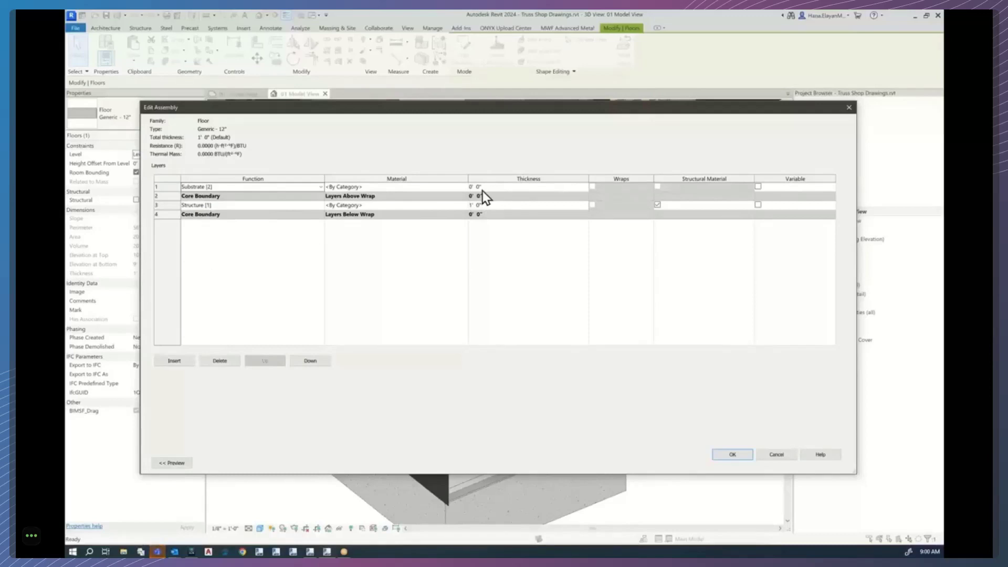
click(165, 185)
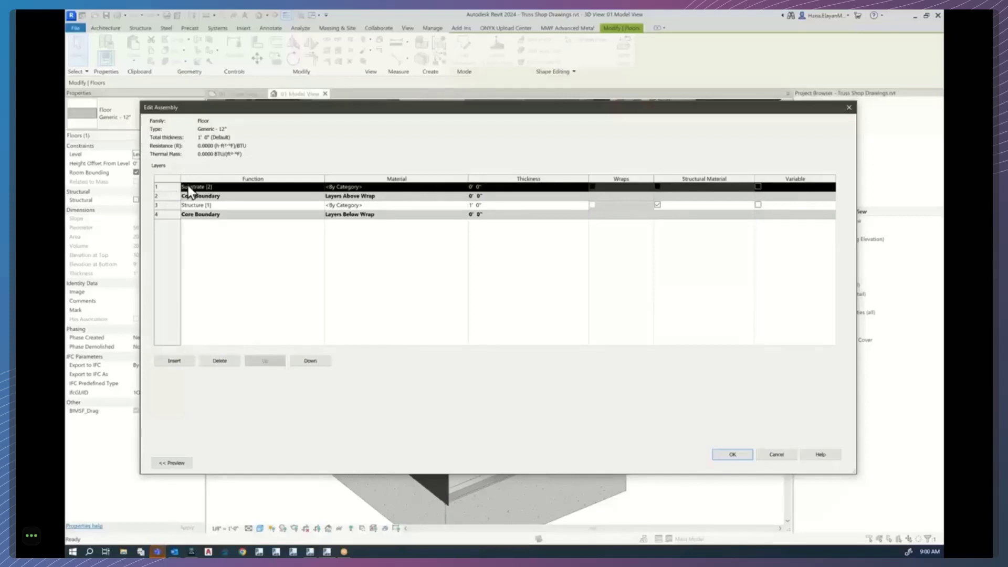
click(780, 456)
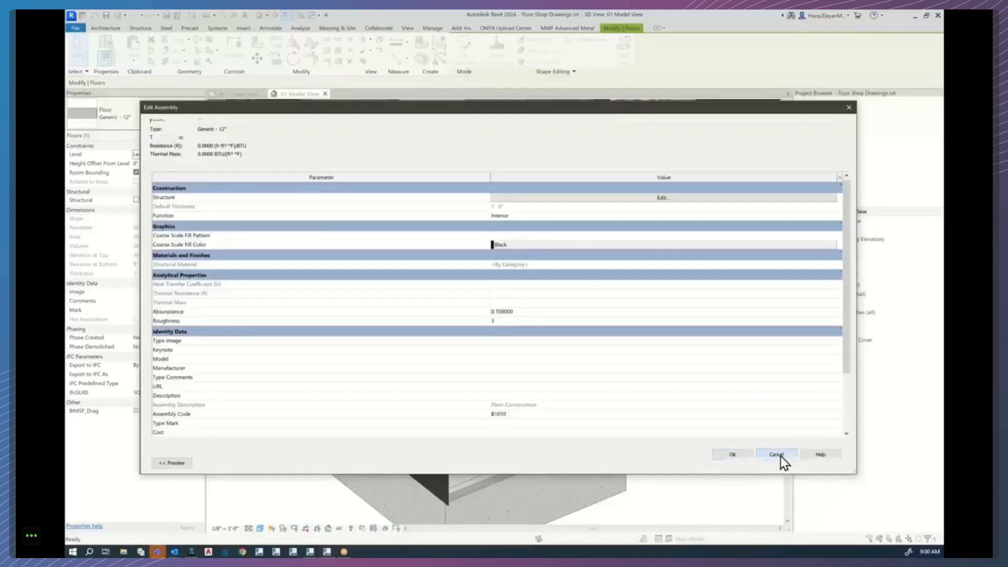
click(740, 464)
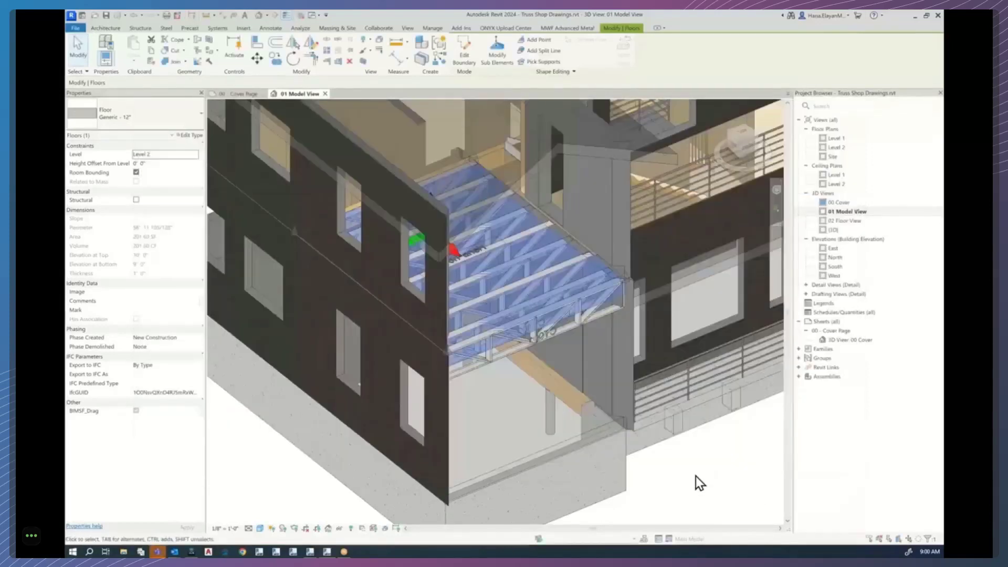
Deselect the floor and examine the available roof creation methods, such as by footprint, by extrusion and by face.
click(695, 474)
scroll(694, 474, down, 5)
middle_drag(595, 447, 444, 391)
middle_drag(560, 435, 557, 443)
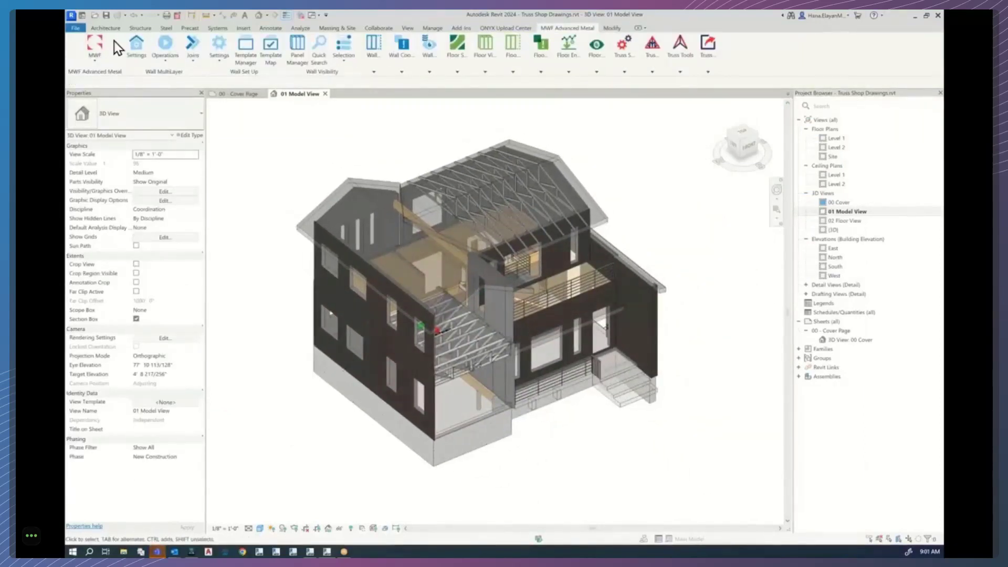
click(107, 29)
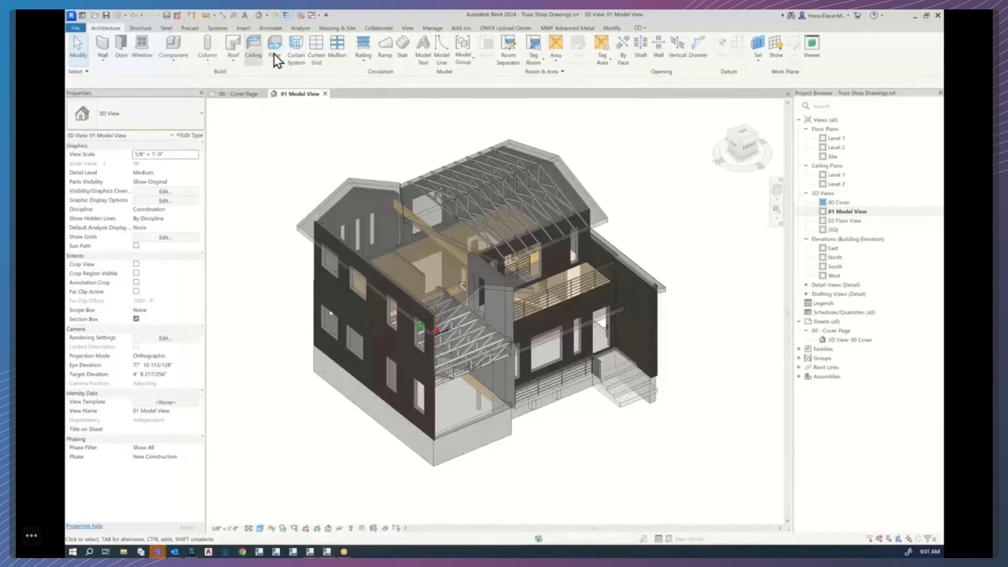
click(232, 63)
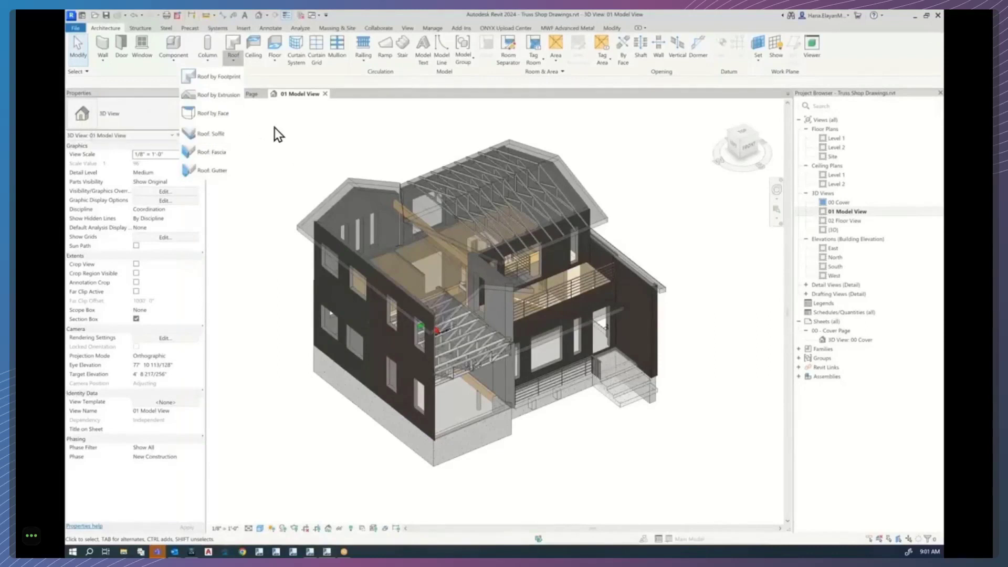
click(635, 456)
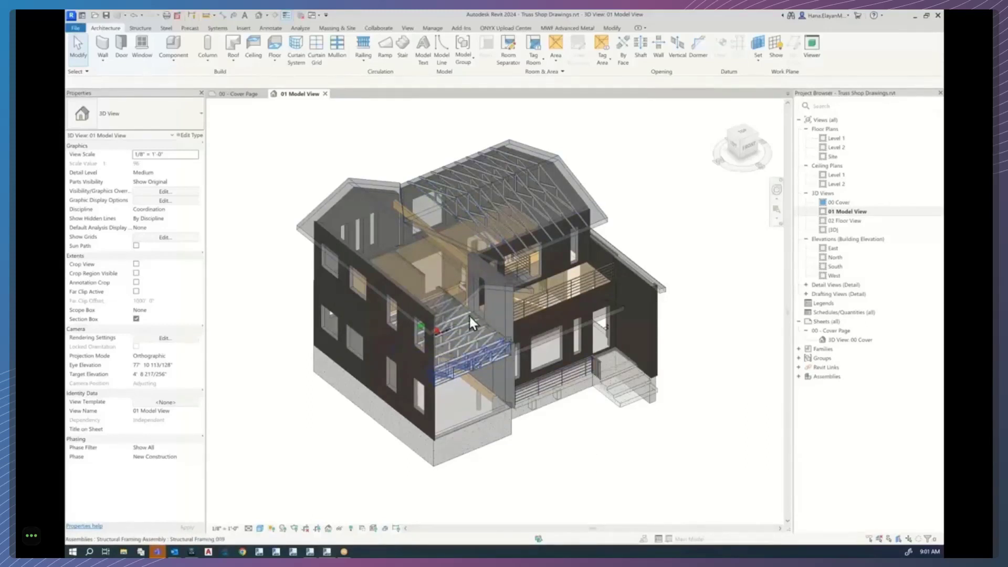
Examine the custom envelope model group of the frontmost roof truss and clear the selection.
scroll(477, 256, up, 2)
scroll(477, 246, up, 4)
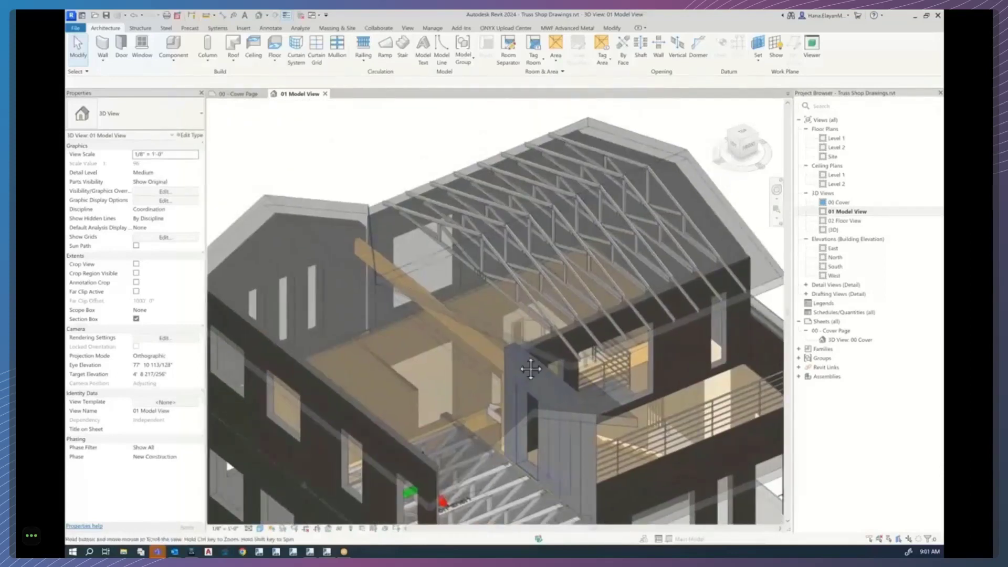
scroll(524, 334, up, 2)
click(570, 30)
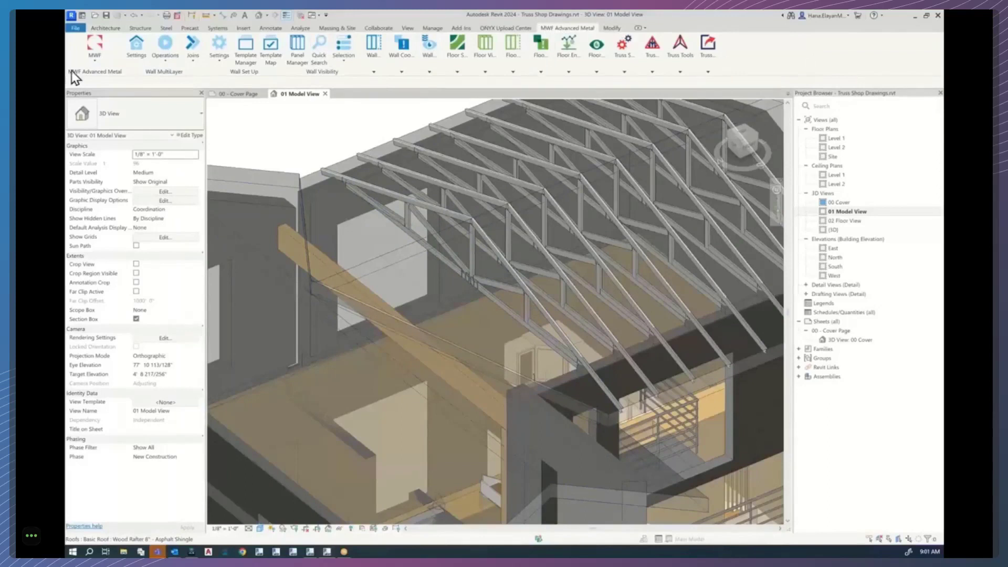
scroll(522, 368, down, 2)
scroll(521, 361, up, 1)
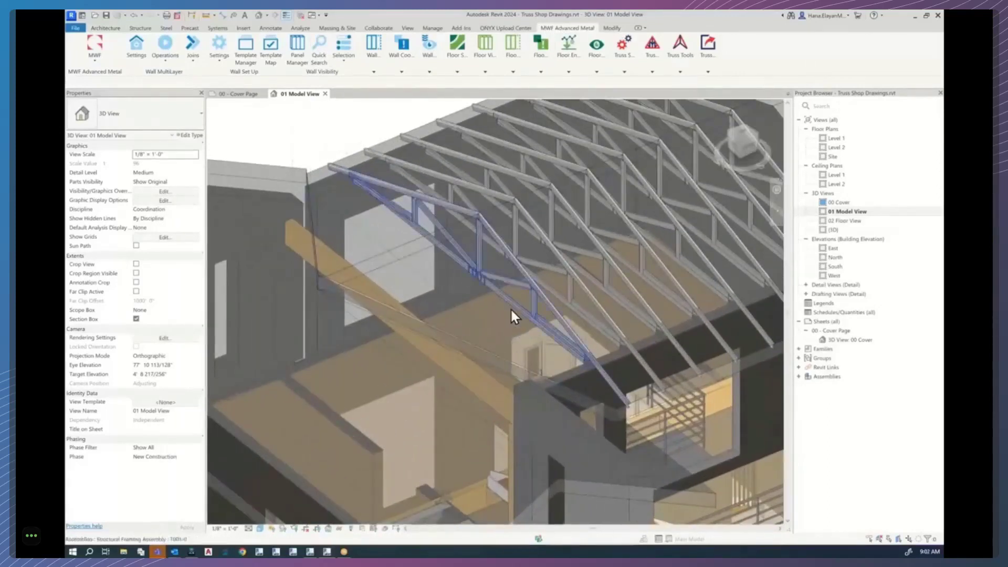
scroll(525, 309, up, 2)
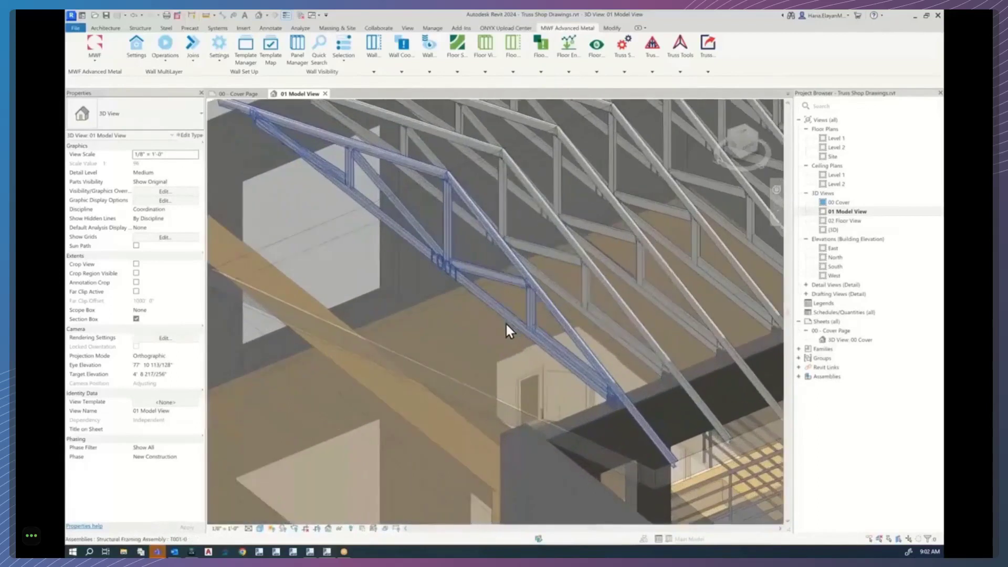
click(494, 324)
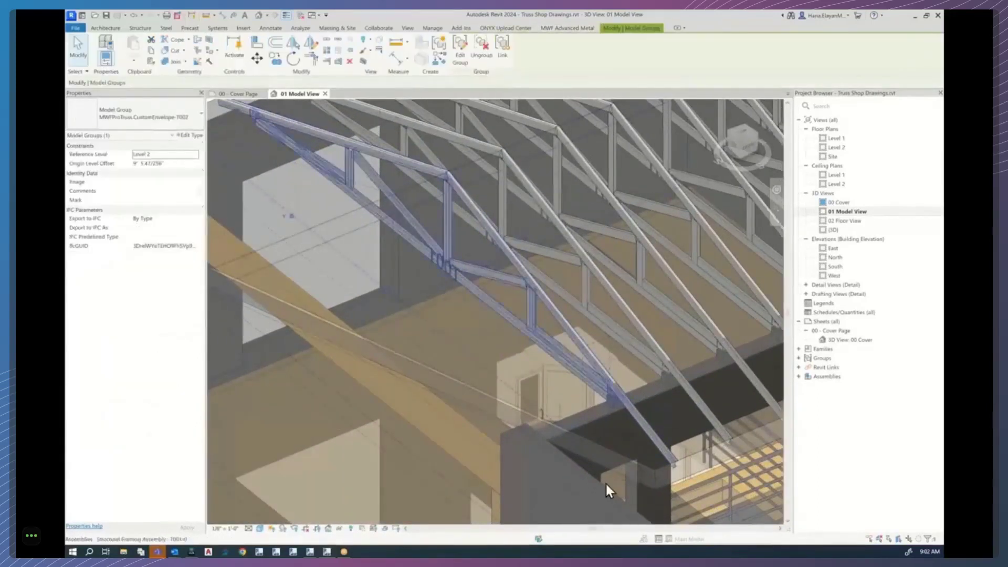
scroll(392, 380, down, 1)
shift+middle_drag(472, 341, 491, 319)
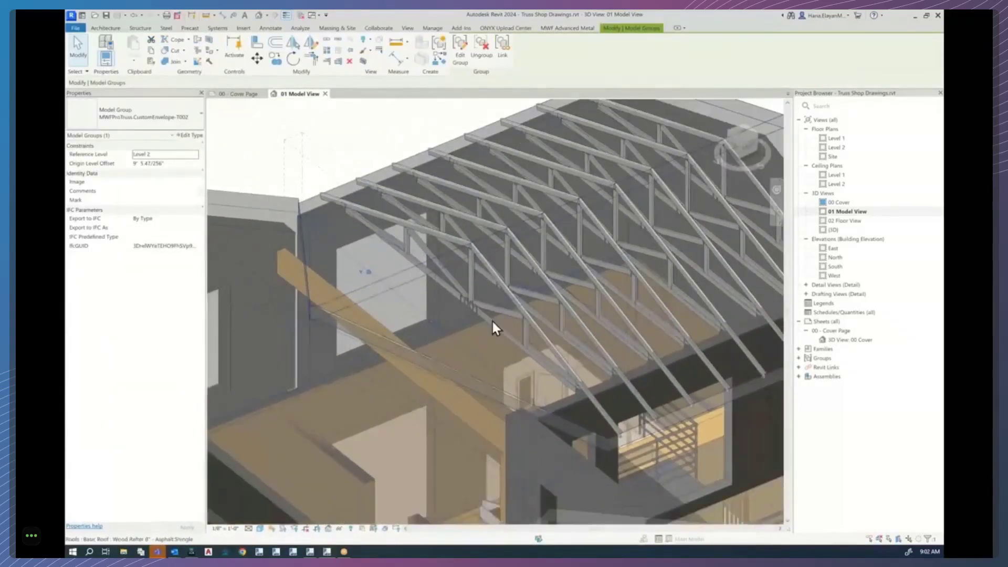
click(370, 144)
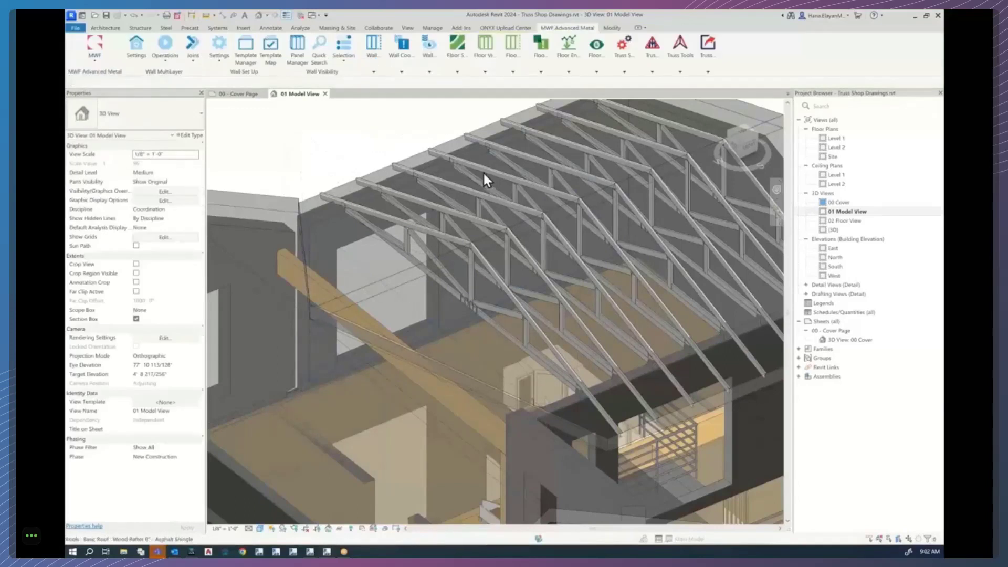
Compare the properties of the front roof truss's envelope group with those of its structural framing assembly, and clear the selection.
scroll(454, 278, up, 1)
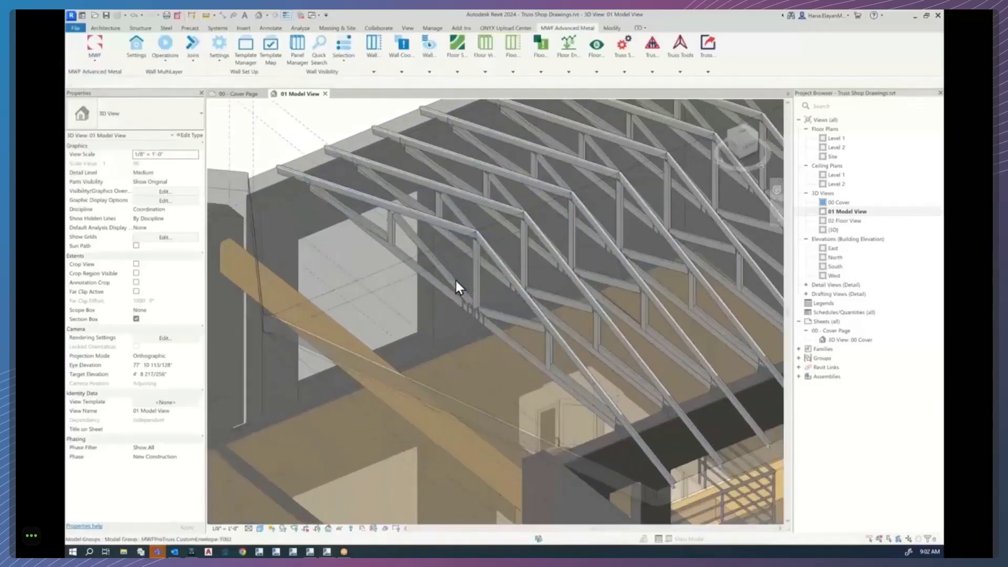
click(335, 226)
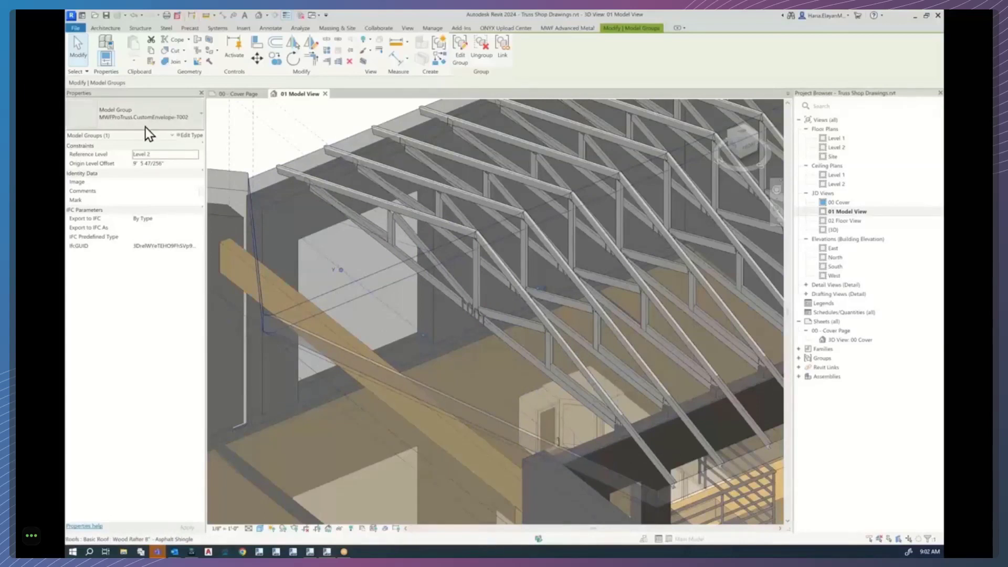
scroll(480, 360, down, 3)
click(525, 342)
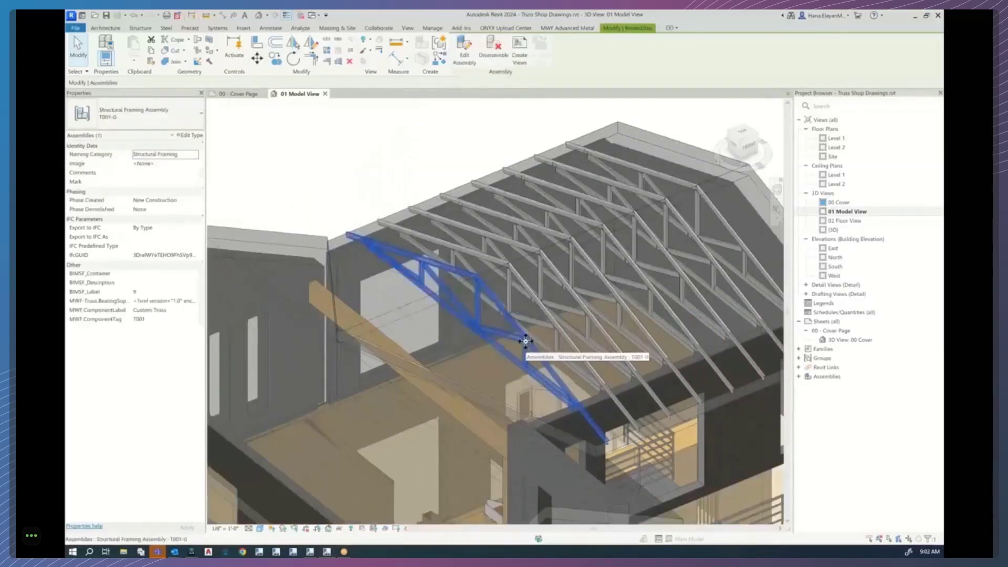
scroll(525, 341, up, 2)
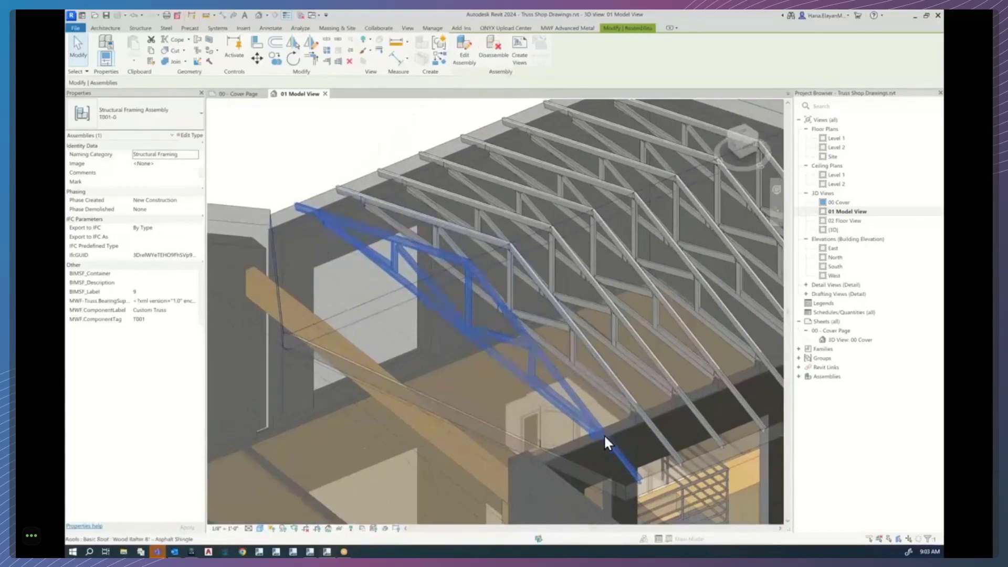
click(295, 166)
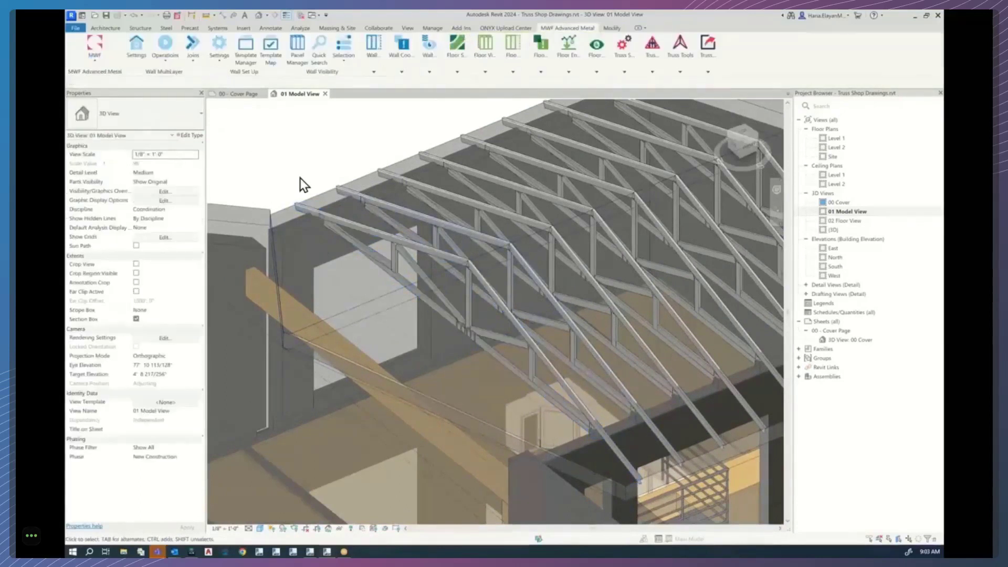
Examine the front roof truss's individual top chord member and the truss's envelope group, and clear the selection.
key(Tab)
click(332, 219)
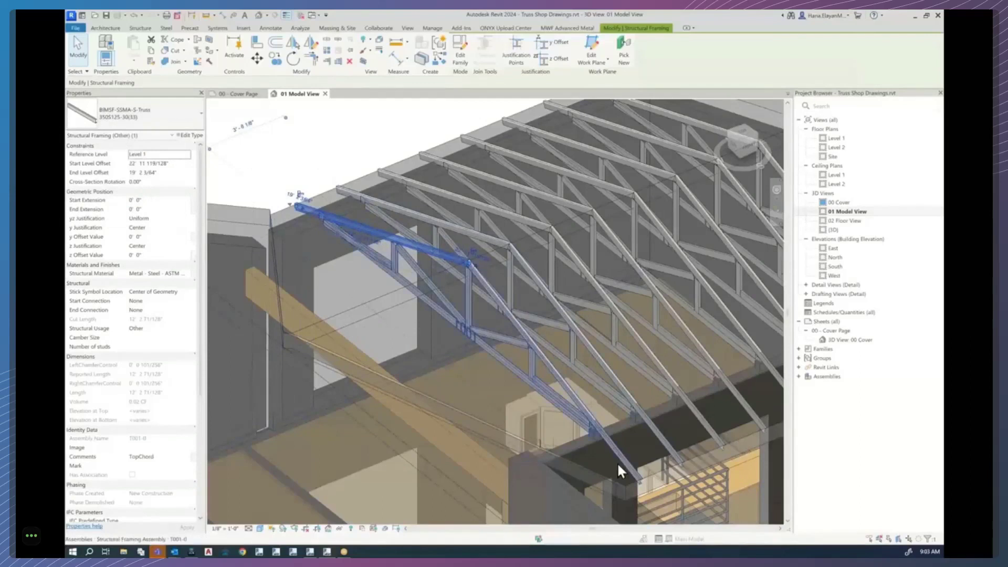
click(334, 252)
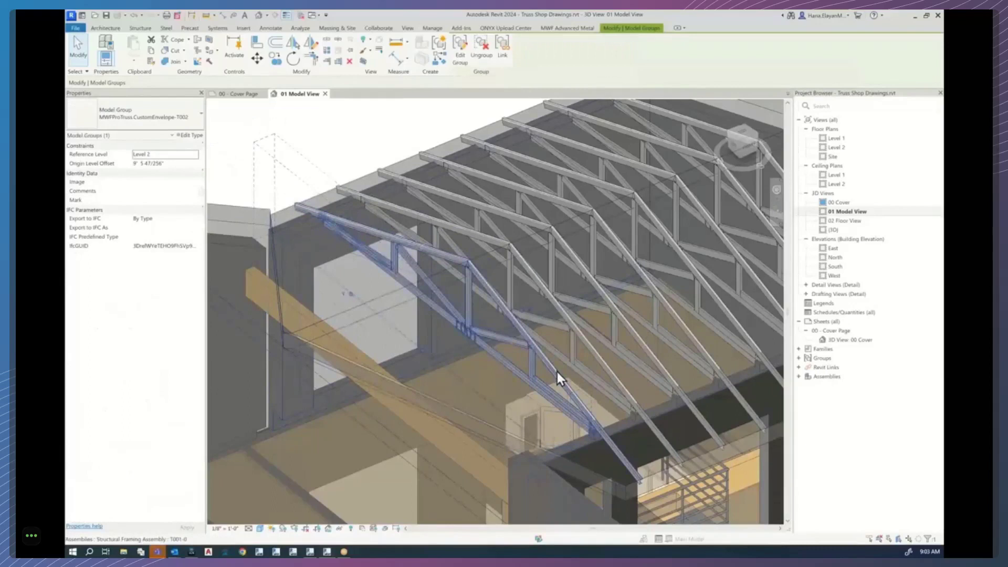
click(329, 153)
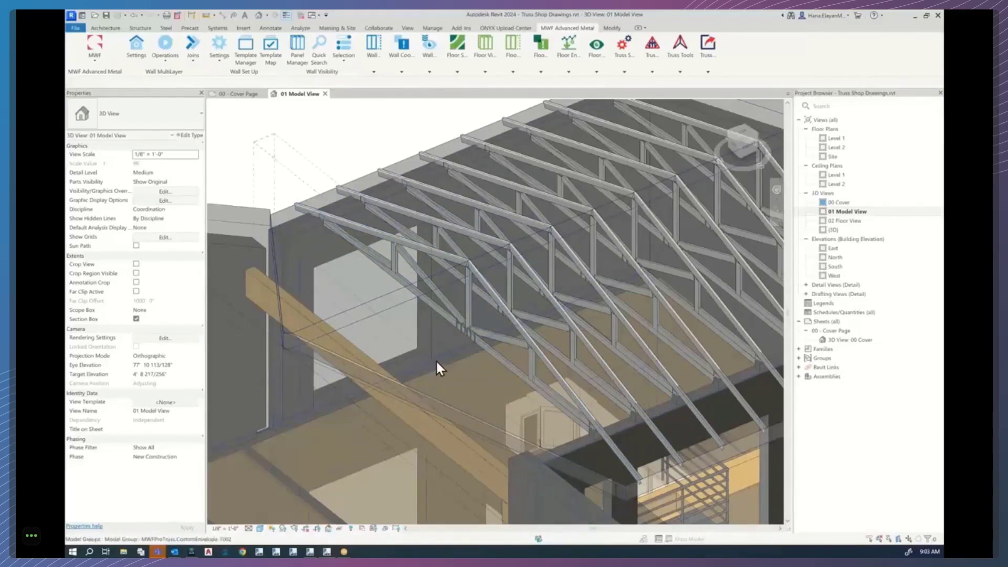
Switch MWF Advanced Metal to the Truss module.
click(400, 392)
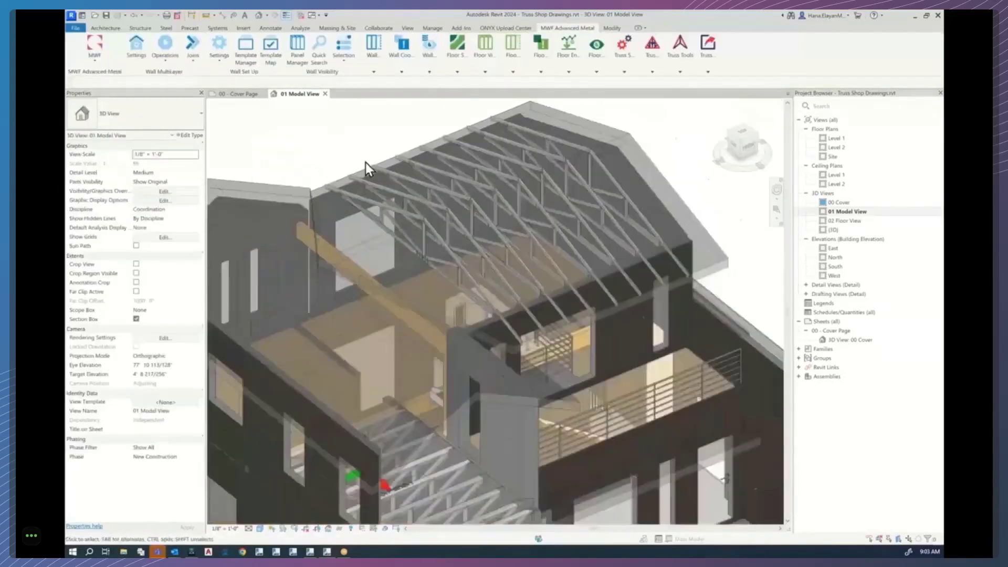
scroll(386, 179, down, 1)
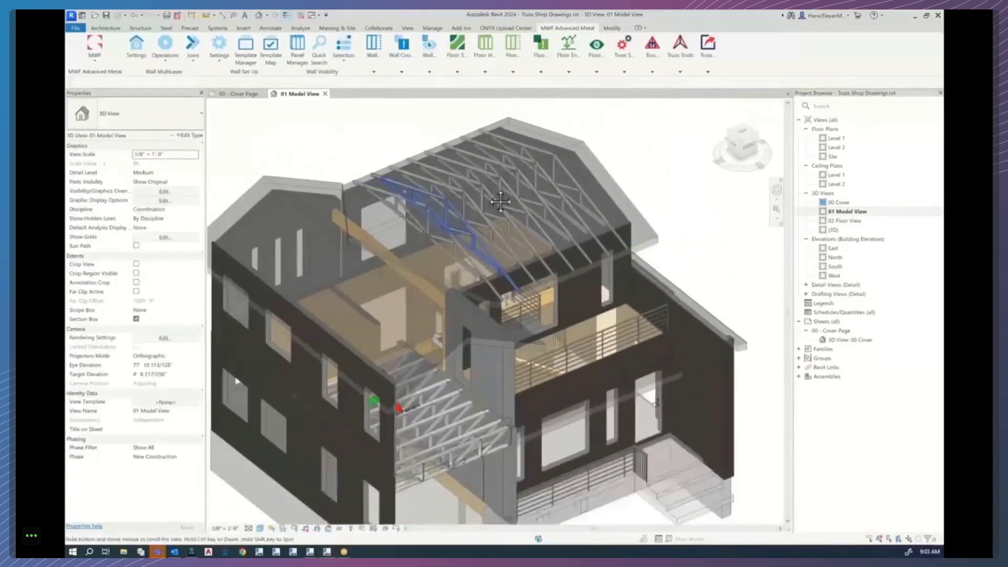
middle_drag(389, 180, 534, 199)
middle_drag(425, 176, 360, 140)
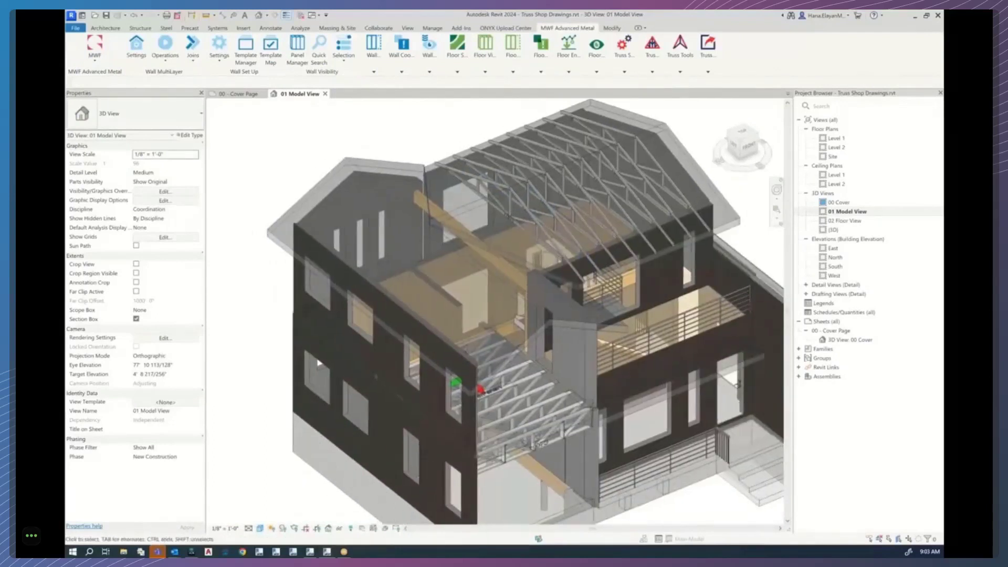
click(91, 62)
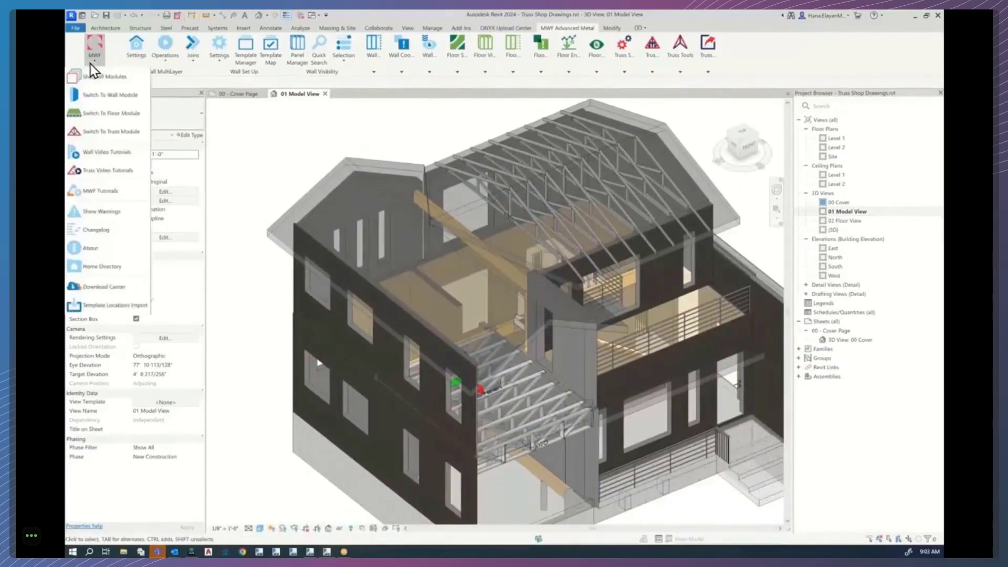
click(106, 131)
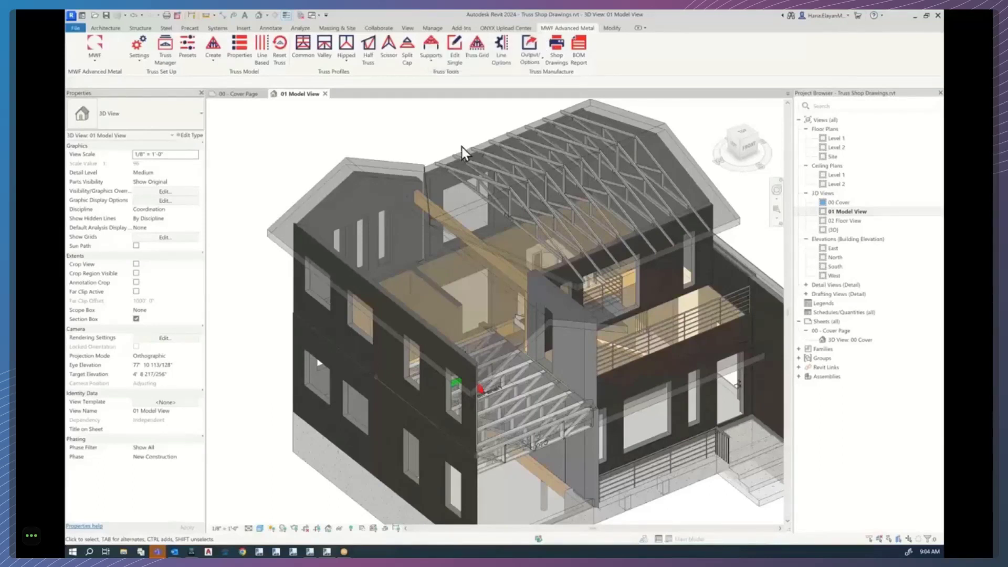
Start placing common trusses on the smaller gable roof and pick its ridge as the main ridgeline reference.
click(332, 190)
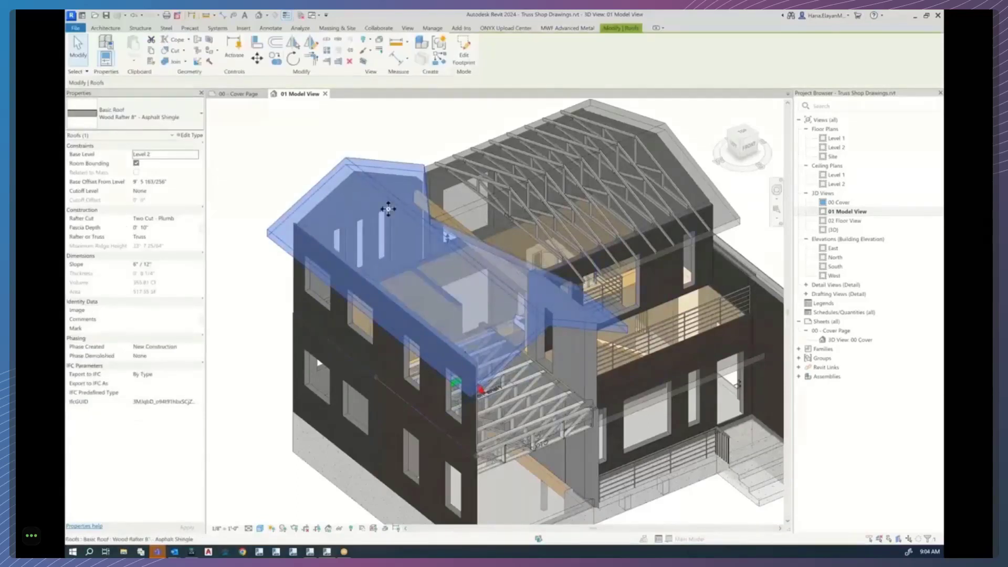
click(574, 30)
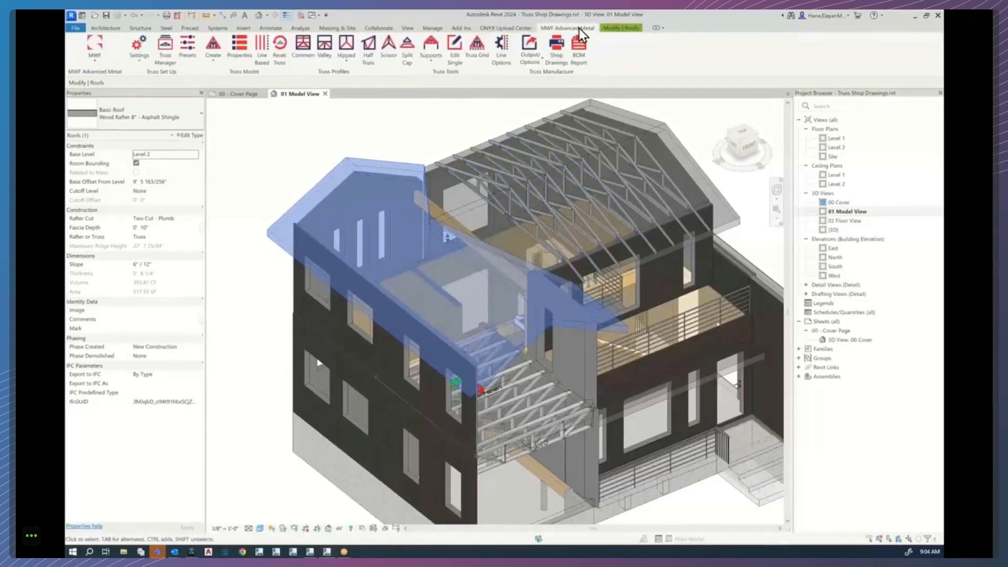
click(307, 48)
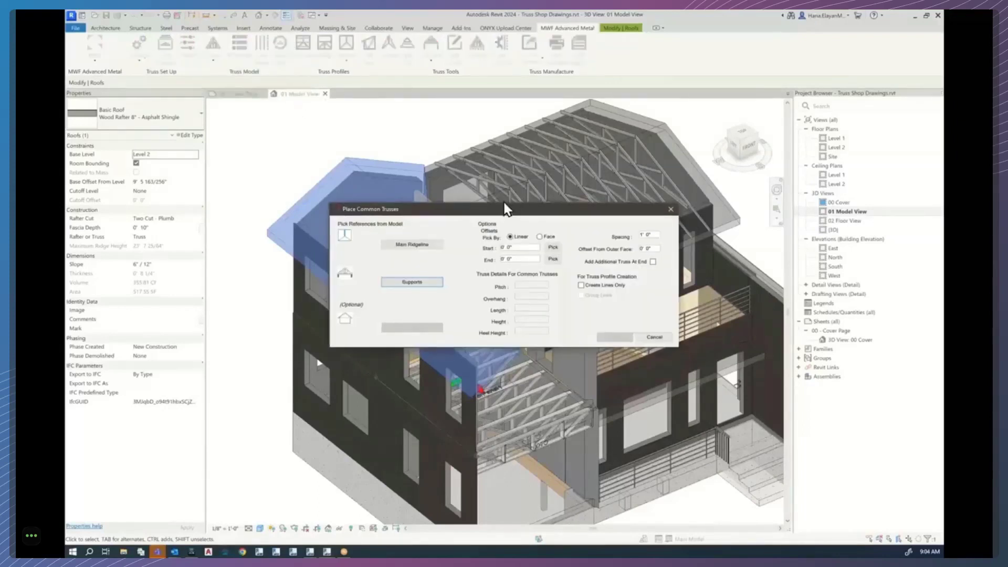
drag(449, 210, 443, 191)
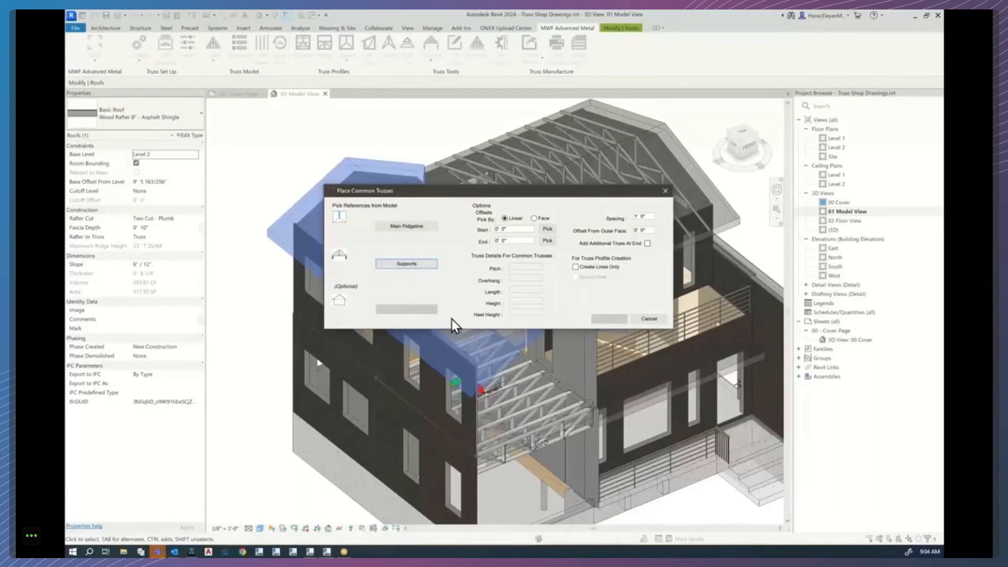
drag(458, 194, 545, 183)
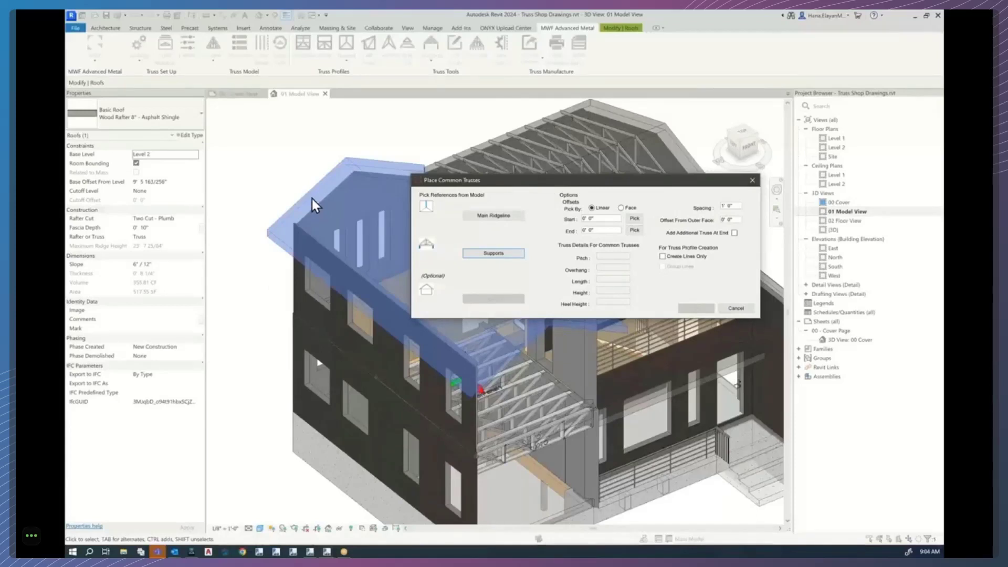
click(493, 216)
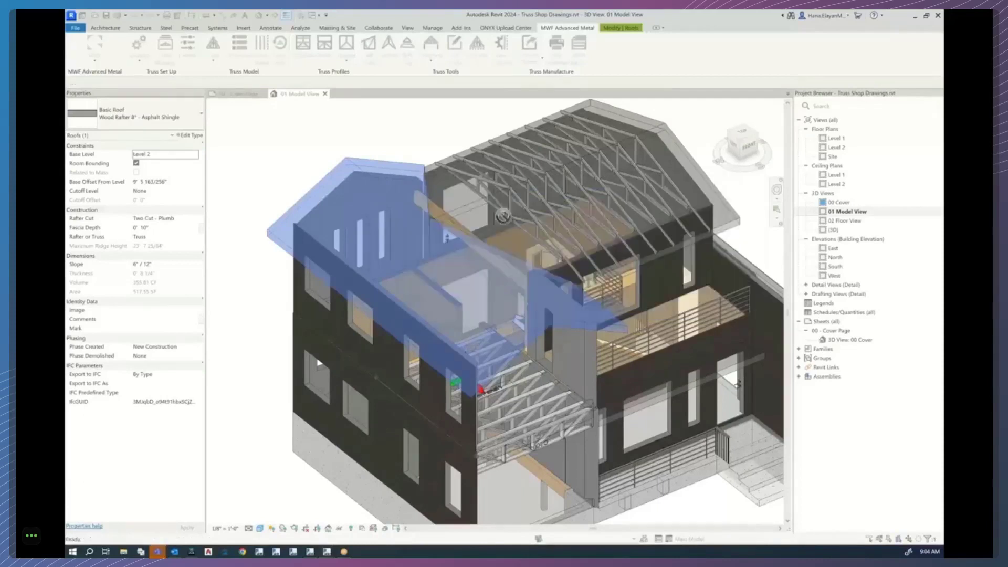
scroll(370, 178, up, 4)
scroll(370, 179, up, 2)
click(383, 181)
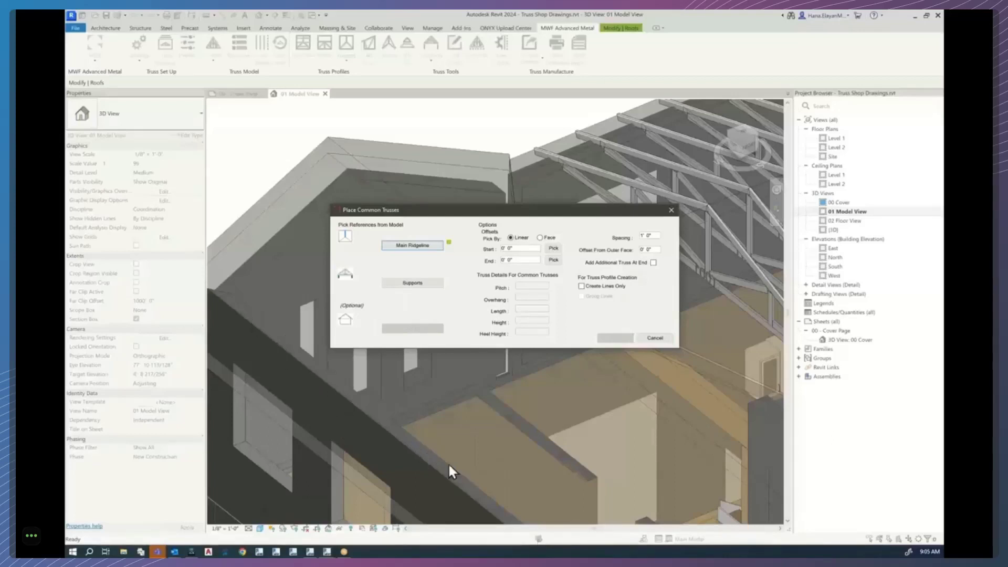
Pick the upper exterior wood-siding wall and the parallel wood beam as the truss supports.
click(415, 288)
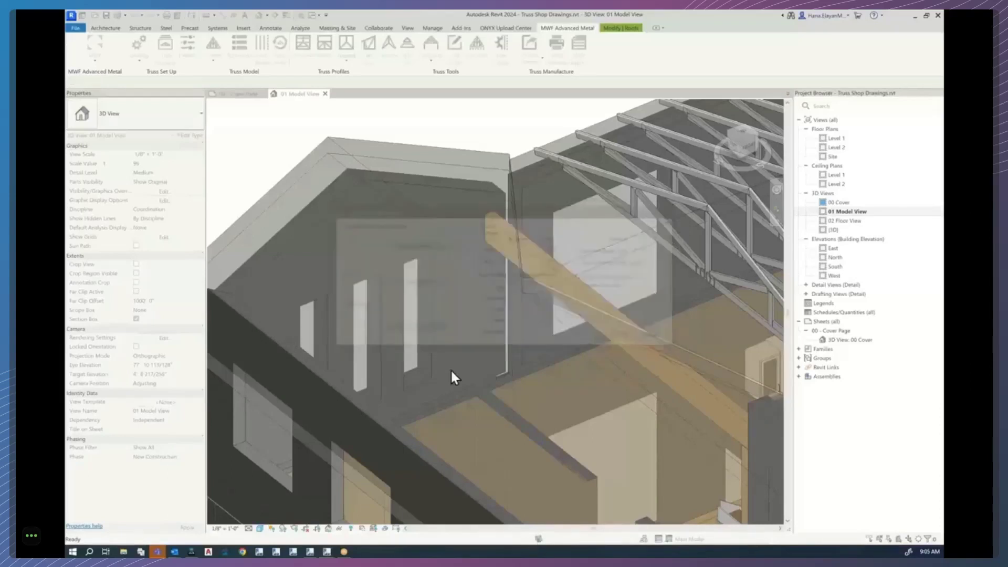
scroll(452, 364, down, 5)
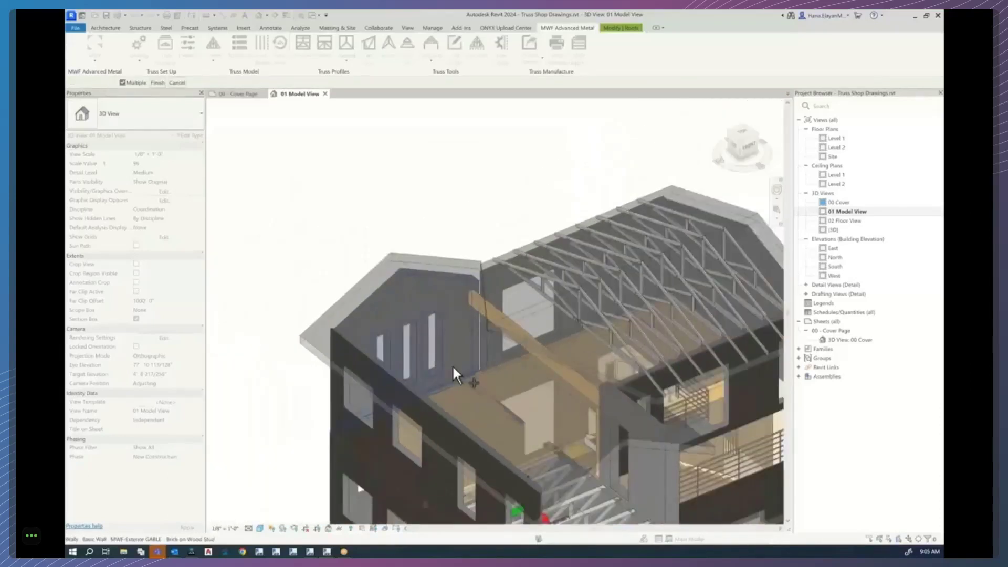
click(378, 444)
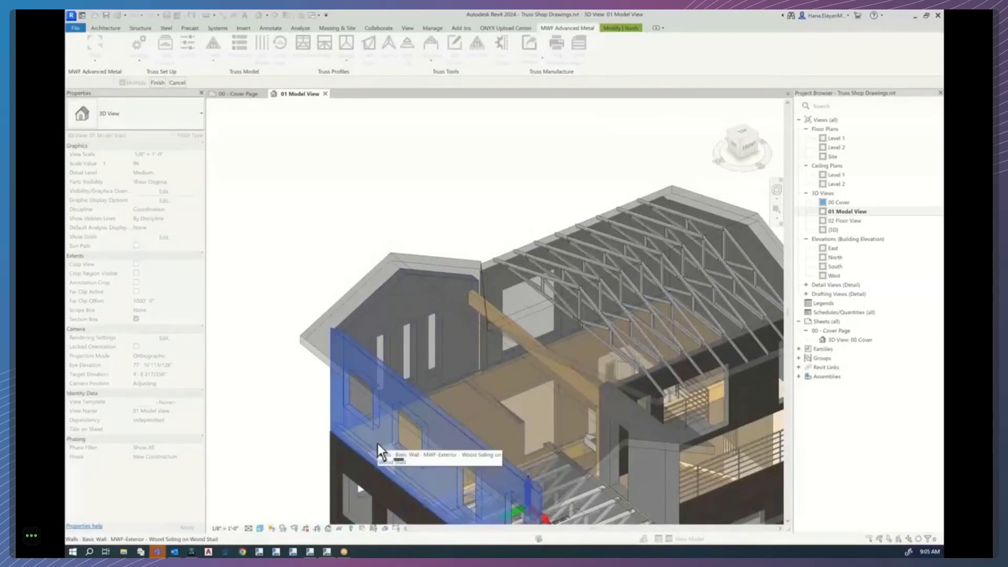
ctrl+click(521, 332)
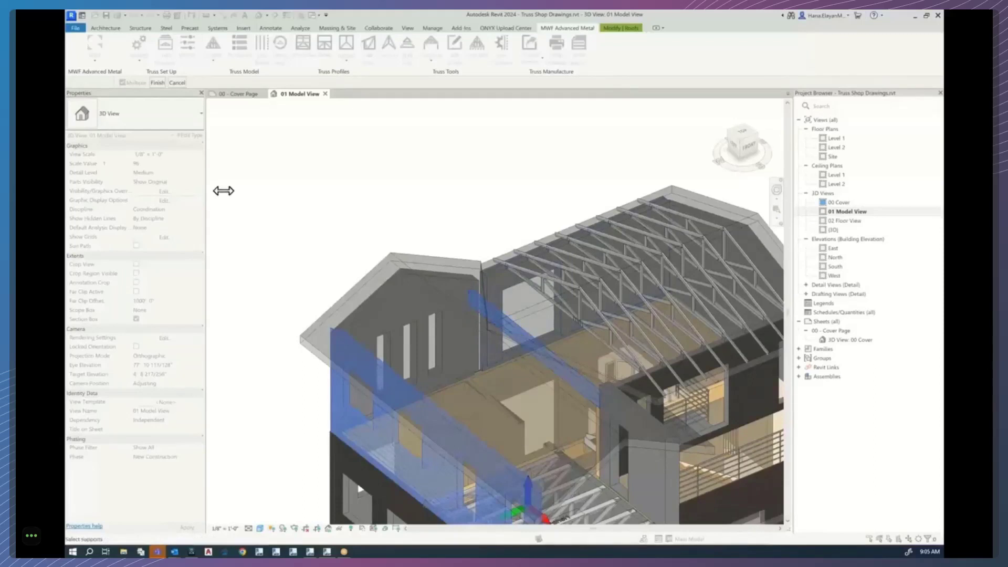
click(158, 83)
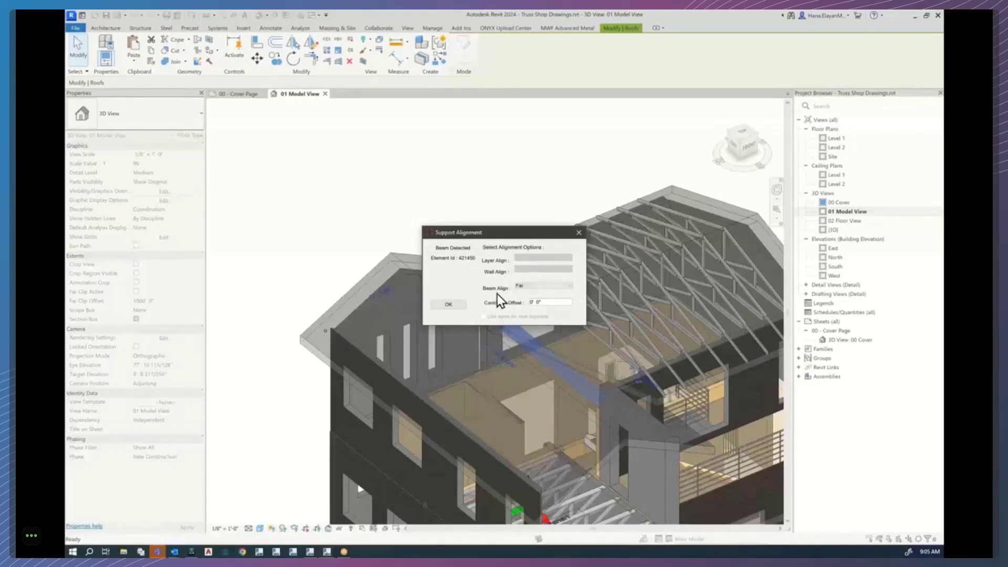
Align the trusses to the center of the supporting beam.
click(529, 287)
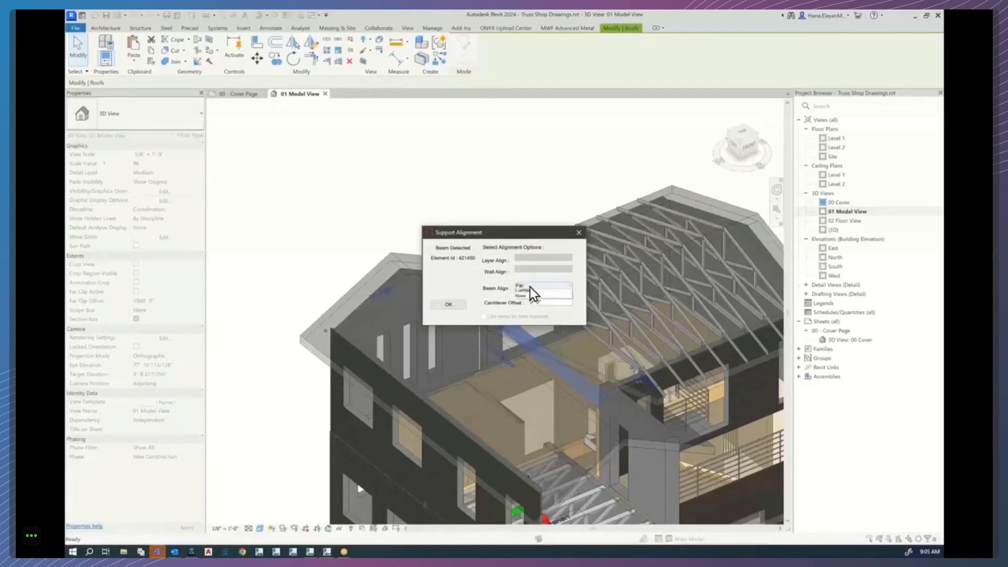
click(525, 298)
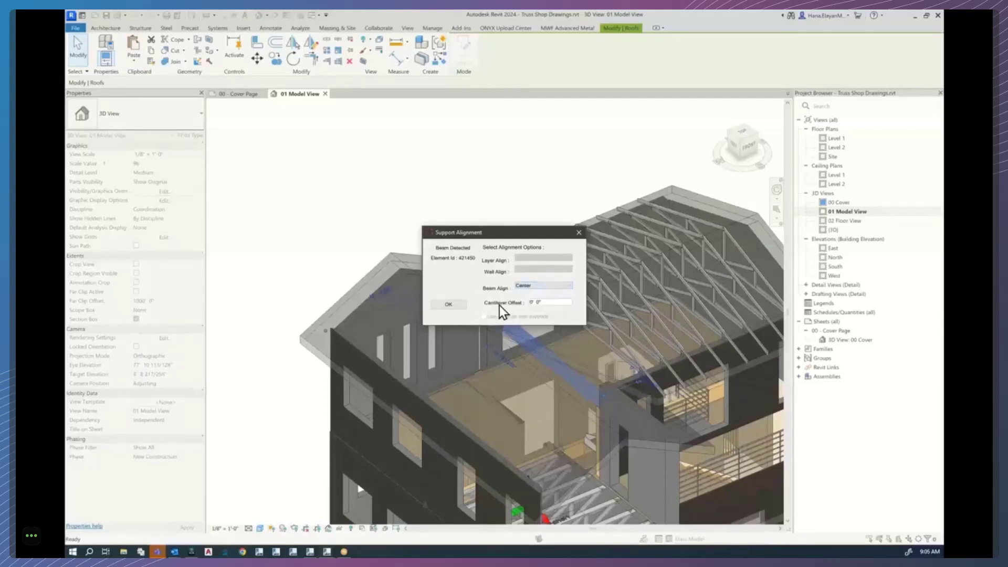
click(523, 303)
click(448, 305)
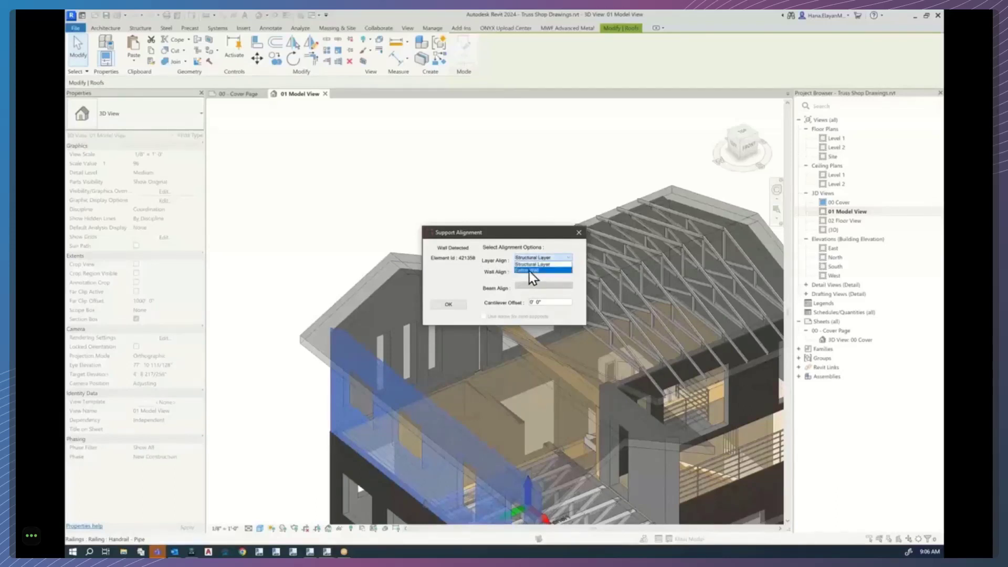
Align the trusses to the center of the supporting wall's structural layer.
click(533, 263)
click(531, 272)
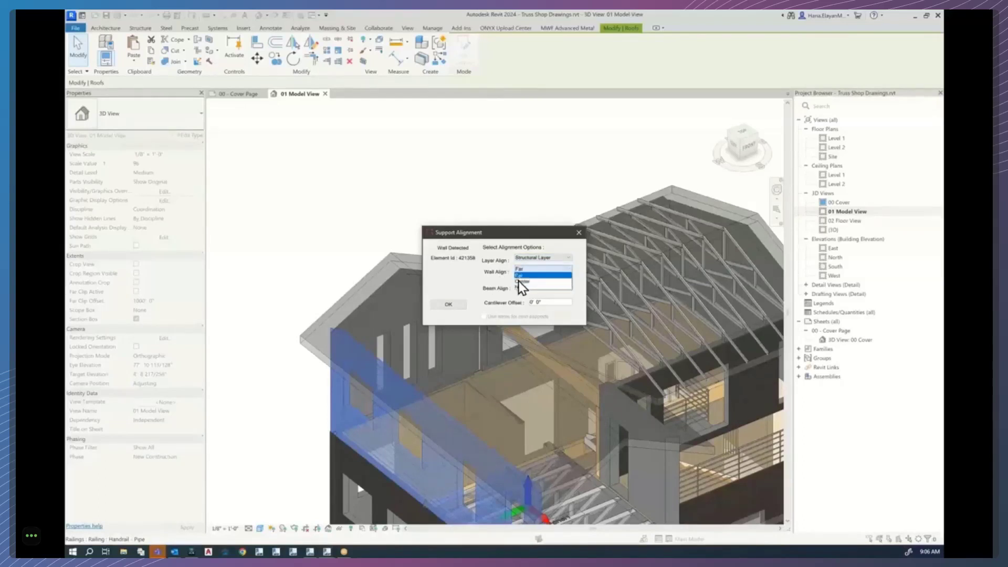
click(523, 282)
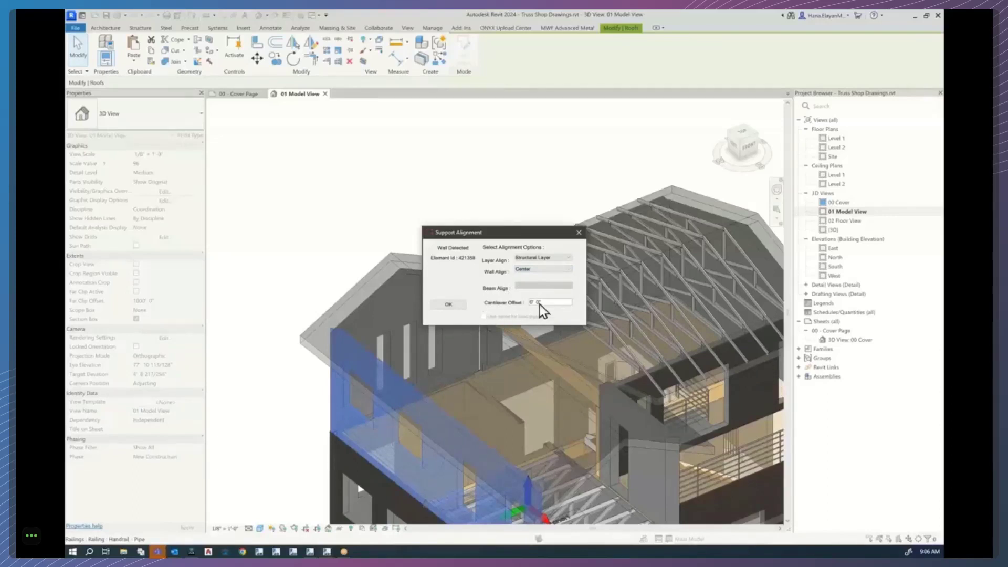
click(449, 305)
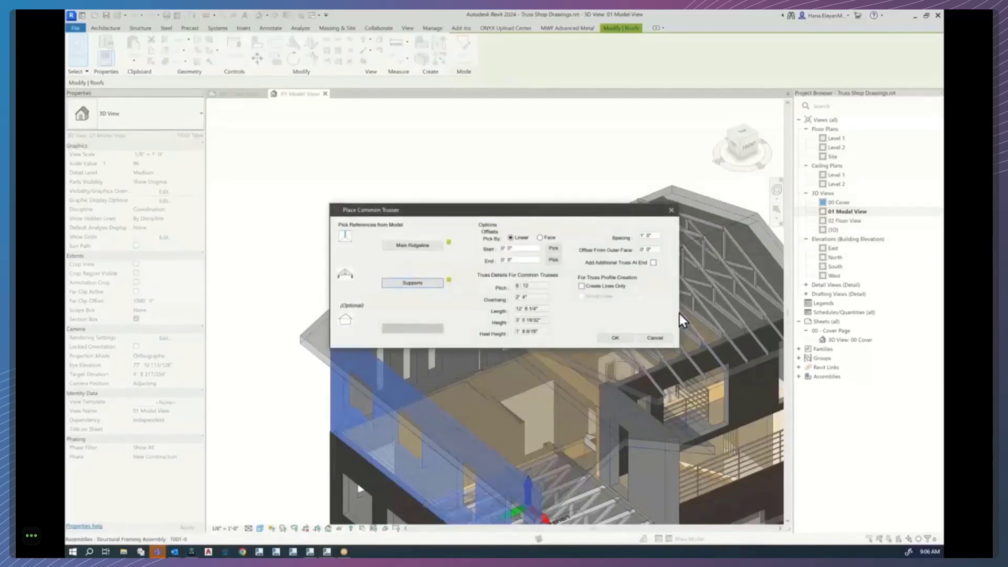
Set the truss spacing to 2' 0", add an additional truss at the end, and create the common trusses.
click(512, 249)
click(520, 260)
click(641, 235)
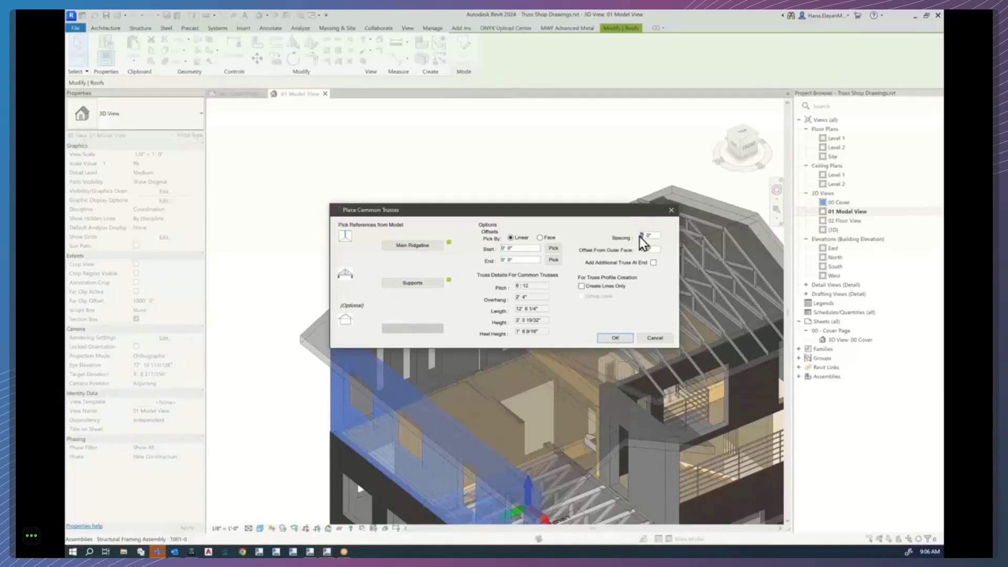
text(2)
drag(576, 212, 754, 175)
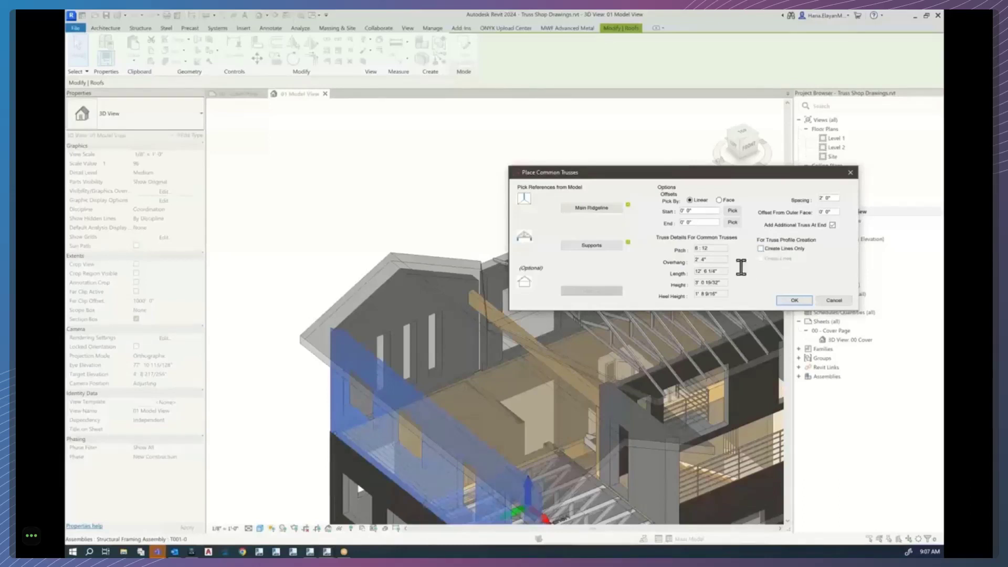
drag(709, 248, 679, 247)
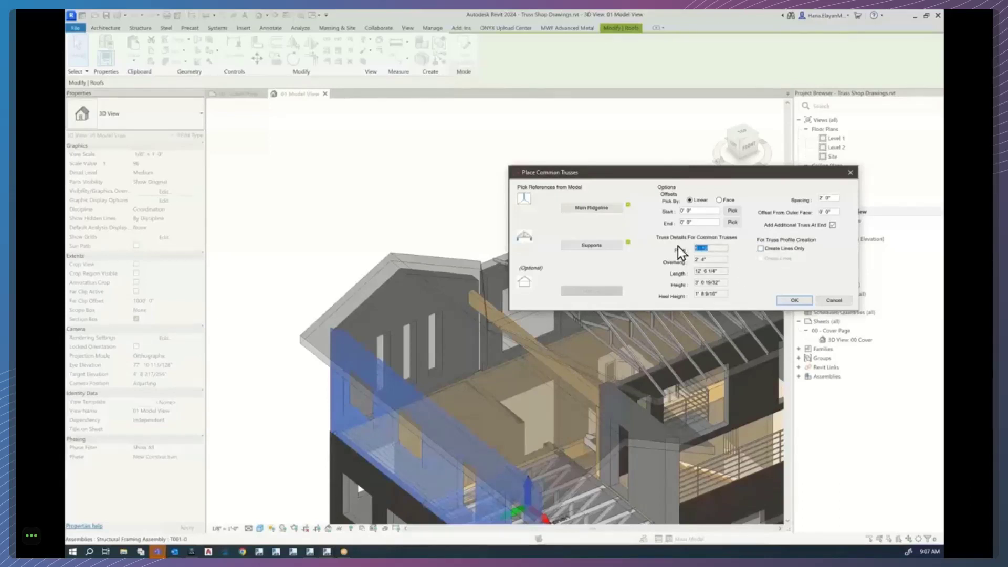
click(715, 271)
click(796, 301)
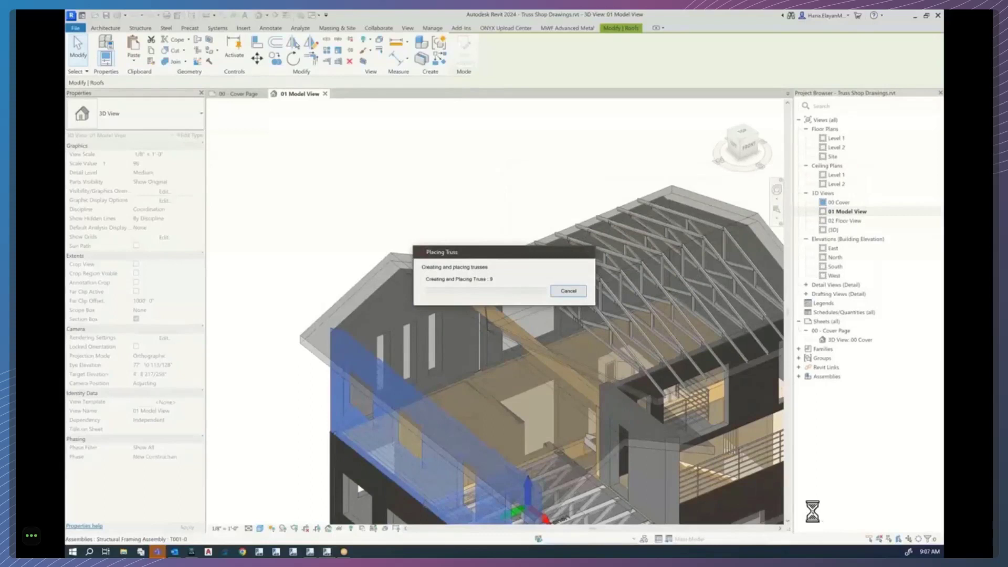
Examine the newly placed truss envelope groups beneath the smaller gable roof.
click(408, 197)
click(435, 326)
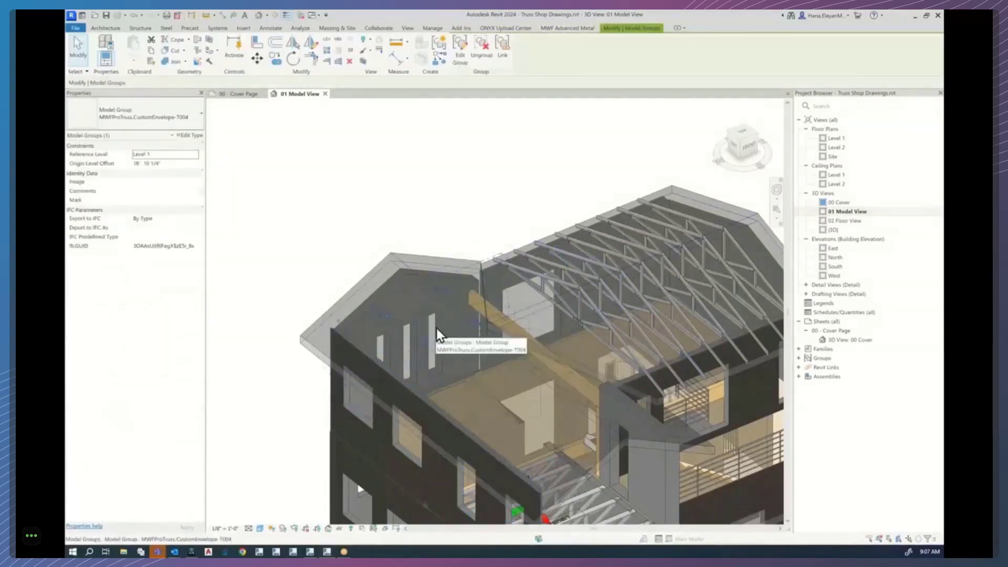
click(418, 192)
scroll(480, 328, up, 2)
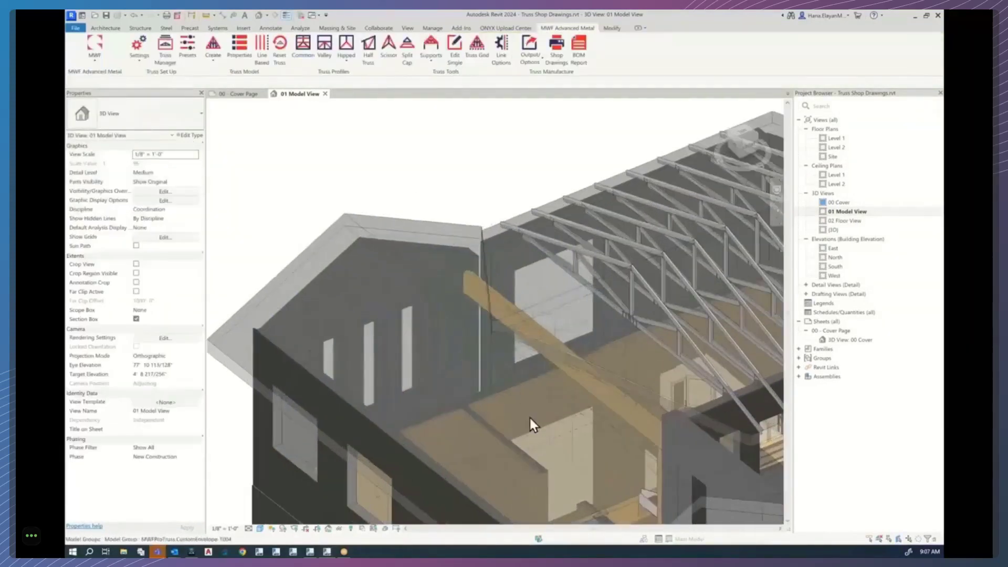
click(564, 467)
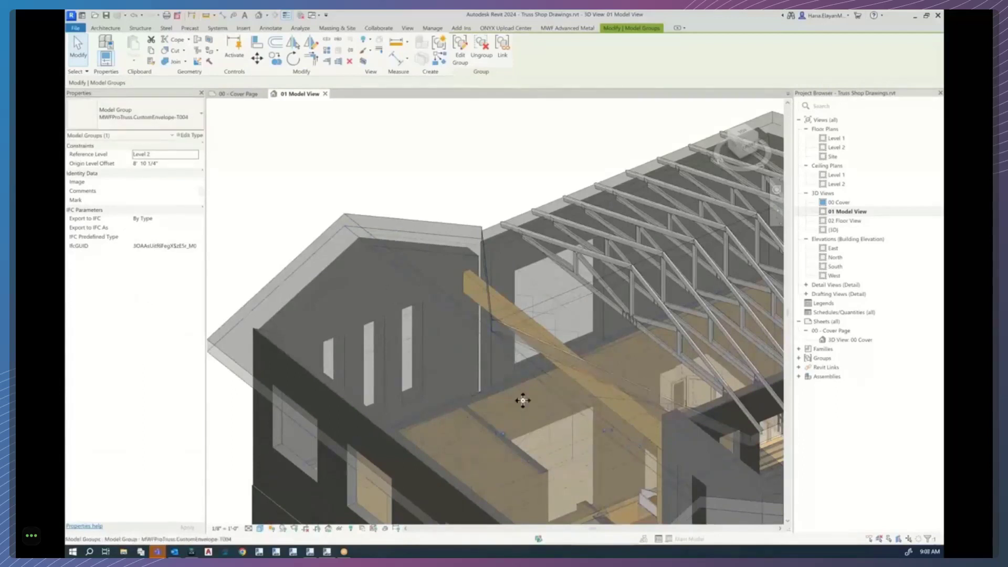
click(500, 382)
Temporarily isolate one truss envelope with its supporting wall, beam and gable roof, and view them from the front.
click(361, 282)
ctrl+click(277, 489)
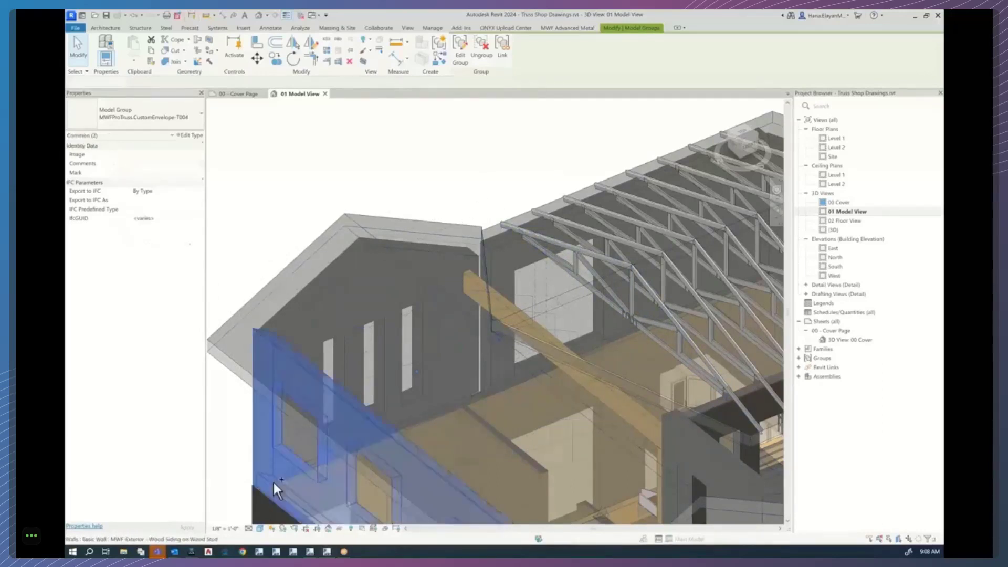
ctrl+click(647, 430)
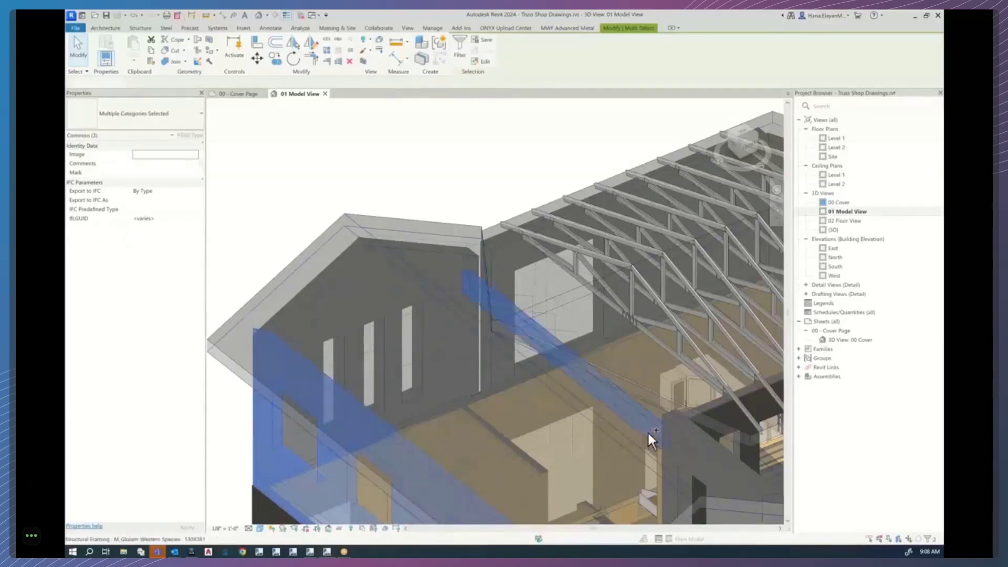
ctrl+click(366, 215)
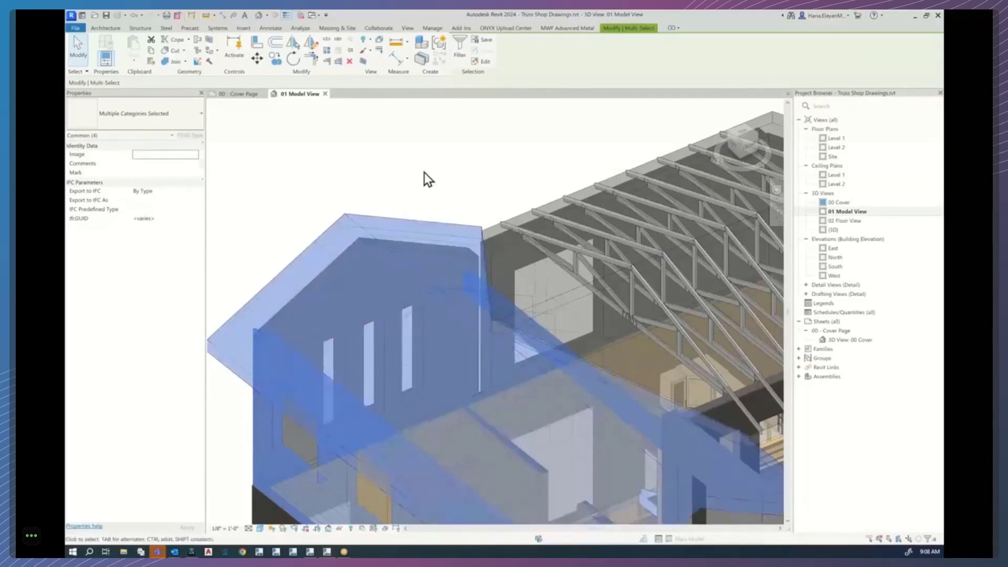
key(h)
key(i)
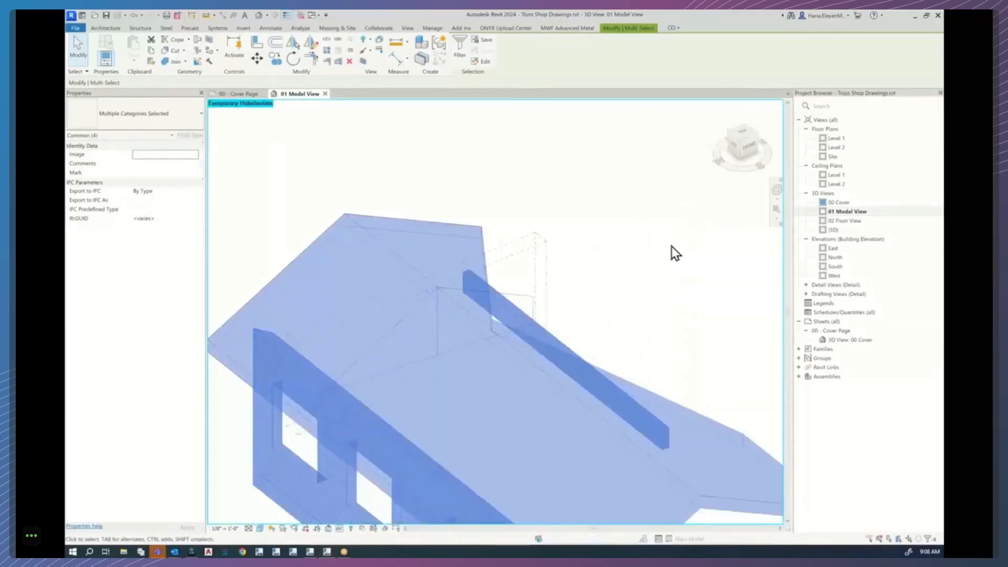
click(748, 146)
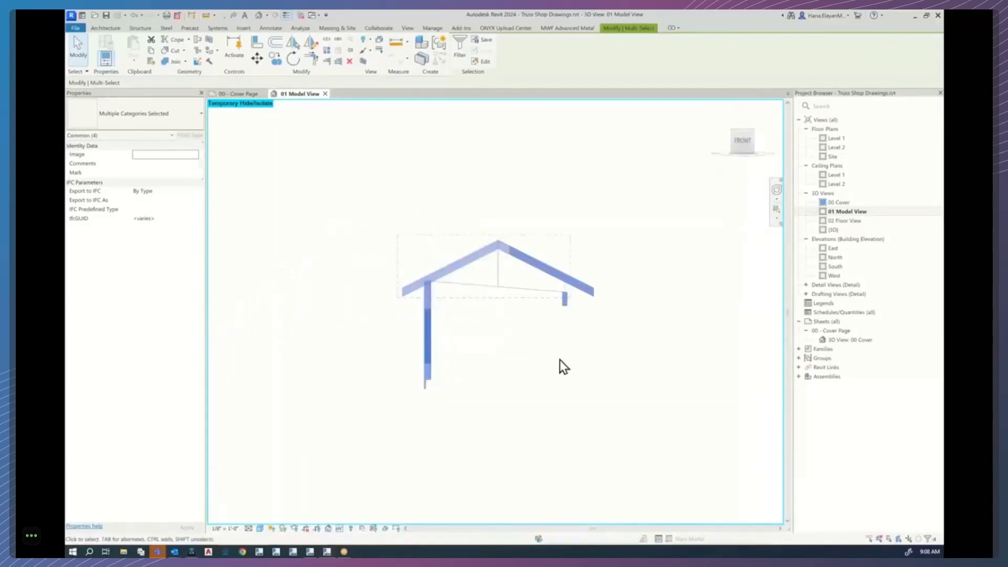
Examine the isolated truss envelope's profile against the roof slope, the supporting wall and the beam.
click(523, 311)
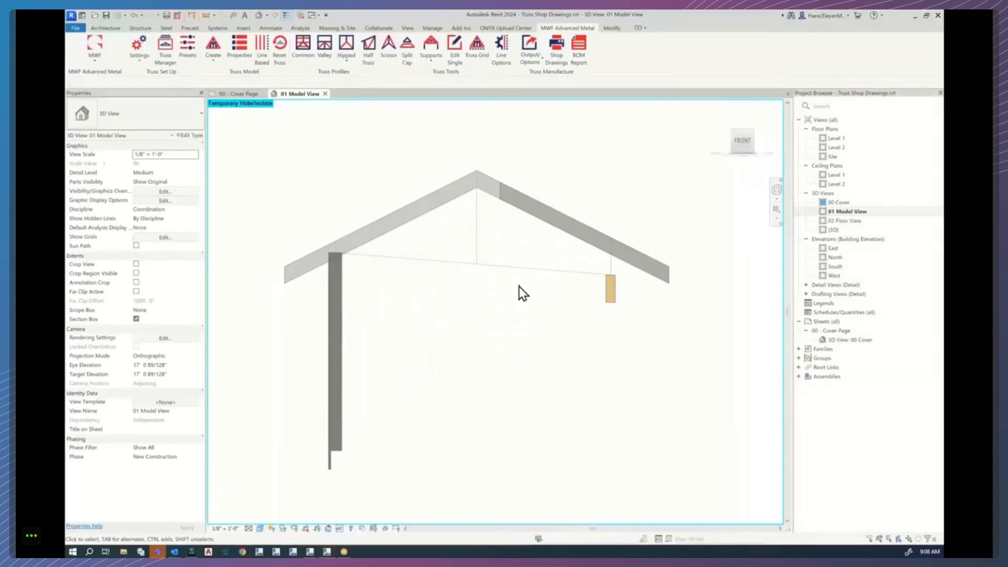
click(521, 273)
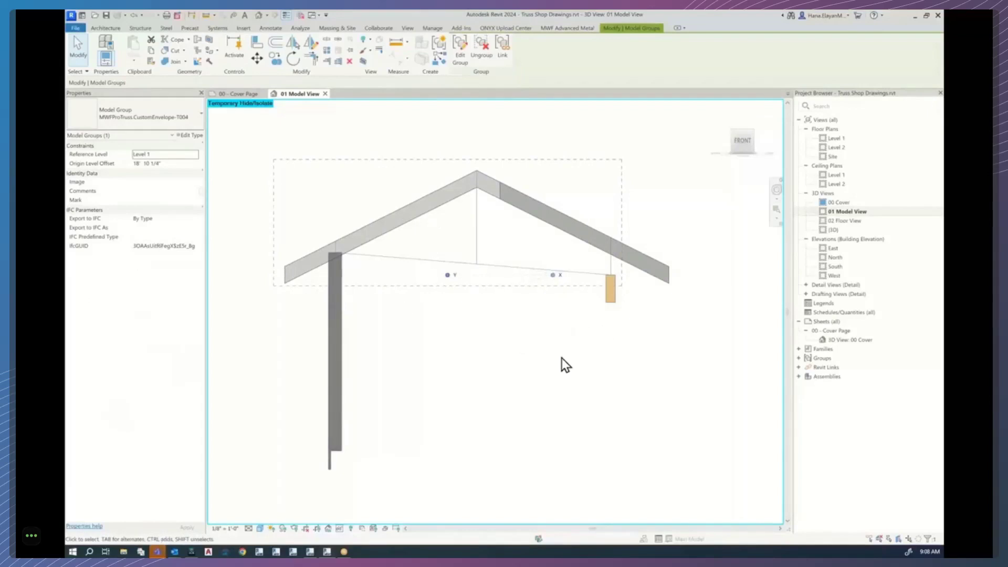
shift+middle_drag(480, 351, 497, 420)
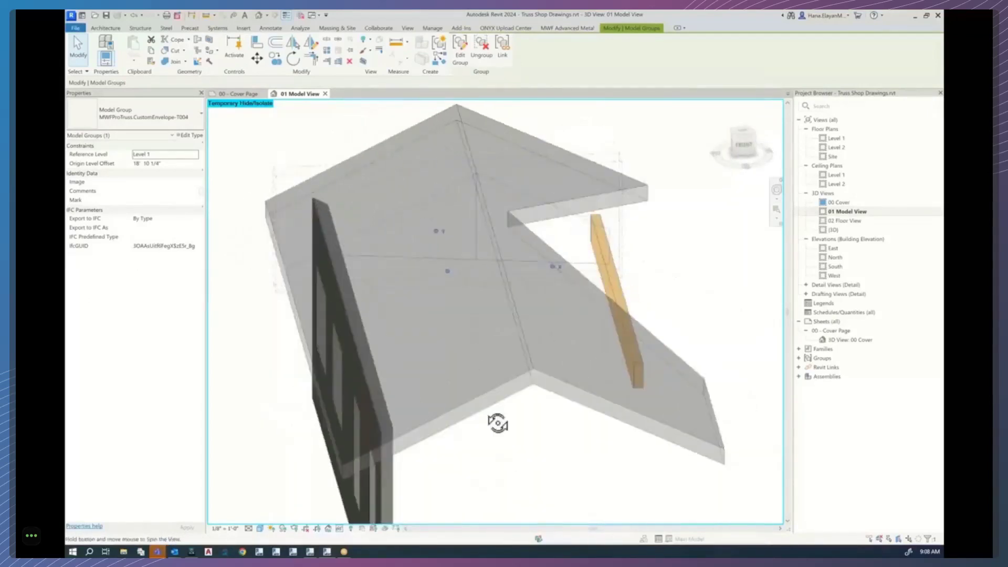
click(745, 151)
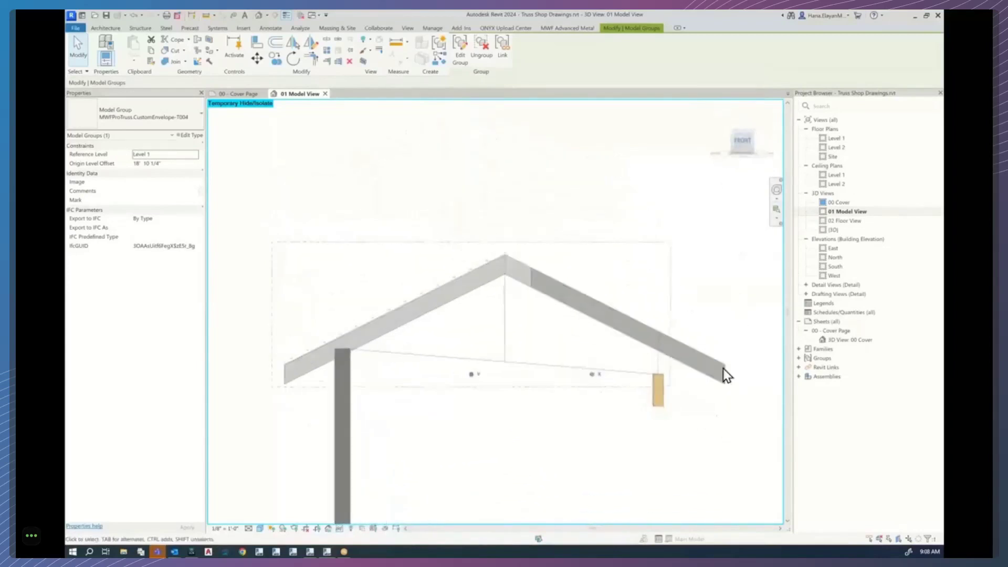
scroll(393, 367, up, 4)
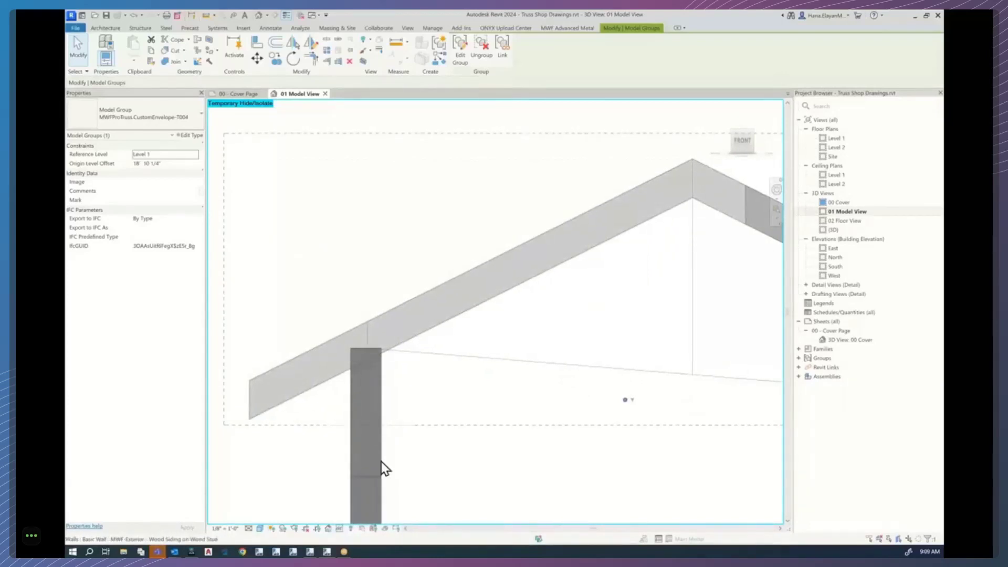
Examine how the envelope's sloped bottom chord bears on the wall and beam, and check the gable roof's slope.
scroll(376, 461, down, 4)
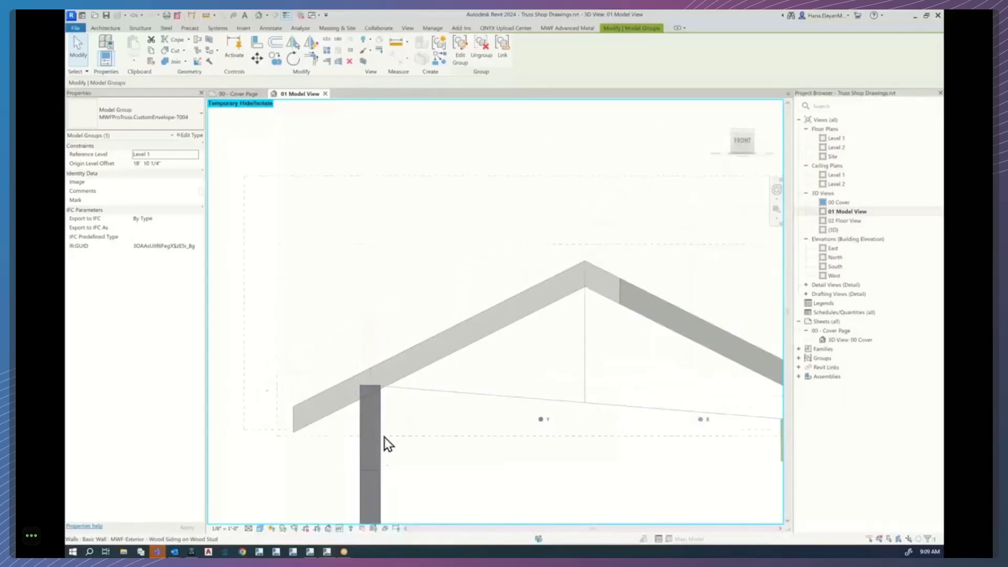
scroll(644, 465, up, 2)
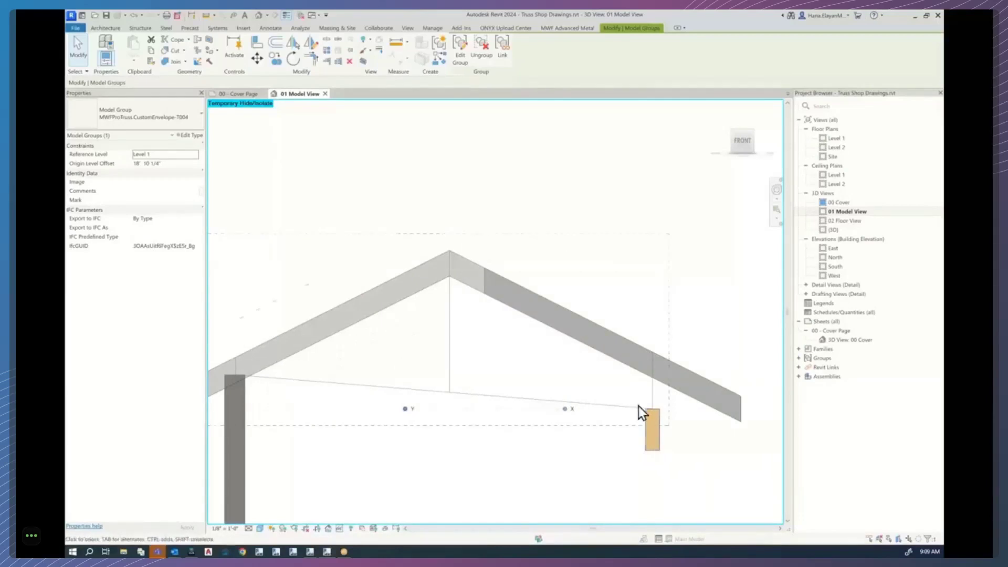
scroll(643, 412, up, 3)
scroll(673, 428, down, 5)
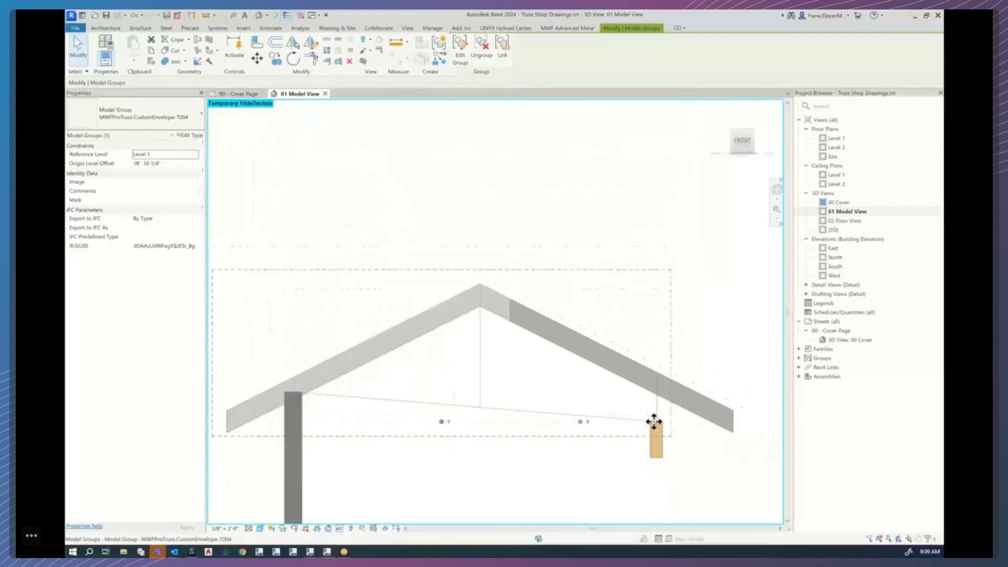
shift+middle_drag(525, 446, 567, 500)
click(737, 140)
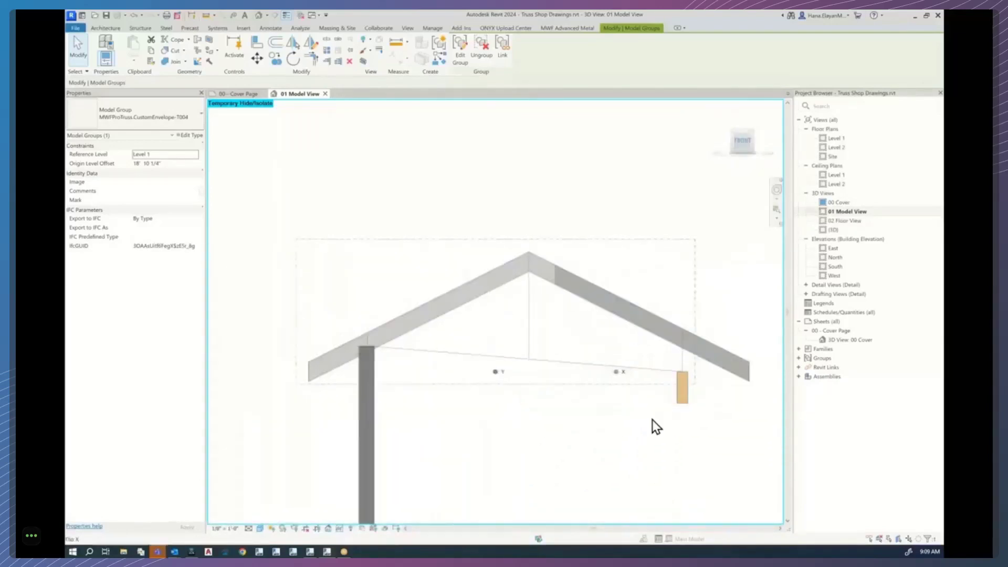
scroll(680, 336, up, 2)
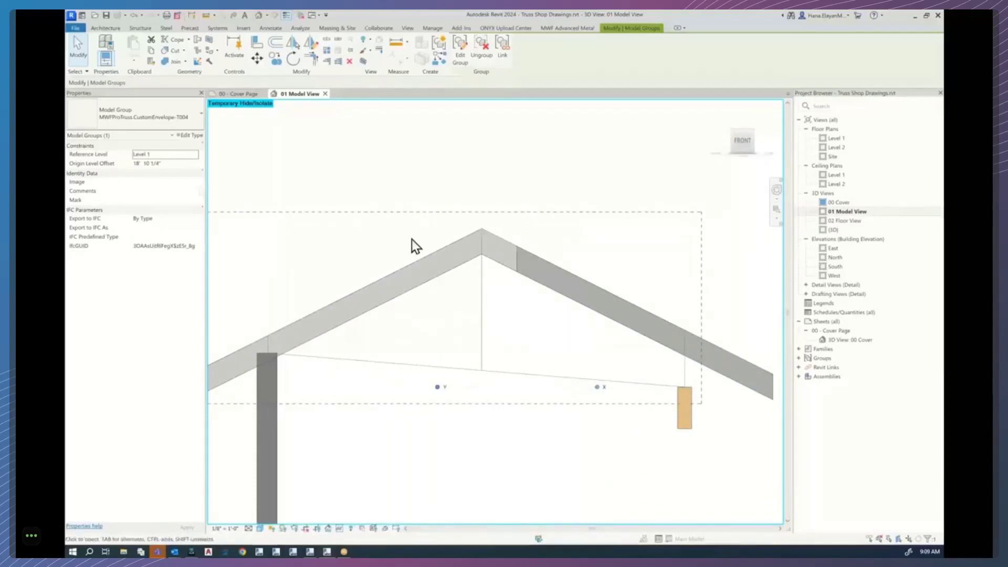
click(742, 390)
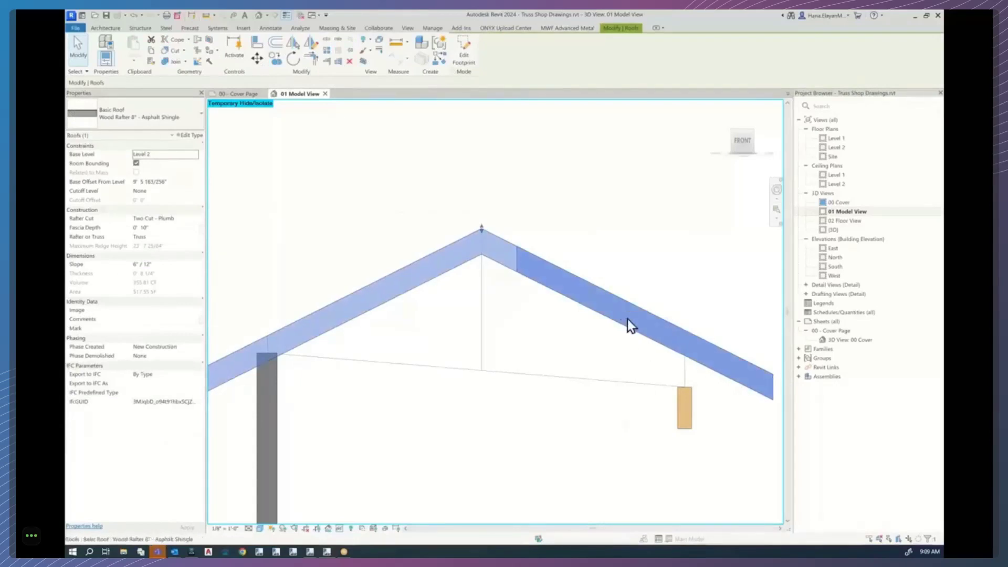
click(525, 436)
Temporarily isolate the truss envelope group by itself and view it from the front.
shift+middle_drag(510, 436, 537, 387)
click(537, 387)
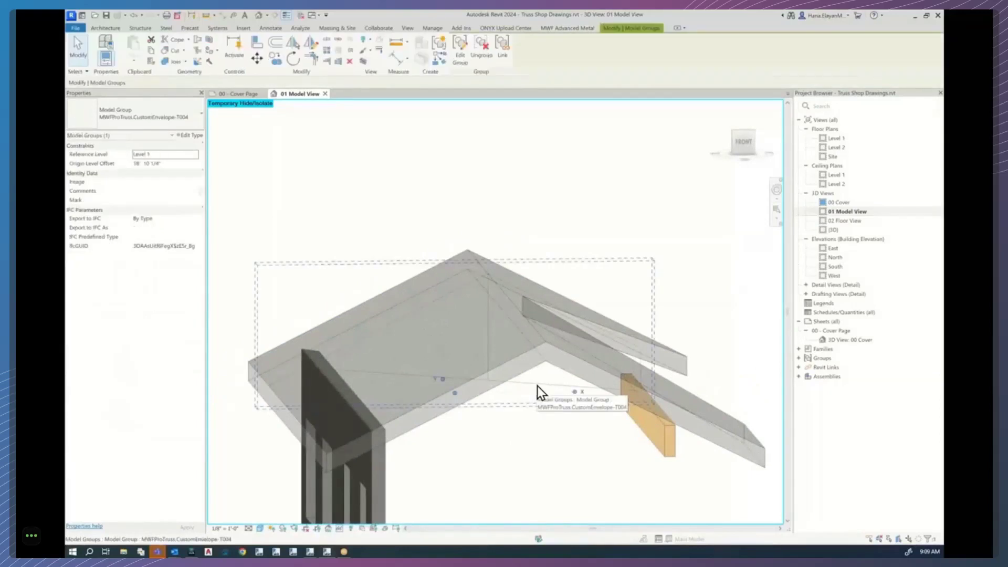
key(h)
key(i)
click(567, 479)
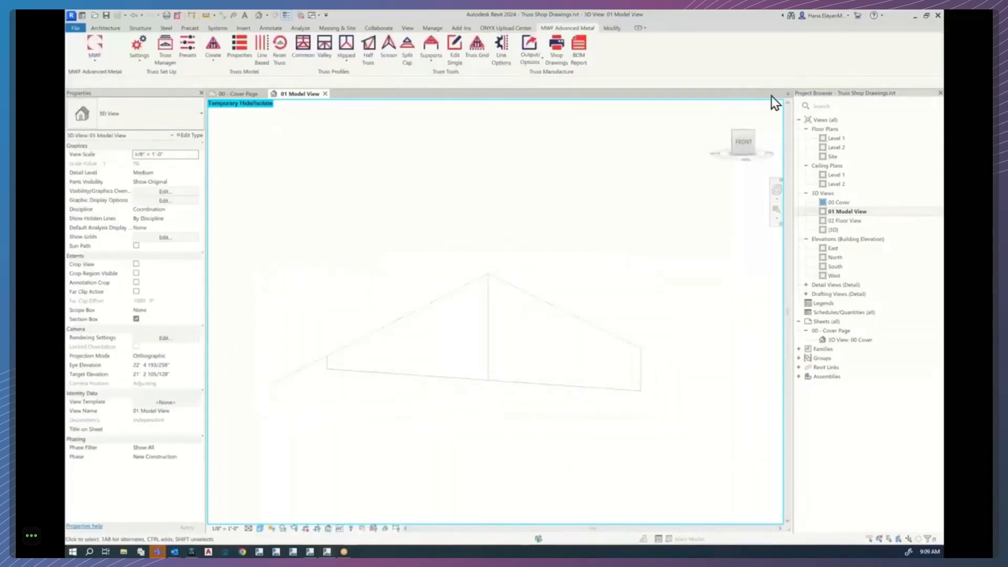
click(742, 143)
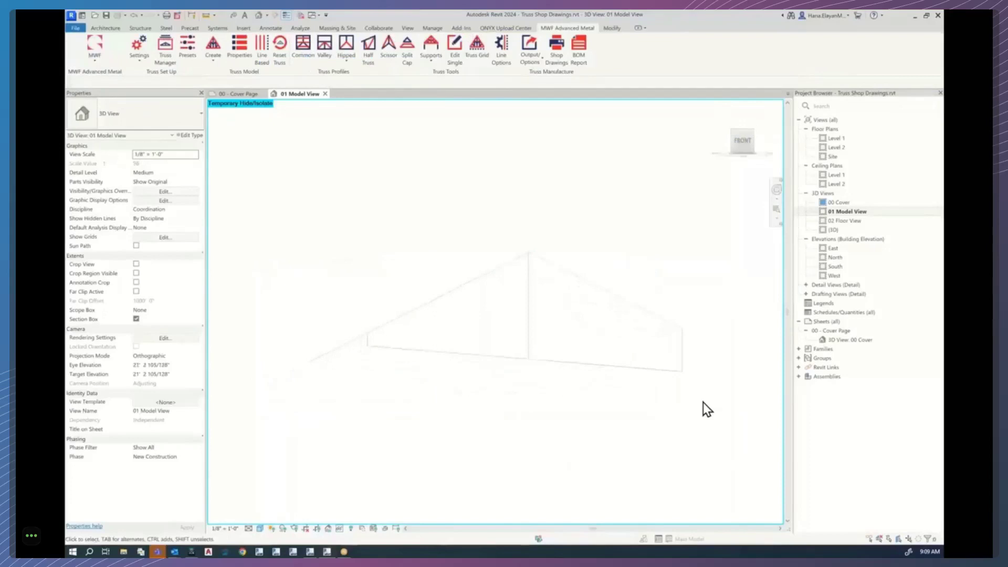
scroll(676, 394, up, 1)
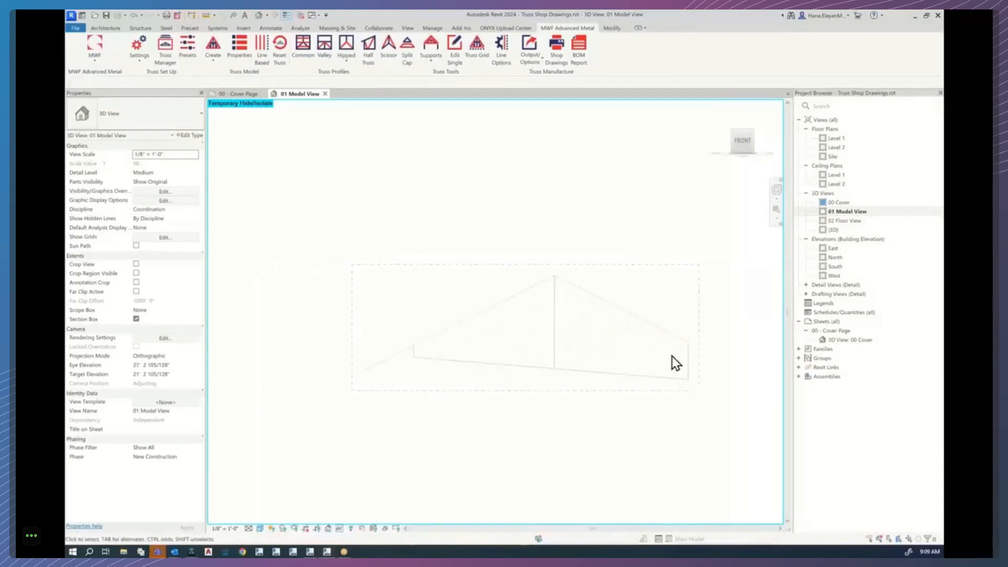
Open the isolated envelope group for editing, inspect its profile lines in 3D, and finish the group edit.
click(597, 381)
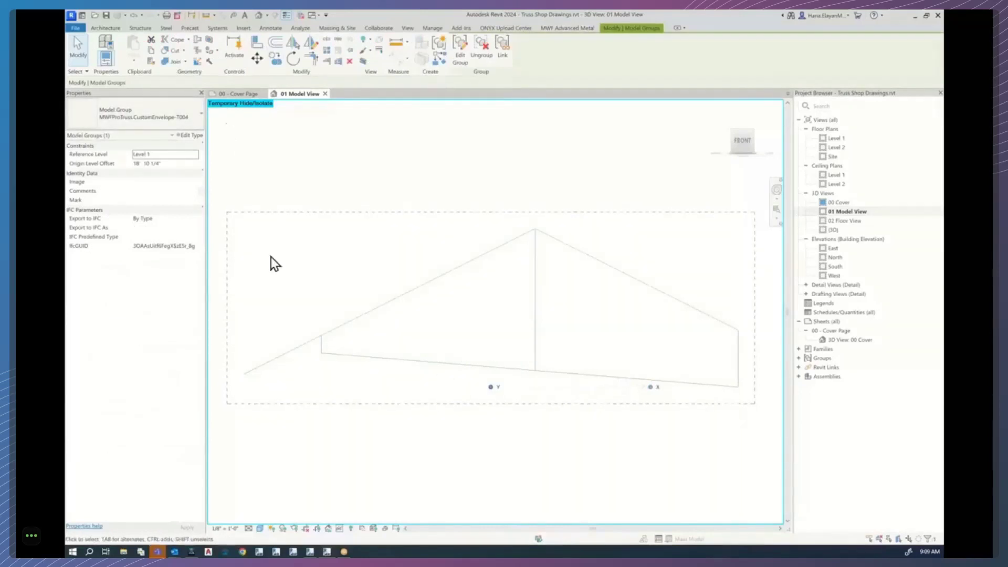
click(462, 46)
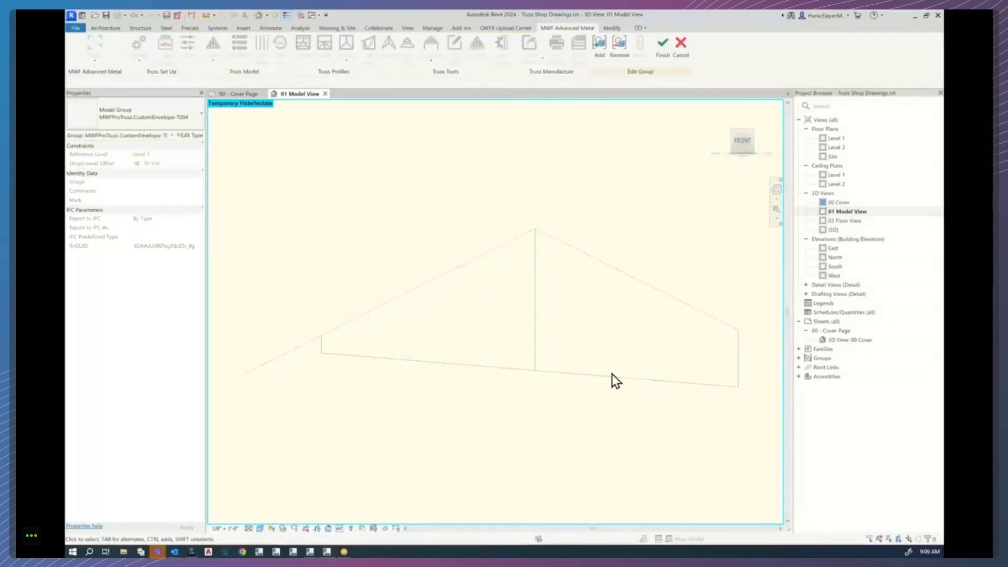
shift+middle_drag(555, 404, 604, 438)
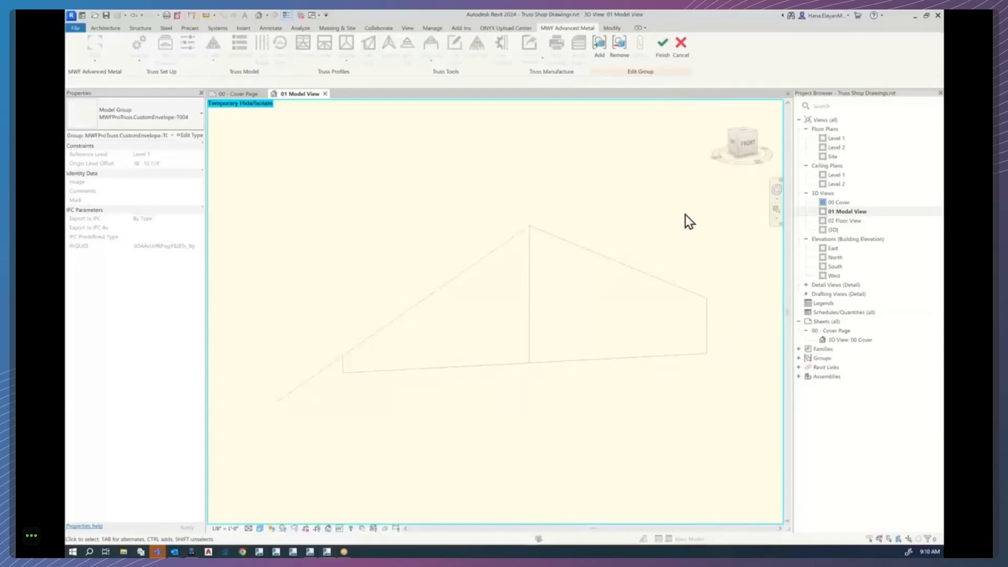
click(665, 46)
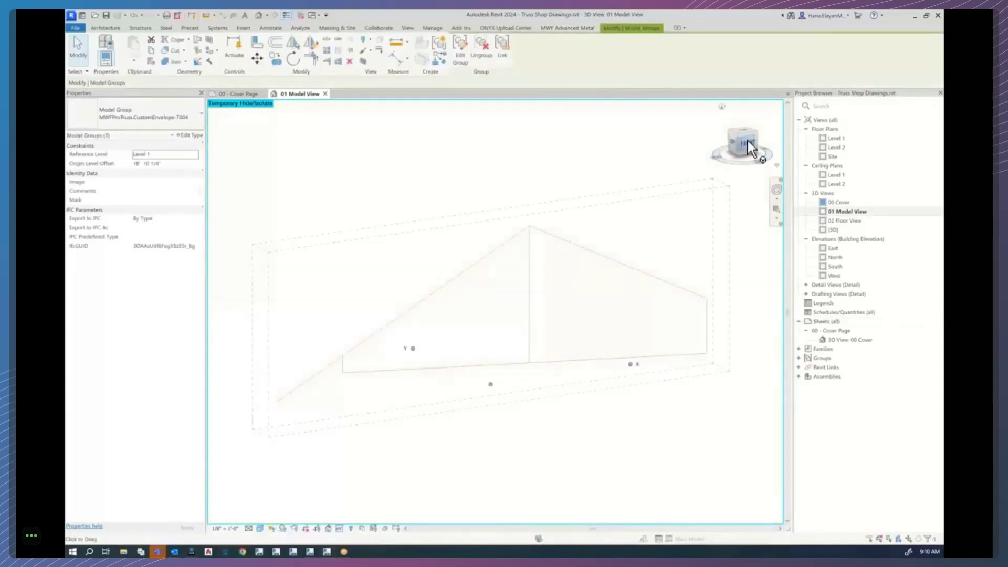
Reset the temporary hide/isolate and orbit to an elevated 3D view of the whole model.
click(656, 475)
middle_drag(653, 463, 555, 392)
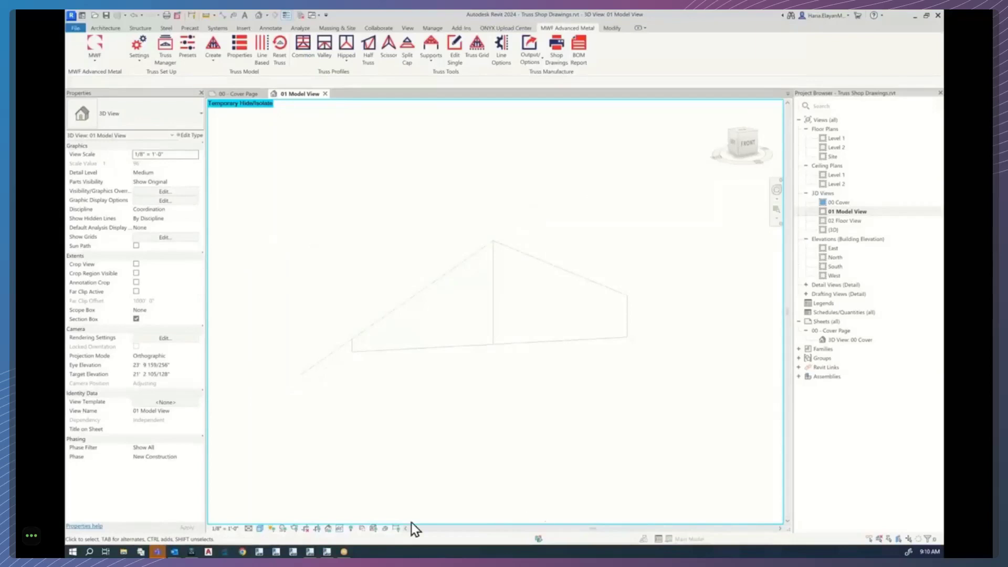
click(339, 528)
click(352, 519)
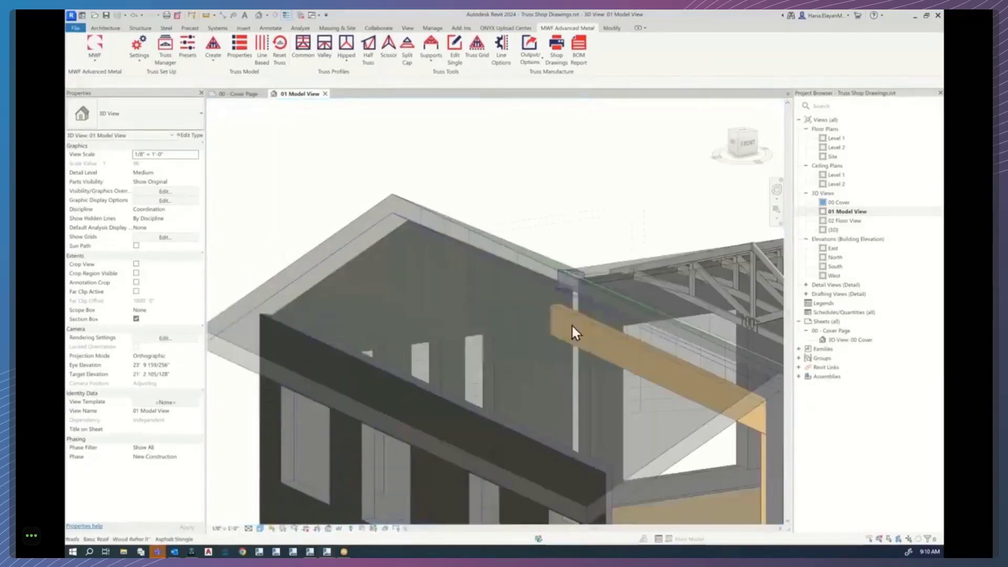
shift+middle_drag(603, 218, 517, 357)
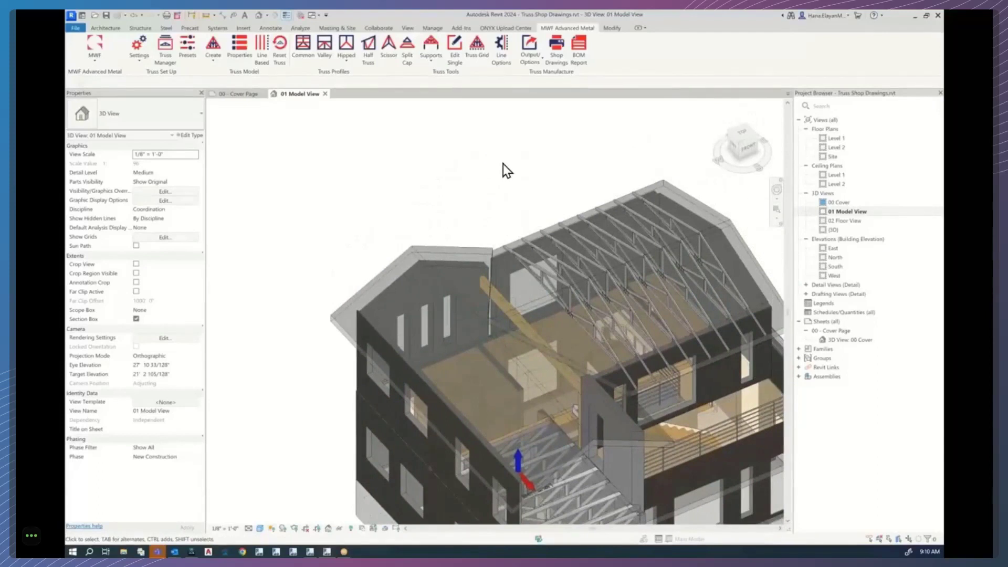
Select the CustomEnvelope-T002 model group and start creating its truss, opening the truss presets.
click(515, 273)
key(Escape)
click(559, 329)
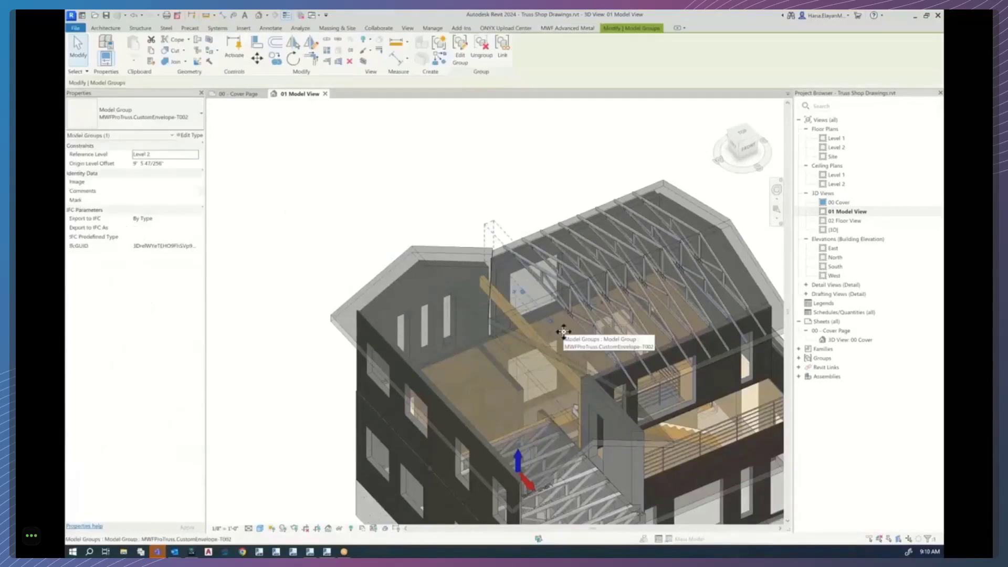
click(545, 28)
click(213, 43)
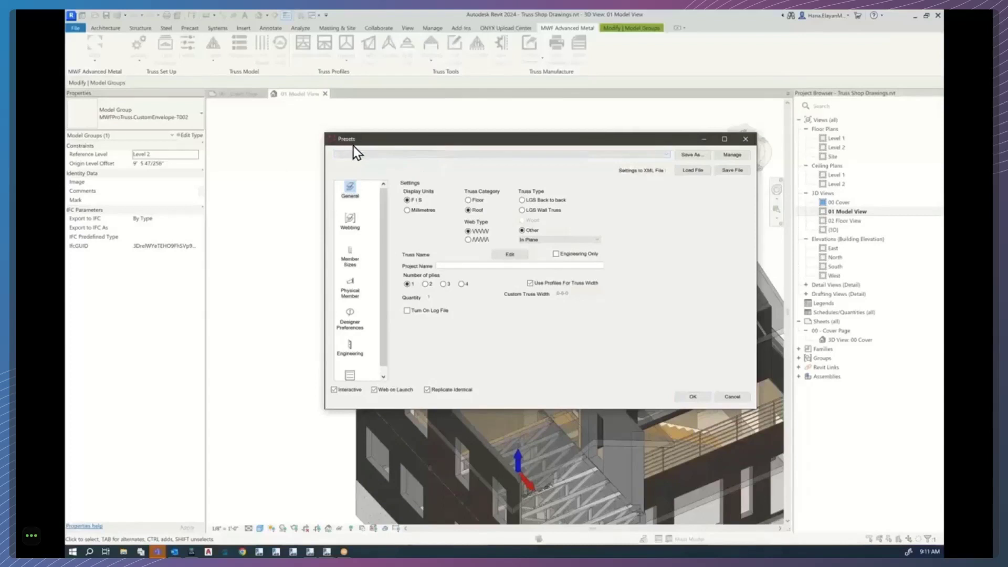
Look through the saved presets list and the options for managing saved settings.
click(374, 153)
click(647, 274)
click(735, 156)
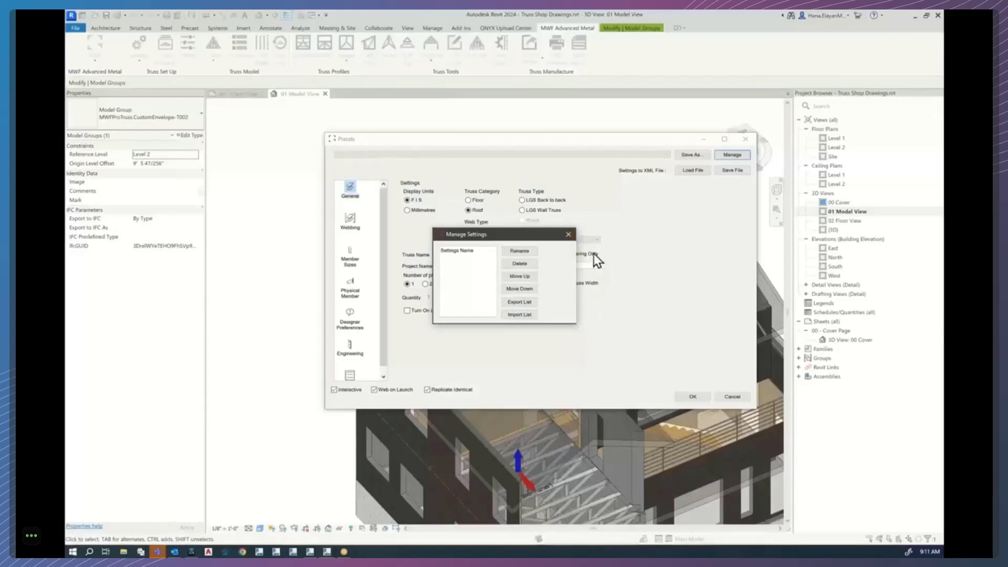
click(569, 235)
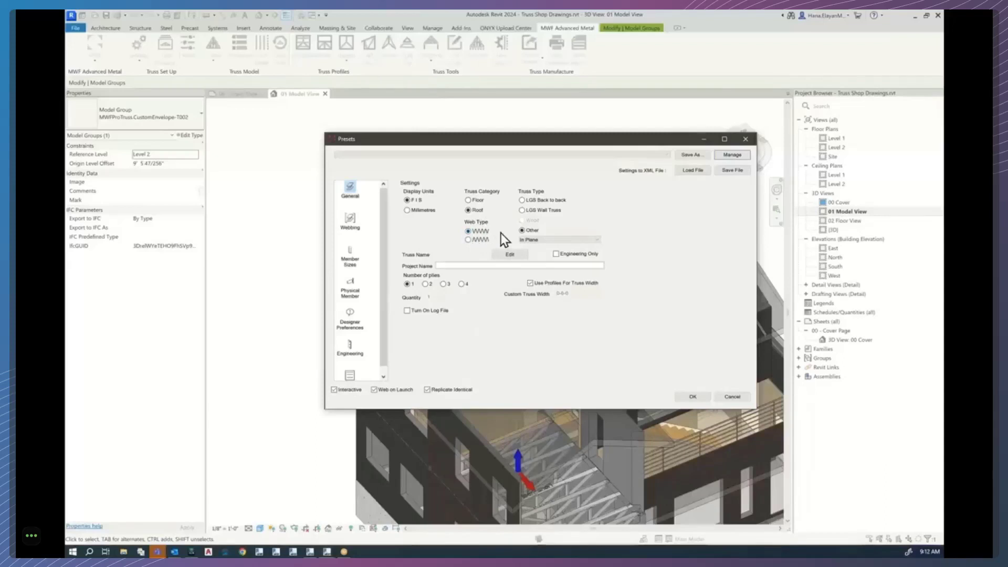
Set the truss type to LGS Wall Truss and turn off using profiles for the truss width.
click(534, 201)
click(531, 284)
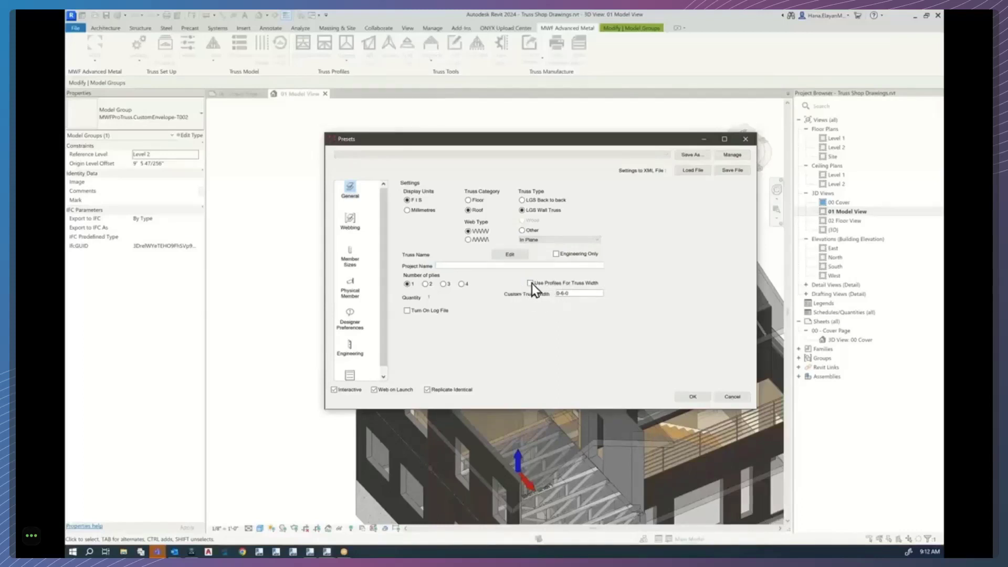
Review the webbing presets: the diagonals orientation and verticals' position options, and the top and bottom maximum spacing.
click(349, 223)
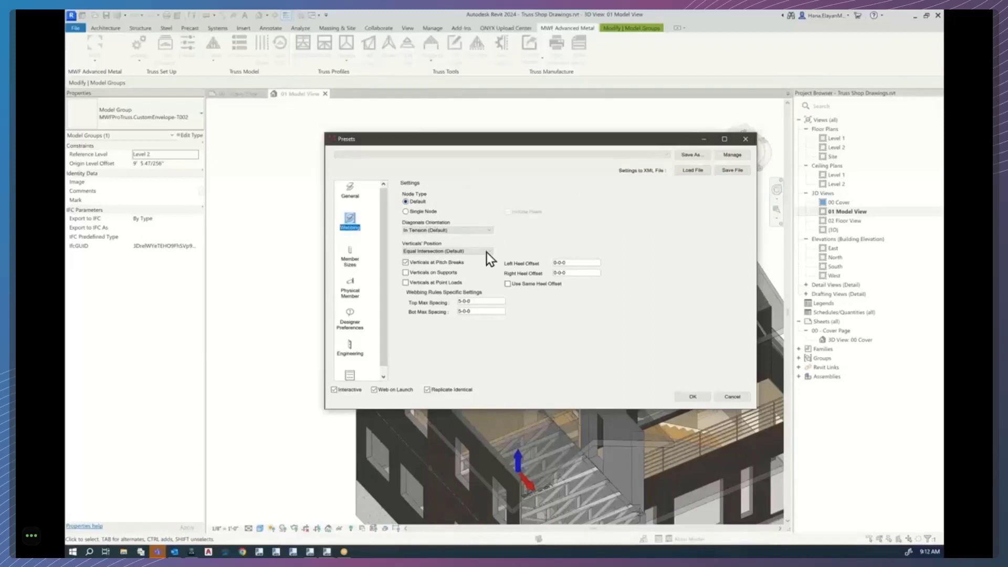
click(485, 232)
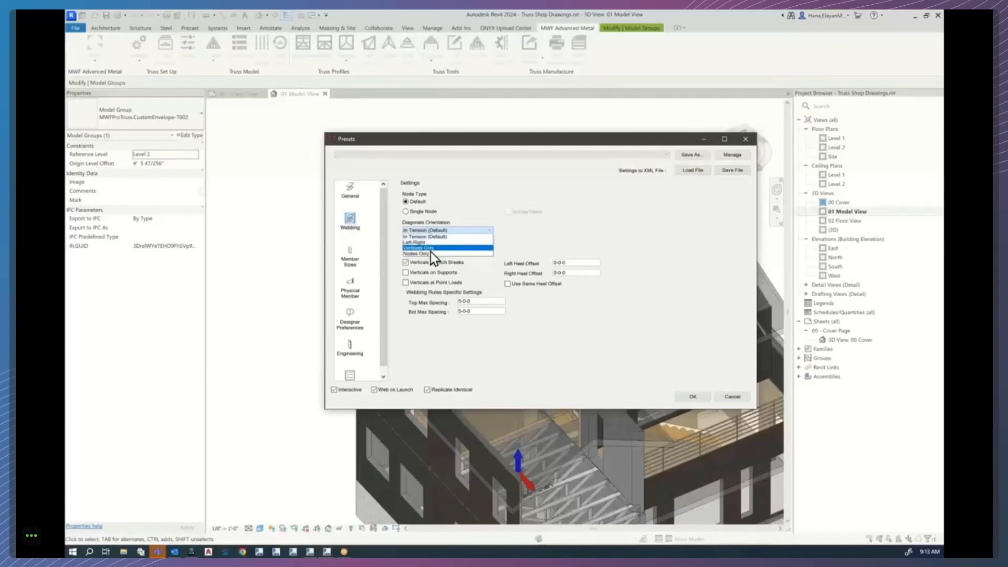
click(591, 236)
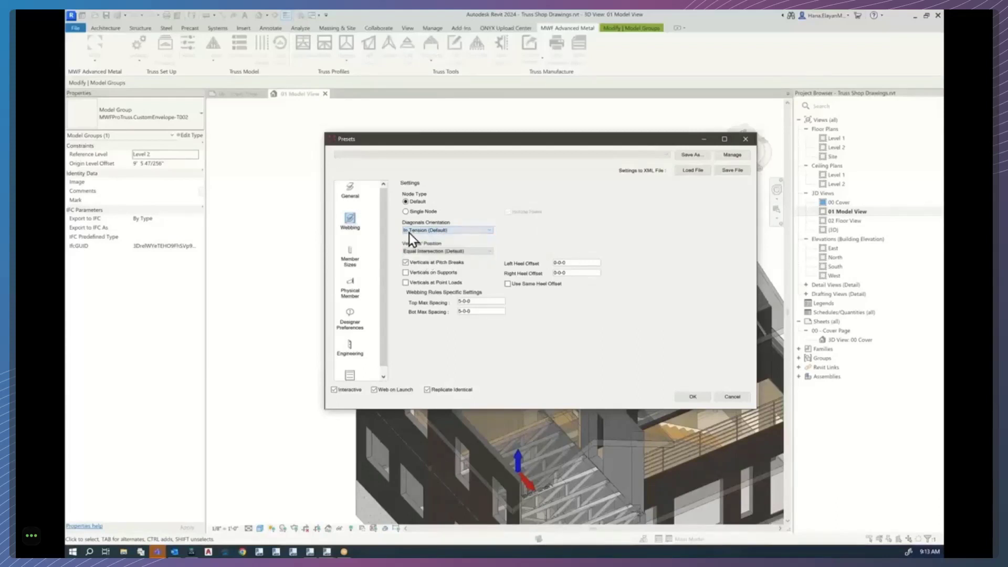
click(484, 252)
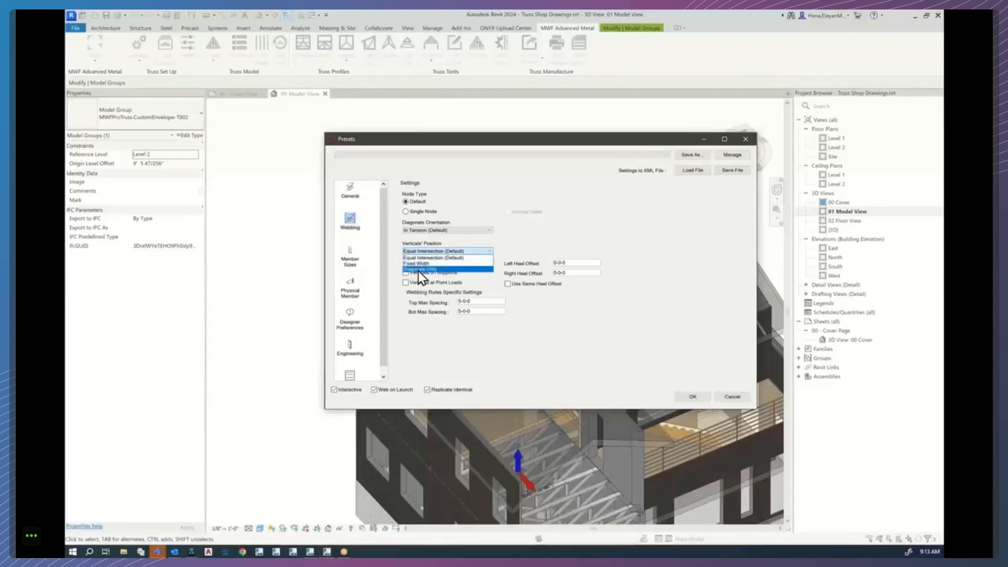
click(539, 236)
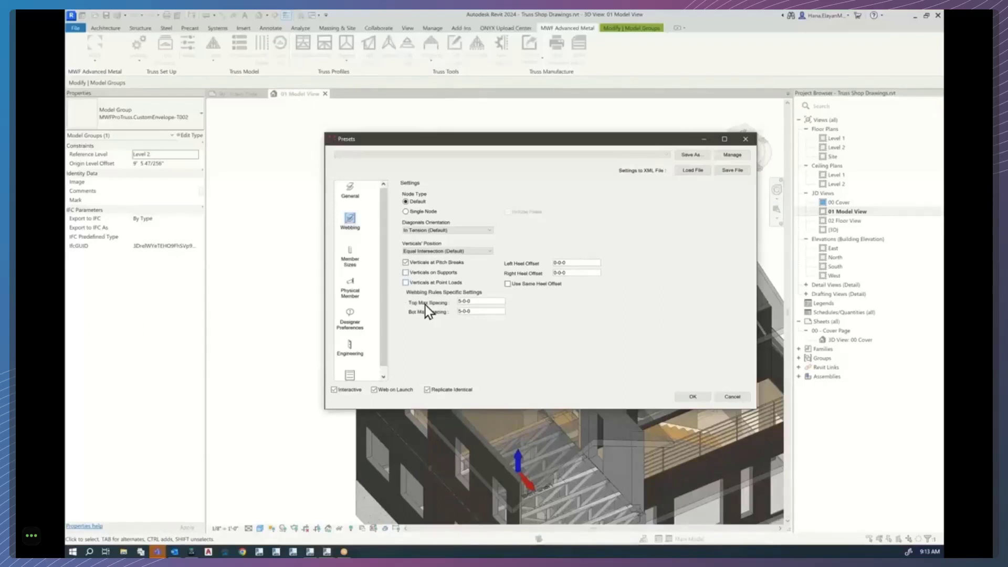
double_click(464, 302)
double_click(465, 311)
Compare the top chord sections offered by the BIMSF-SSMA-S-Truss and BIMSF-SSMA-T-Truss catalogs in the member size presets.
click(351, 258)
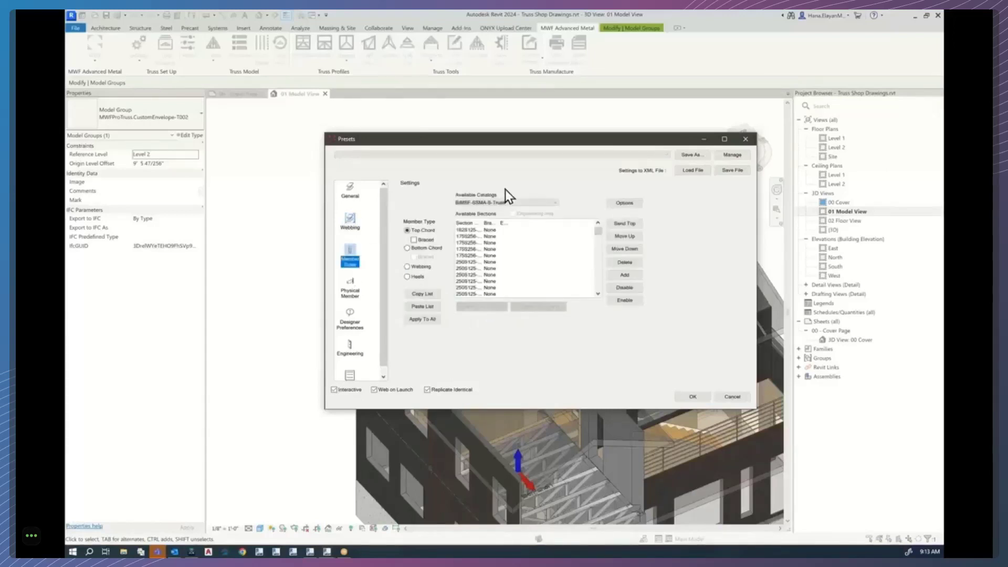
click(504, 203)
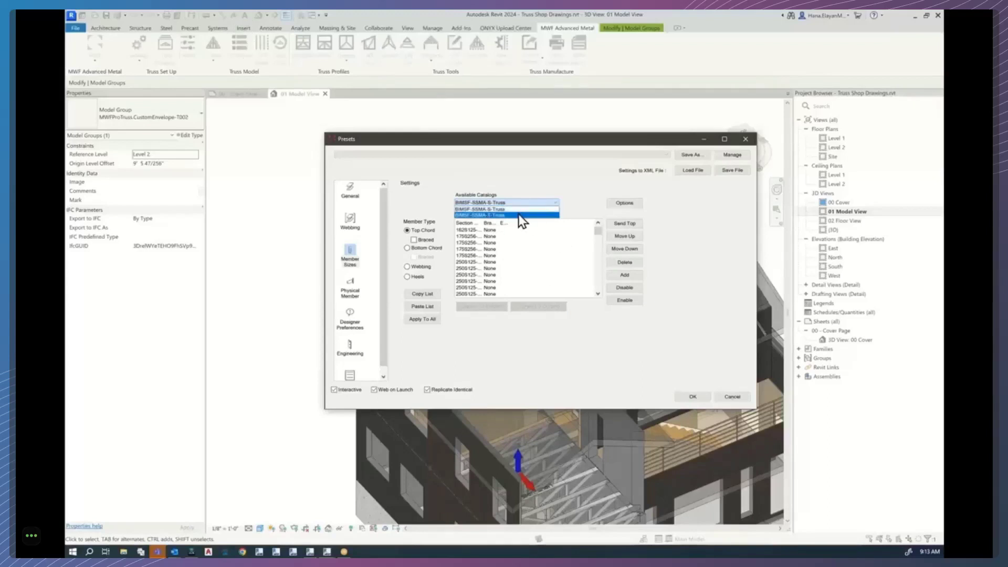
click(583, 193)
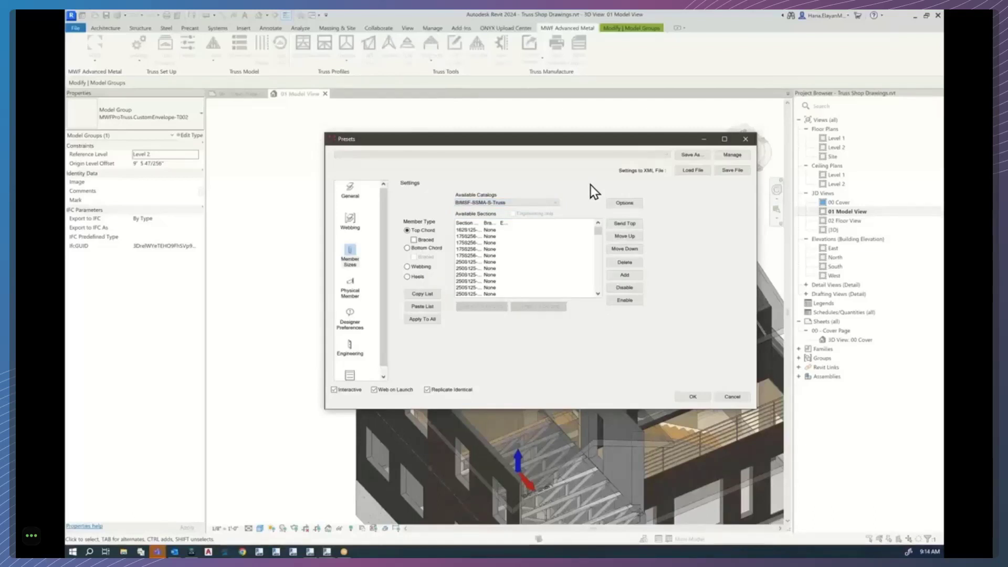
click(533, 202)
click(524, 215)
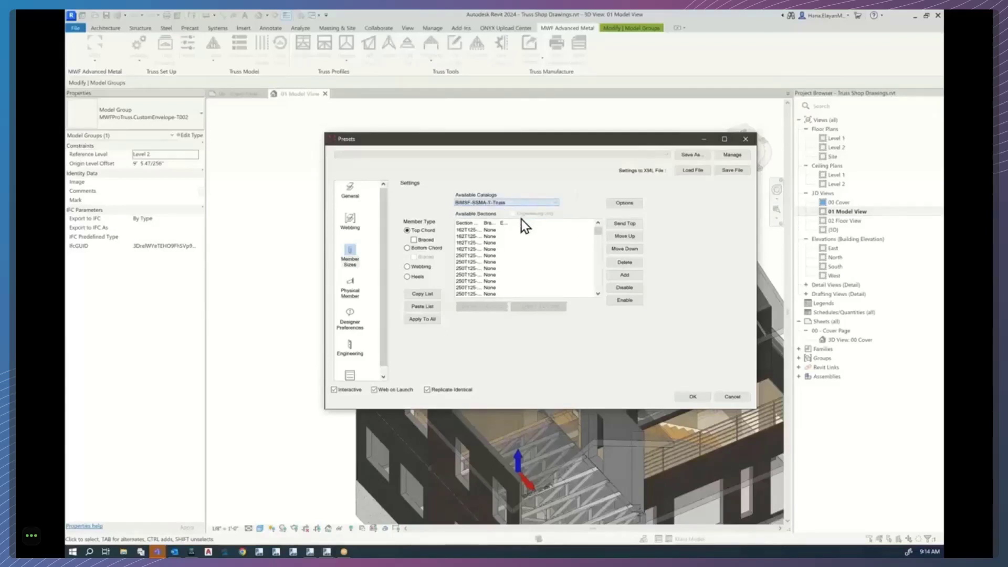
click(495, 204)
click(495, 210)
Delete all available top chord sections listed for the BIMSF-SSMA-S-Truss catalog.
click(462, 255)
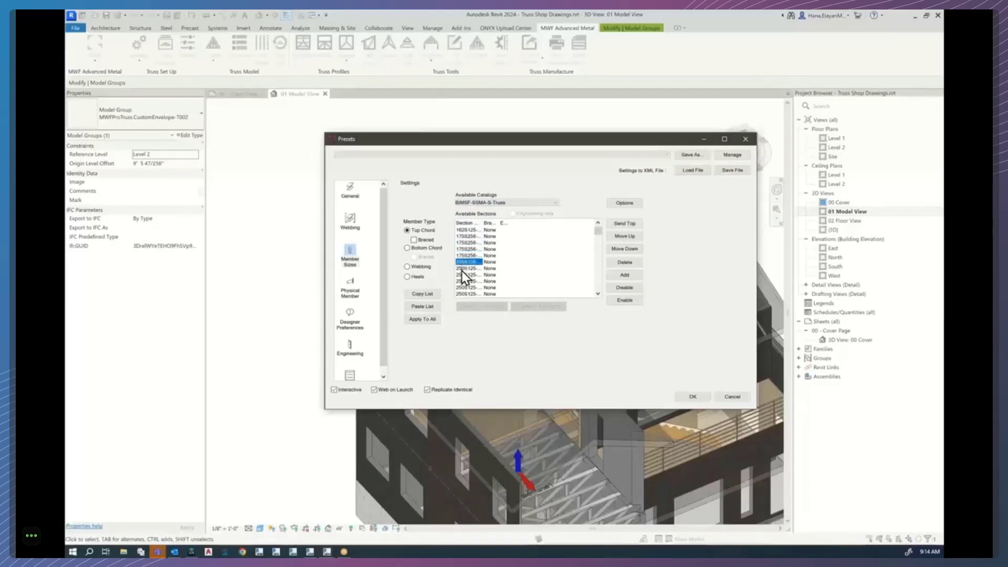
click(462, 282)
mouse_move(599, 232)
mouse_down()
mouse_move(598, 290)
mouse_move(607, 224)
mouse_up()
click(469, 231)
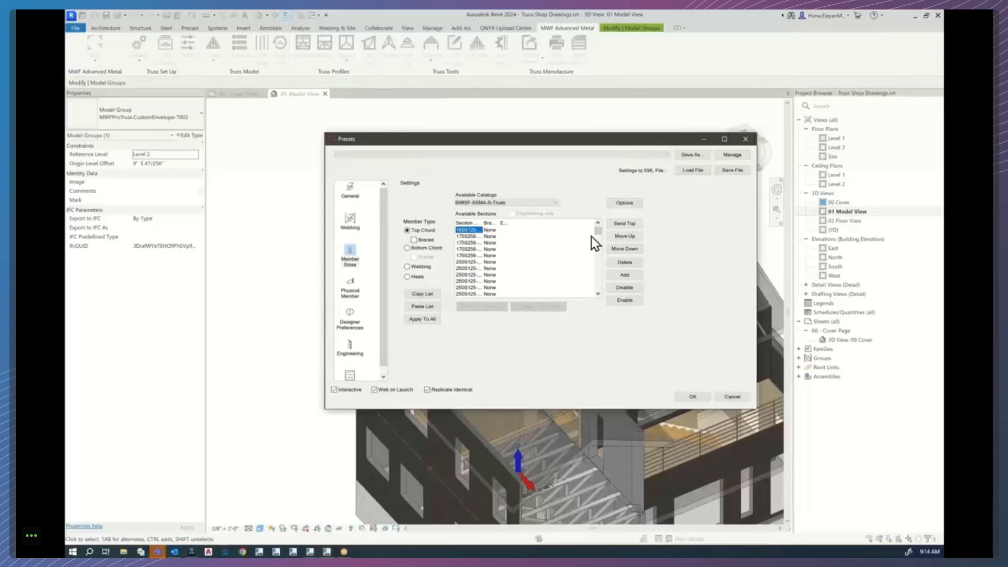
drag(600, 230, 601, 286)
shift+click(467, 293)
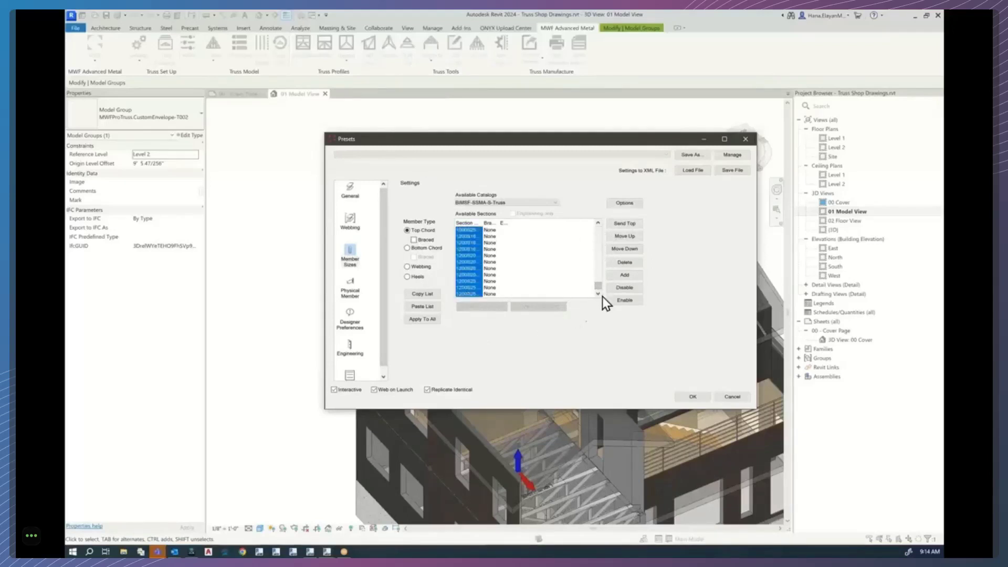
click(623, 263)
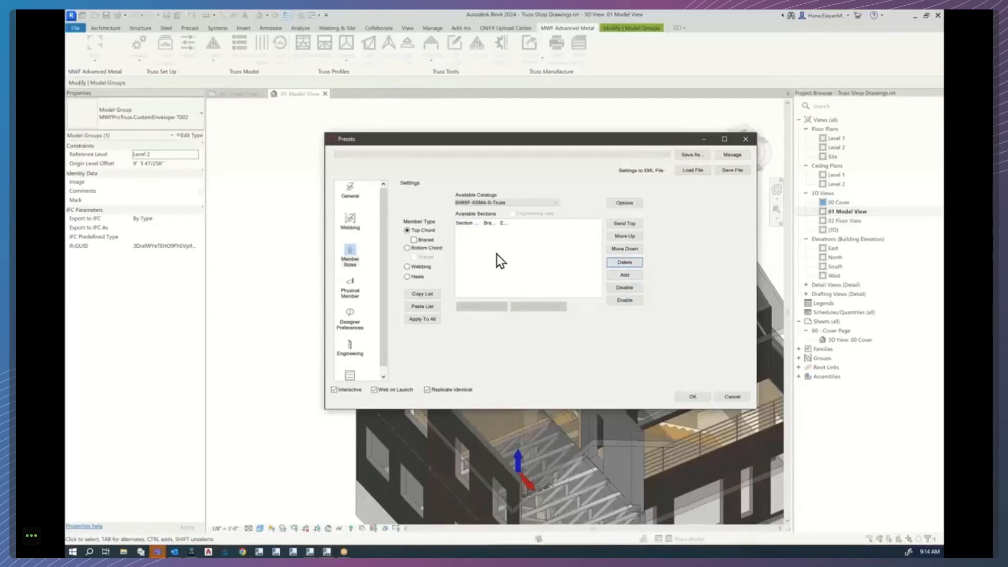
Add the 250S162-68(50) and 350S137-43(50) sections from the BIMSF-SSMA-S-Truss catalog to the top chord pick list.
click(630, 277)
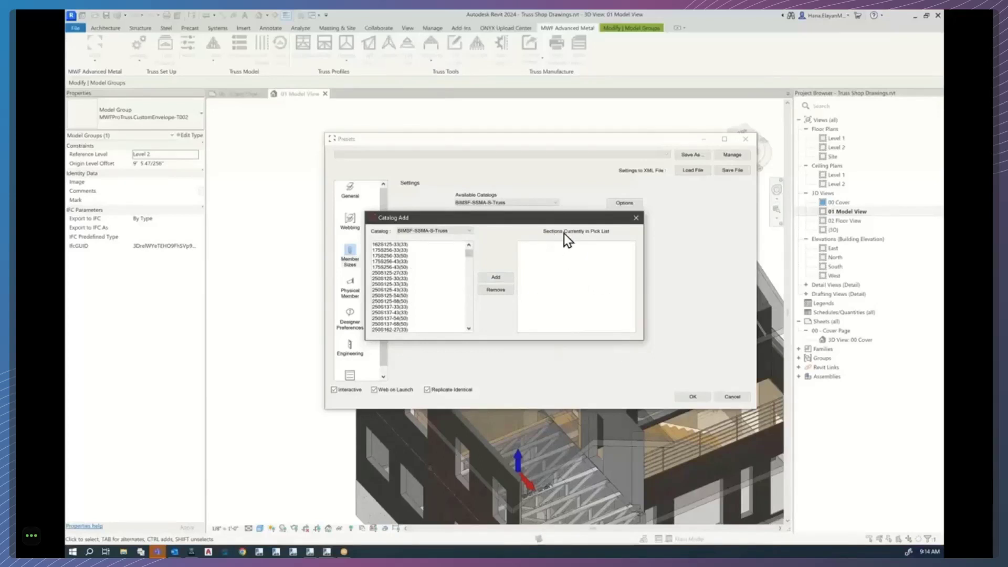
click(466, 231)
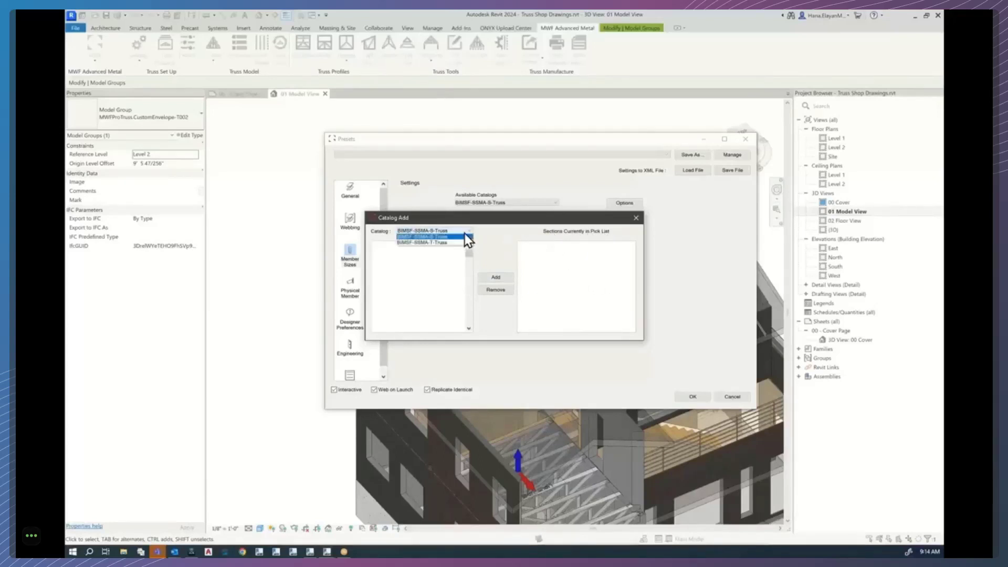
click(435, 237)
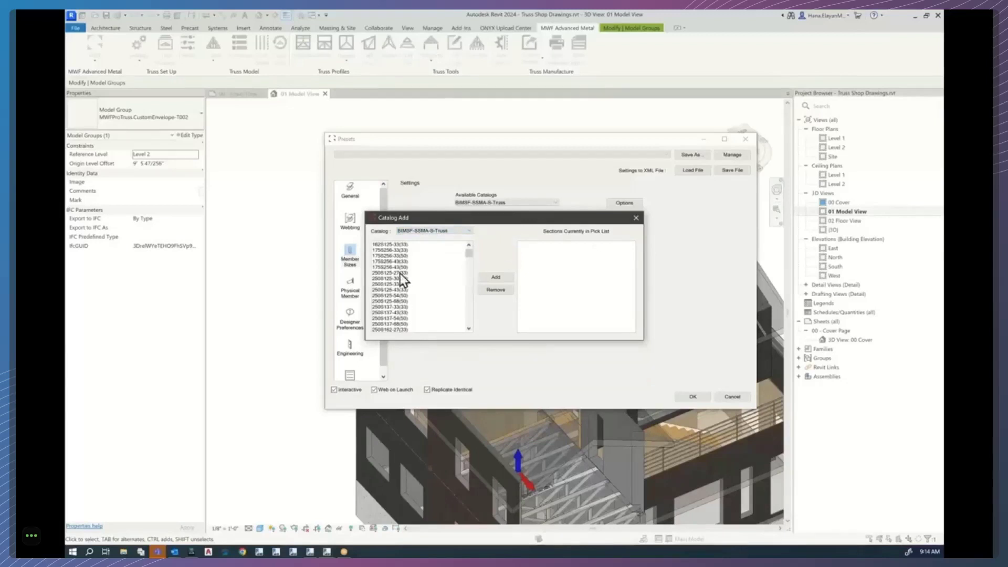
scroll(410, 293, down, 5)
click(387, 302)
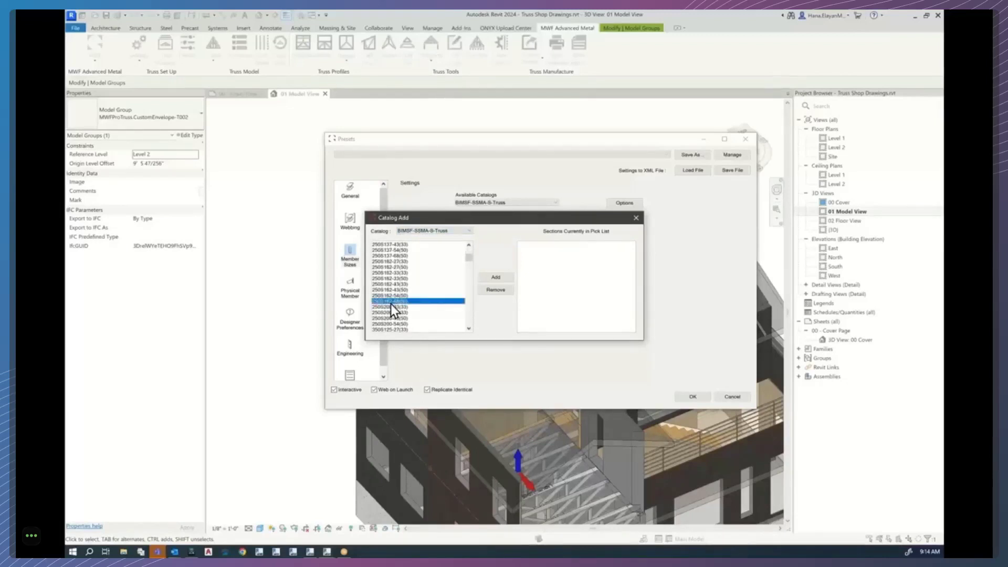
click(481, 278)
scroll(415, 284, down, 5)
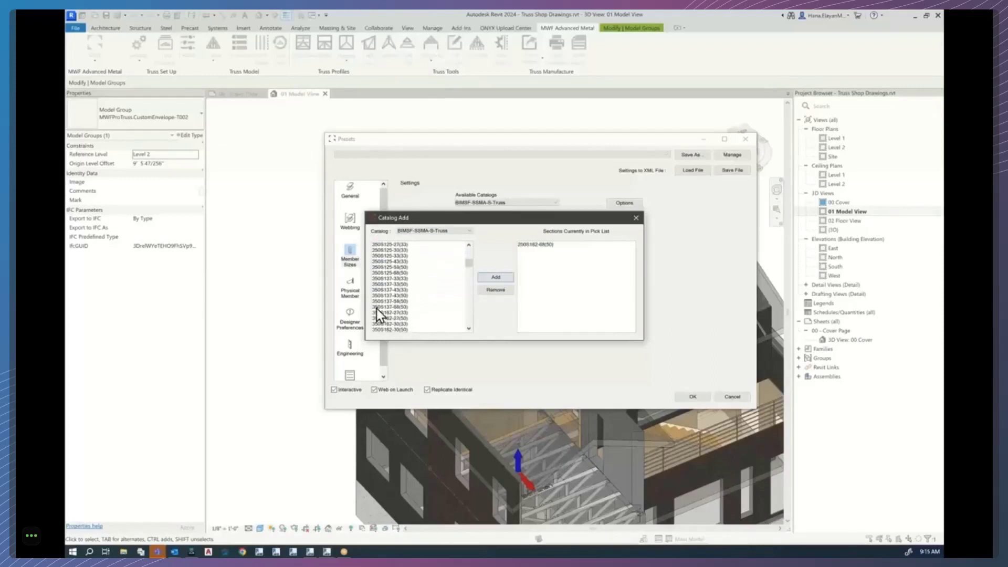
click(396, 295)
click(493, 278)
Add the 362S137-54(50), 400S137-33(33) and 500S175-54(50) sections to the top chord pick list and close the catalog.
scroll(404, 297, down, 5)
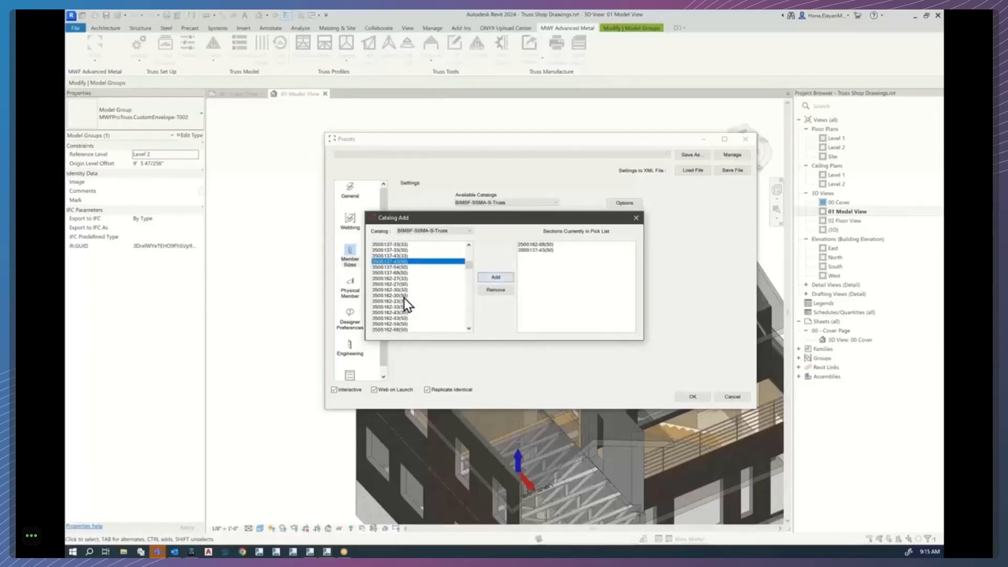
scroll(416, 287, down, 1)
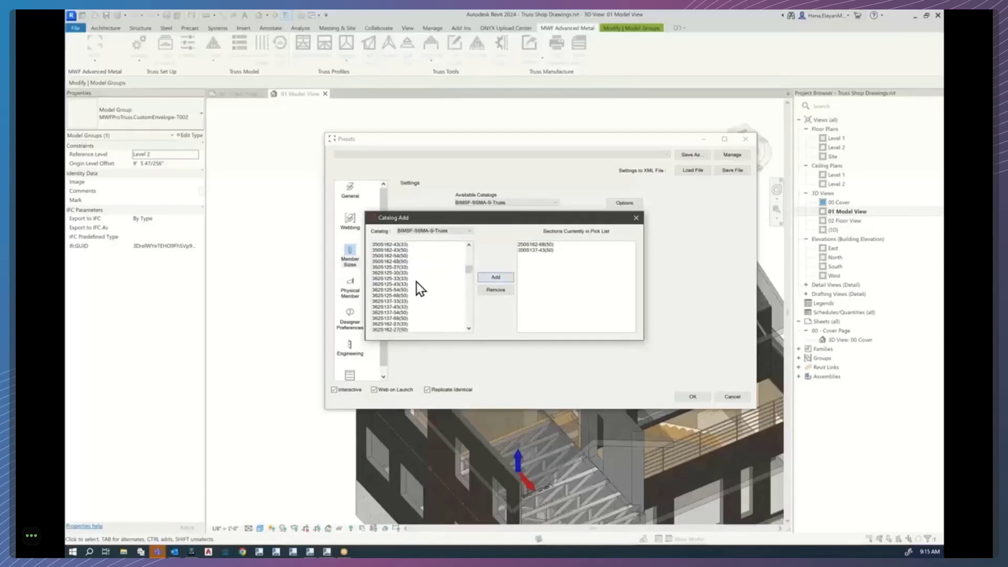
click(376, 313)
click(496, 277)
scroll(399, 311, down, 8)
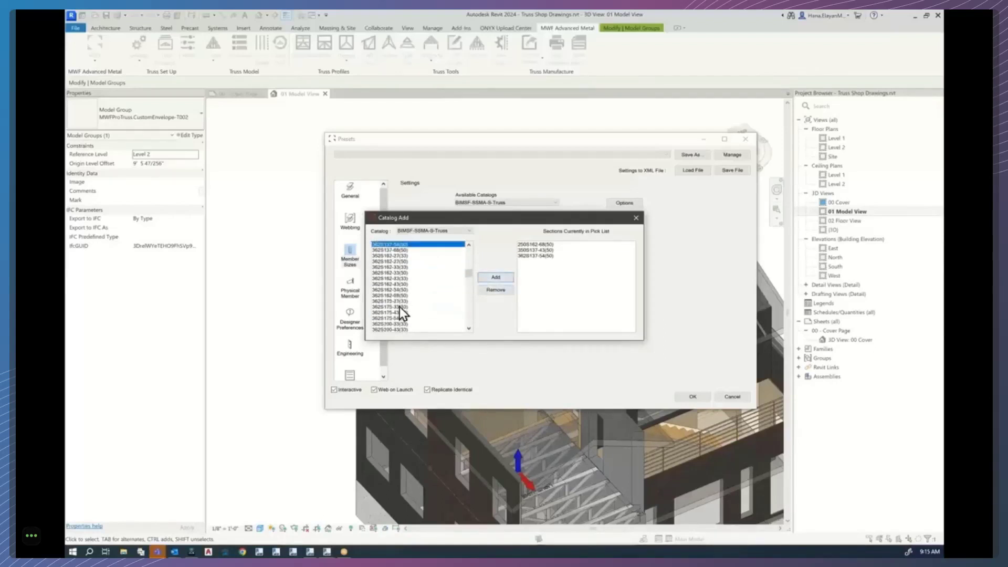
click(389, 280)
click(496, 277)
scroll(399, 307, down, 3)
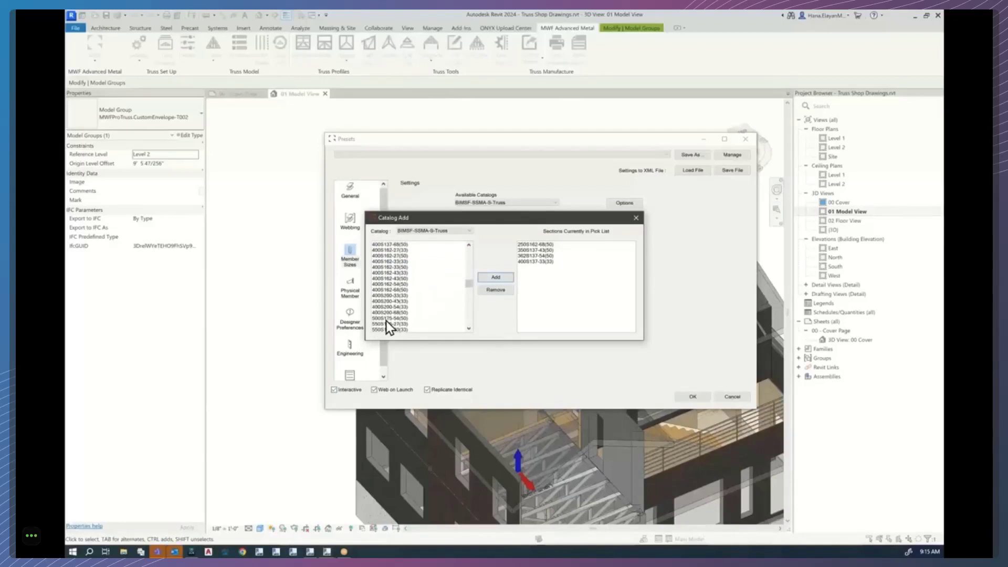
click(385, 318)
click(505, 277)
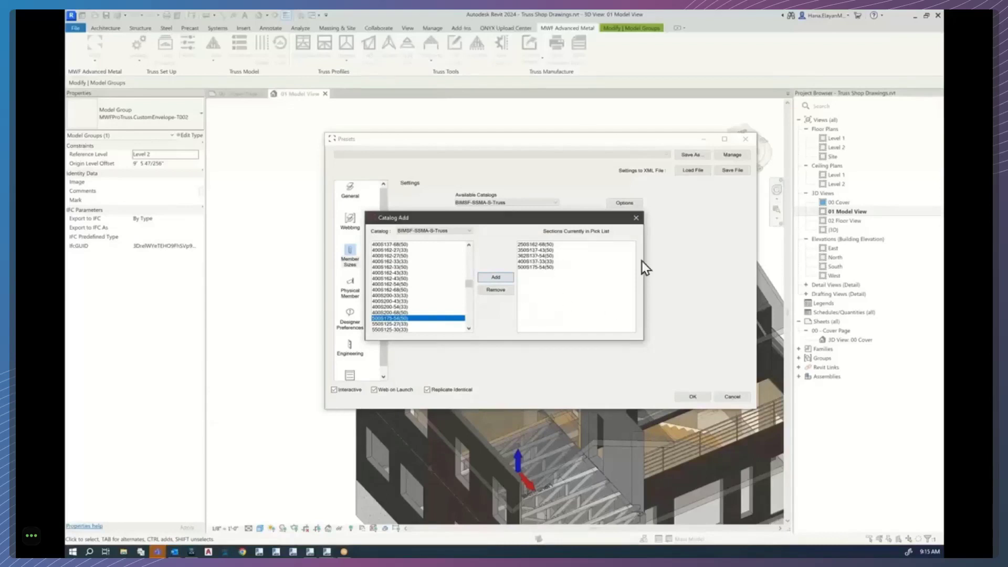
click(636, 218)
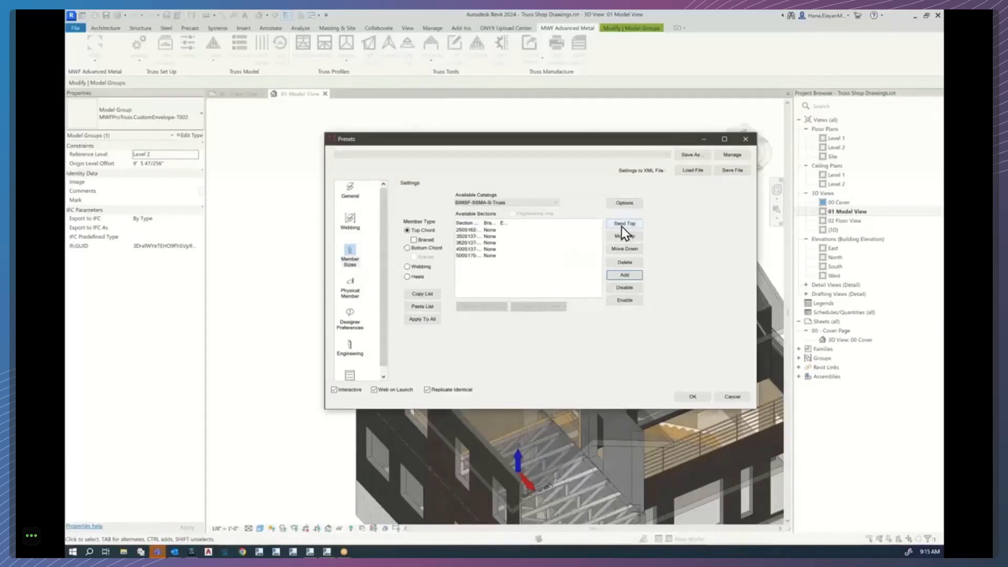
Reorder the top chord sections so 350S137 comes first and 362S137 second, ahead of 250S162.
click(462, 247)
click(634, 227)
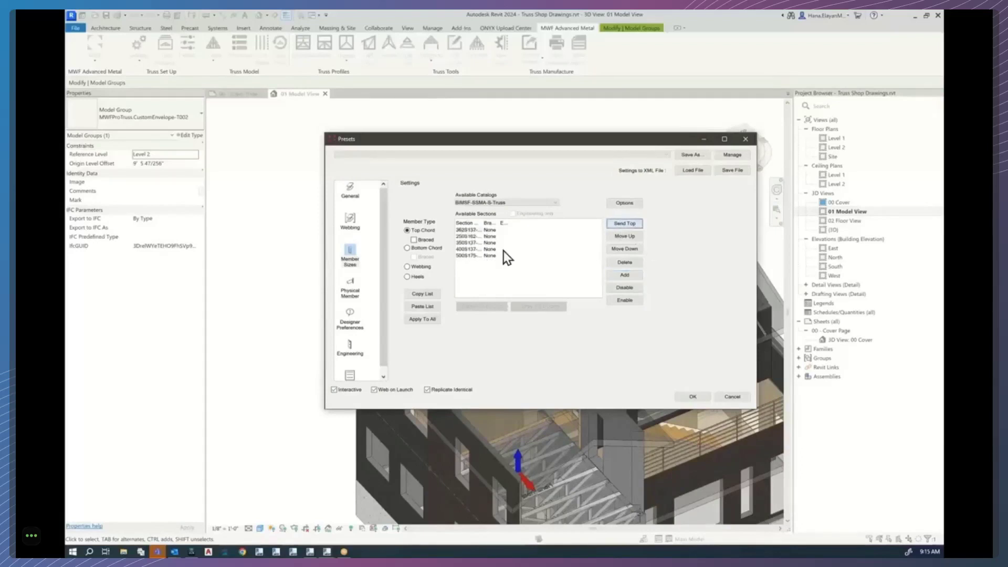
click(466, 243)
click(629, 236)
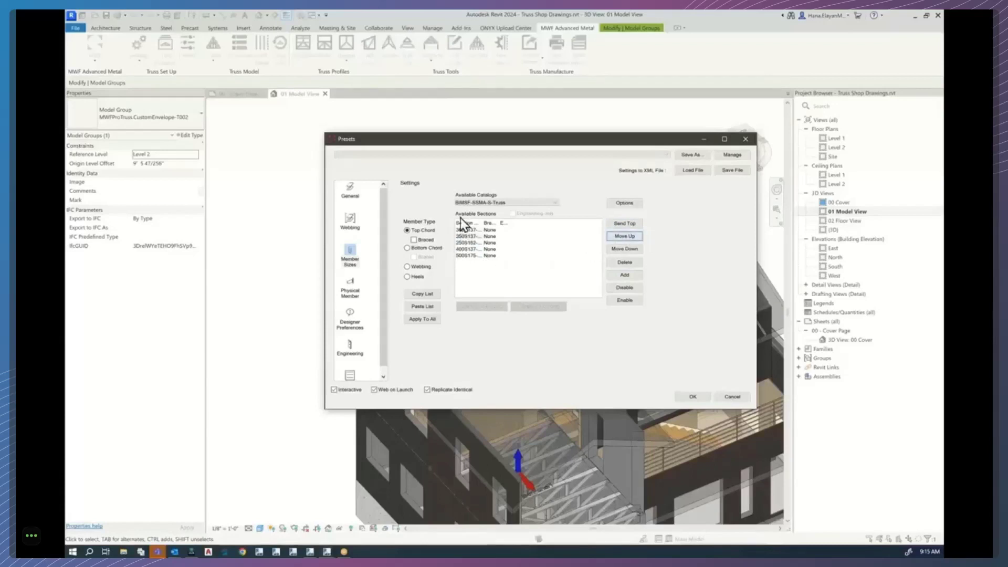
click(467, 236)
click(623, 237)
Apply the top chord section list to all member types and check the bottom chord, webbing and heels lists.
click(407, 248)
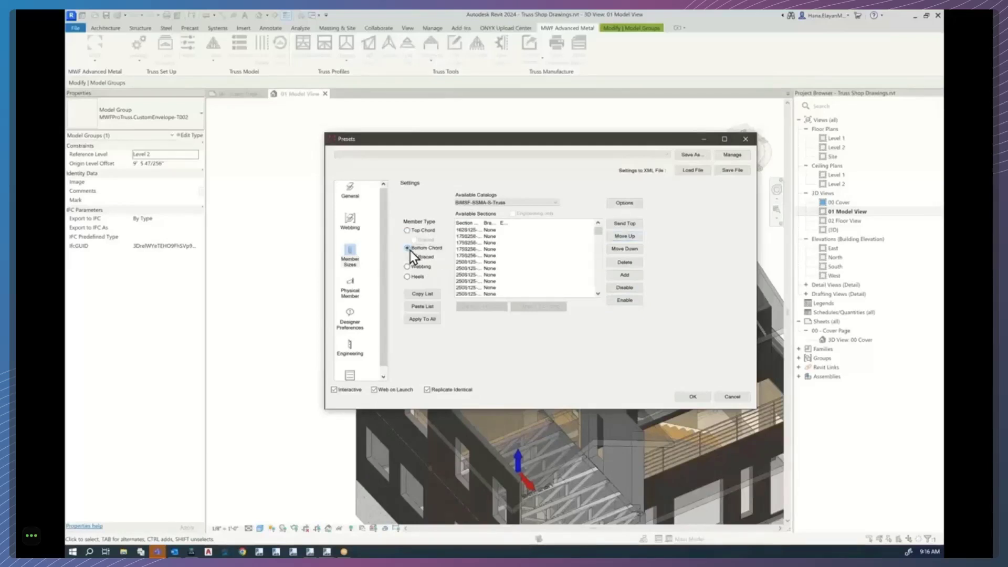
click(407, 276)
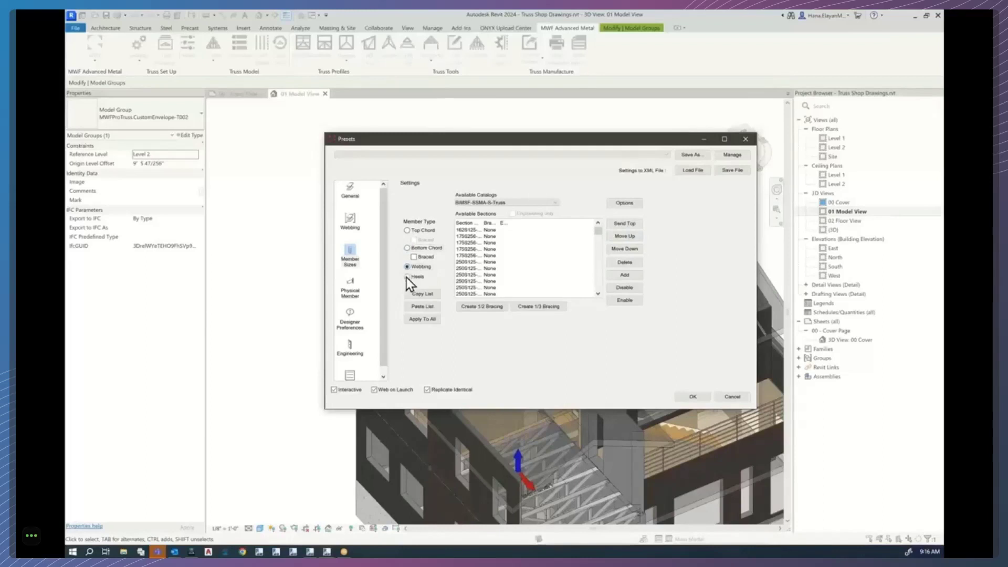
click(408, 230)
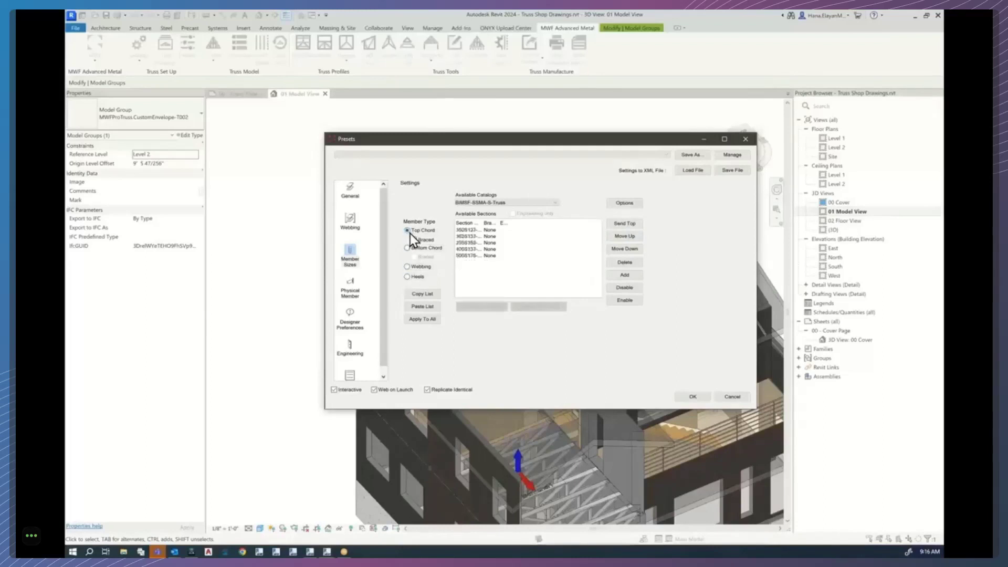
click(422, 322)
click(420, 249)
click(417, 266)
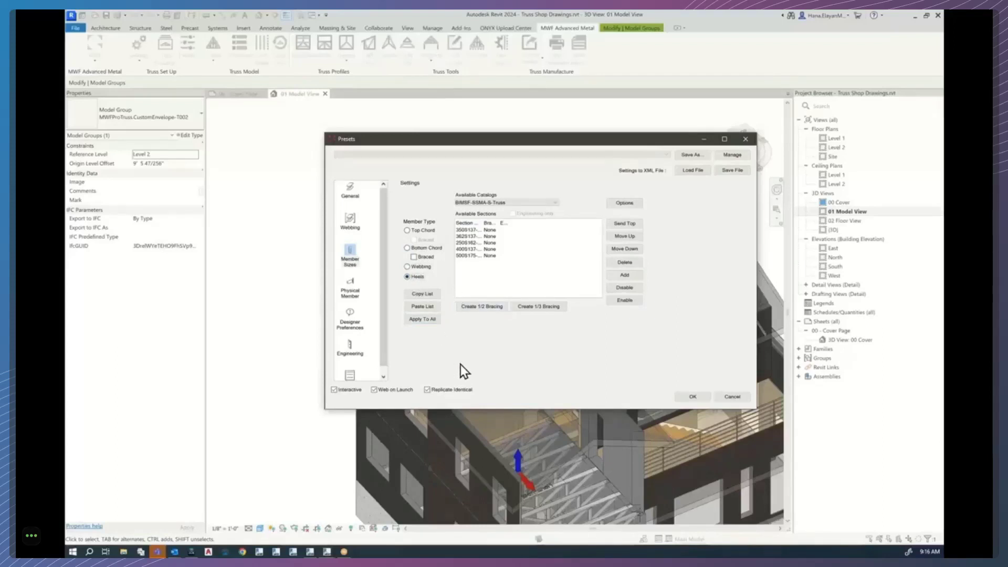
Set the chord pitch break to Lapped in the physical member presets.
click(352, 286)
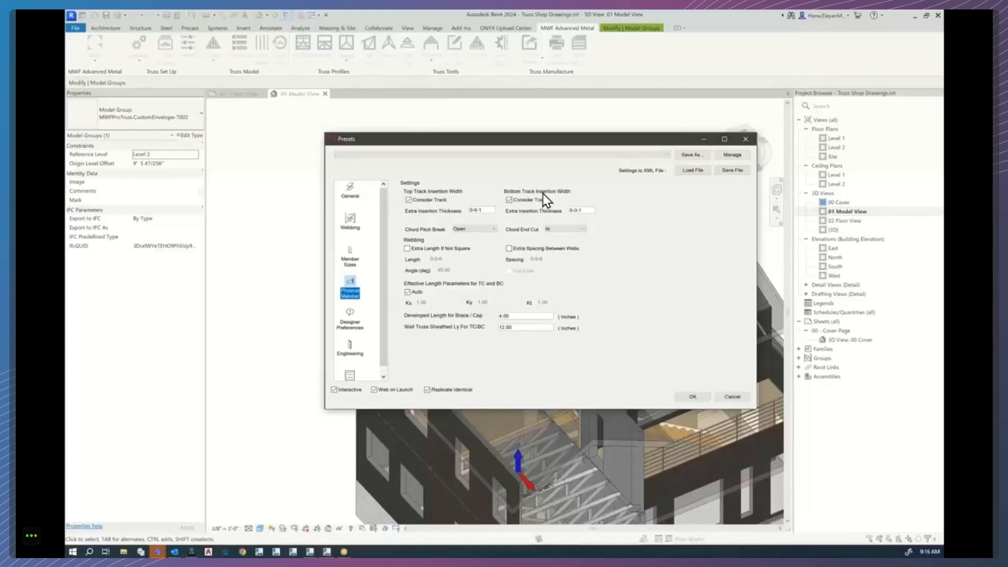
click(509, 200)
click(481, 230)
click(465, 241)
Examine the webbing options for extra length if not square and extra spacing between webs, leaving both off.
click(409, 249)
click(409, 249)
click(511, 250)
click(512, 250)
click(408, 250)
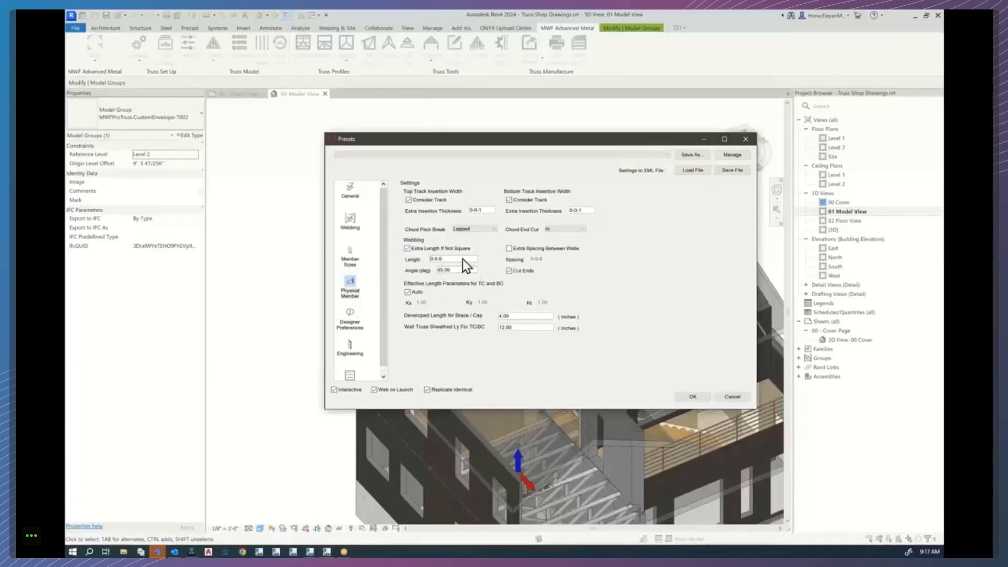
click(408, 249)
Examine the effective length parameters, the developed length for brace/cap and the wall truss sheathed Ly setting.
click(408, 293)
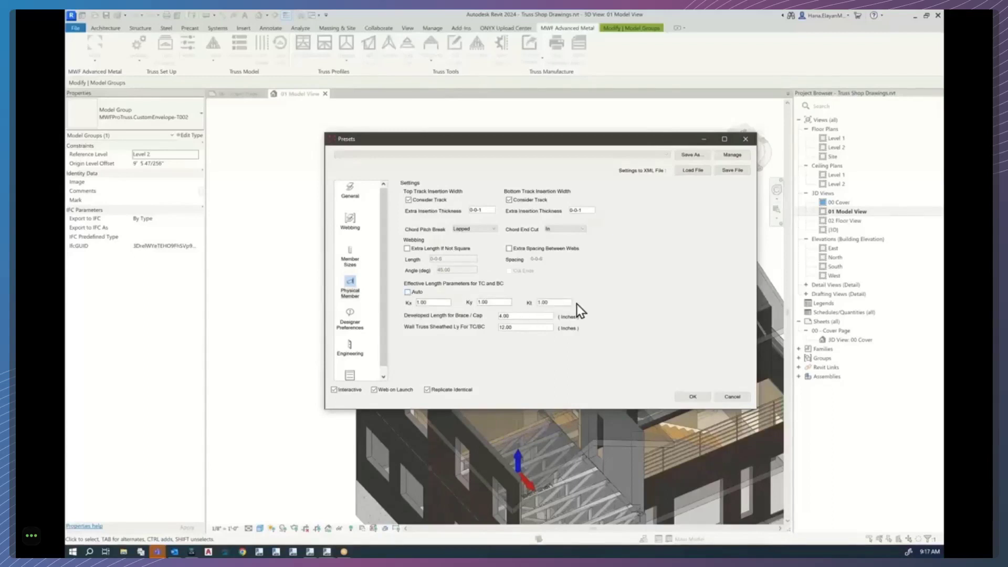
click(409, 292)
double_click(541, 315)
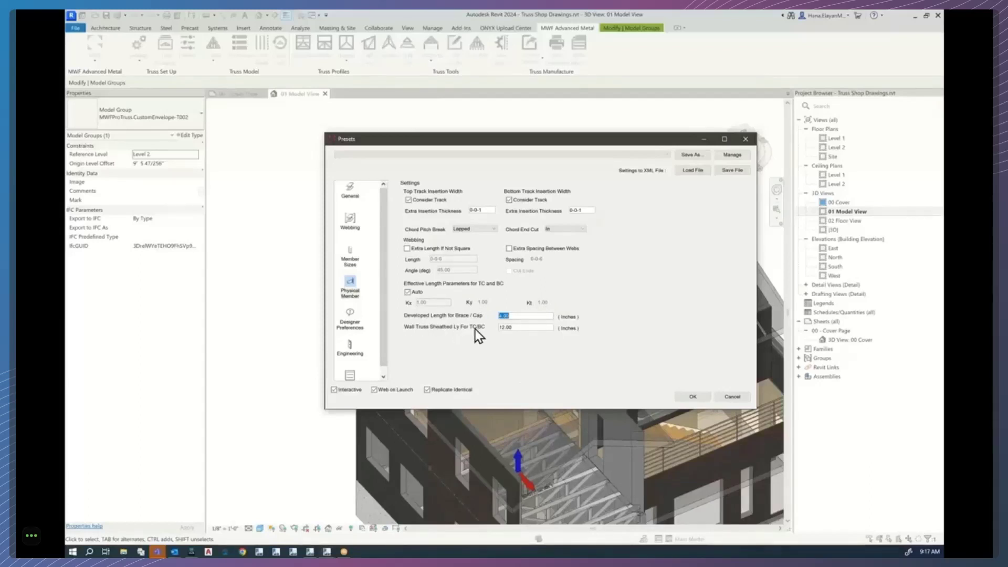
drag(522, 327, 491, 327)
Review the designer preferences, engineering and reports presets, and accept the presets to open the truss in the Truss Designer.
click(360, 326)
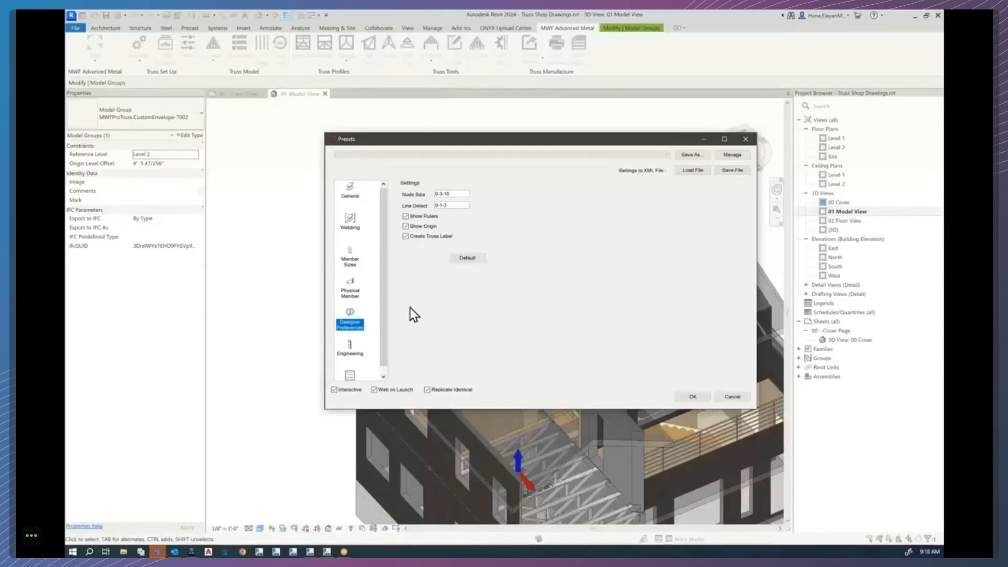
drag(381, 326, 378, 367)
click(353, 341)
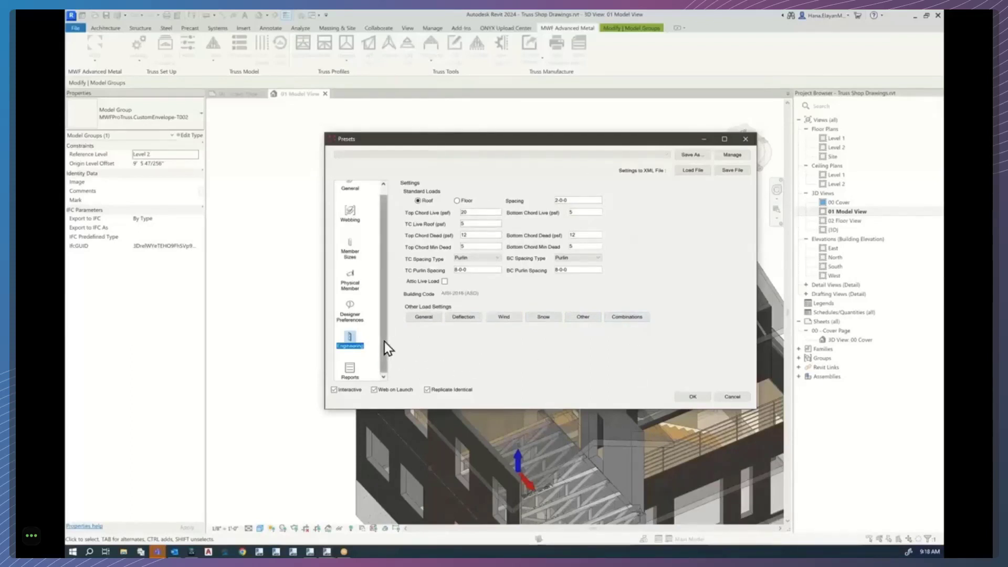
click(351, 374)
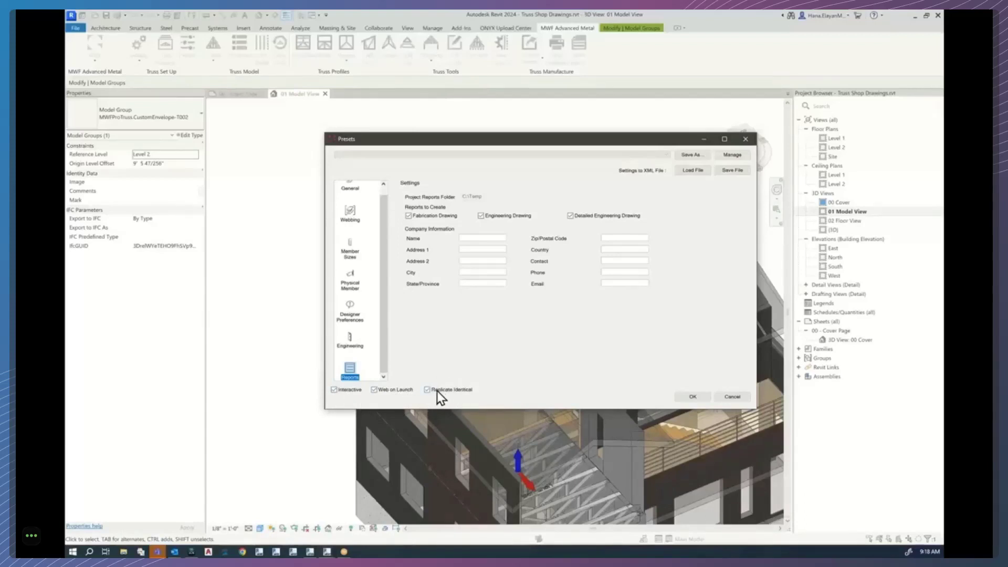
click(694, 397)
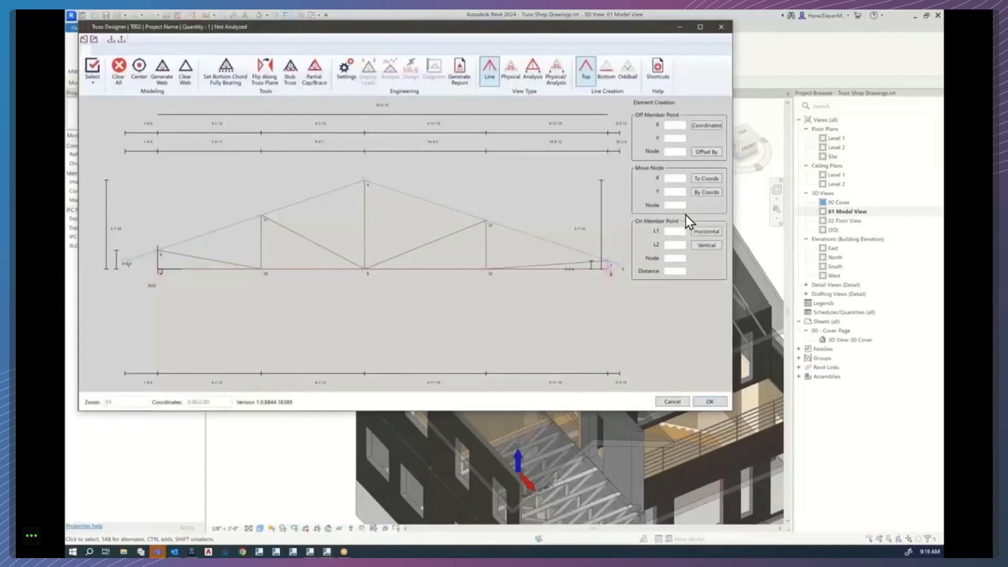
Clear the webbing of truss T002 and generate it again in the Truss Designer.
drag(209, 26, 270, 81)
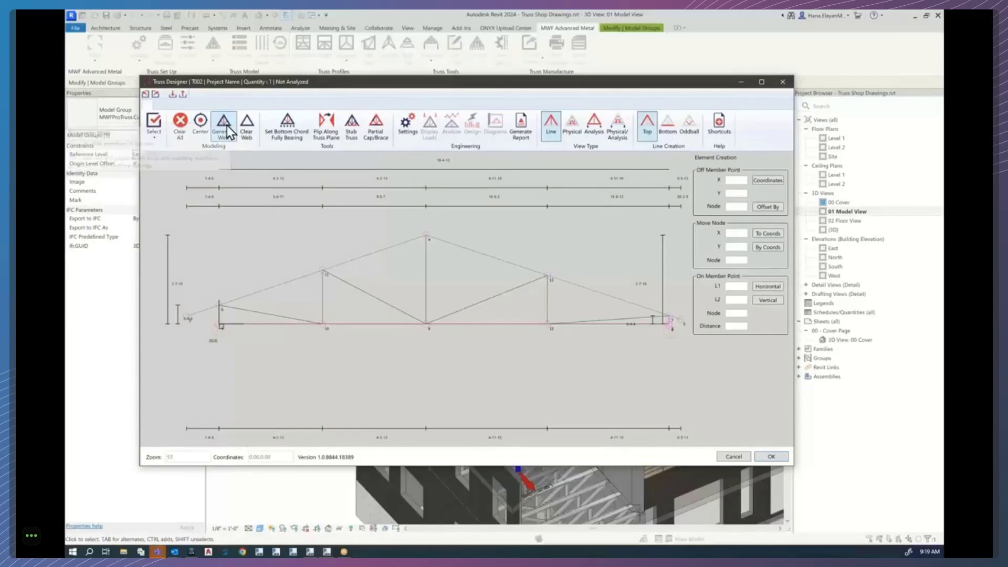
click(252, 131)
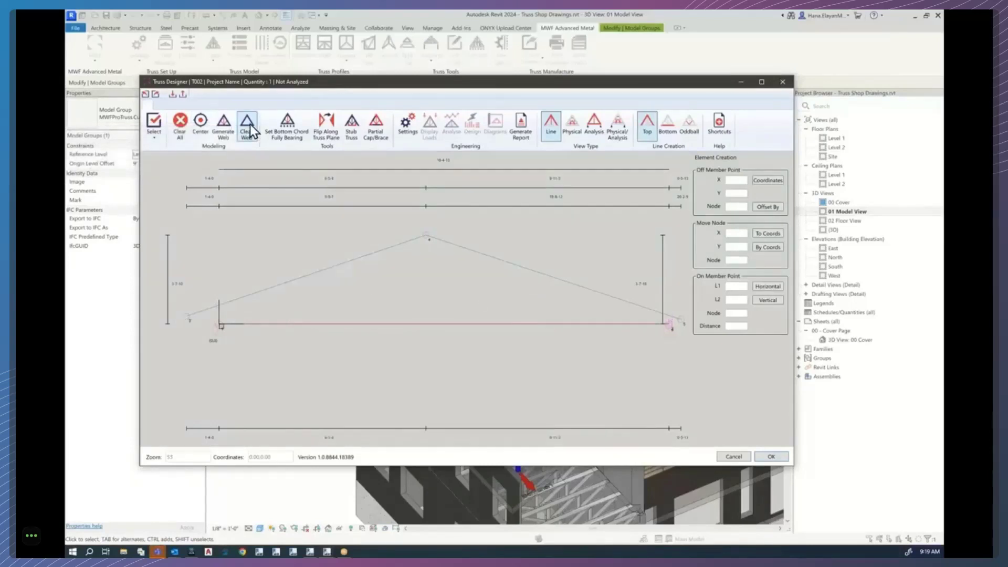
click(225, 126)
scroll(456, 330, down, 3)
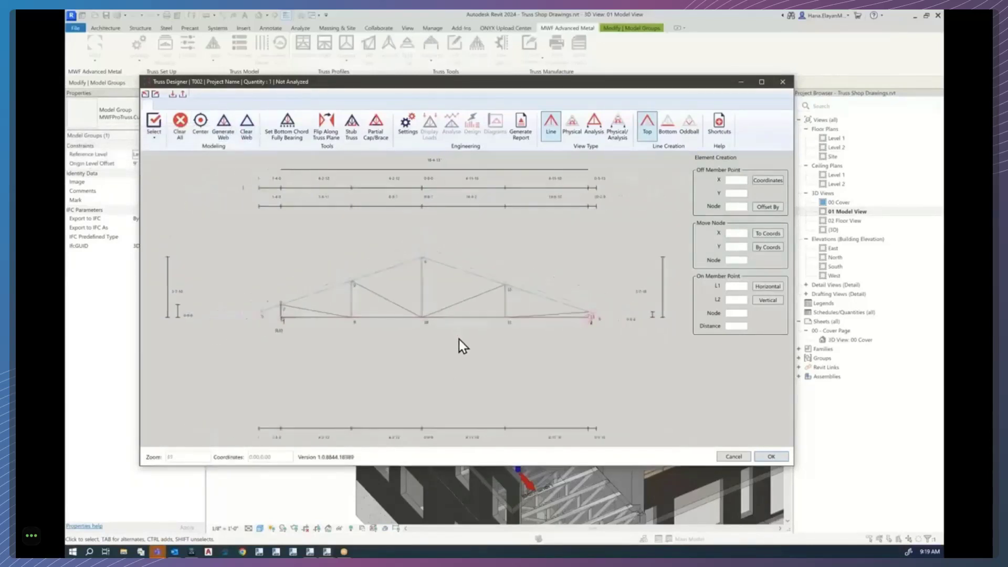
scroll(457, 335, up, 2)
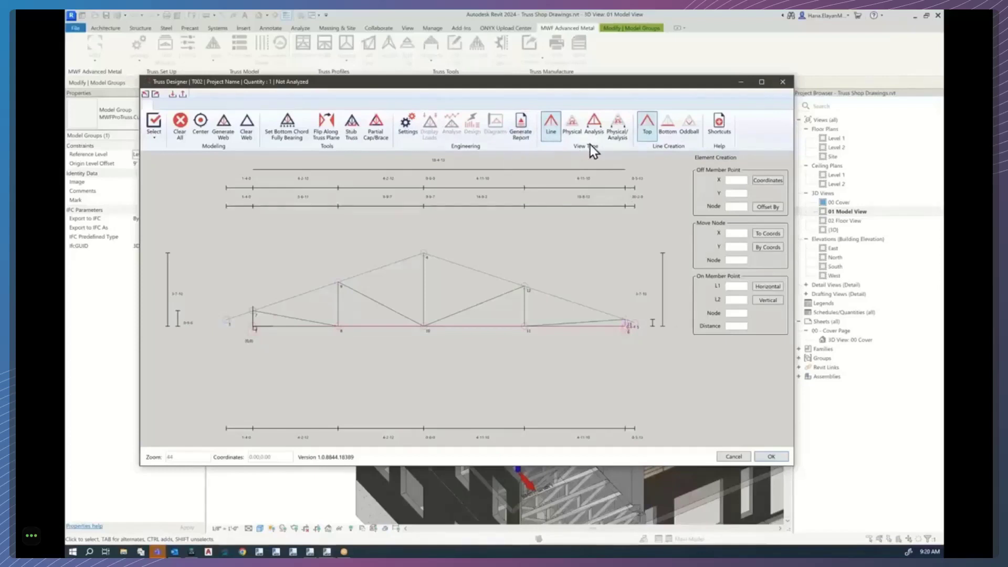
Compare the truss in the Physical, Analysis and Physical/Analysis view types, ending in the Line view.
click(571, 125)
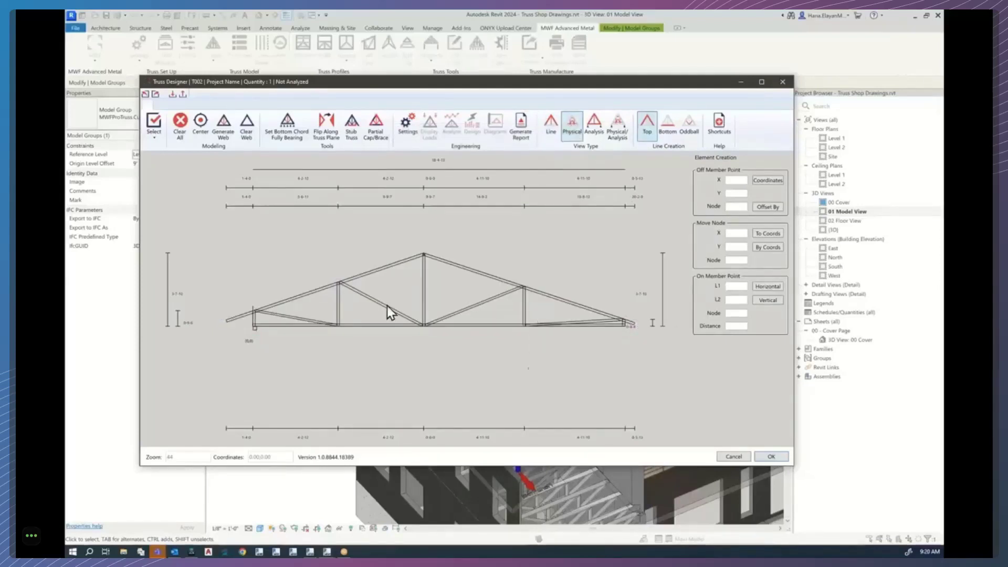
click(595, 126)
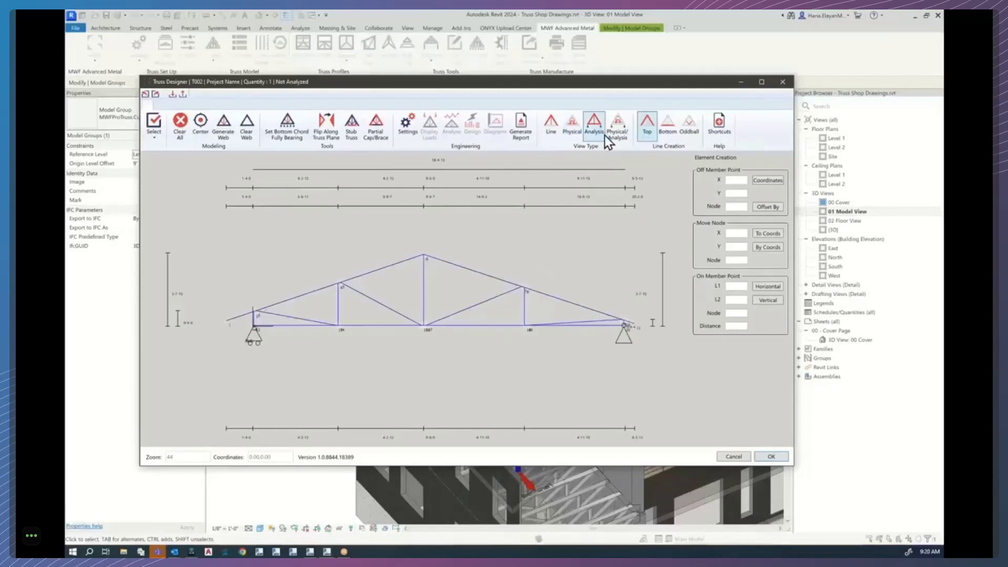
click(619, 131)
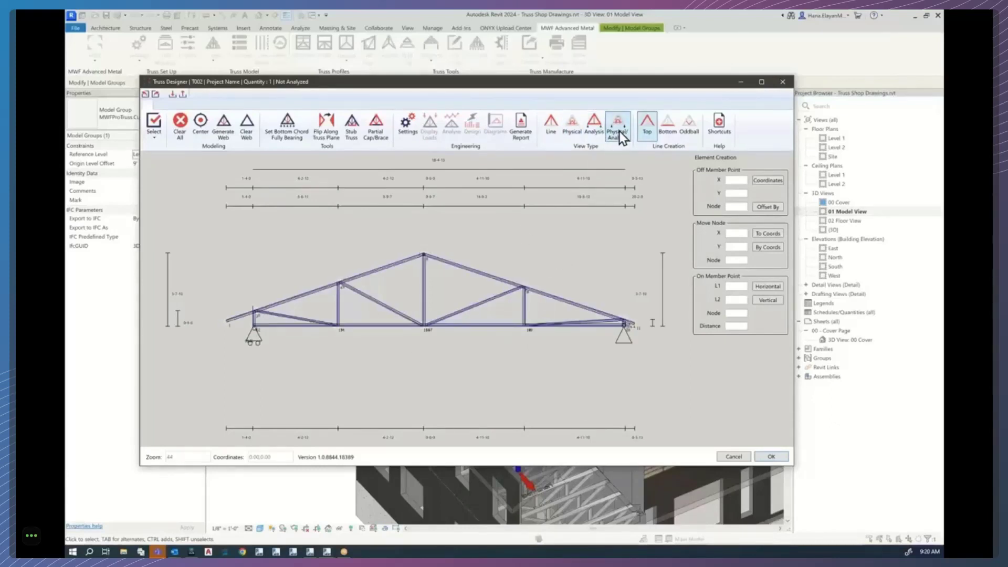
click(547, 126)
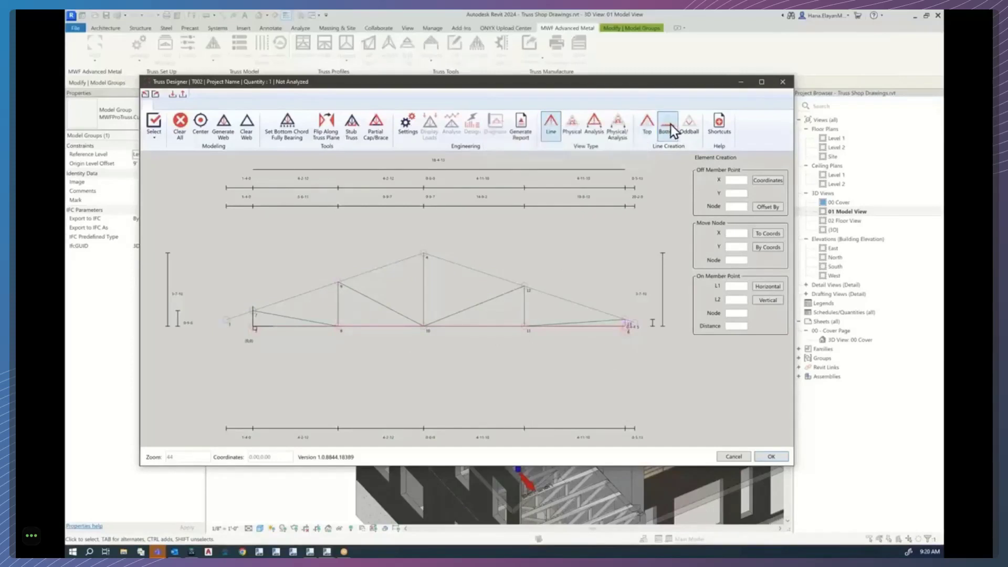
Set the line creation type to Oddball and inspect the coordinates of the right diagonal web and its nodes.
click(690, 126)
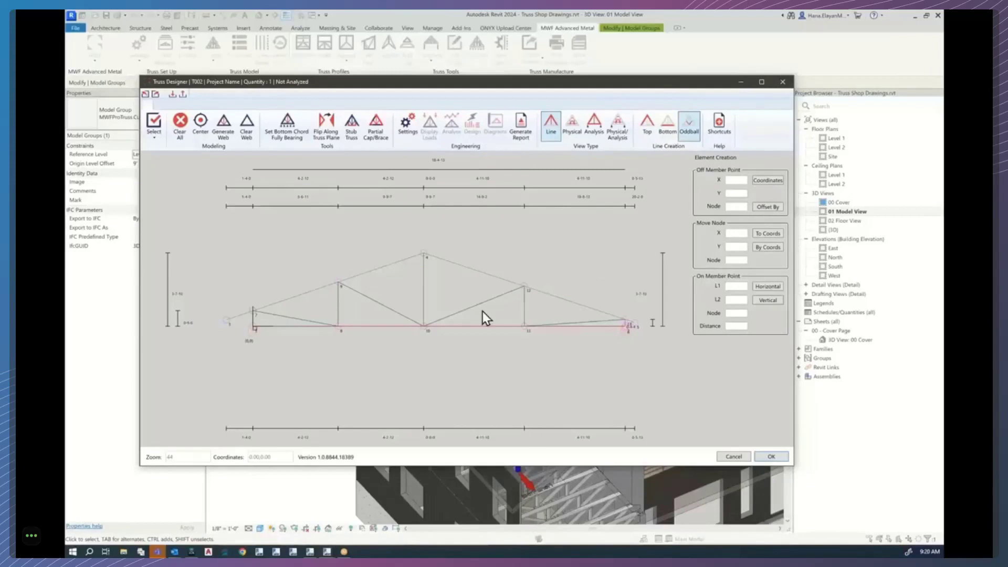
click(523, 290)
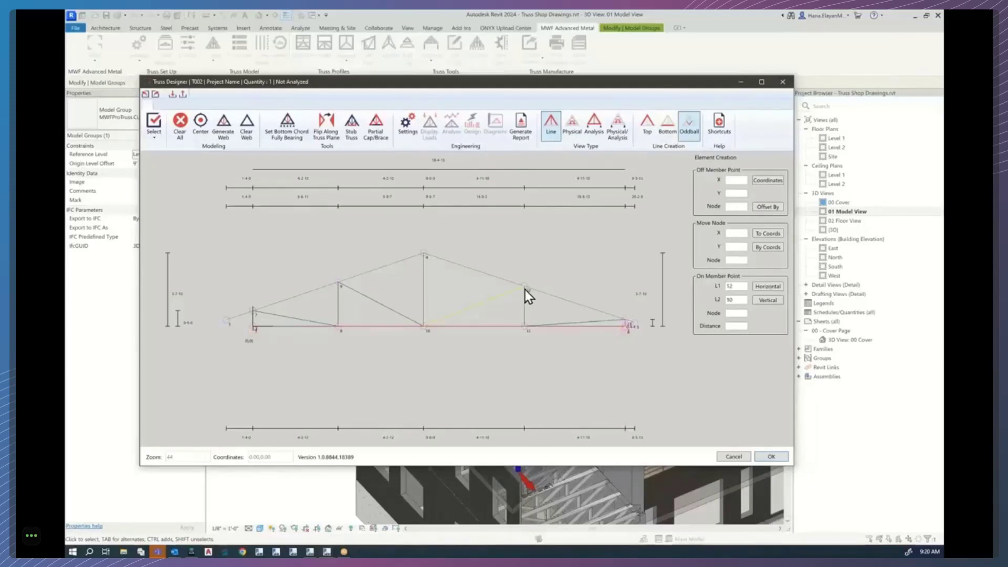
click(526, 285)
click(525, 326)
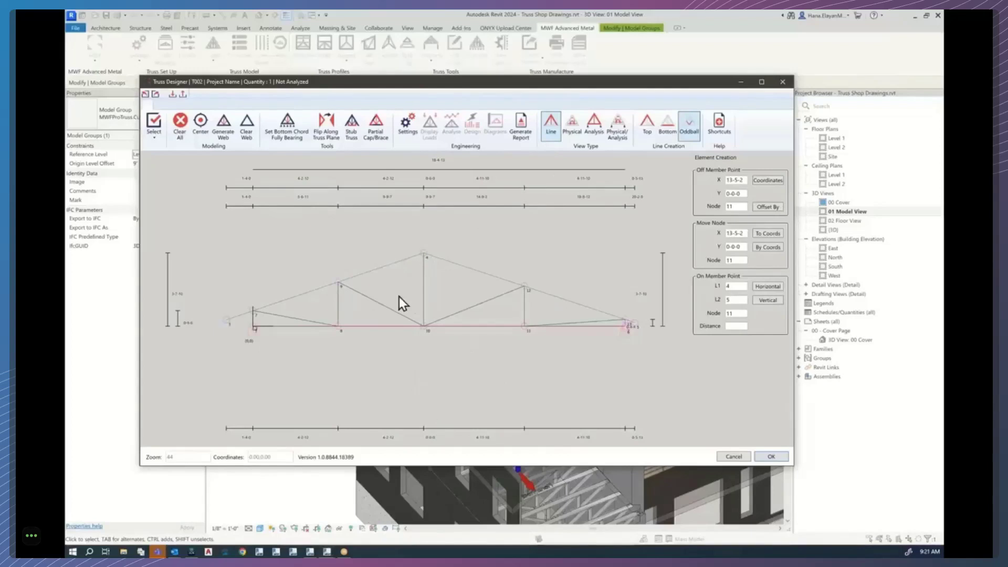
Open the line options of the left top chord, try other profiles, and accept it with the 350S137-43(50) profile.
double_click(388, 268)
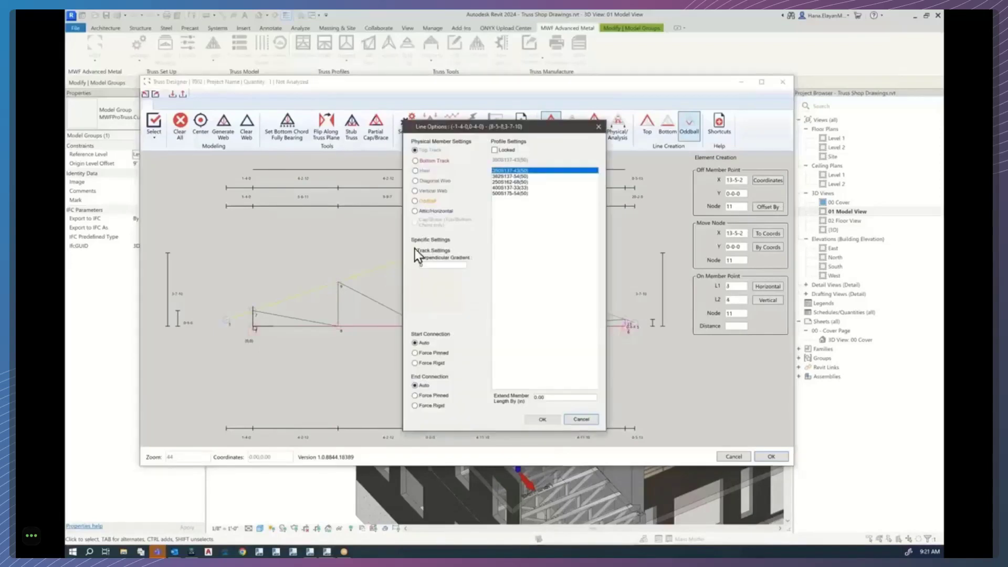
click(503, 182)
click(501, 193)
click(503, 182)
click(506, 171)
click(542, 418)
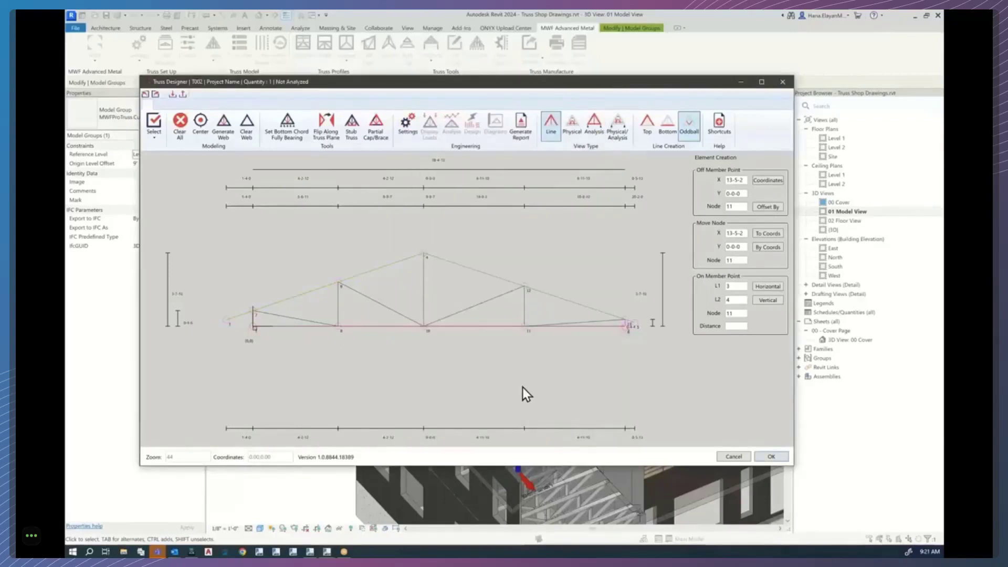
Accept the truss design to generate truss T002 in the model and inspect its members up close.
click(771, 456)
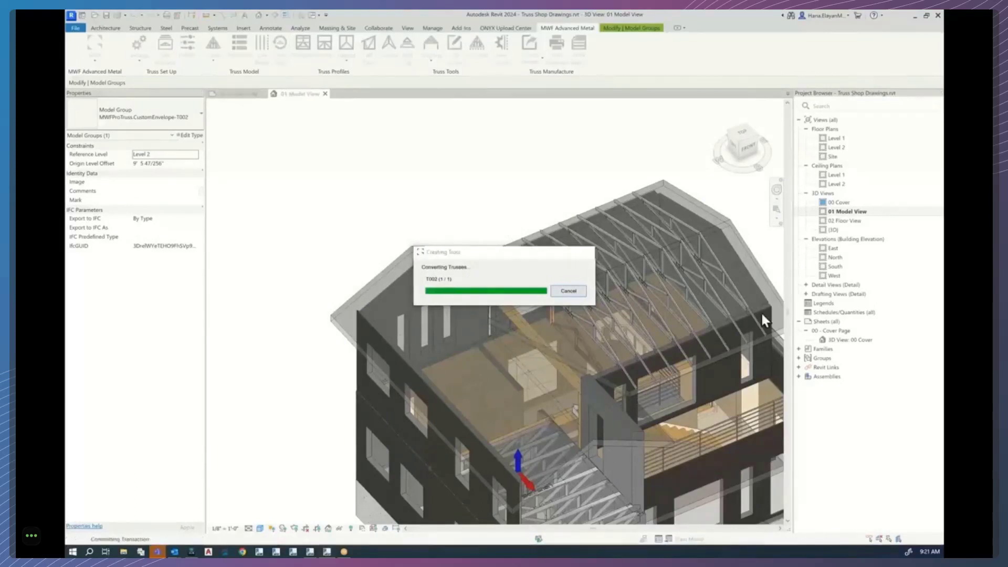
key(Escape)
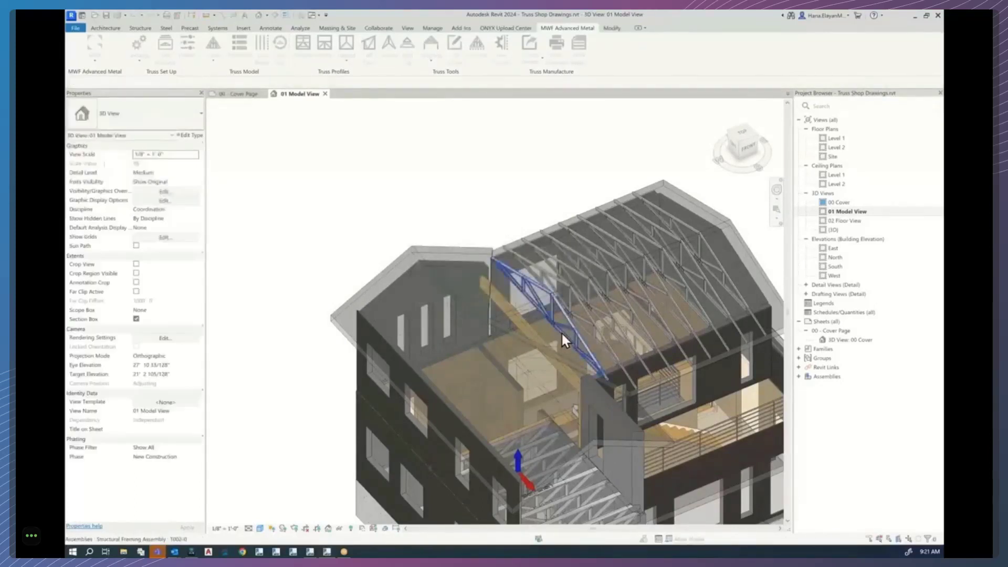
scroll(577, 329, up, 8)
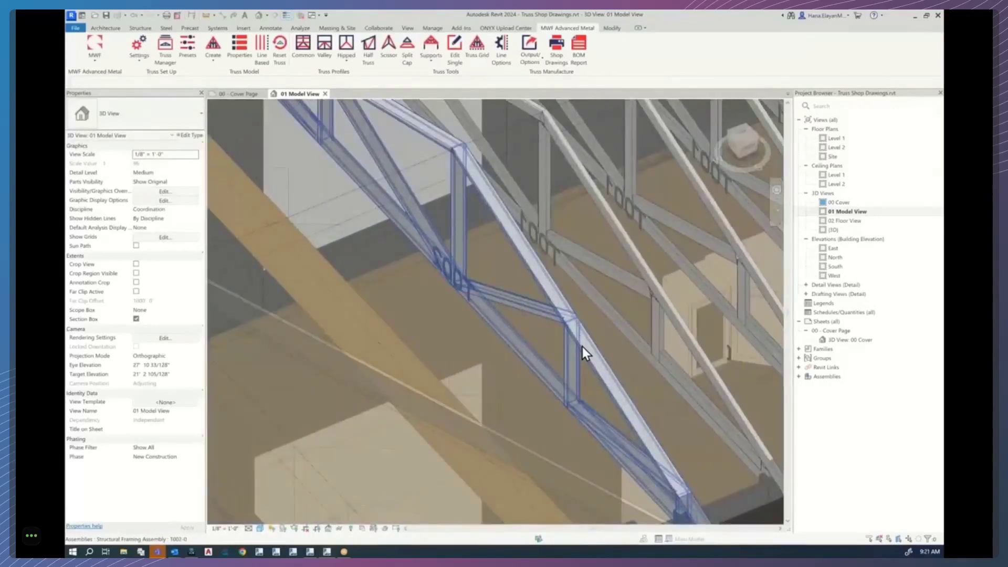
scroll(581, 342, down, 4)
scroll(581, 339, down, 3)
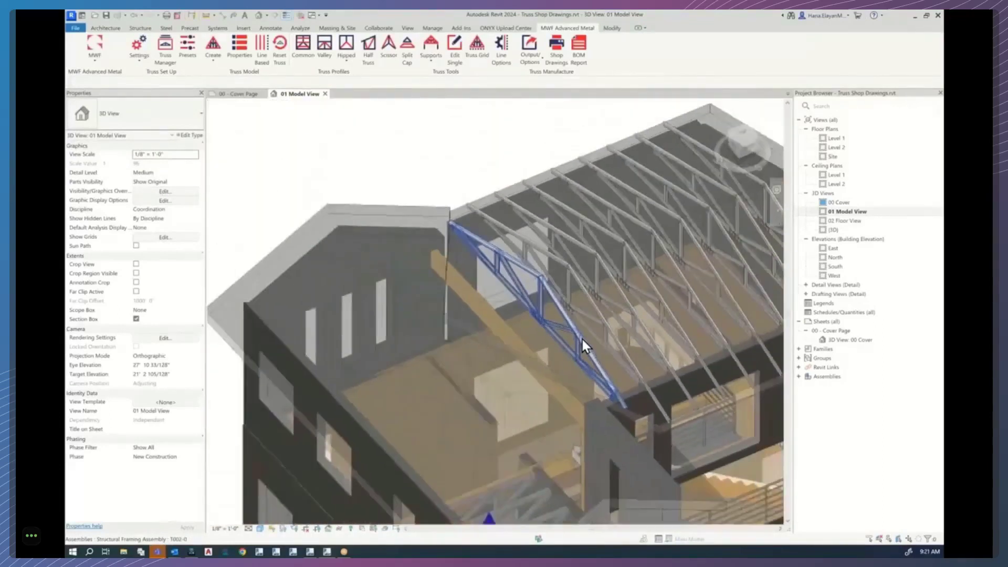
Temporarily isolate the T002 truss assembly, inspect it from the side, and restore the full building view.
click(565, 324)
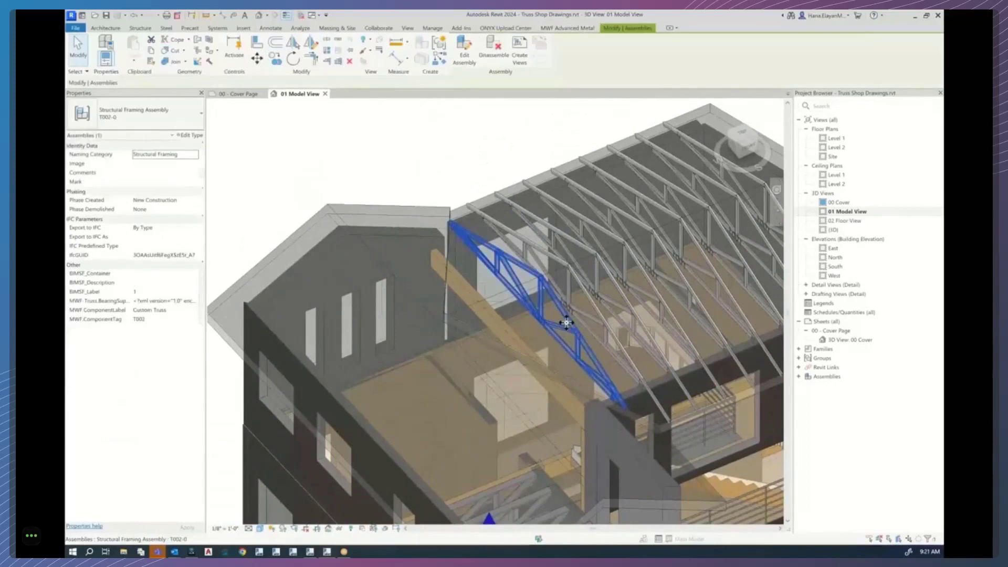
key(h)
key(i)
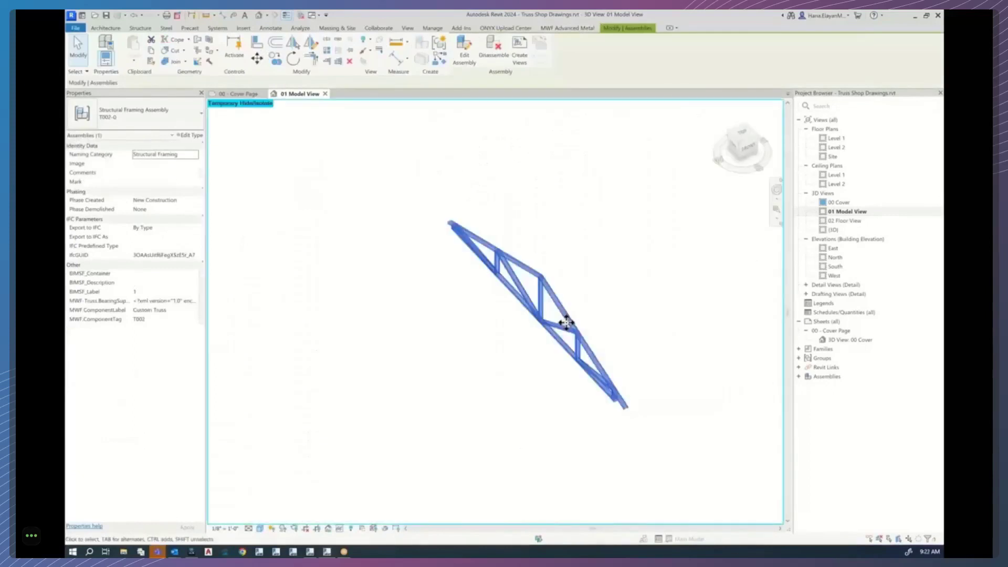
click(606, 321)
scroll(567, 363, up, 2)
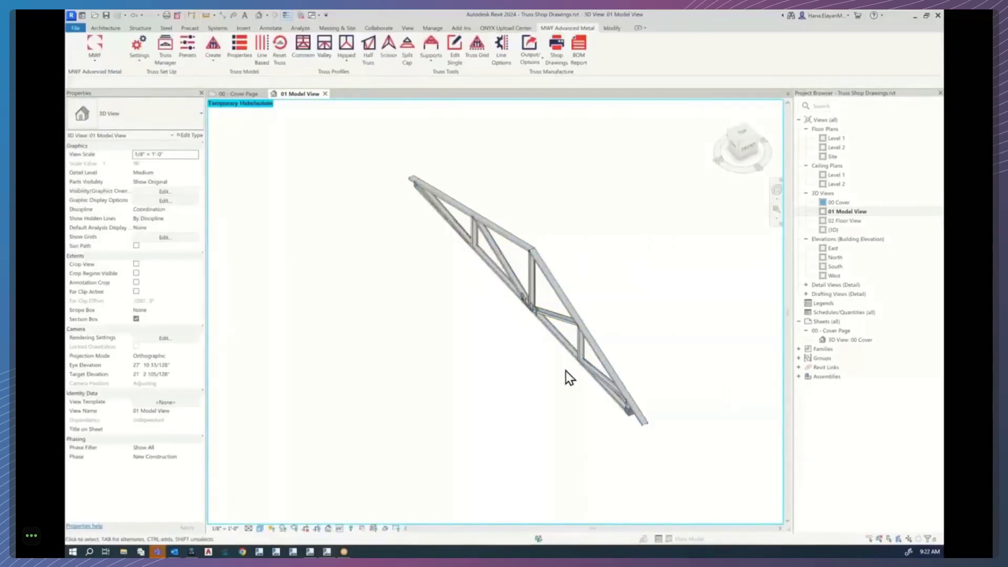
click(575, 364)
shift+middle_drag(574, 360, 560, 333)
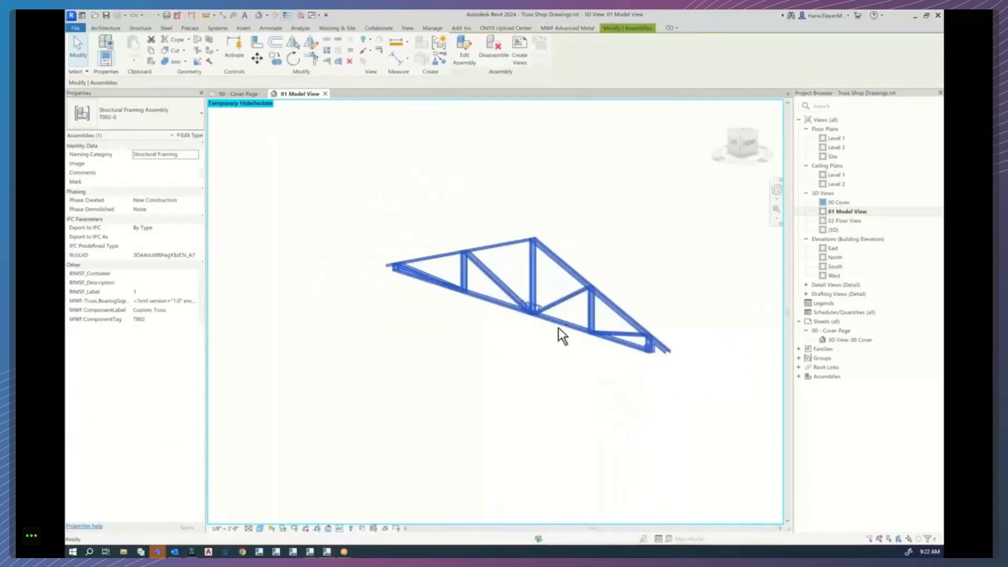
click(222, 480)
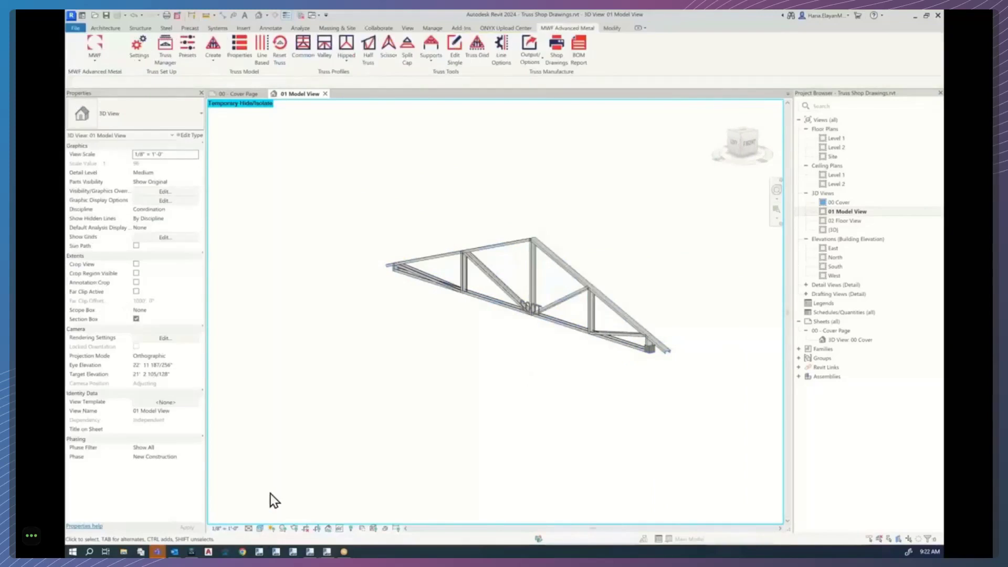
key(ctrl+z)
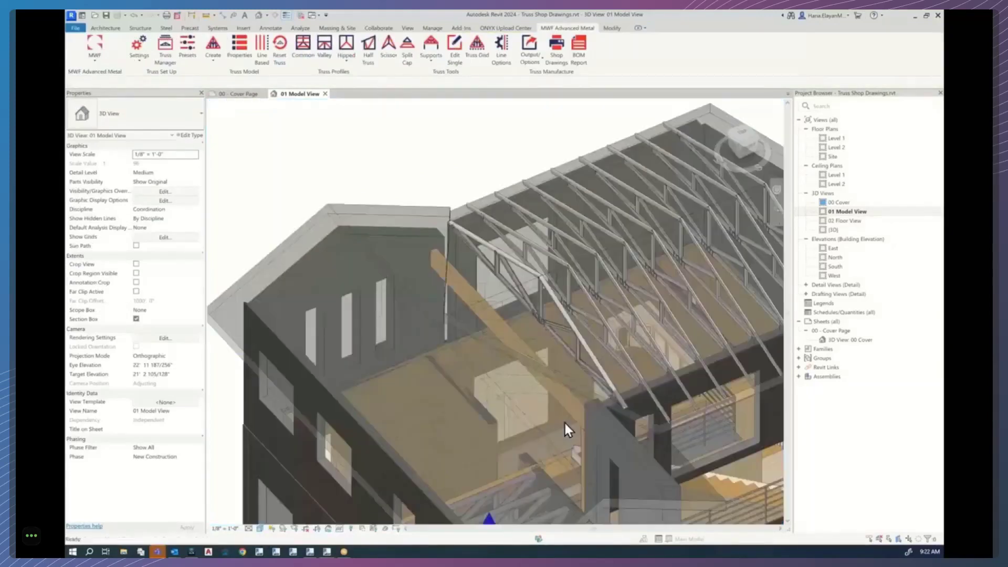
Look over the floor trusses in the building model and open the 02 Floor View.
scroll(577, 382, down, 1)
mouse_move(578, 382)
middle_down()
mouse_move(542, 348)
mouse_move(537, 268)
middle_up()
middle_drag(533, 360, 542, 295)
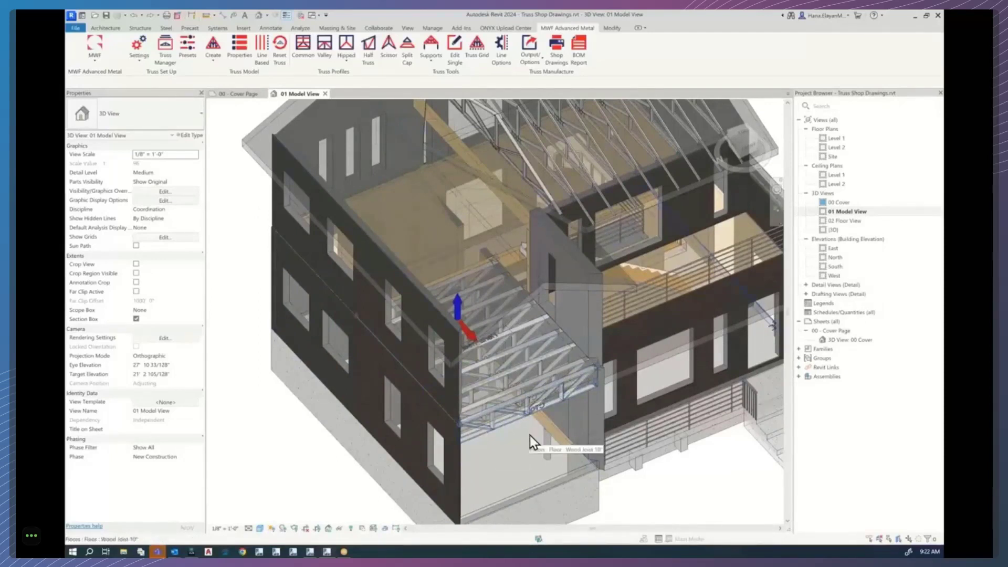
scroll(531, 436, down, 3)
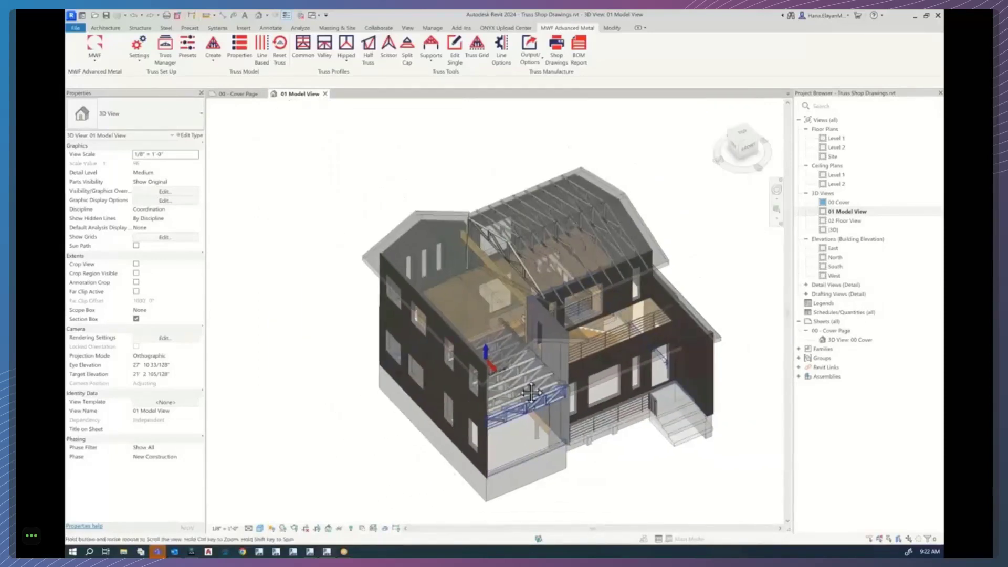
click(844, 222)
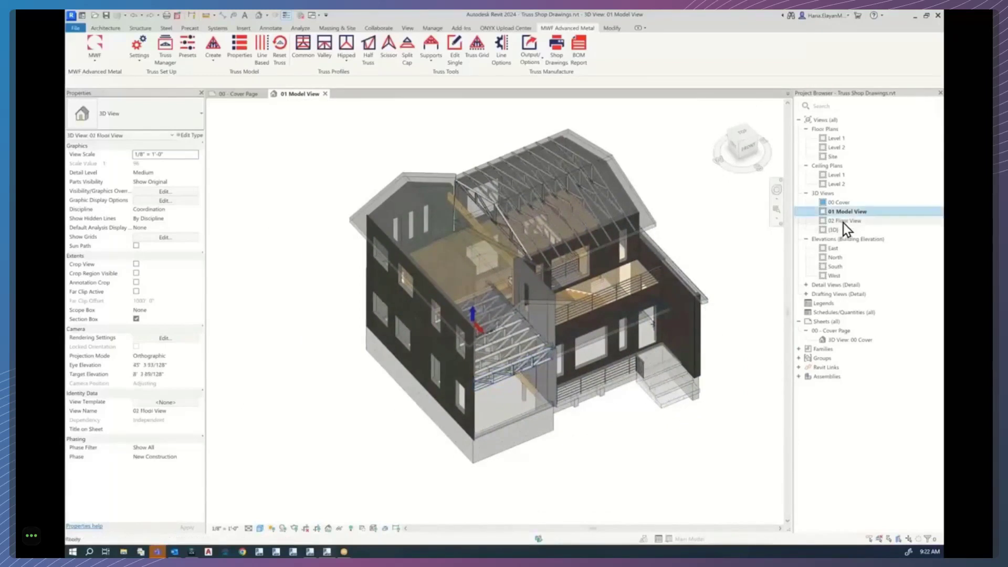
double_click(844, 222)
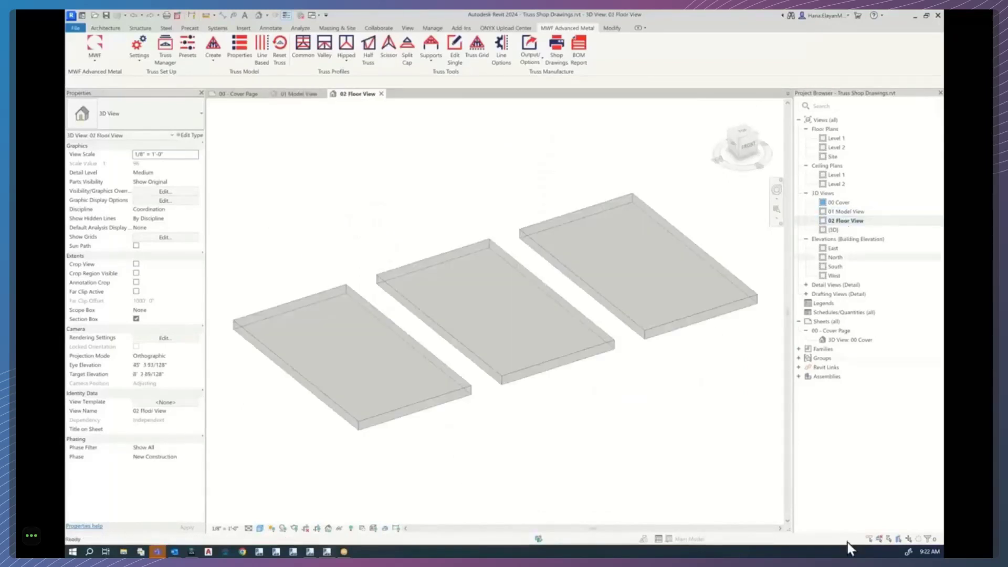
Examine the properties of the three floor slabs and the list of available MWF modules.
click(335, 387)
click(525, 315)
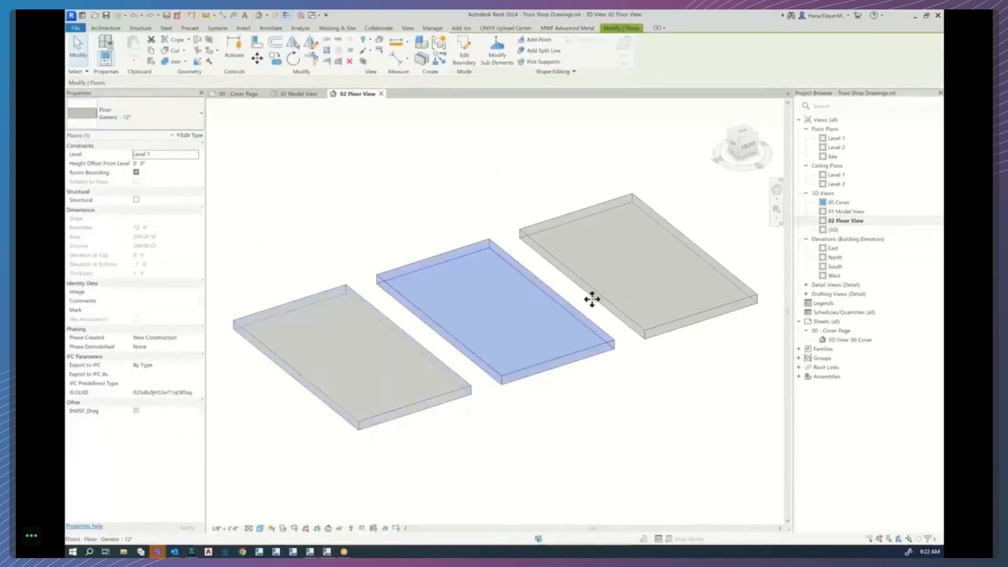
click(634, 281)
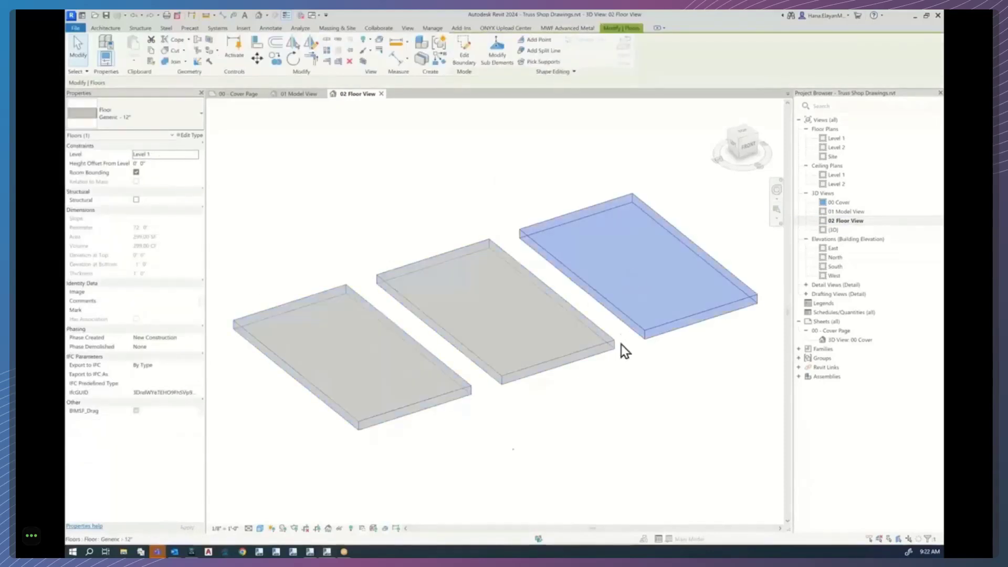
click(640, 428)
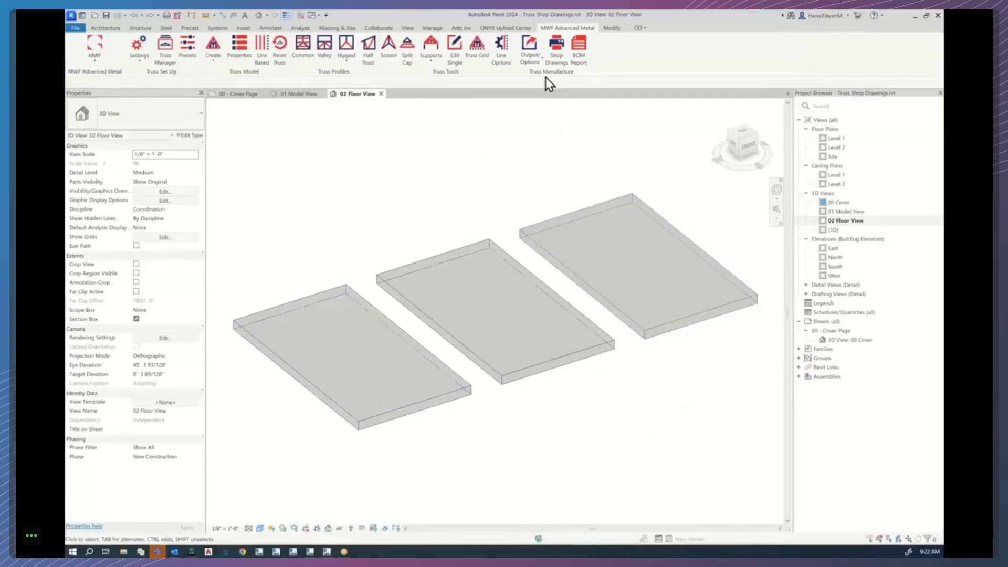
click(93, 65)
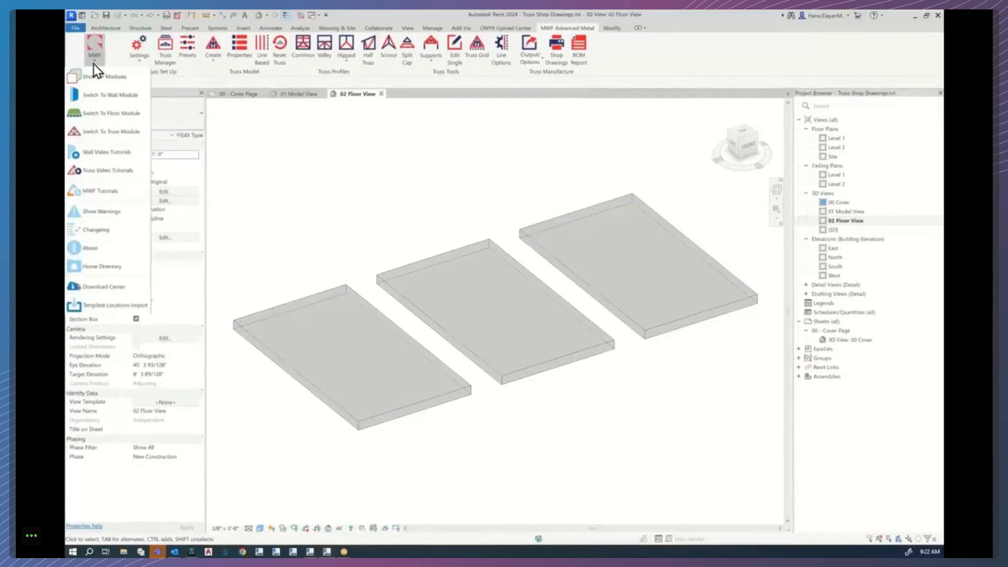
click(327, 144)
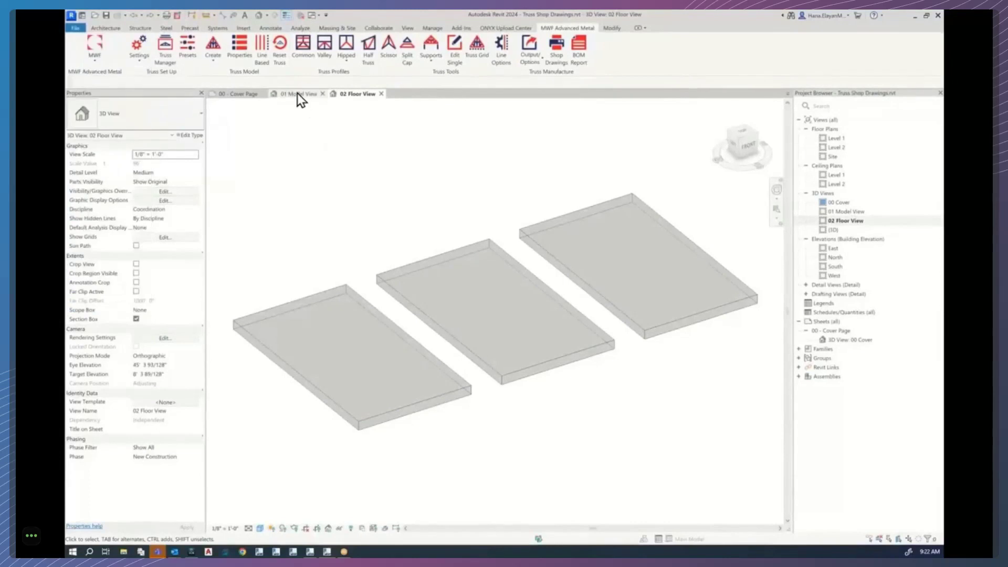
Return to the 01 Model View and examine the properties of the end floor truss in the open corner.
click(304, 94)
scroll(518, 362, up, 4)
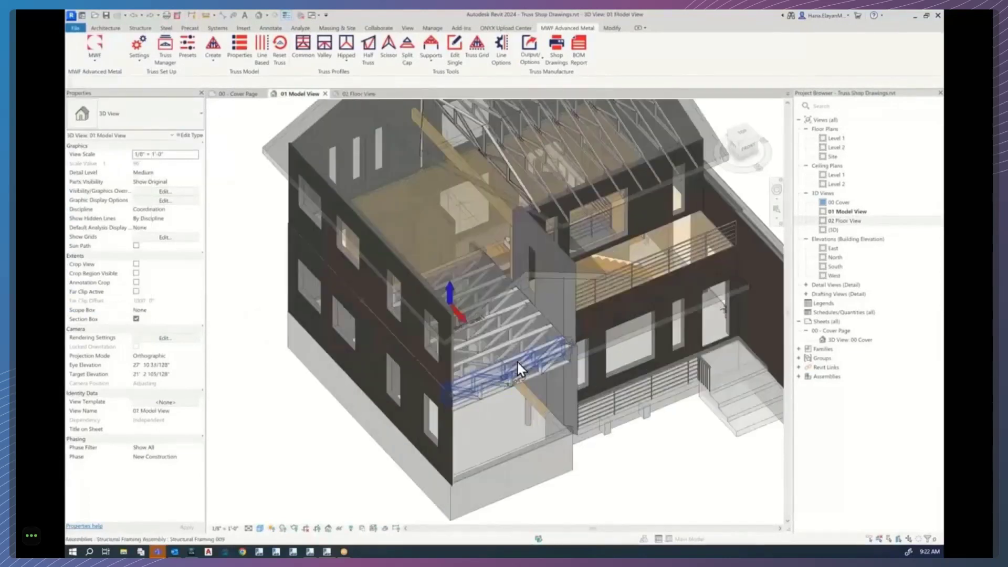
click(520, 370)
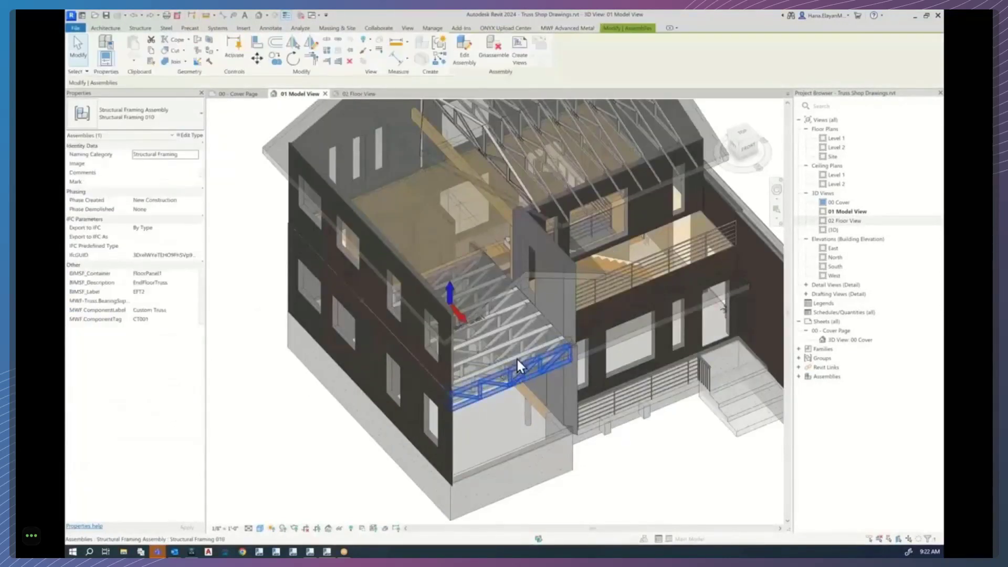
middle_drag(579, 258, 594, 295)
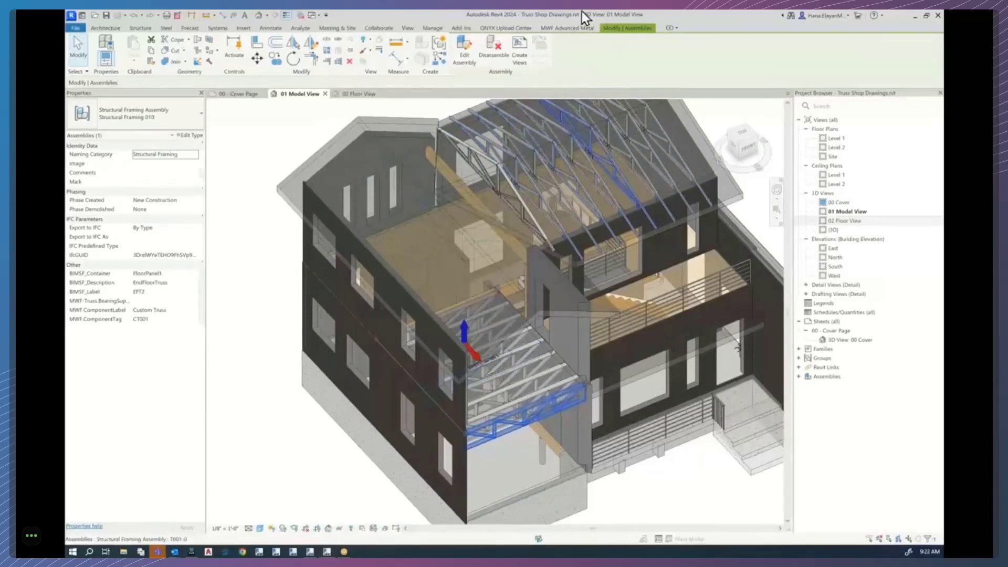
click(574, 28)
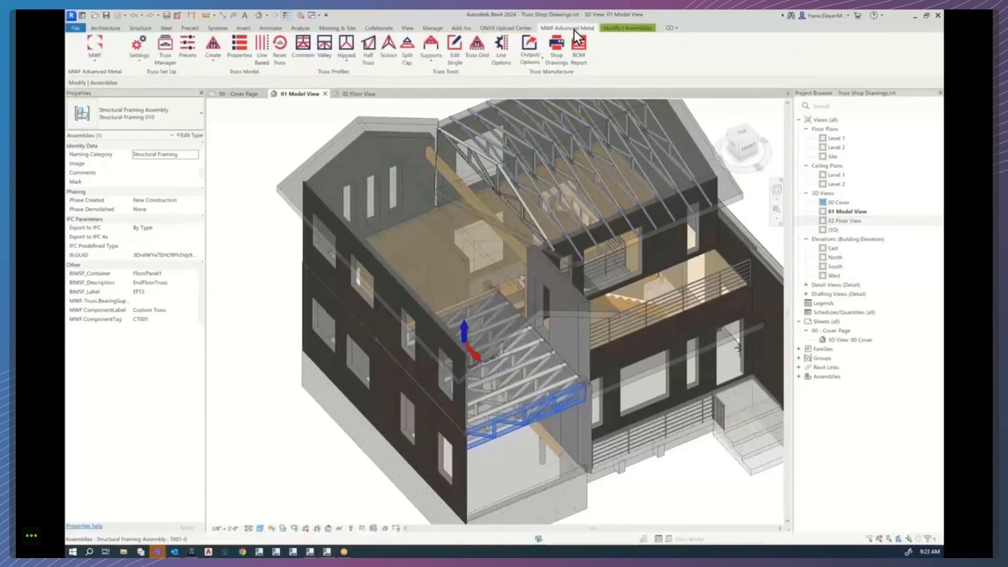
click(682, 495)
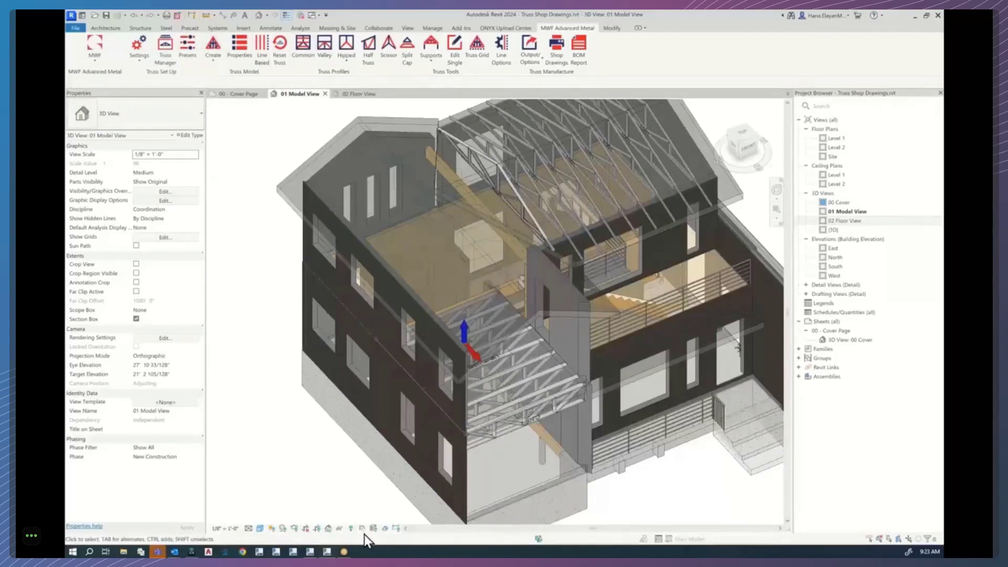
Examine the brick exterior wall and the interior bearing partition beneath the floor trusses.
click(451, 495)
click(579, 439)
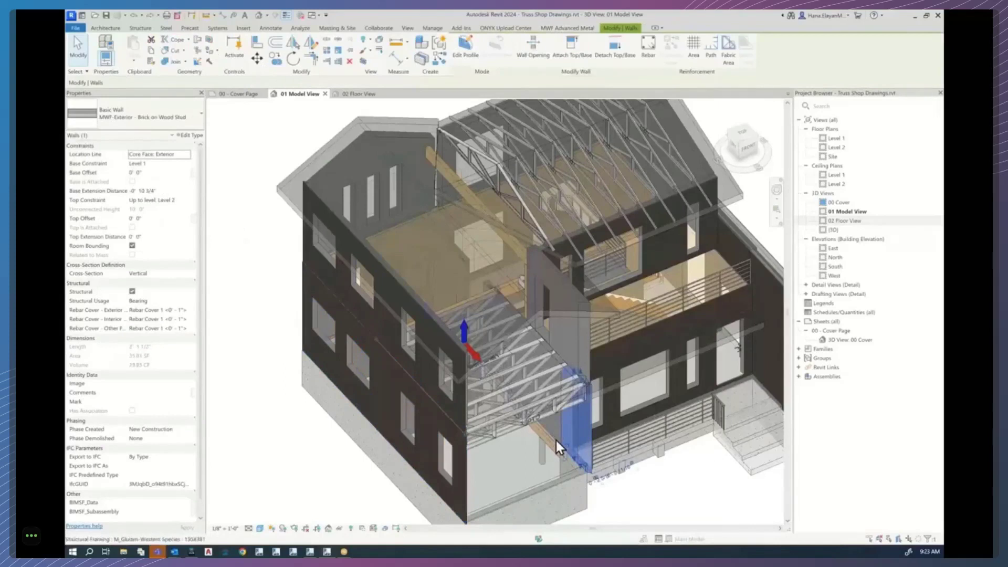
click(554, 426)
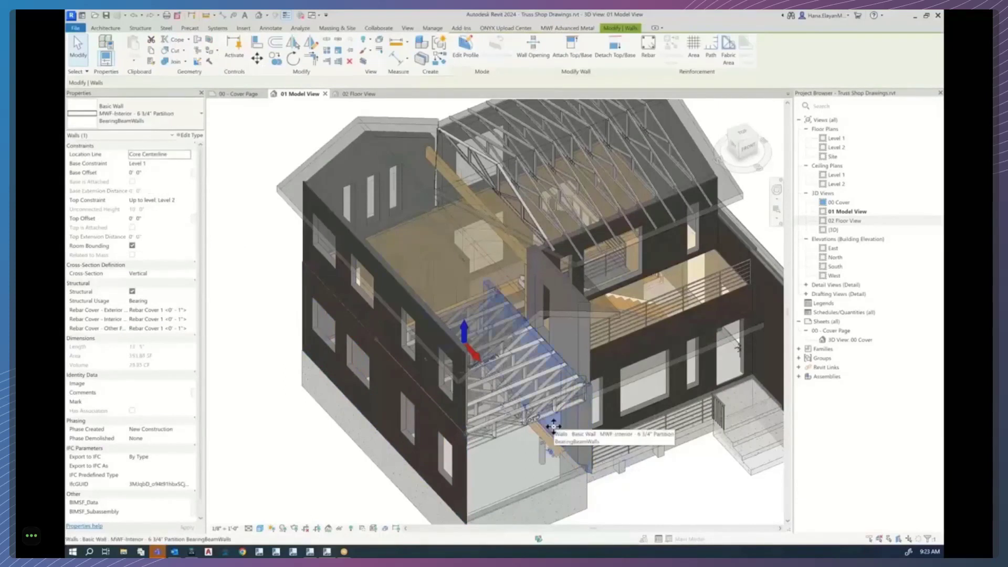
Go back to the 02 Floor View and switch MWF to the Floor module.
click(354, 94)
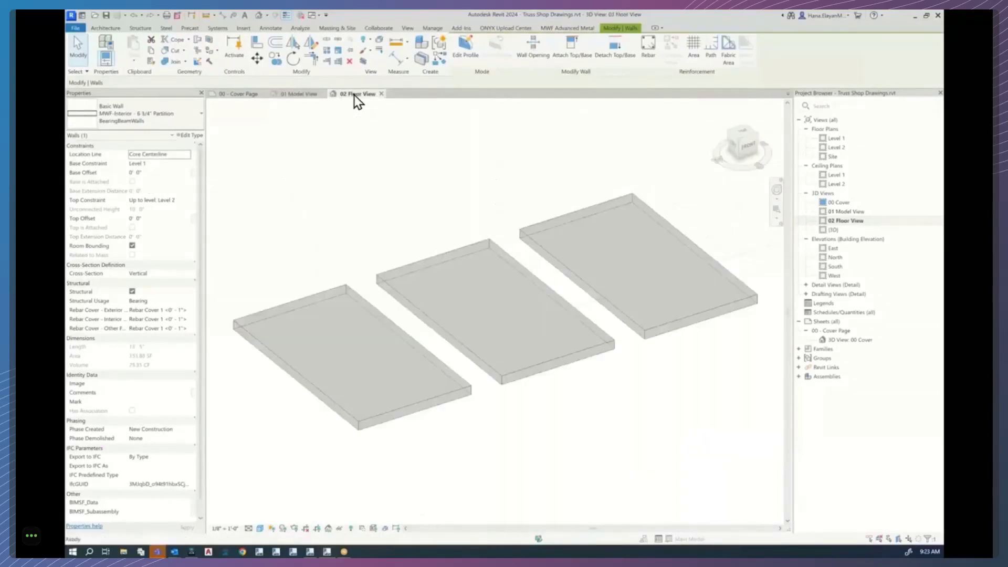
click(574, 430)
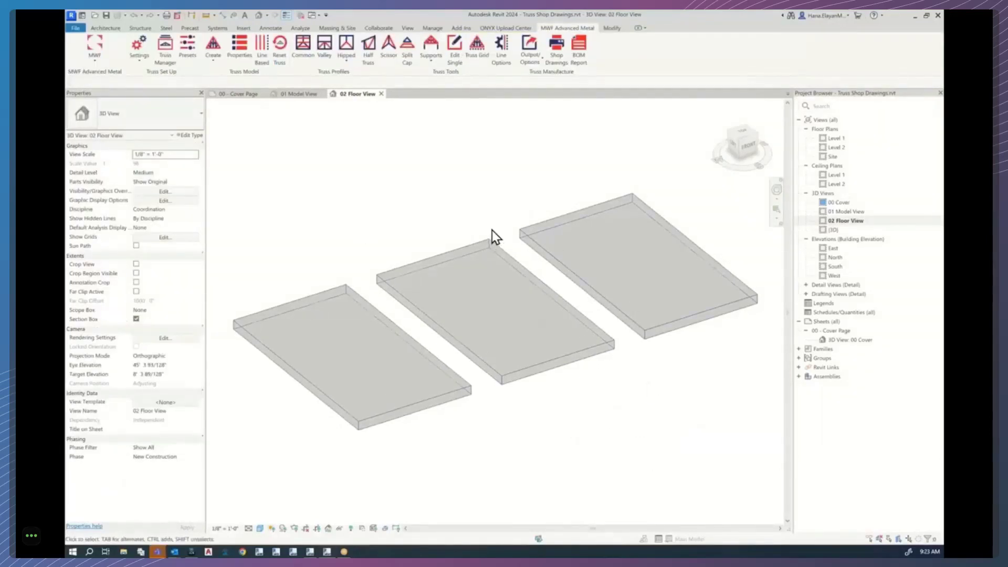
click(95, 64)
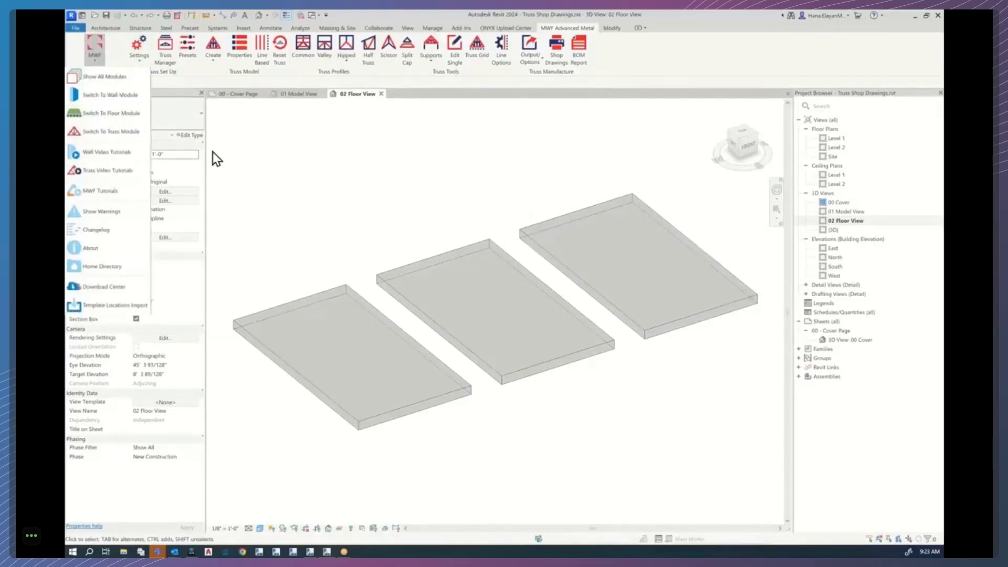
click(112, 117)
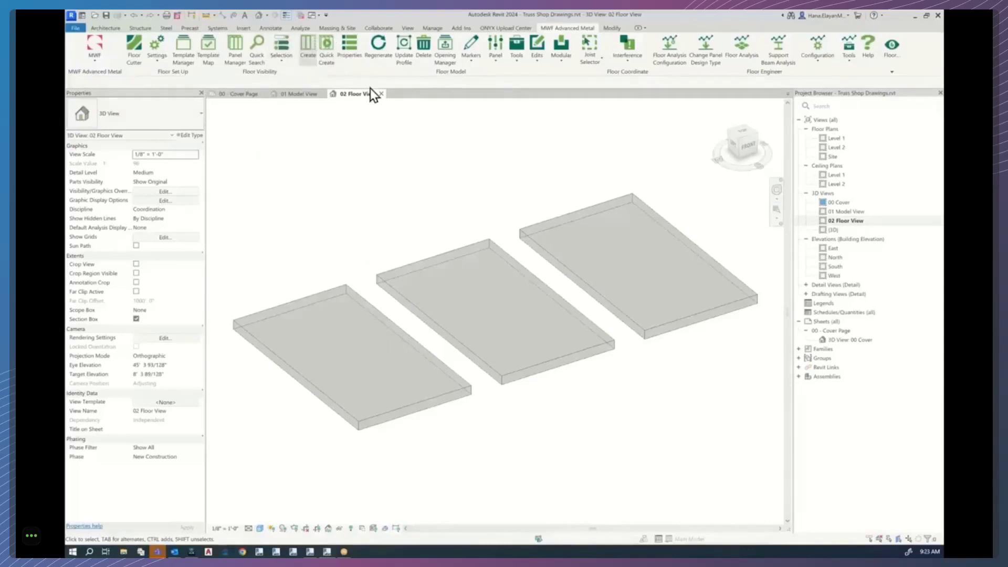
Create a framed floor panel on the front-most slab using the Light Gauge template from Default_Imperial, with Frame it Now enabled.
click(351, 348)
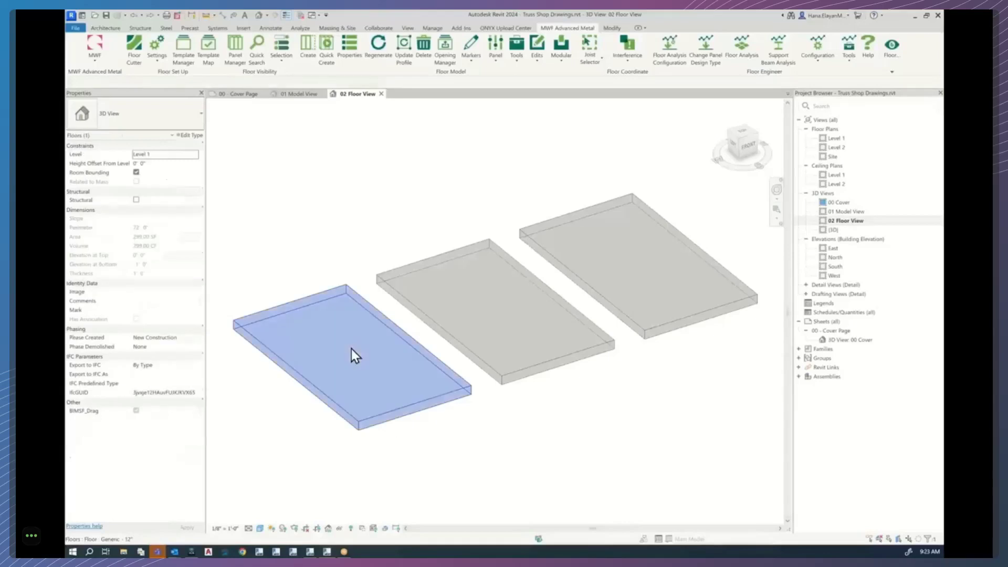
click(572, 27)
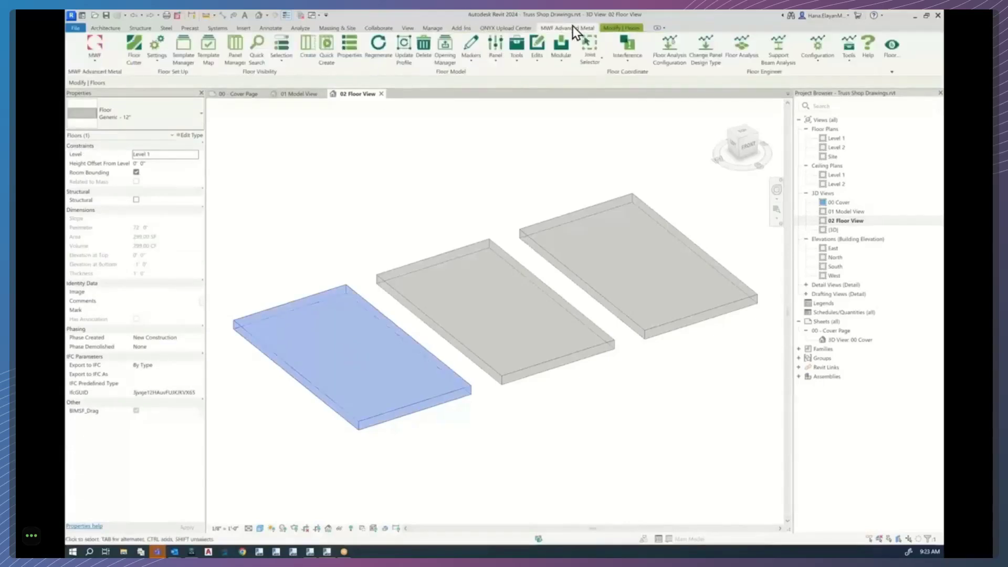
click(304, 50)
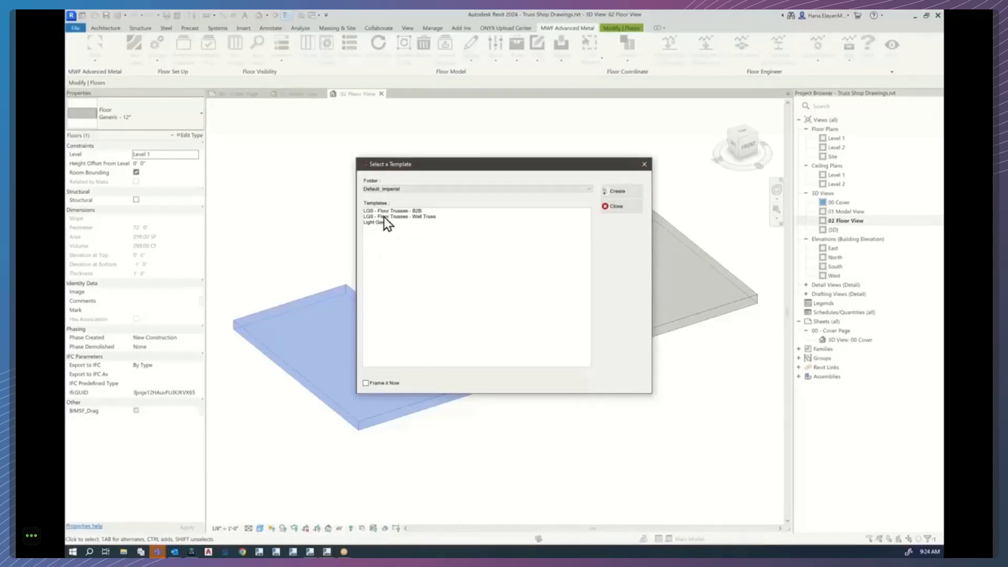
click(402, 190)
click(393, 195)
click(379, 223)
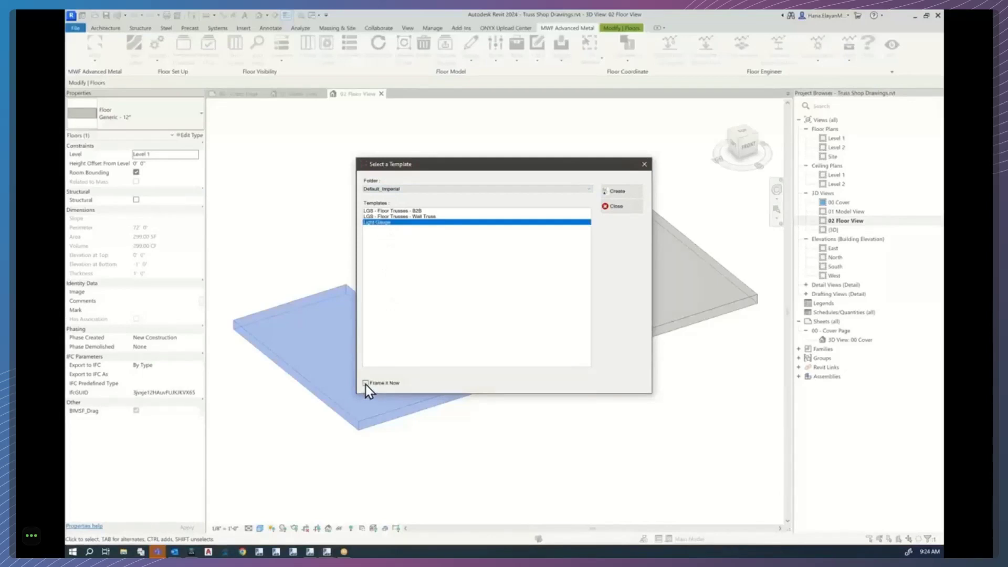
click(623, 193)
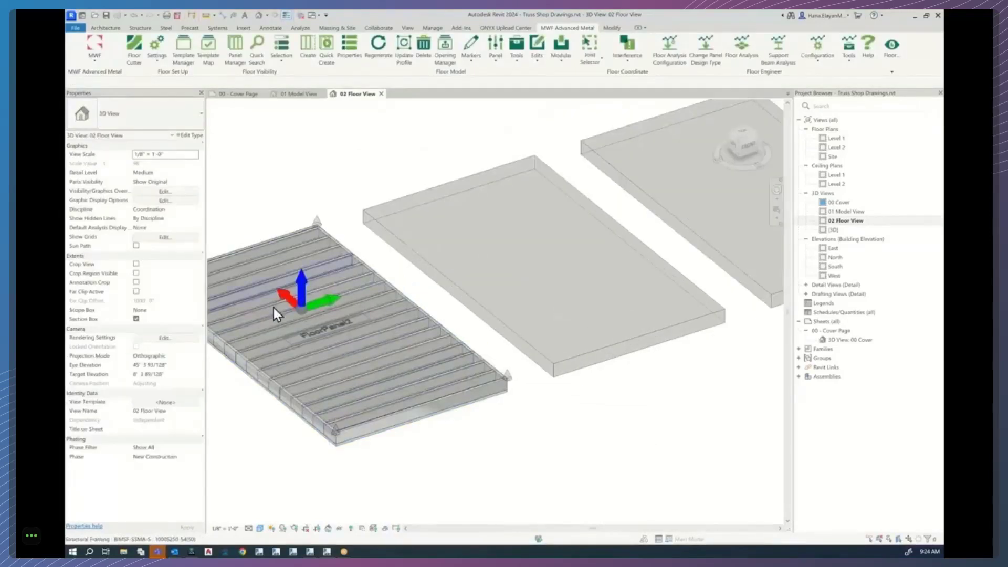
Examine the light gauge panel's edge line and its direction marker.
scroll(370, 351, down, 2)
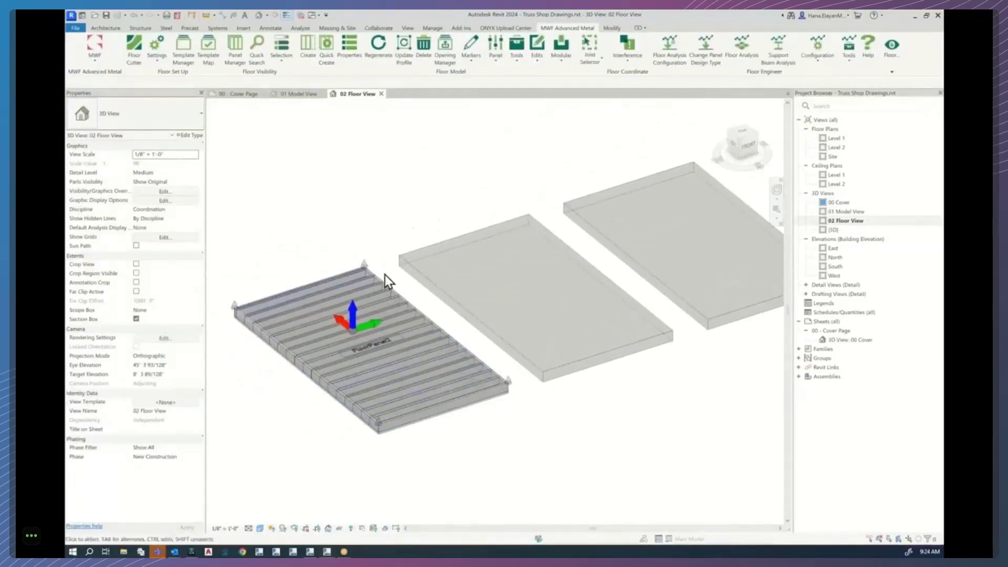
click(461, 402)
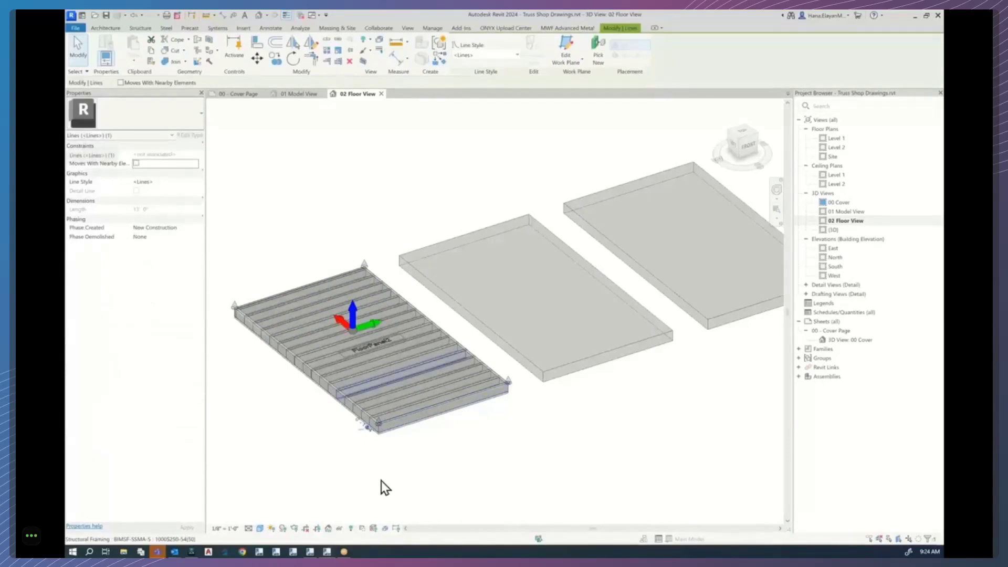
click(641, 484)
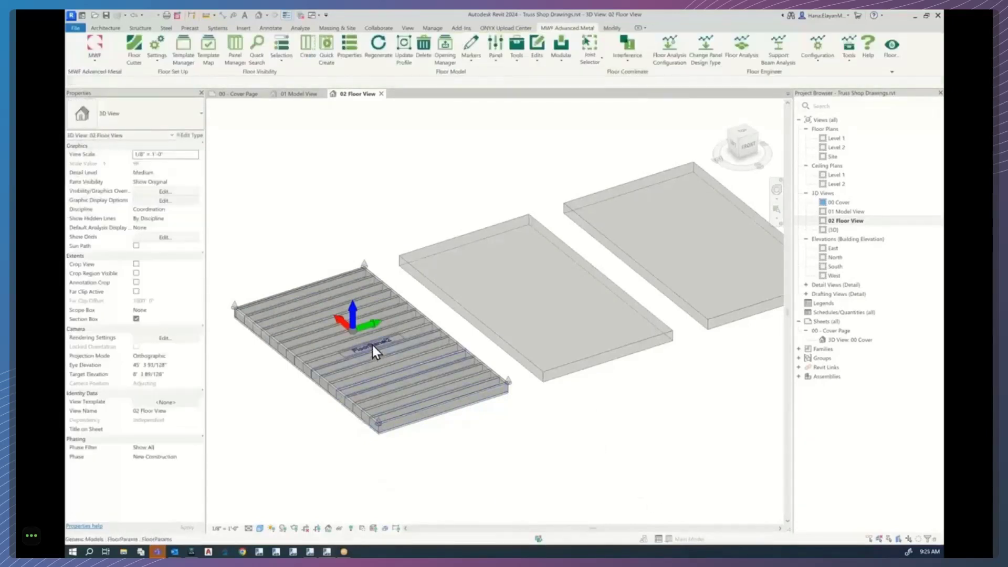
click(355, 322)
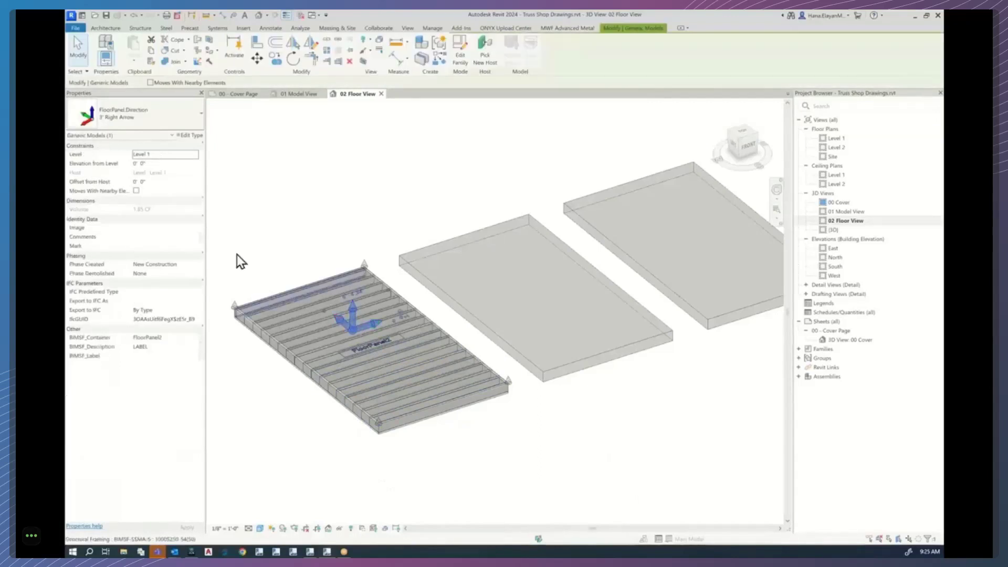
click(607, 433)
Frame the middle slab immediately using the LGS - Floor Trusses - B2B template, automatically renaming all duplicate truss tags.
click(594, 373)
scroll(606, 387, down, 2)
middle_drag(606, 387, 585, 405)
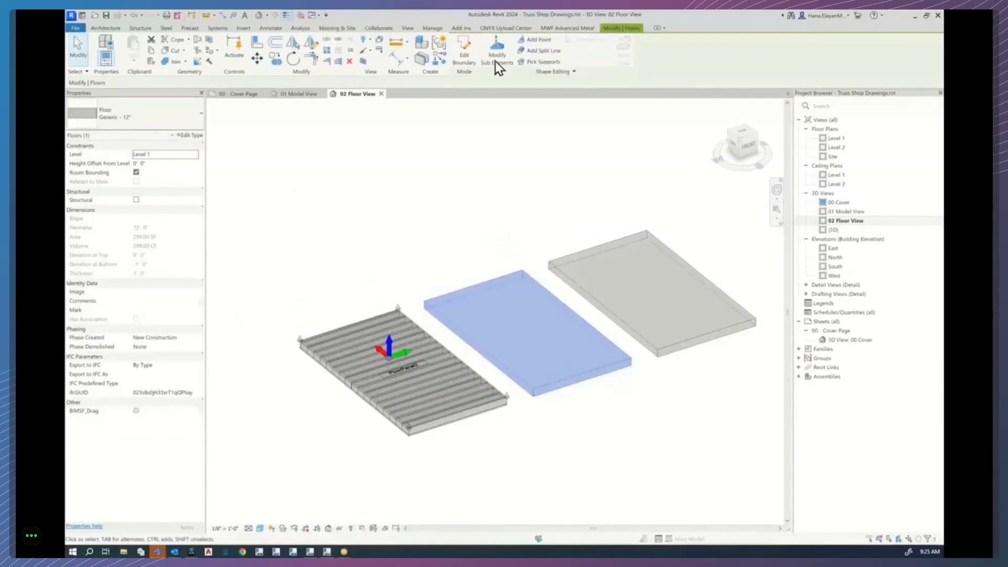
click(575, 29)
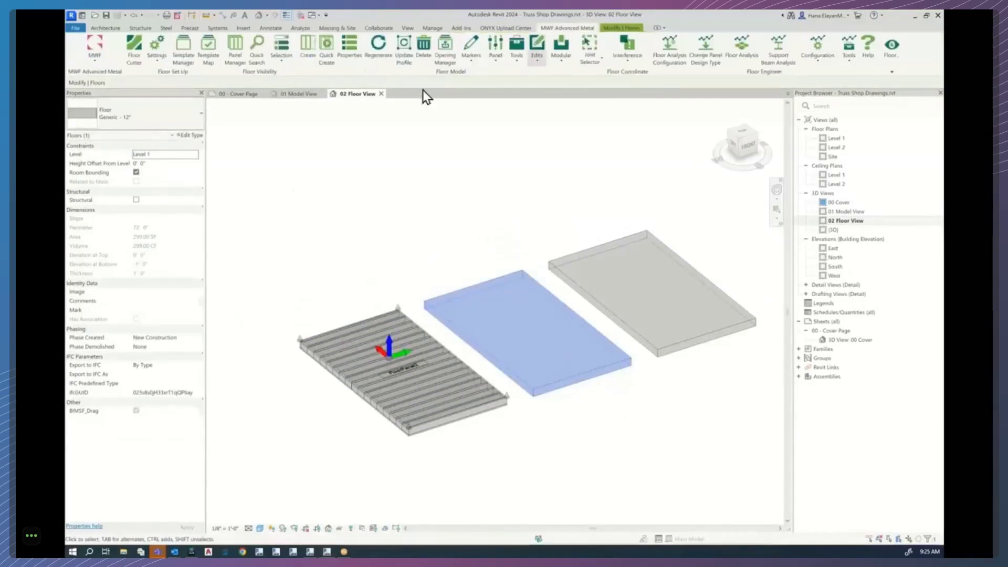
click(307, 48)
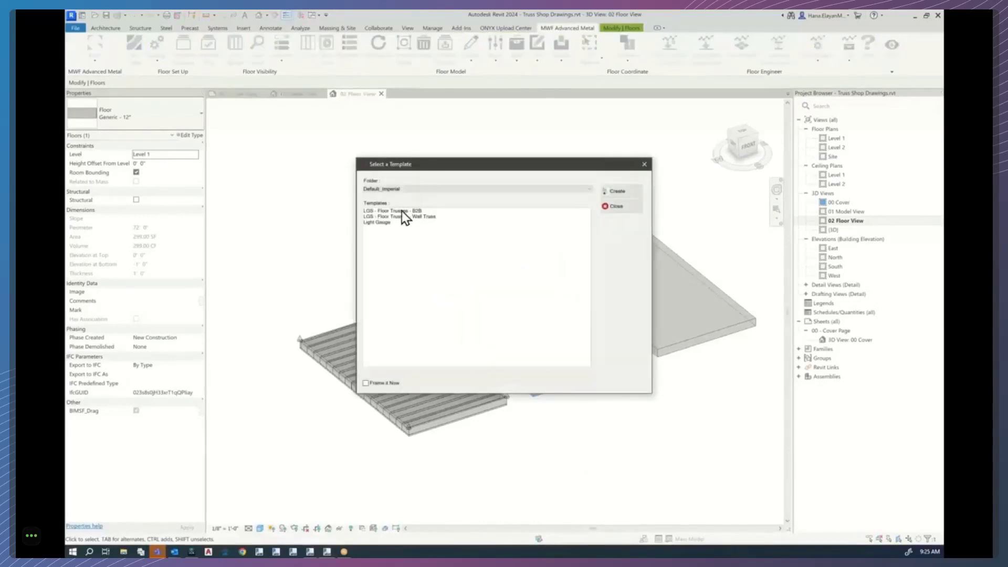
click(405, 212)
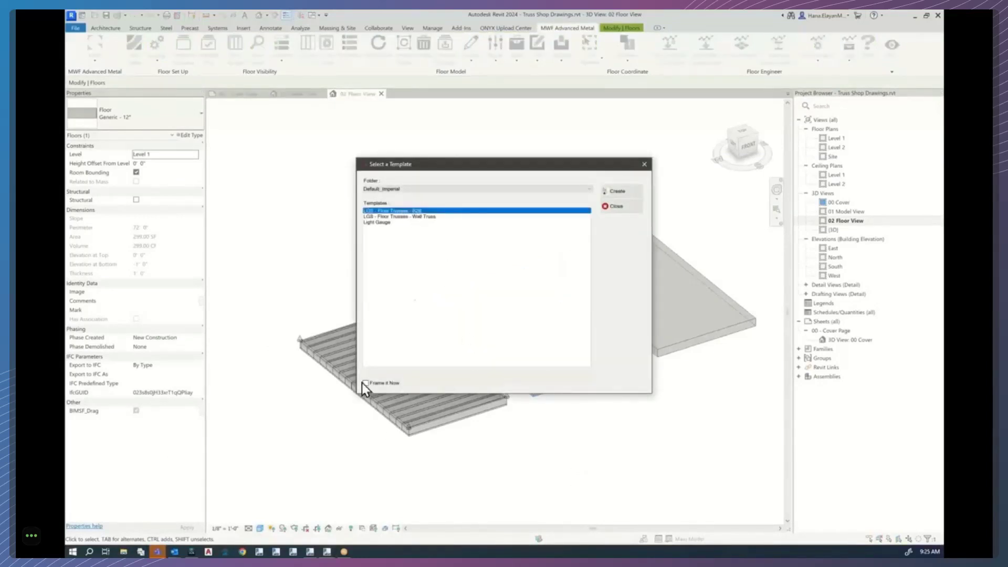
click(630, 192)
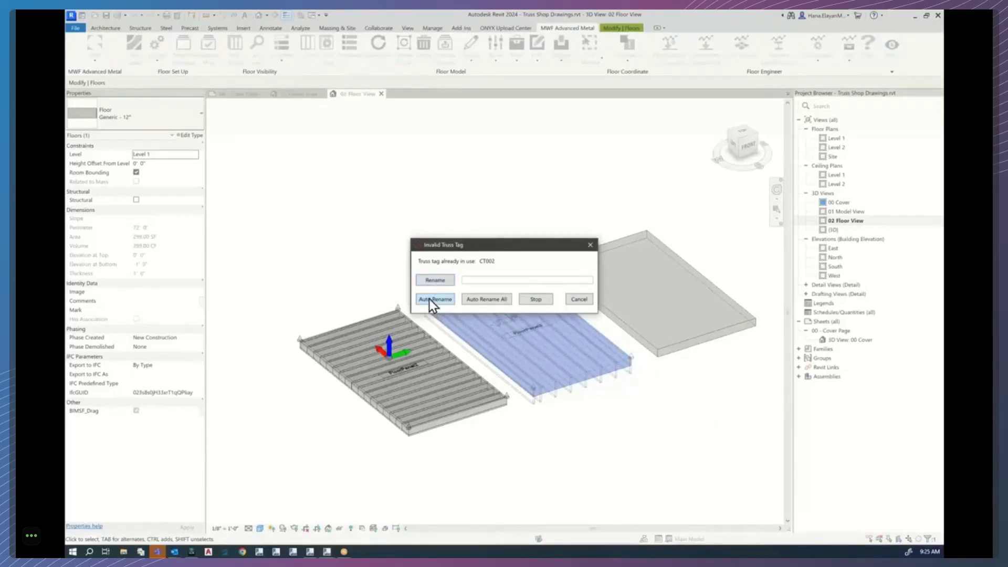
click(468, 279)
click(486, 300)
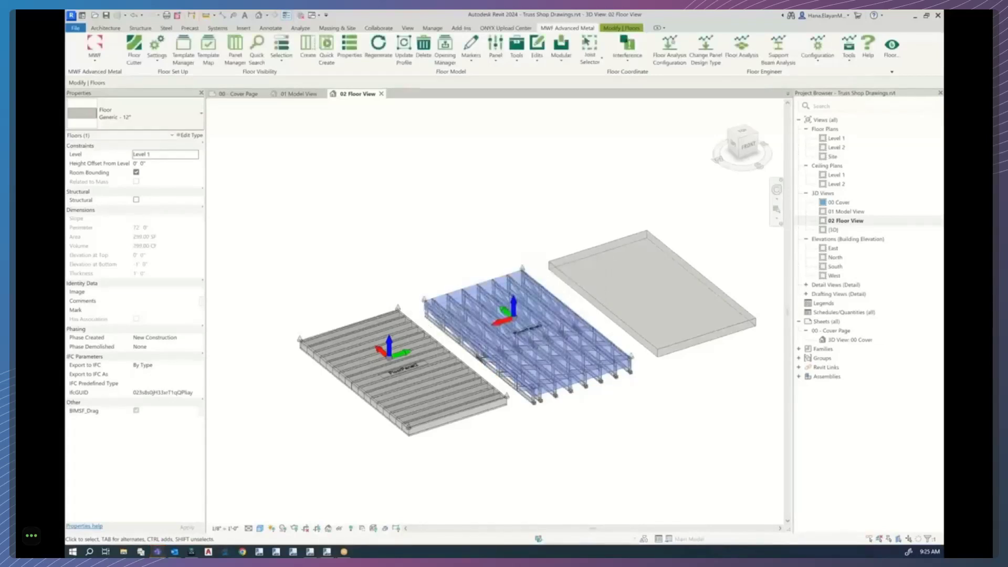
key(Escape)
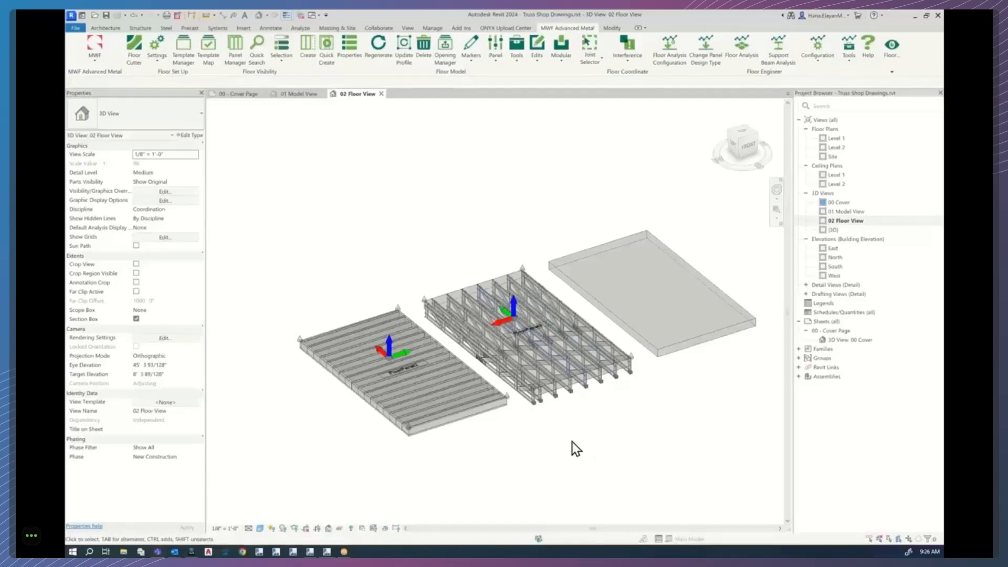
Frame the remaining slab immediately using the LGS - Floor Trusses - Wall Truss template, automatically renaming all duplicate truss tags.
scroll(553, 409, up, 5)
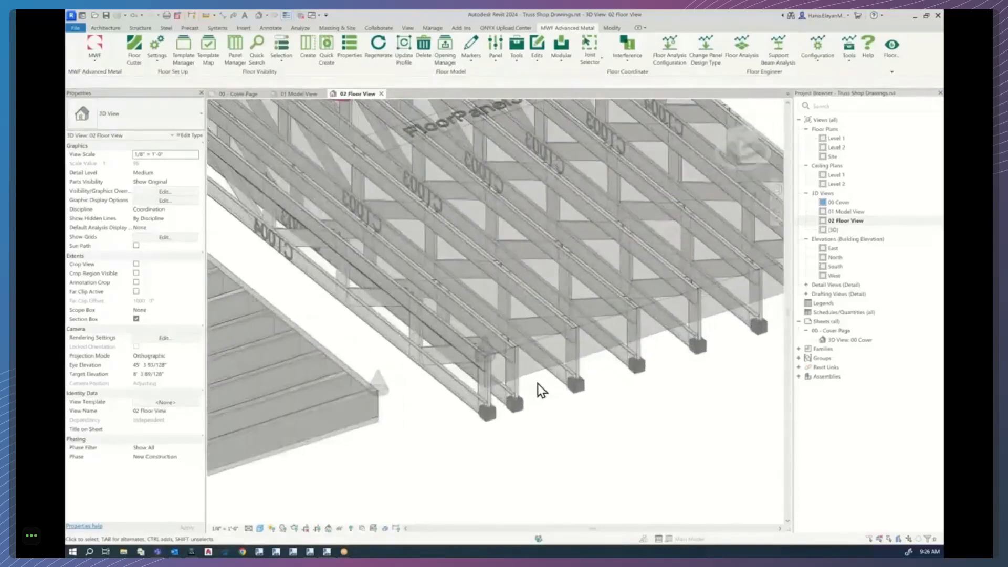
scroll(586, 409, down, 3)
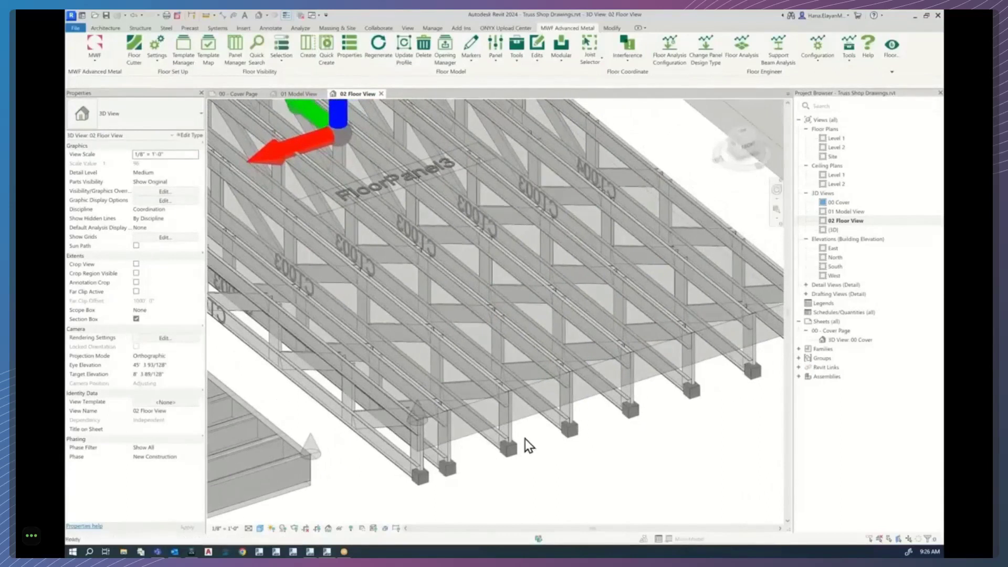
scroll(527, 436, down, 4)
scroll(525, 416, down, 3)
middle_drag(639, 440, 663, 393)
click(668, 332)
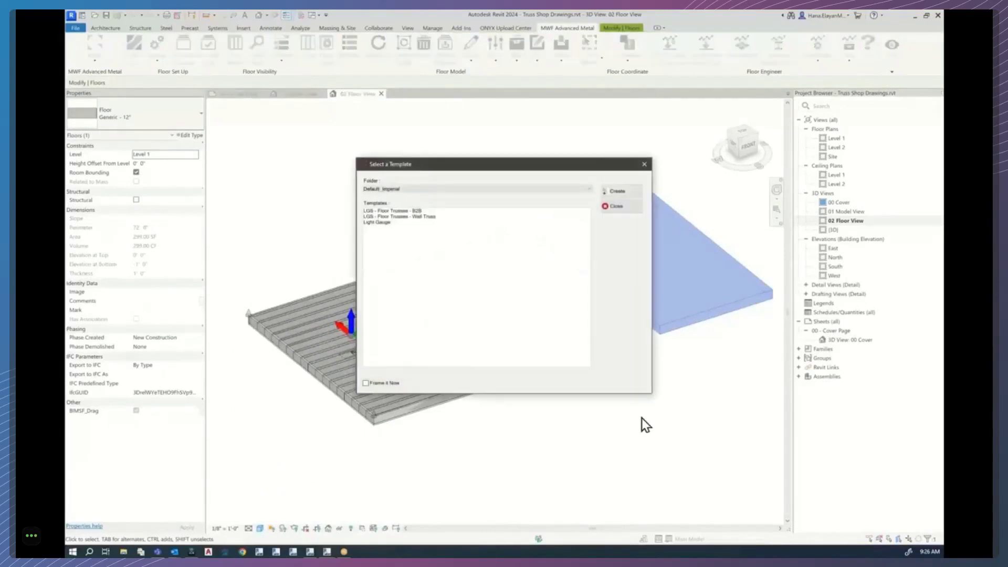
click(421, 216)
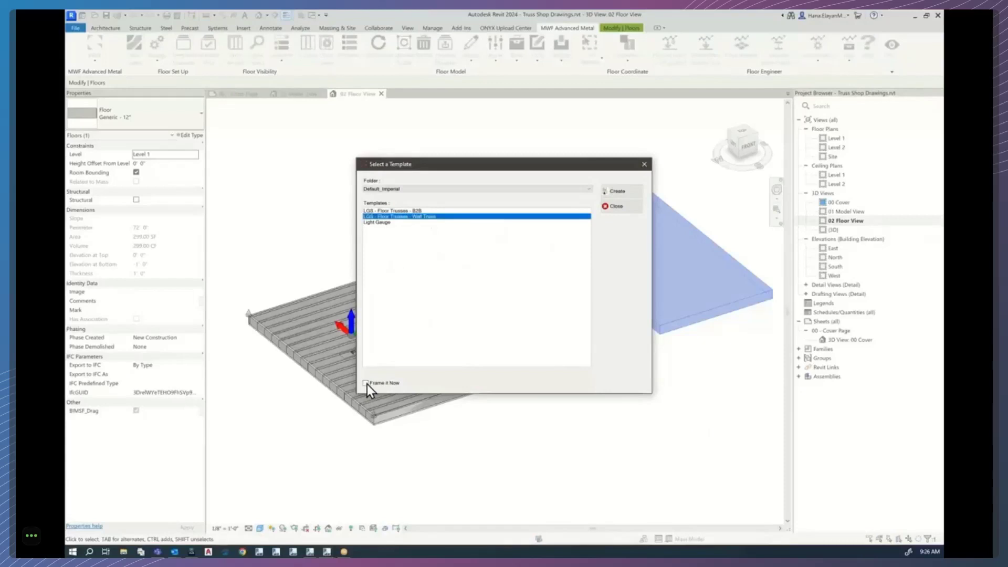
click(619, 191)
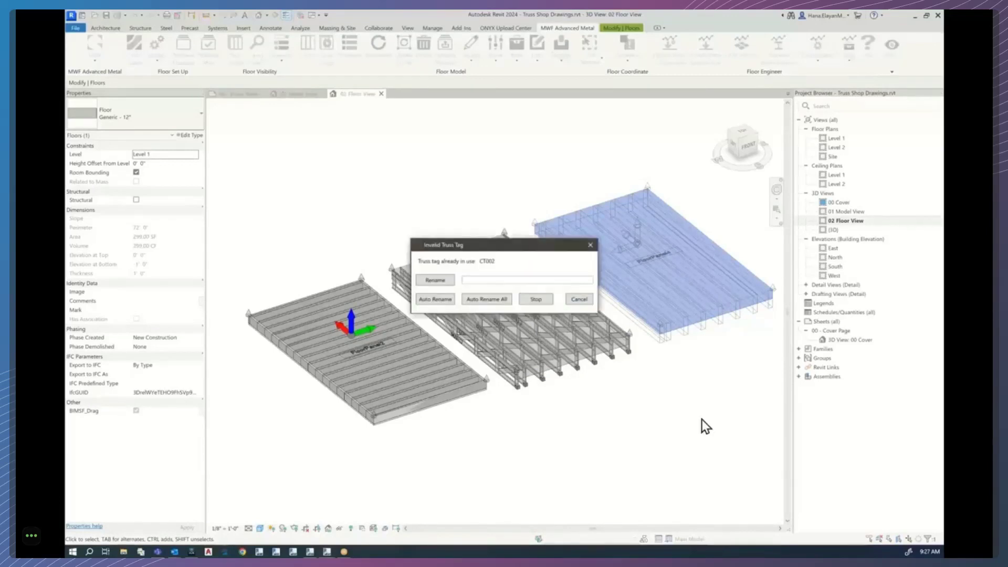
click(484, 301)
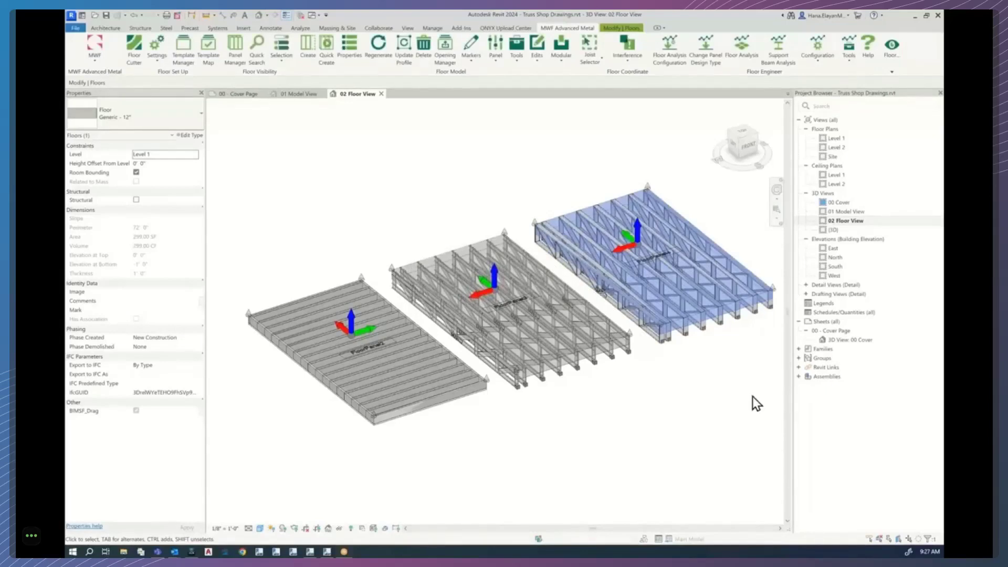
click(749, 396)
Compare the truss ends and webs of the B2B and Wall Truss floor panels, up close and alongside the joist panel.
scroll(530, 399, up, 2)
middle_drag(660, 391, 610, 412)
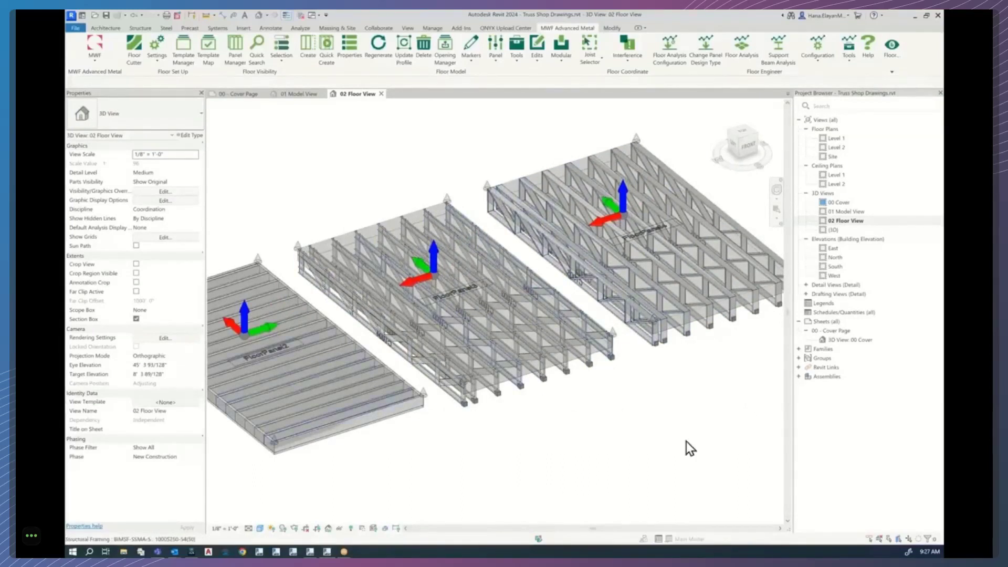
scroll(659, 370, up, 6)
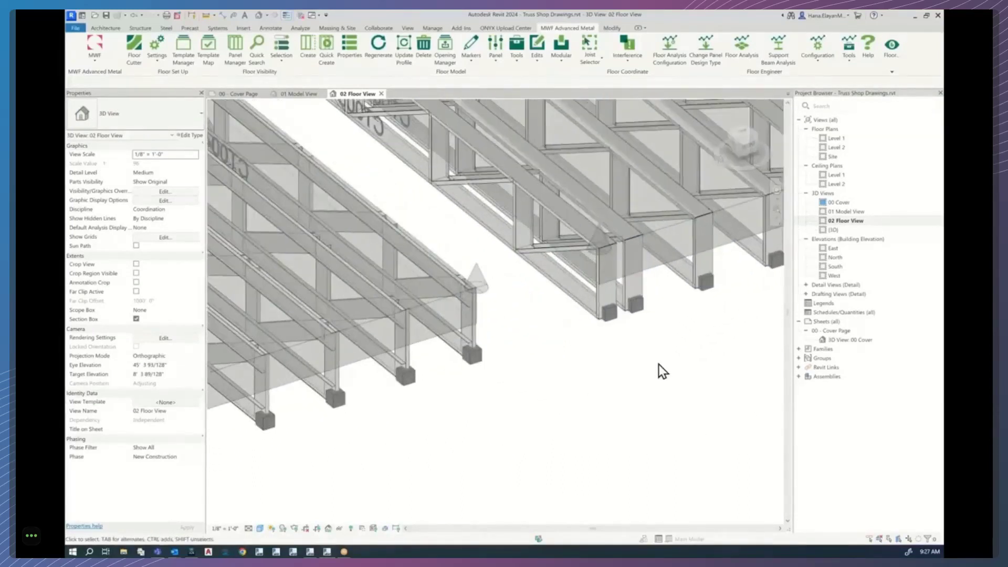
scroll(658, 364, down, 6)
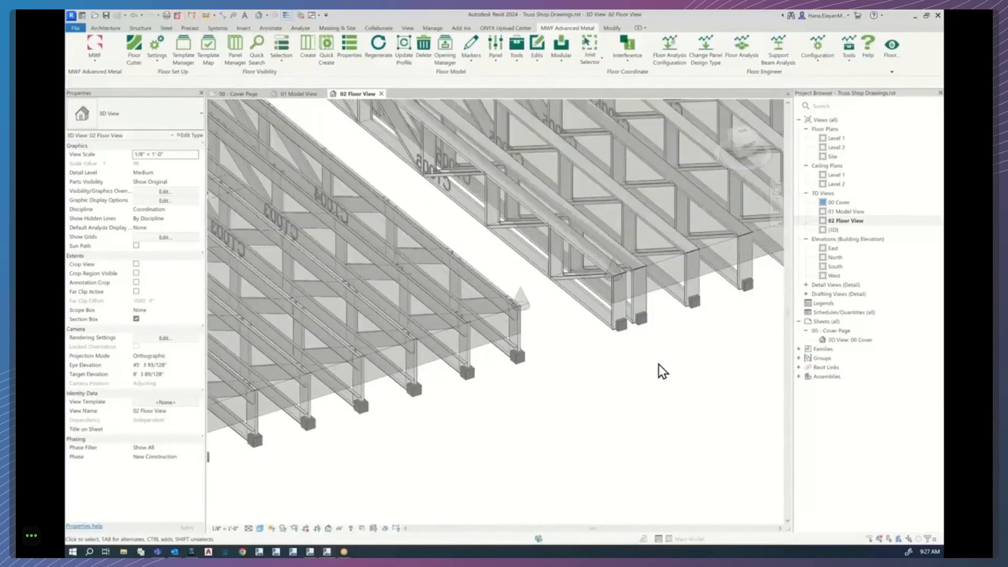
middle_drag(652, 383, 626, 378)
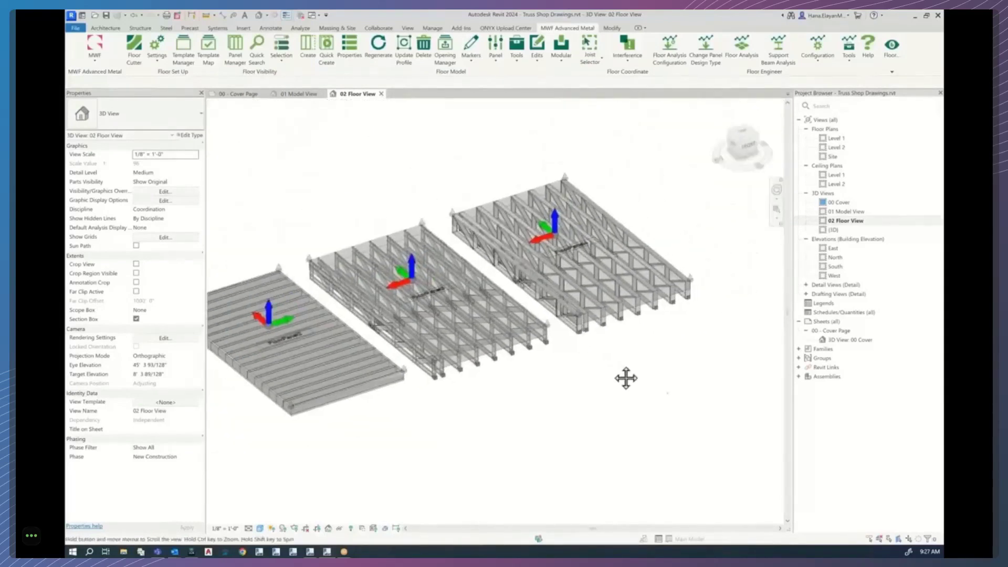
scroll(678, 378, down, 3)
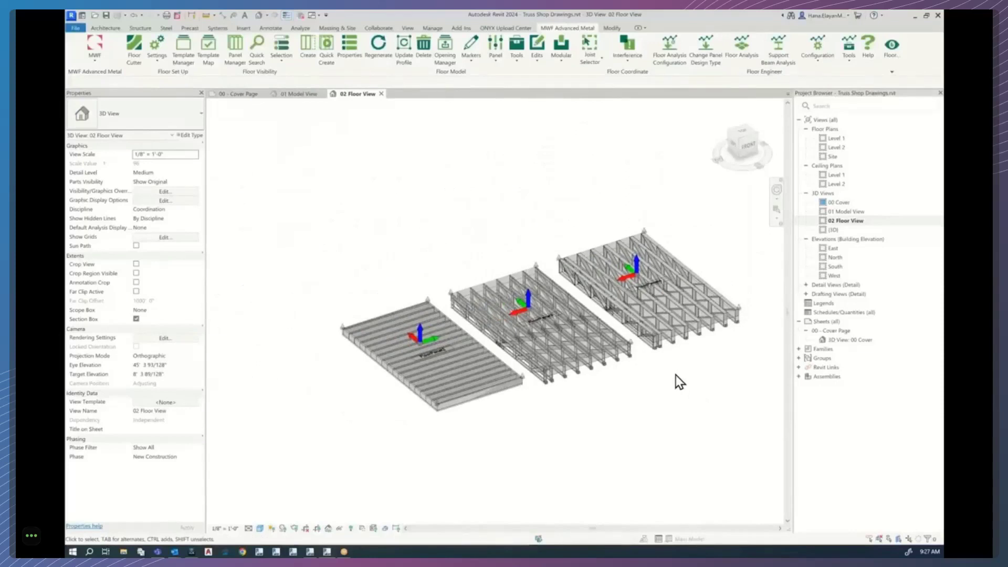
scroll(676, 375, up, 3)
middle_drag(677, 402, 670, 412)
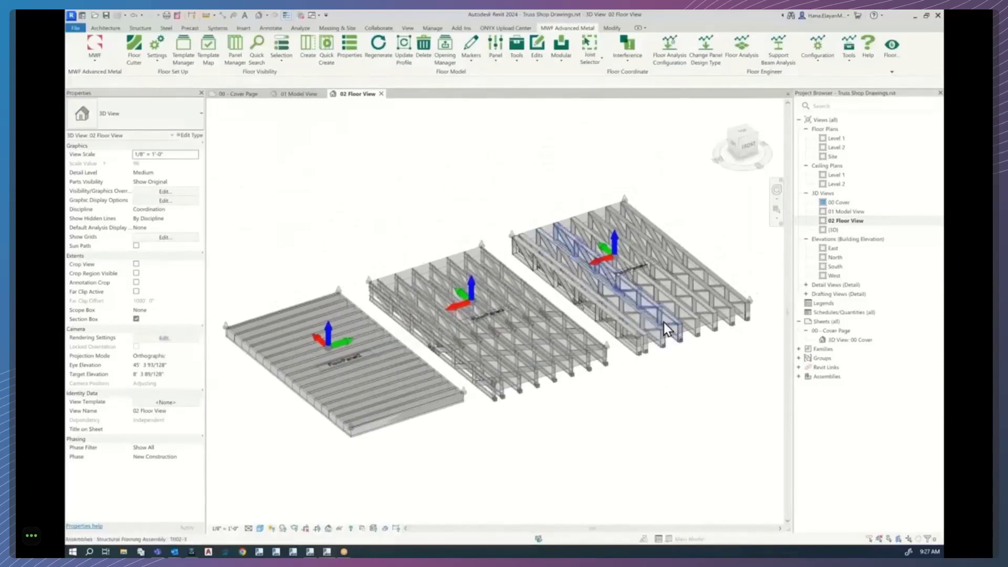
Open the properties of the Wall Truss floor panel and examine its End Joists, Side Tracks, Joist and Cutbacks member categories.
click(664, 322)
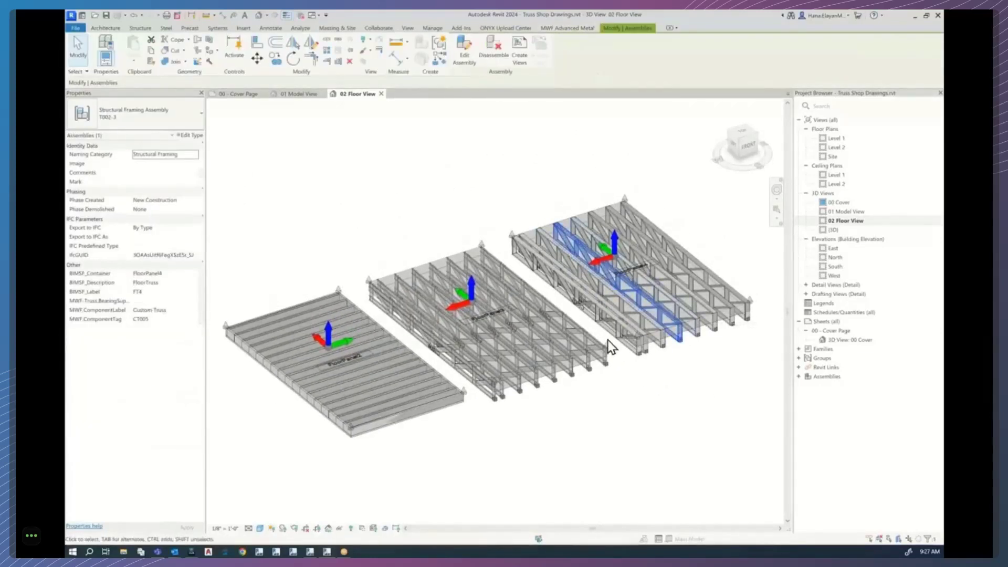
click(572, 29)
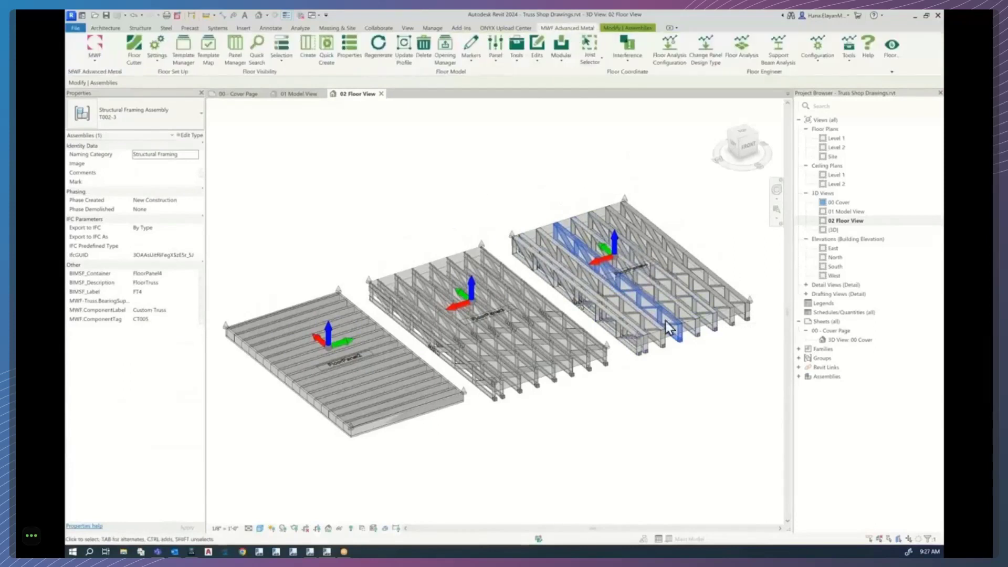
click(347, 45)
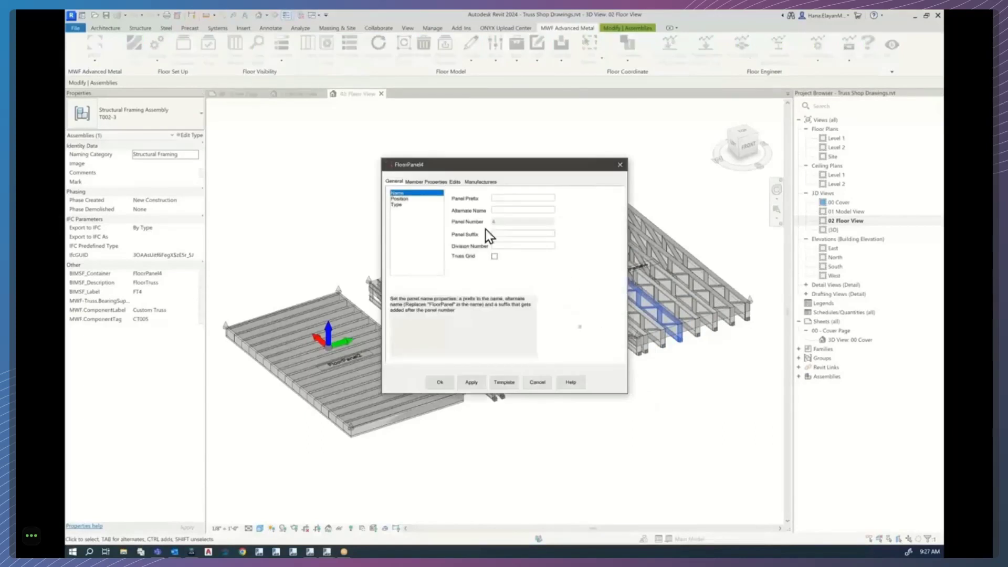
drag(485, 165, 499, 159)
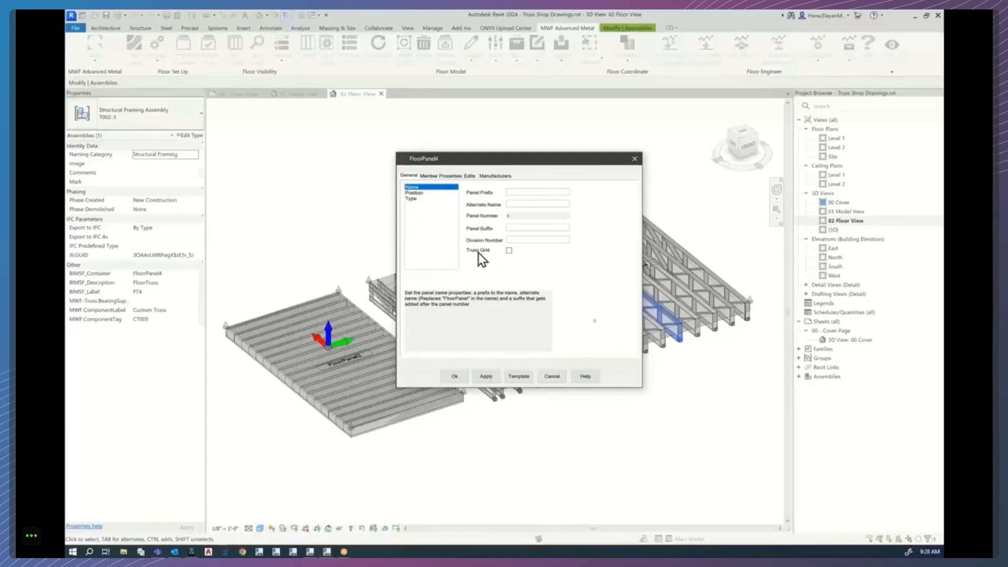
click(439, 176)
click(416, 191)
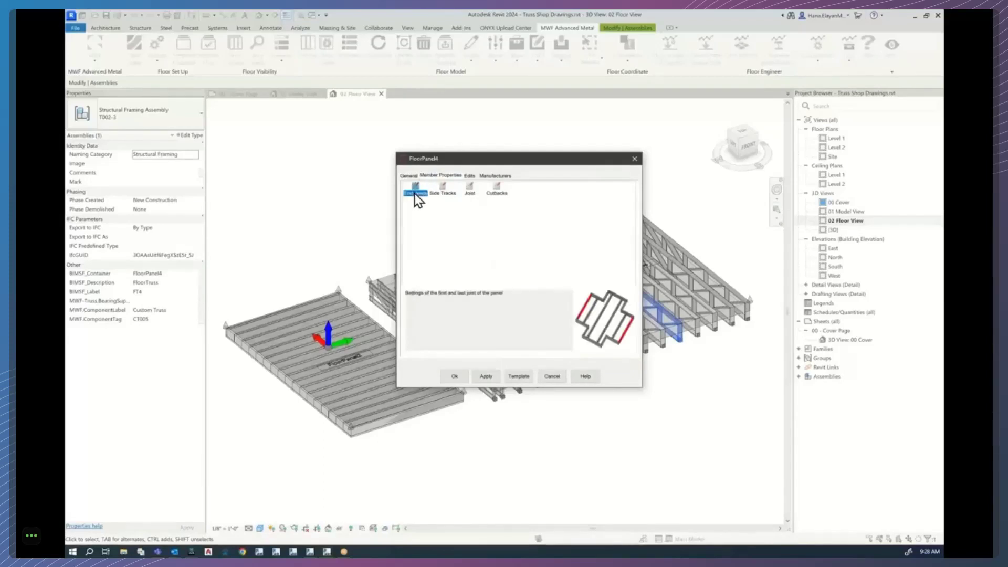
click(443, 190)
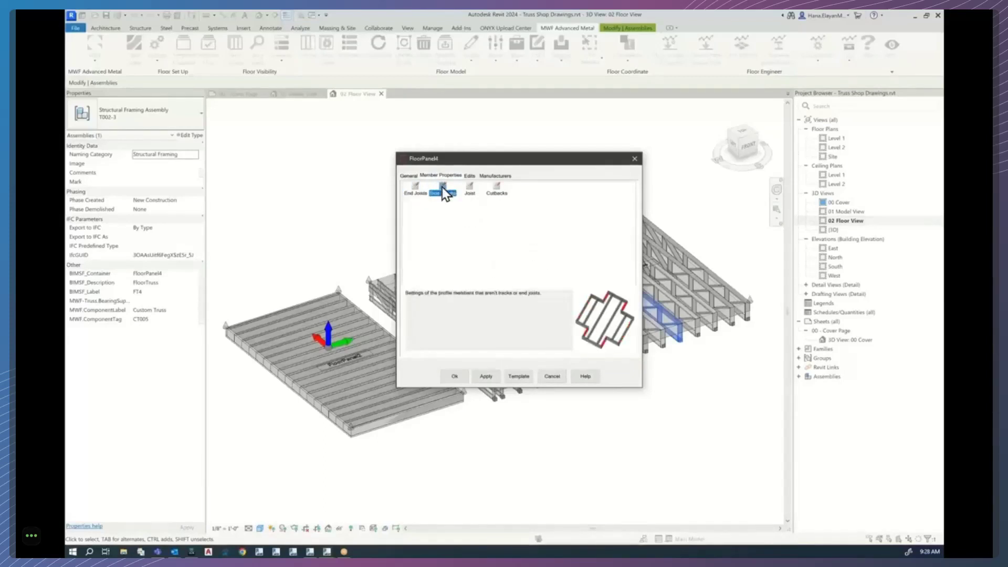
click(469, 189)
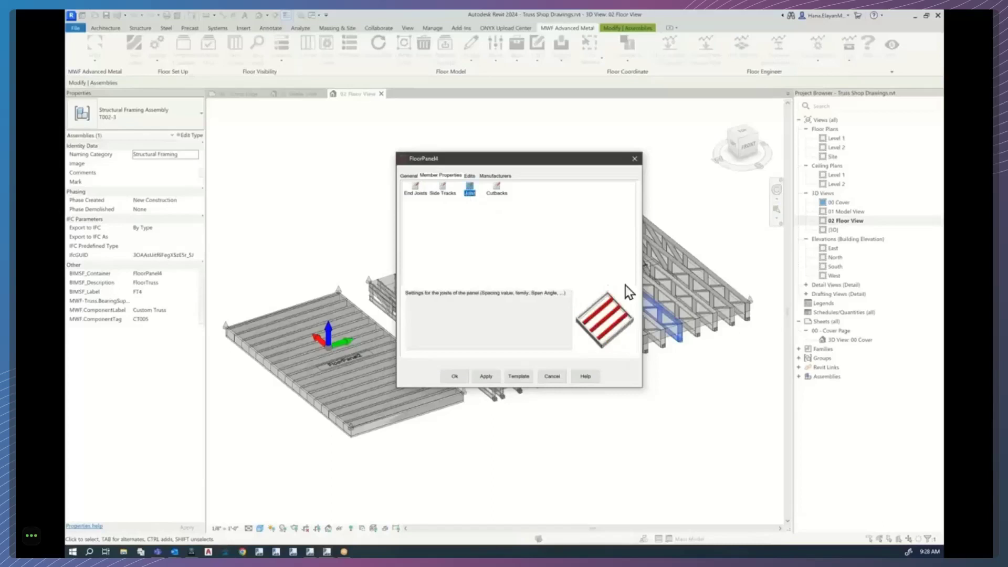
click(497, 194)
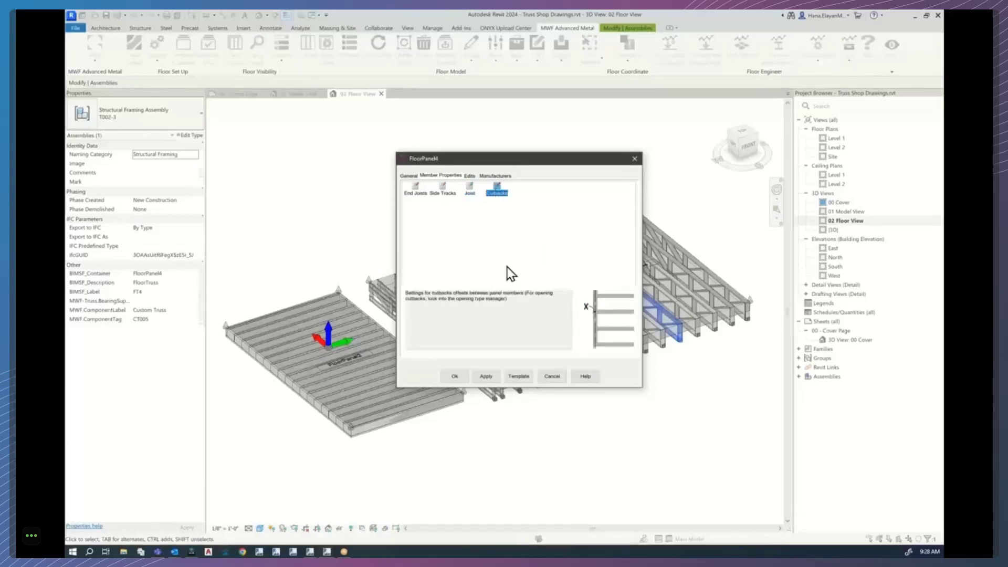
click(469, 190)
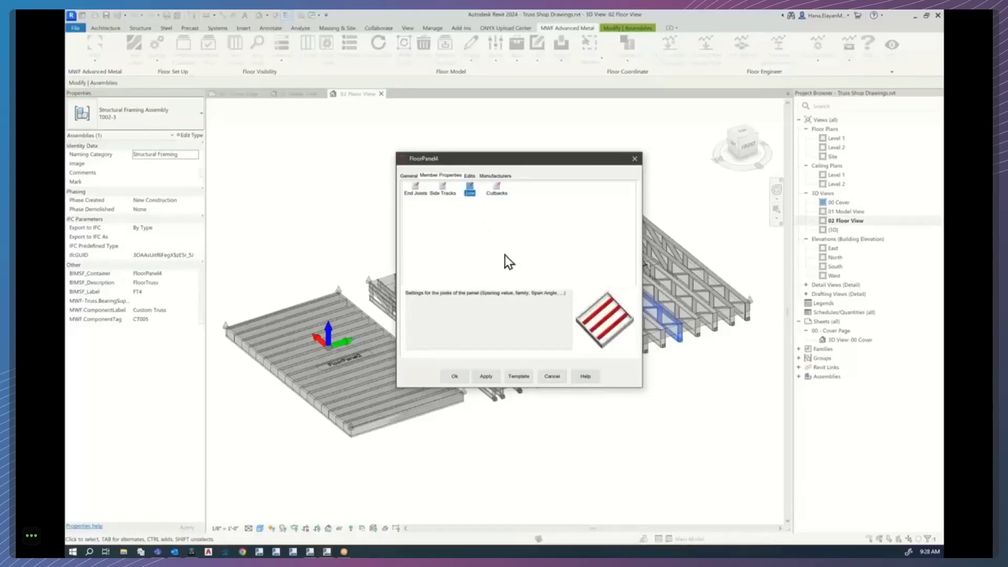
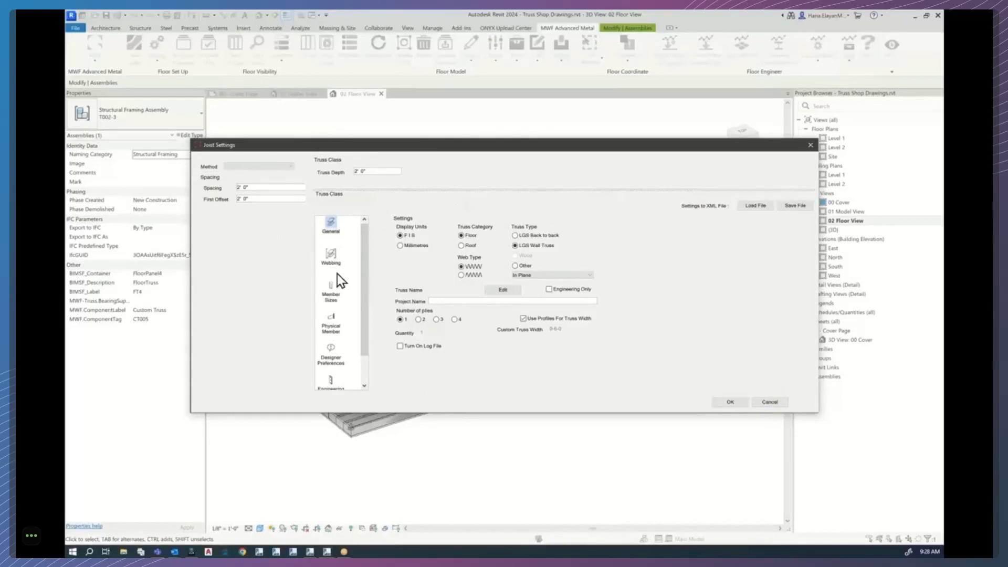
Open the panel's joist settings, set the spacing method to Fixed Spacing, and check the Spacing and First Offset values.
drag(365, 147, 450, 124)
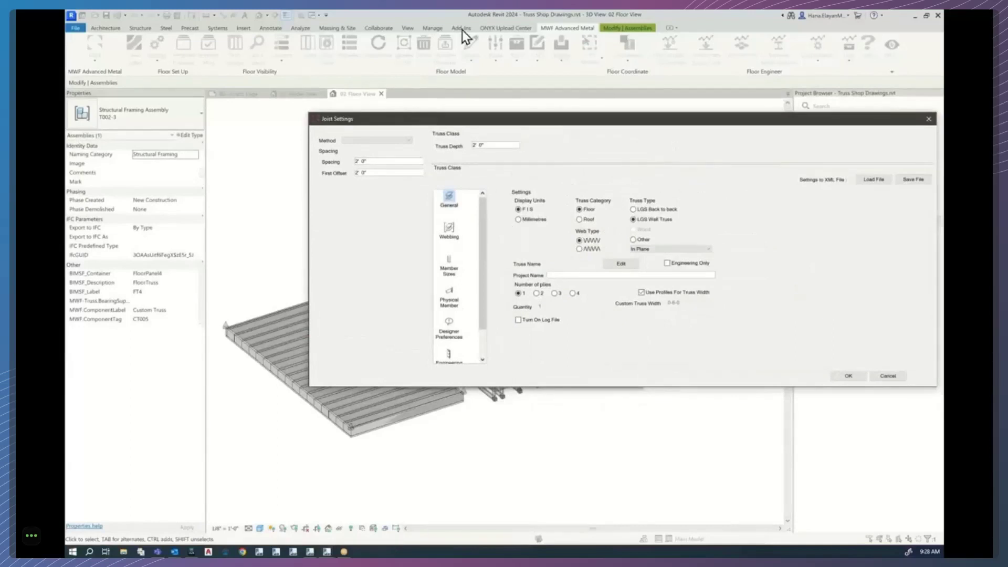
drag(451, 120, 365, 122)
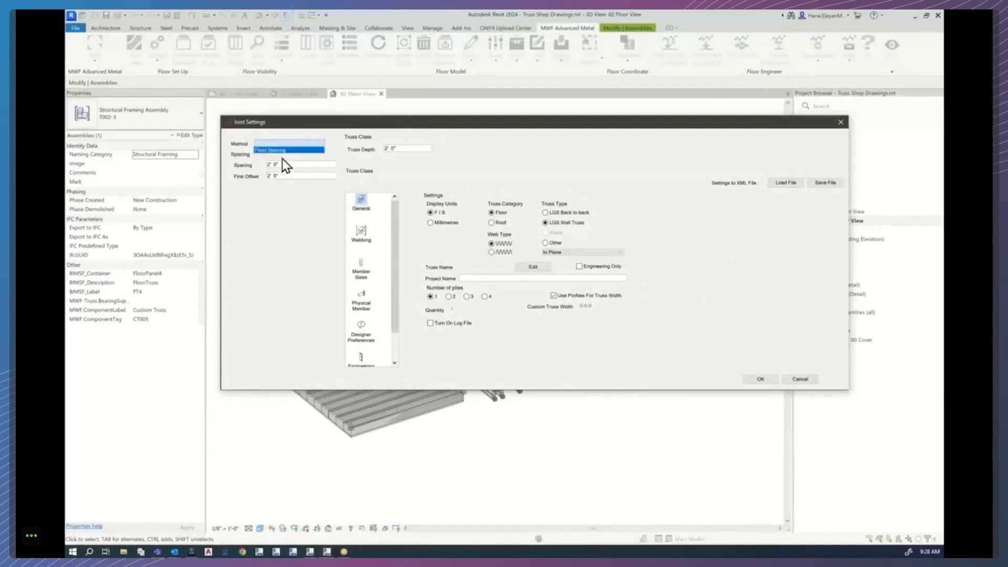
click(280, 151)
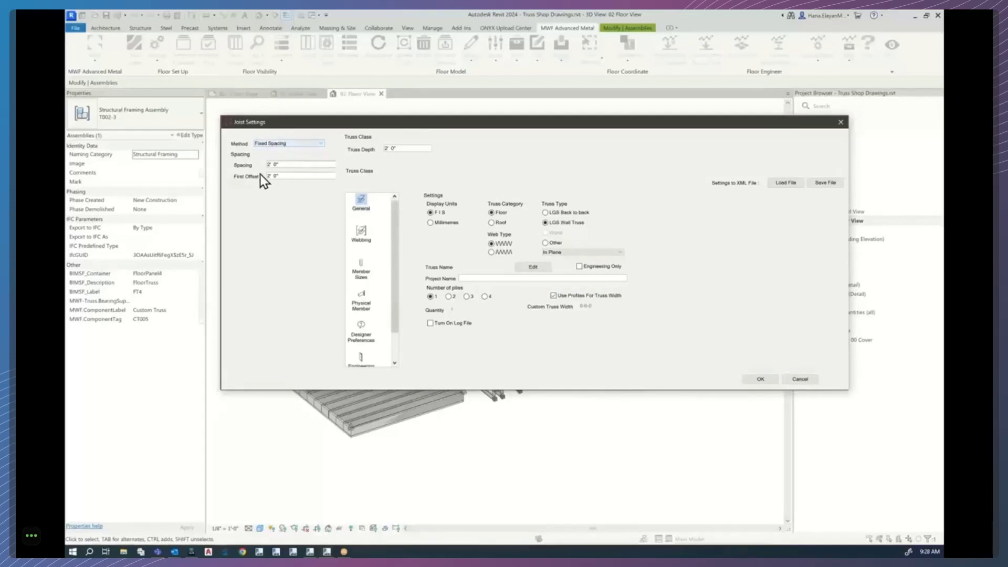
drag(291, 165, 231, 168)
drag(290, 176, 241, 181)
Look through the truss setting categories and open the Engineering load settings.
click(391, 283)
drag(396, 311, 361, 175)
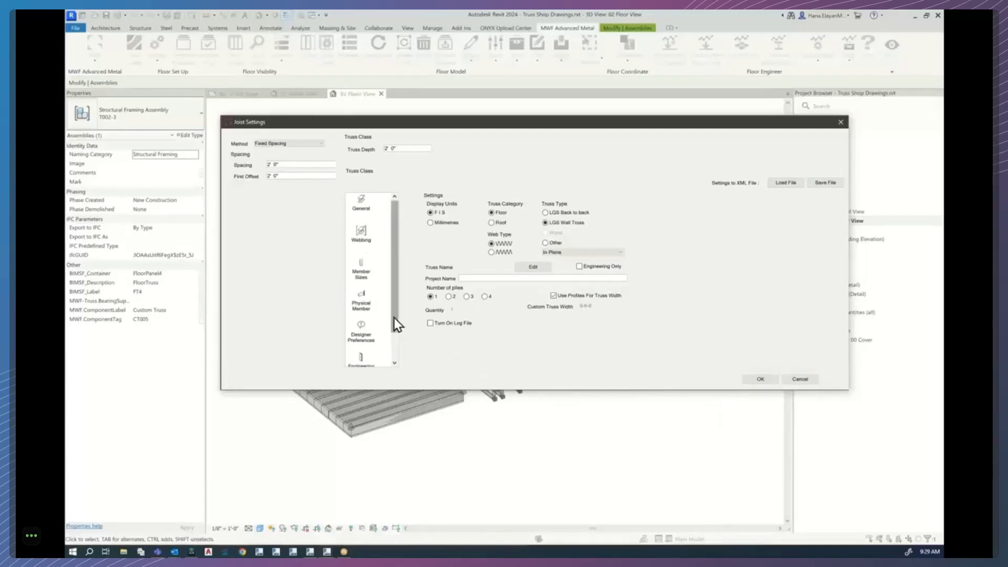
drag(394, 317, 391, 357)
click(365, 330)
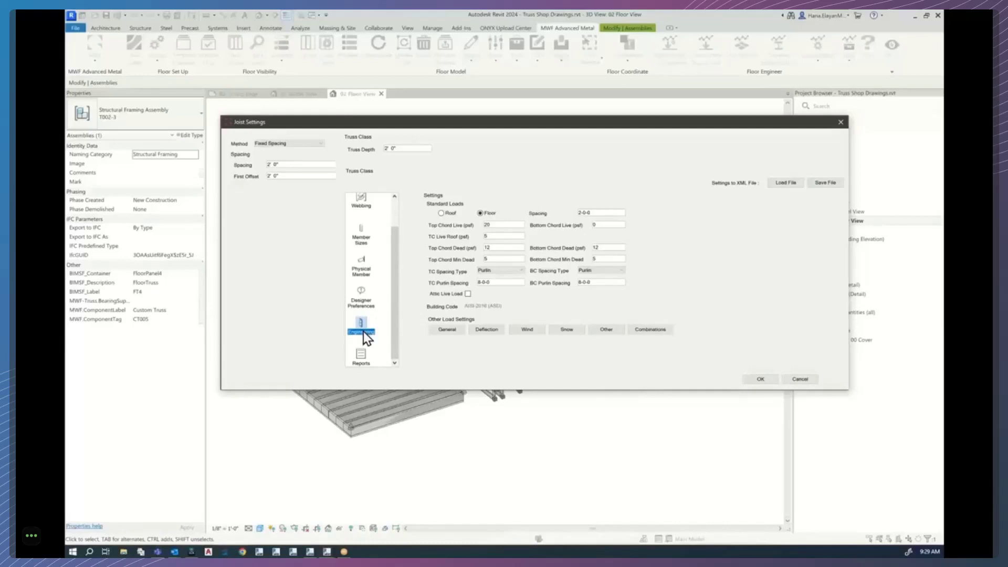
Accept the joist settings and panel properties, automatically renaming all duplicate truss tags.
click(761, 379)
click(461, 376)
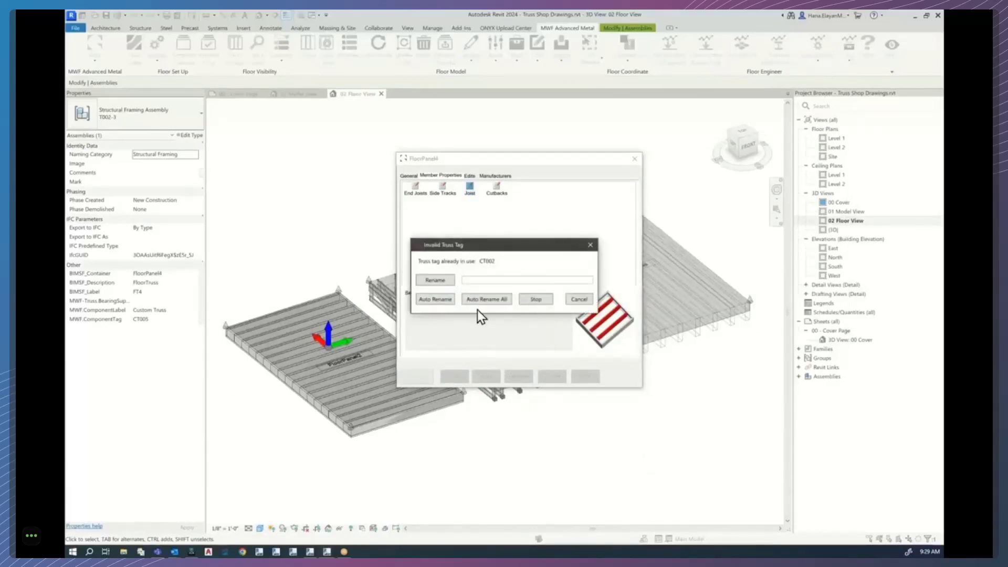
click(484, 300)
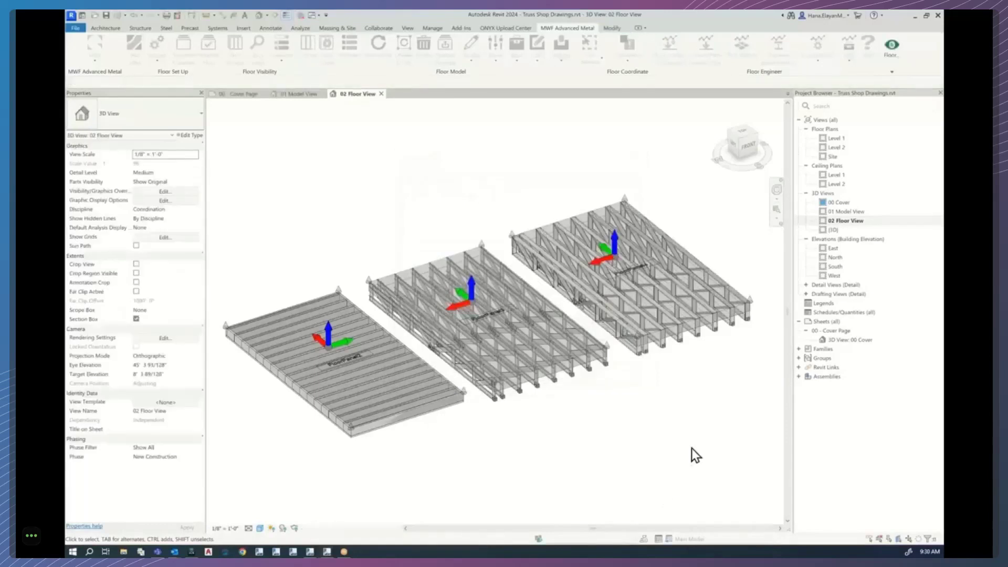
In the top view, rotate the direction marker of the Wall Truss floor panel 90 degrees counter-clockwise and regenerate its trusses.
click(739, 132)
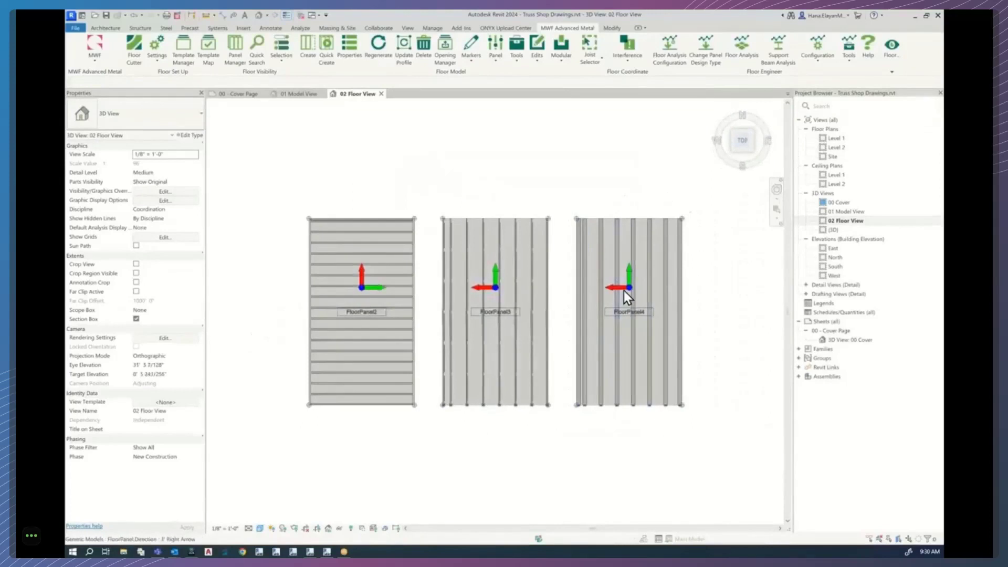
click(624, 289)
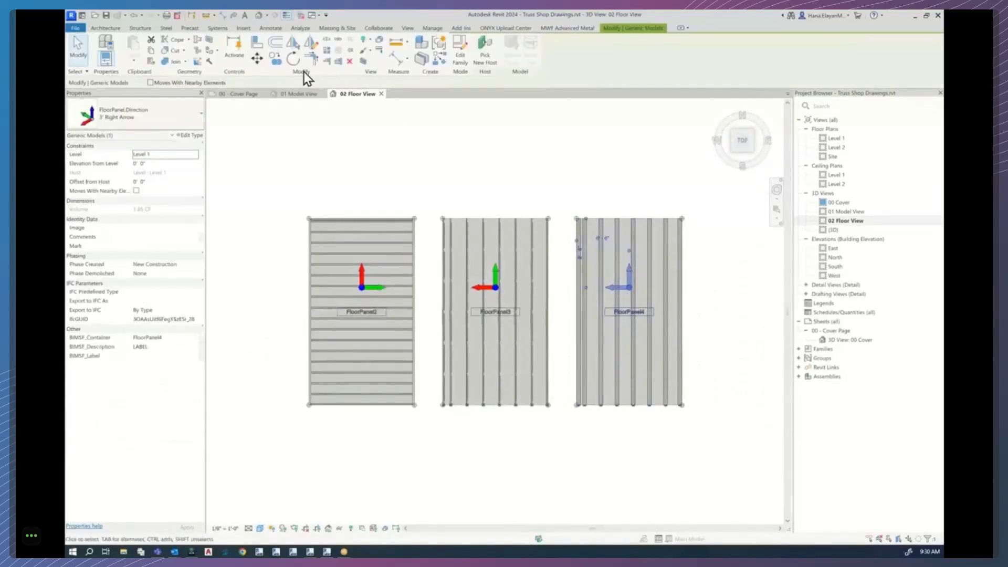
click(293, 60)
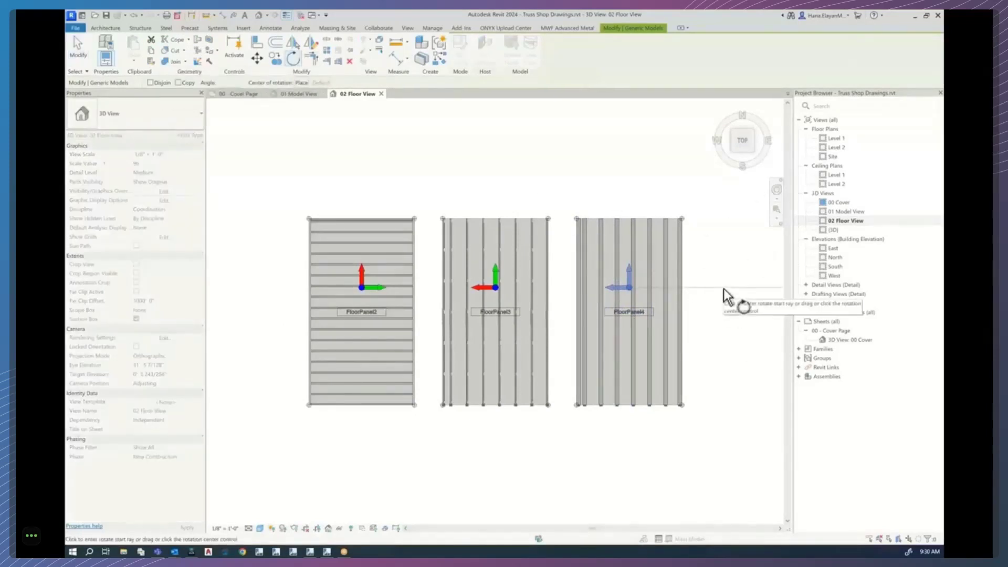
click(724, 288)
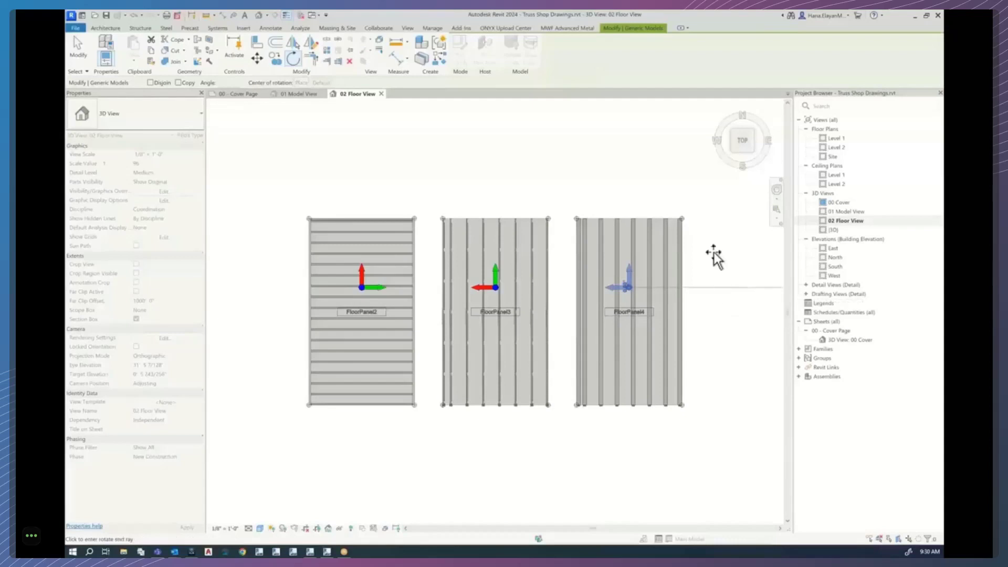
click(631, 175)
click(667, 367)
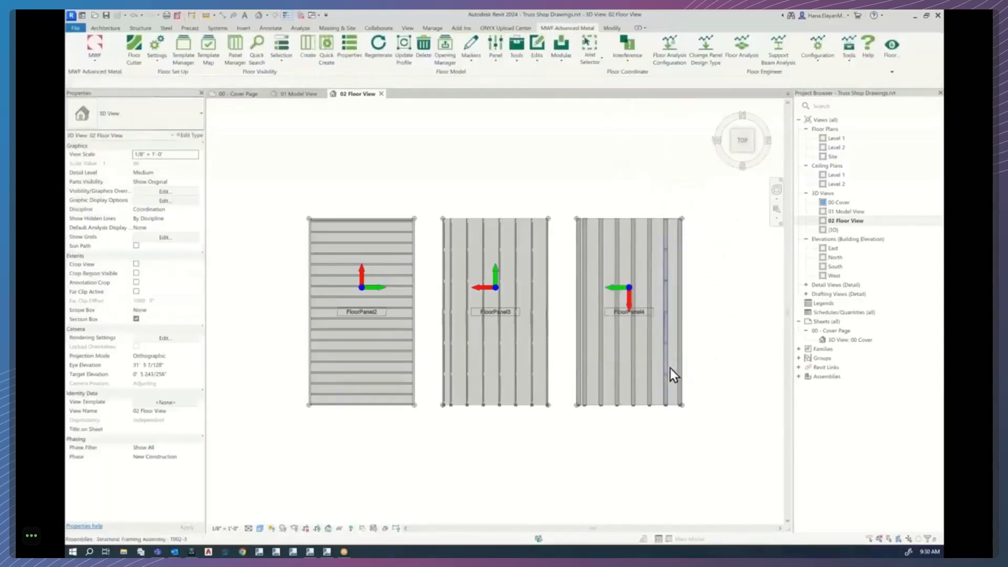
click(575, 29)
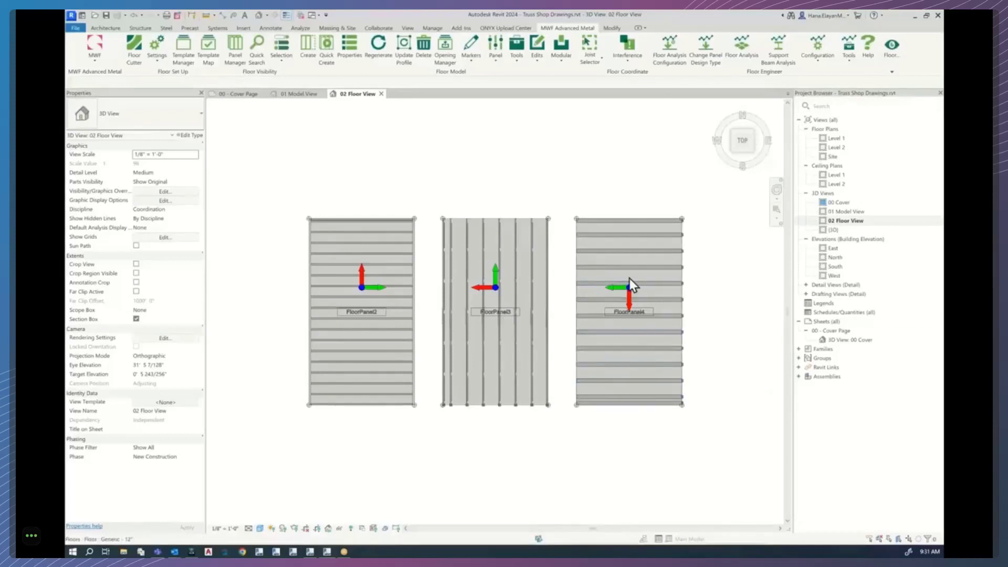
shift+middle_drag(613, 321, 613, 385)
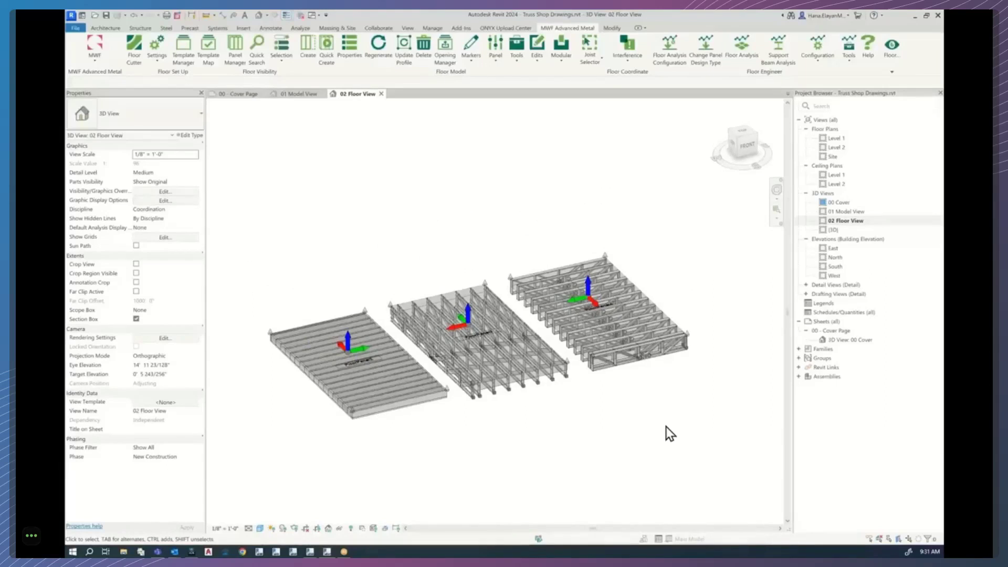
Select a joist in the joist floor panel and look at the Floor Manufacture drawing and output tools.
click(397, 388)
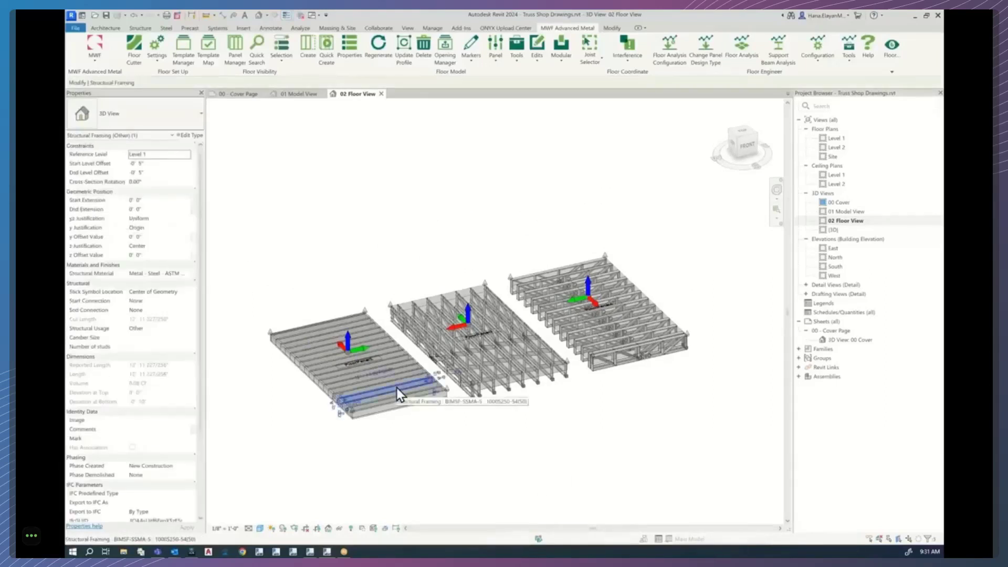
scroll(339, 361, up, 2)
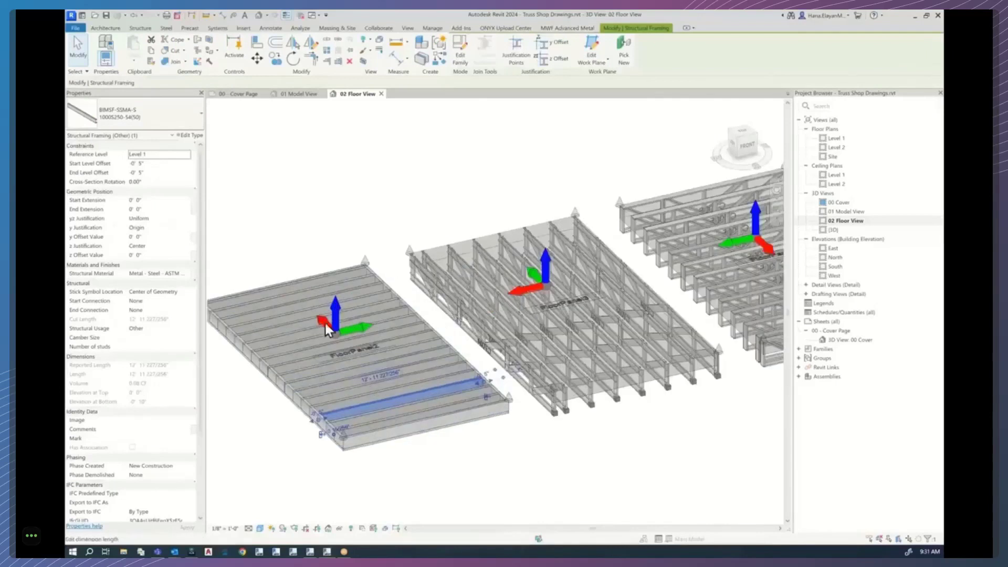
scroll(358, 345, down, 2)
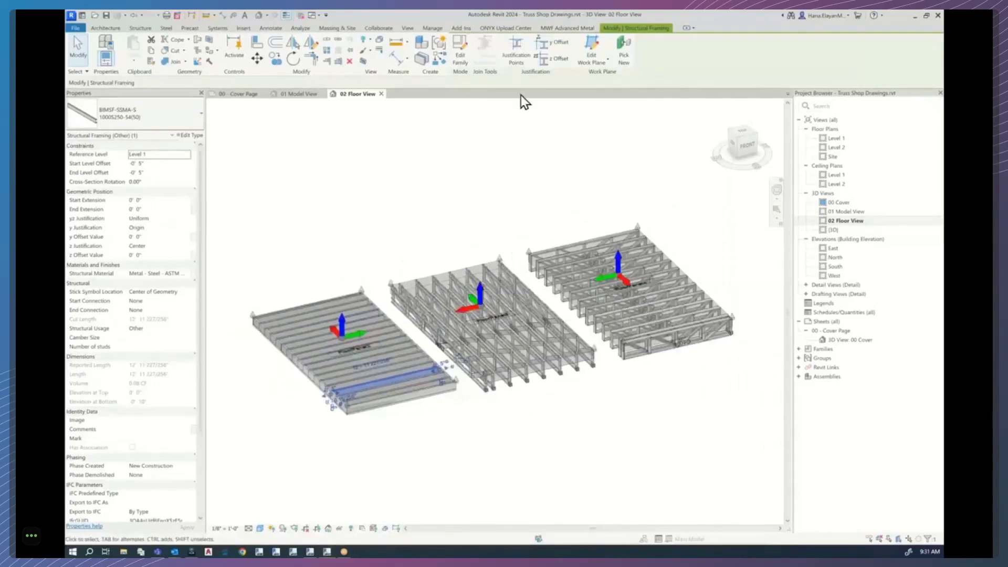
click(564, 27)
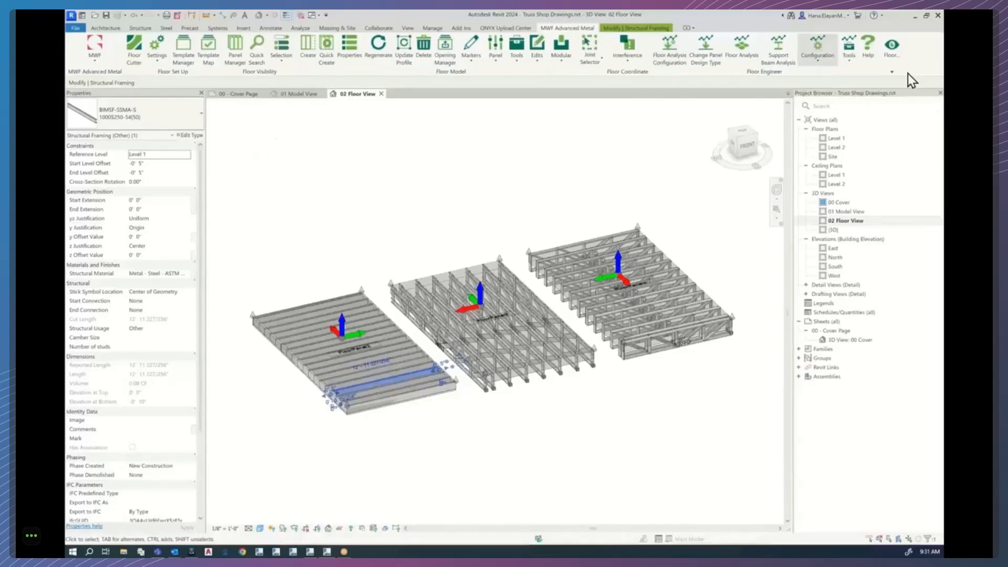
mouse_move(892, 74)
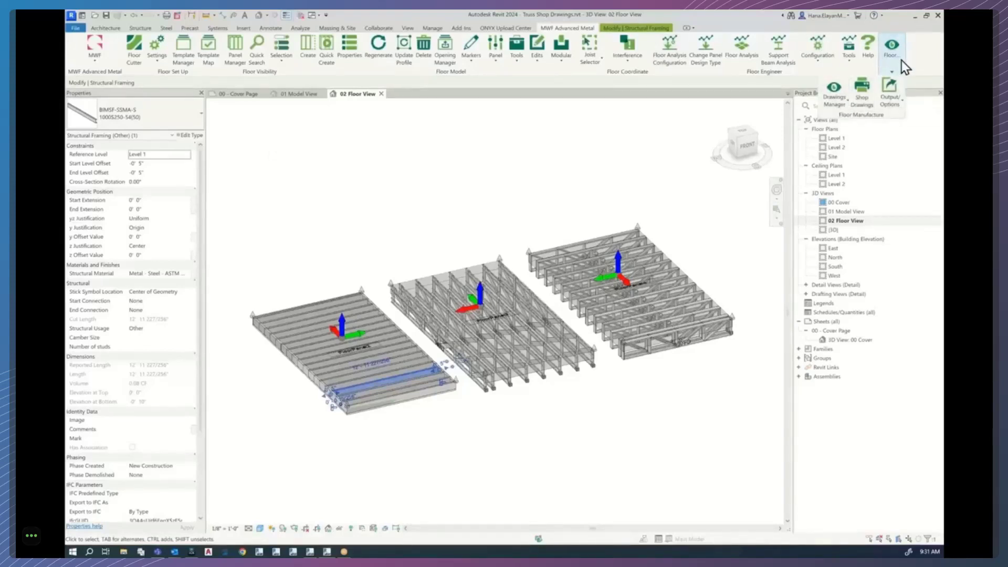
click(840, 106)
Switch MWF to the Truss module with trusses of both truss panels selected, clear the selection, and open the 01 Model View.
click(547, 330)
drag(661, 422, 547, 331)
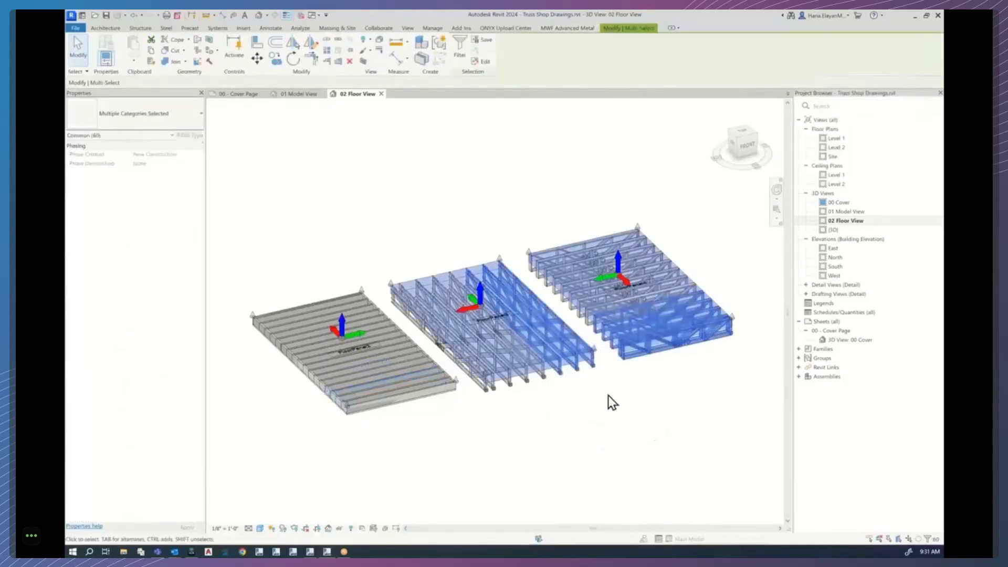
click(559, 27)
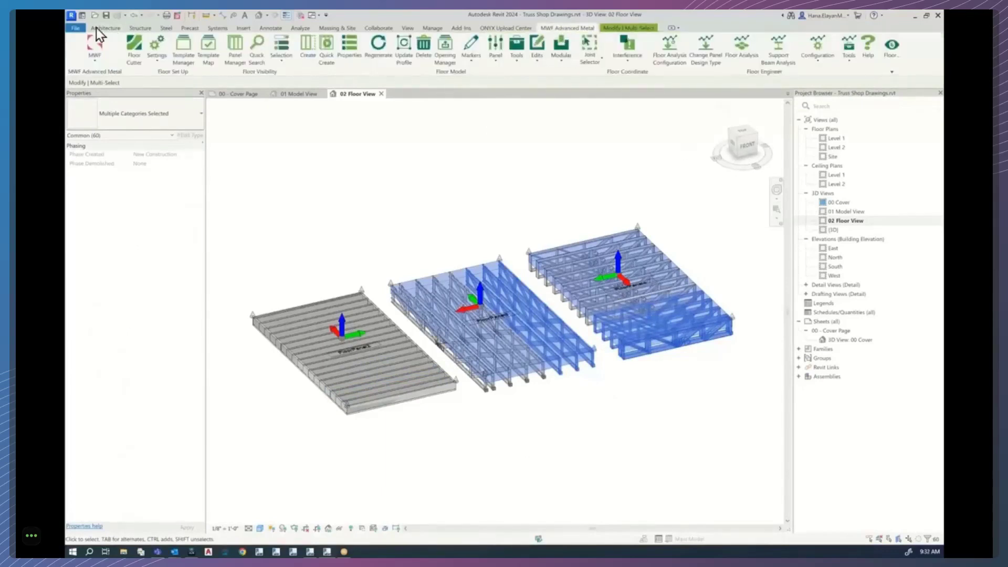
click(99, 62)
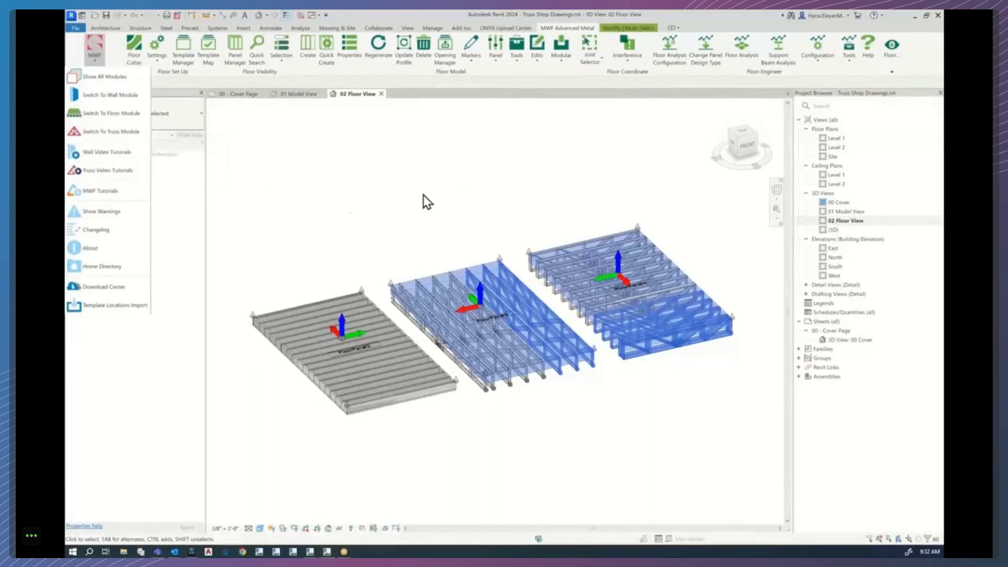
click(141, 131)
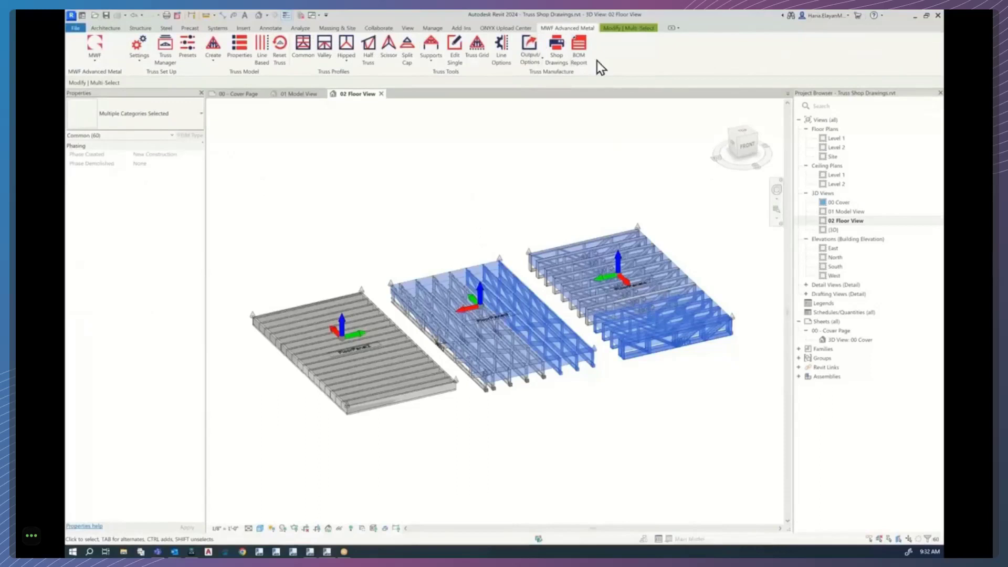
click(544, 146)
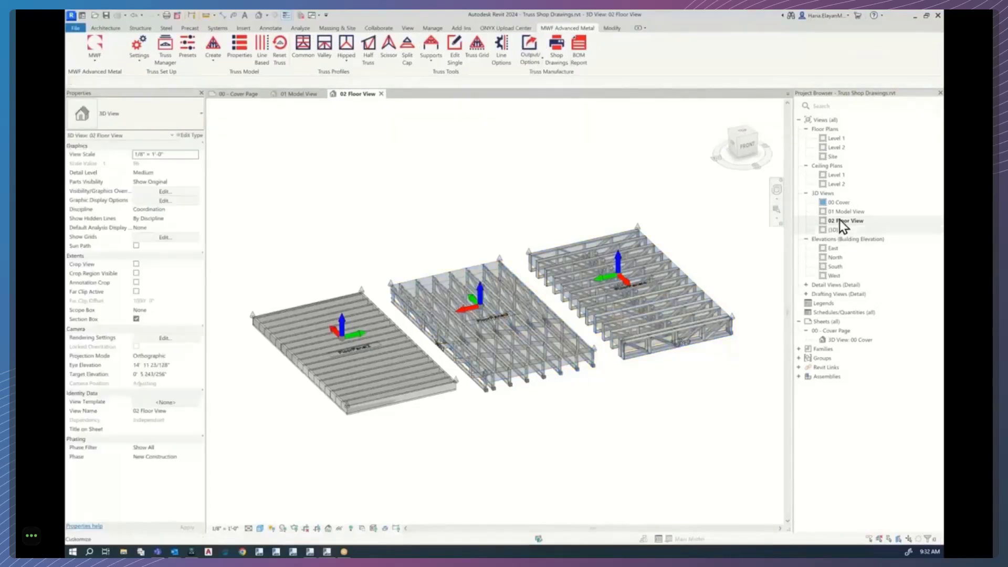
double_click(844, 212)
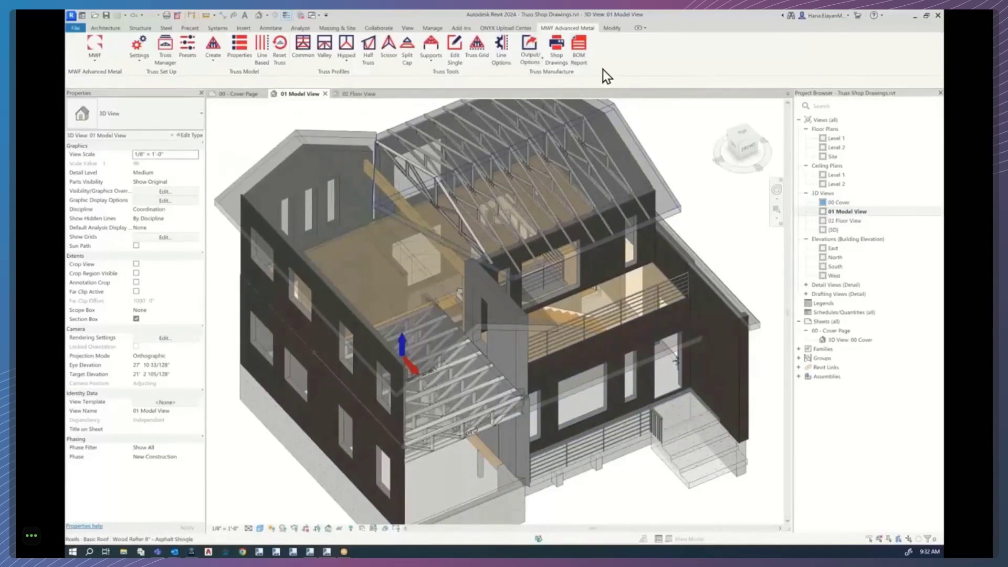
Open the truss Shop Drawings settings and start editing the TrussDrawingOptions view option file from the Default folder.
click(542, 62)
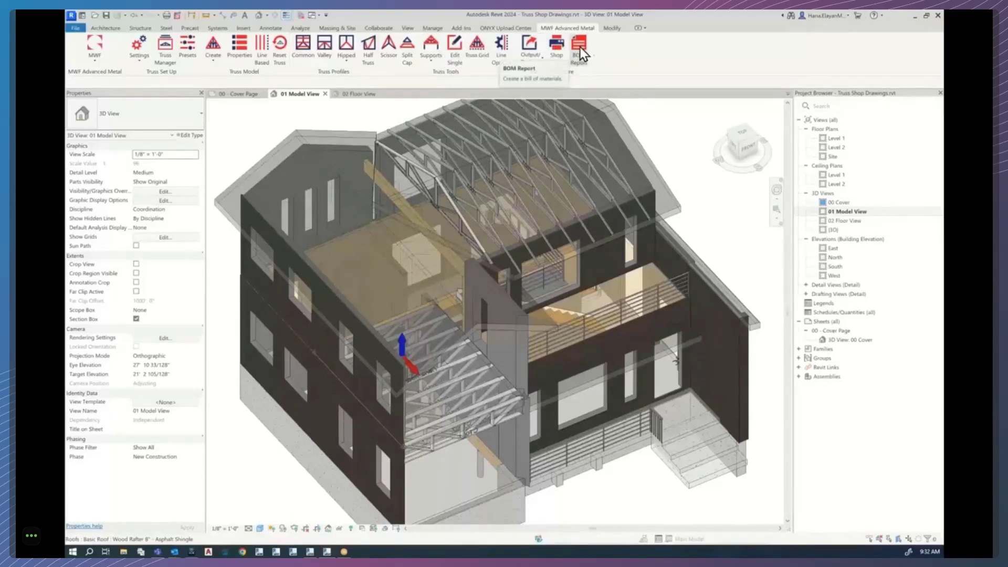
click(559, 49)
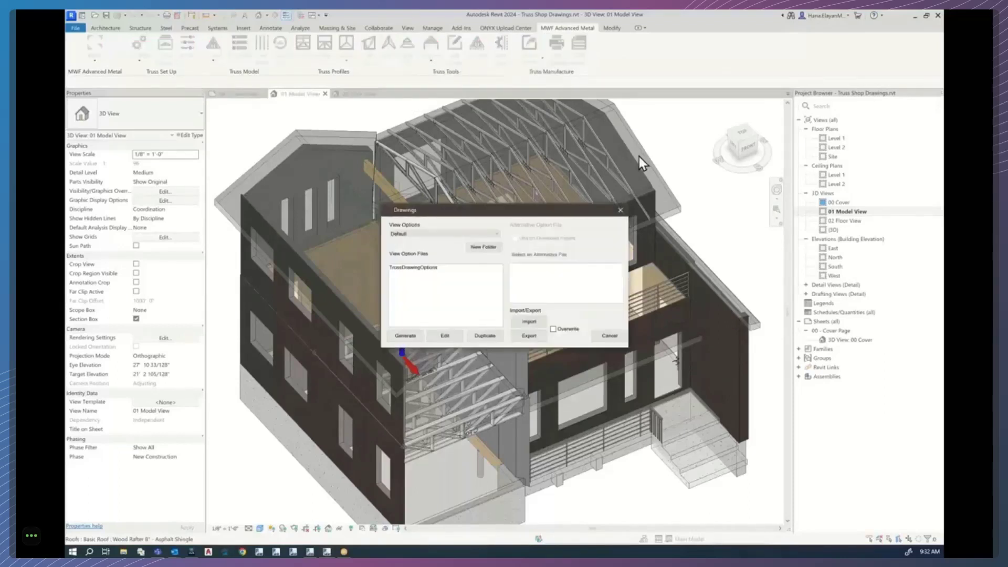
drag(557, 213, 584, 175)
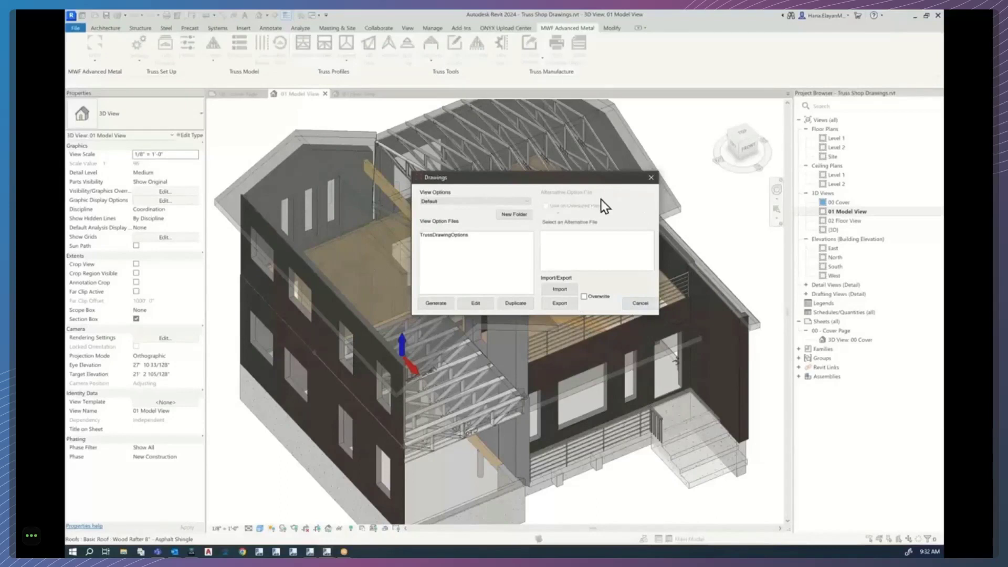
click(443, 202)
click(443, 203)
click(455, 236)
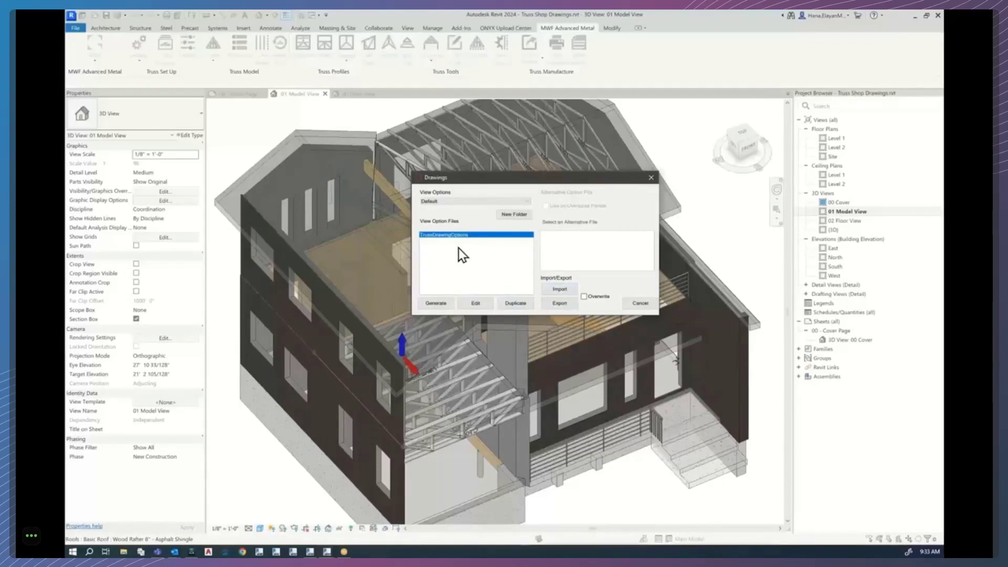
click(475, 304)
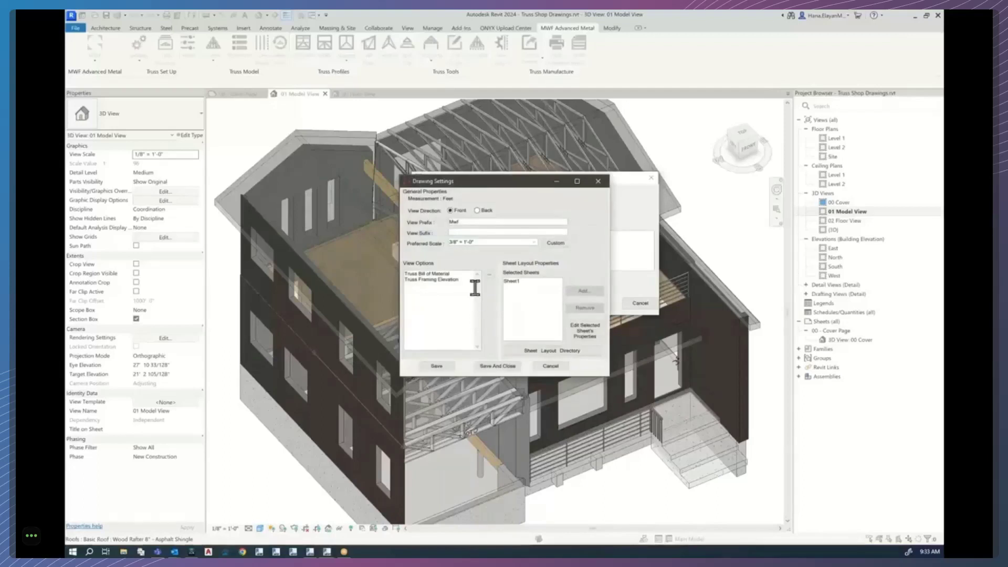
Review the view prefix, view suffix and preferred scale in the drawing settings, and look at the custom scale options without changing them.
drag(481, 183, 507, 171)
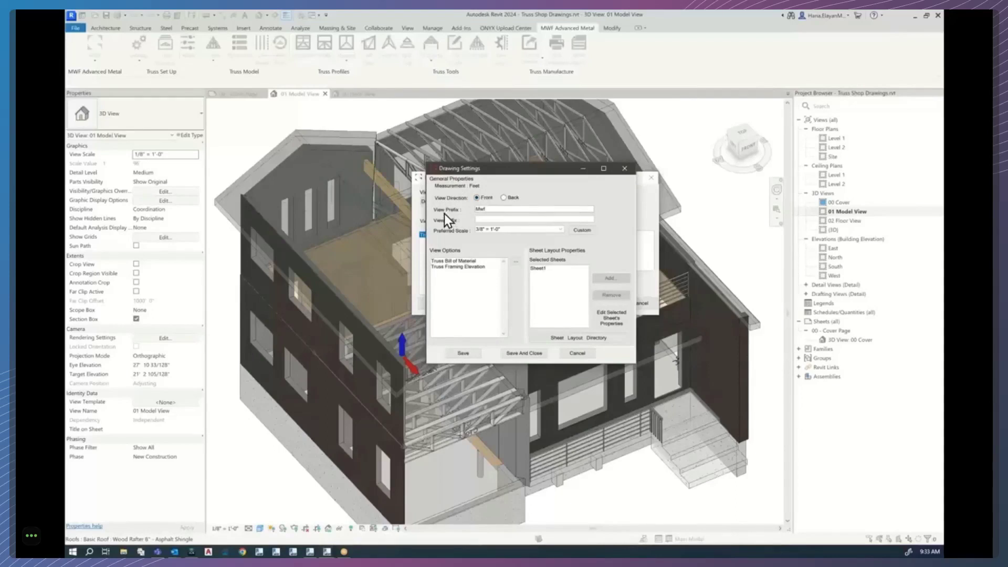
double_click(480, 209)
click(481, 218)
double_click(501, 230)
click(582, 231)
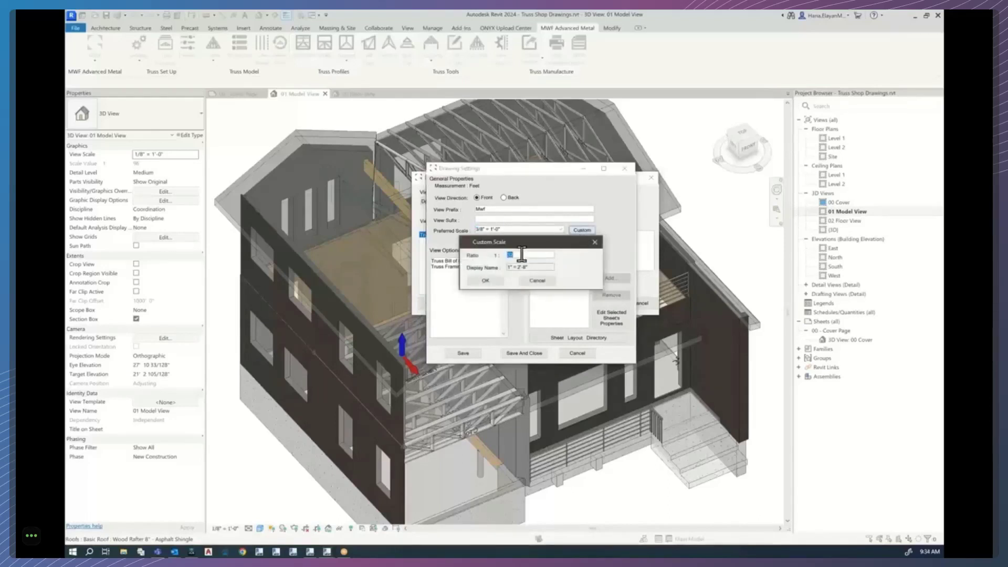
click(595, 244)
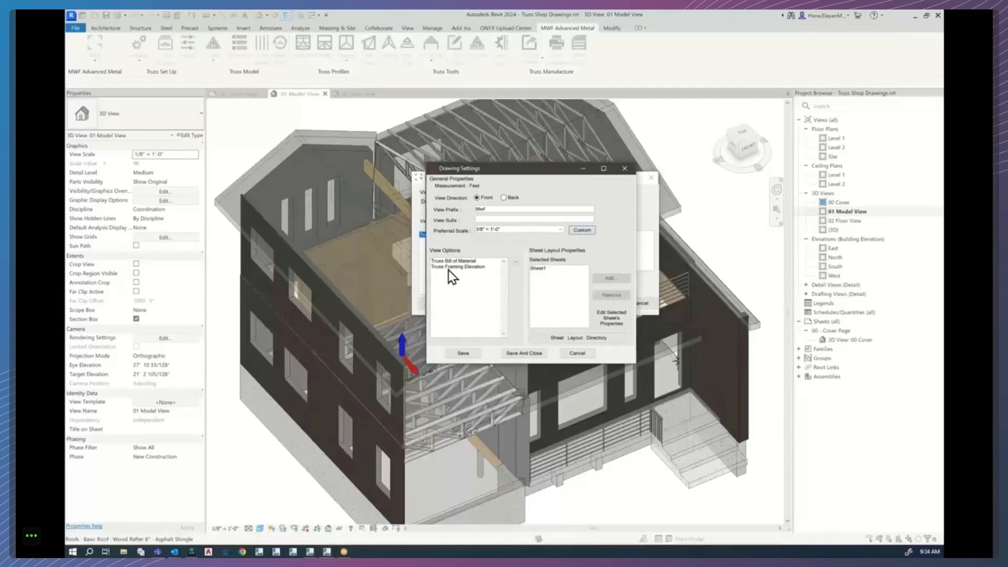
Look through the truss bill of material and framing elevation view options and Sheet1, and inspect the files in the sheet layout directory.
click(449, 261)
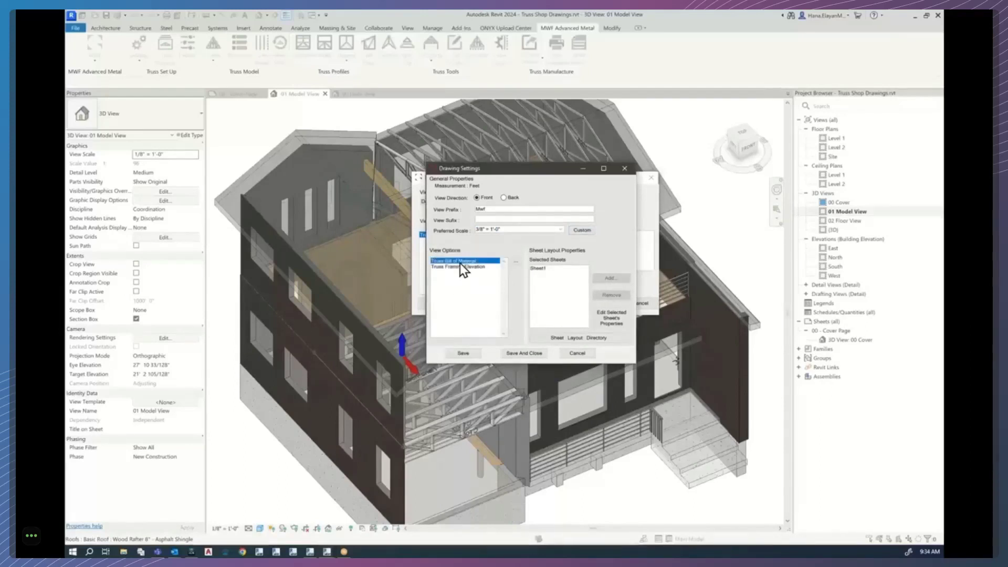
click(456, 266)
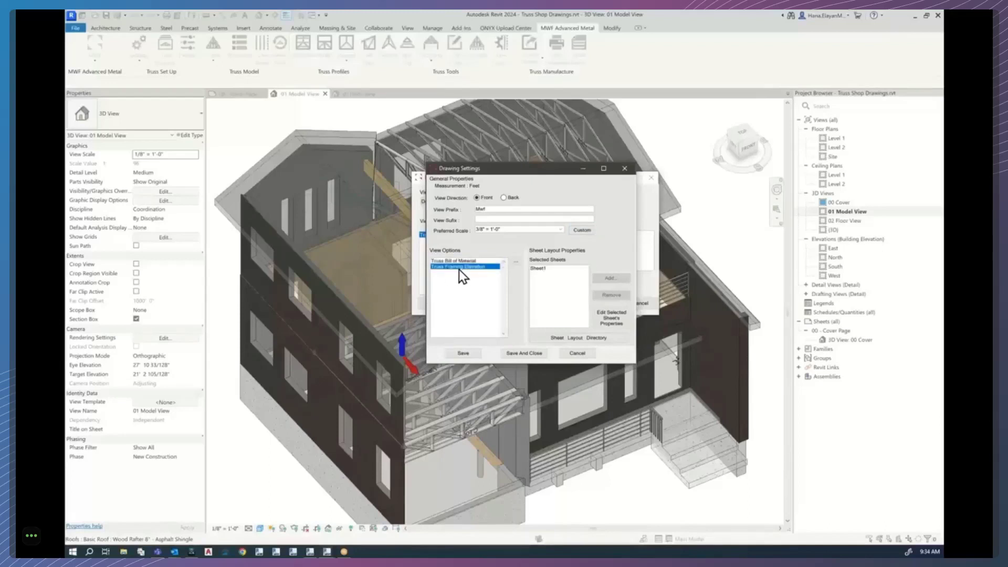
click(540, 268)
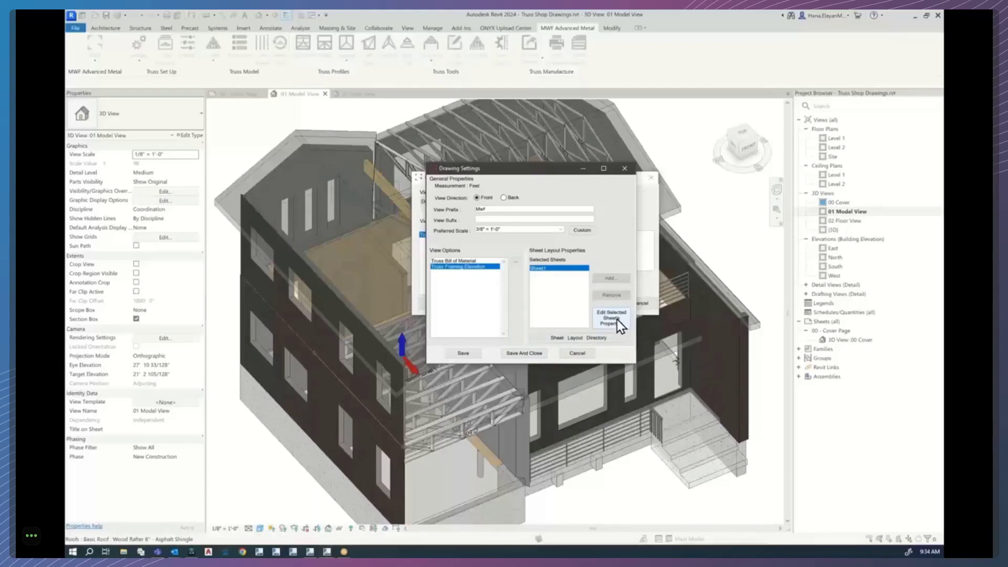
click(578, 338)
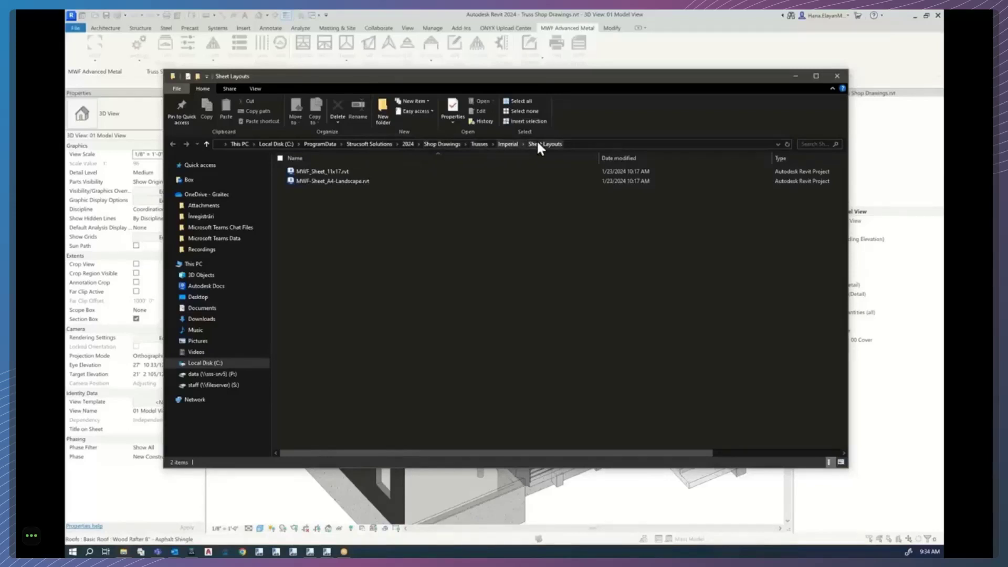
click(335, 171)
click(335, 182)
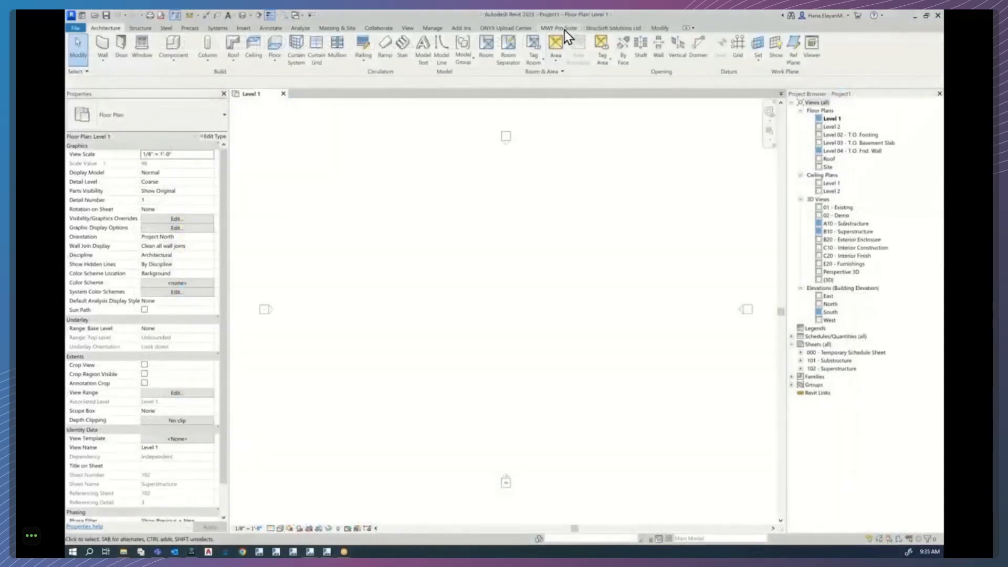
Switch to the Revit 2023 project and open the MWF home directory from the MWF Pro Suite tools.
click(565, 28)
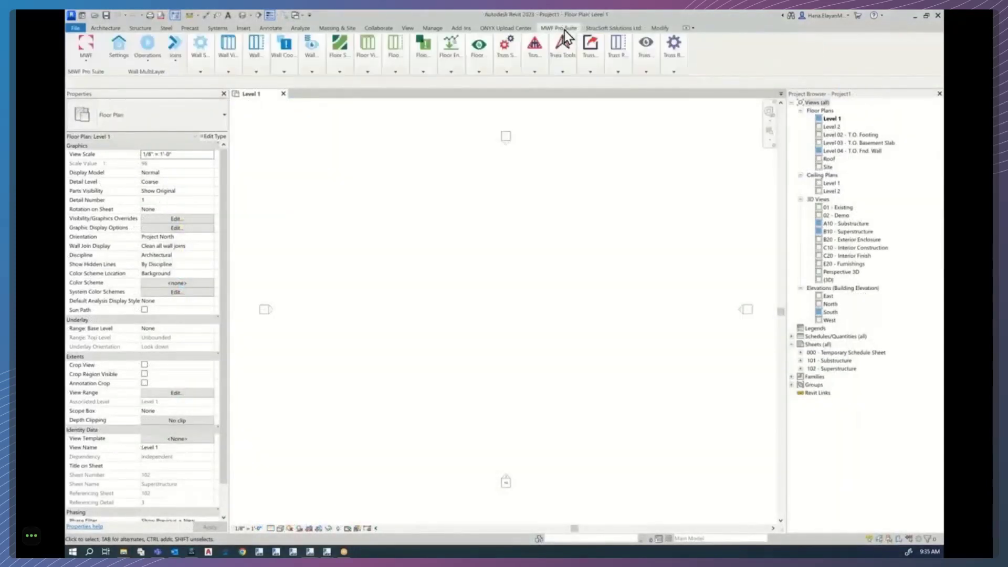
click(84, 62)
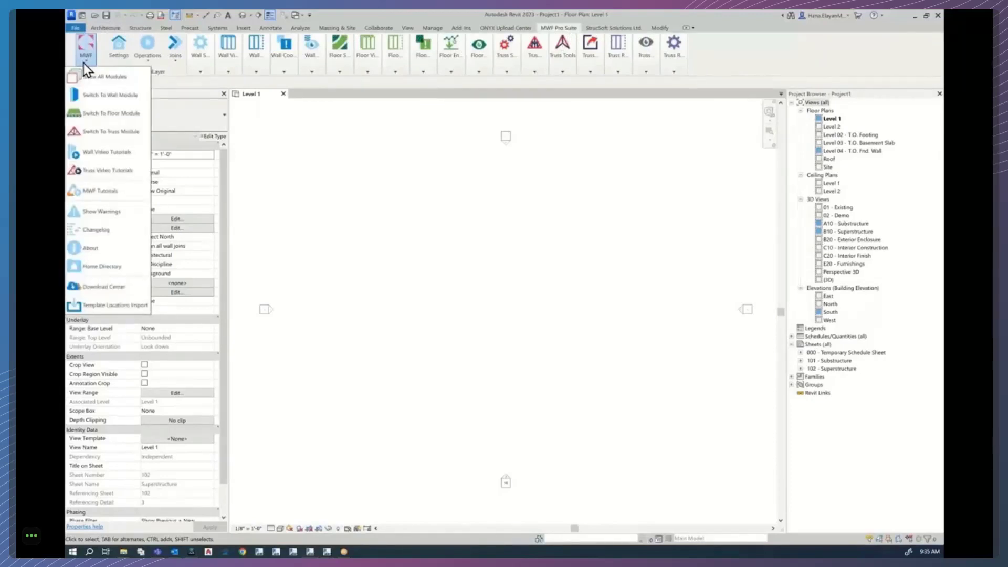
click(518, 336)
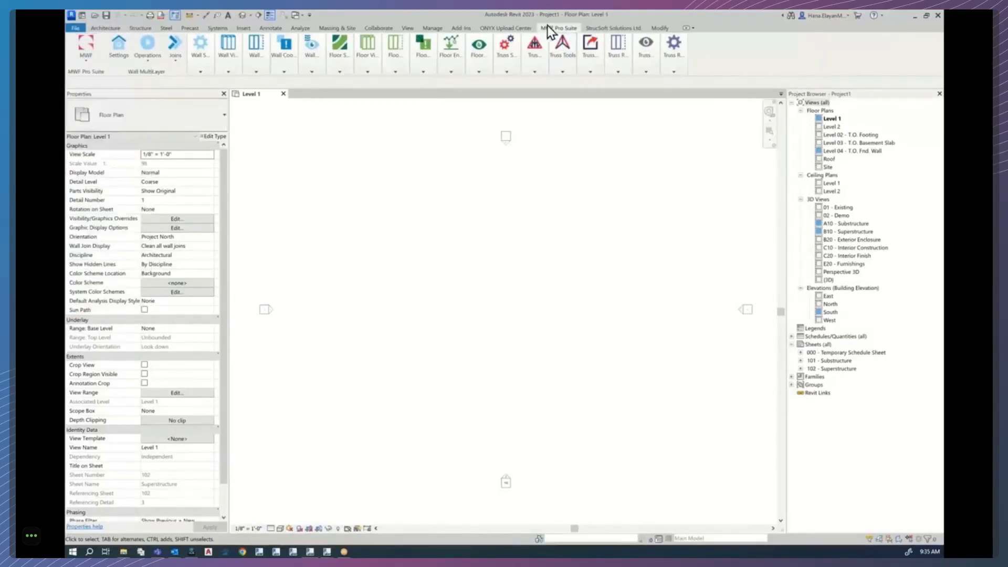
click(83, 63)
drag(590, 96, 588, 101)
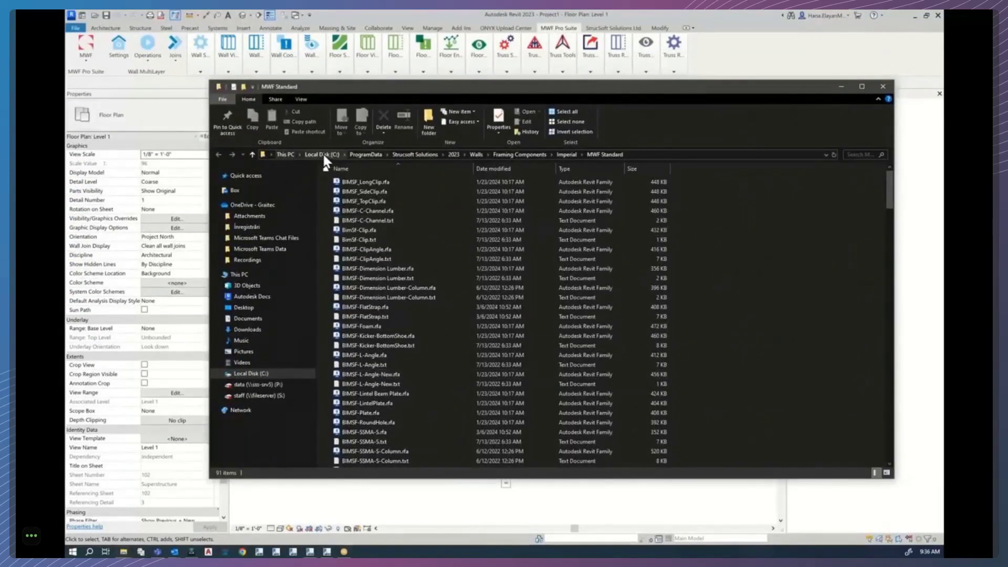
Browse from the 2023 folder to the imperial truss layouts under Shop Drawings and open MWF_Sheet_11x17.rvt.
click(453, 155)
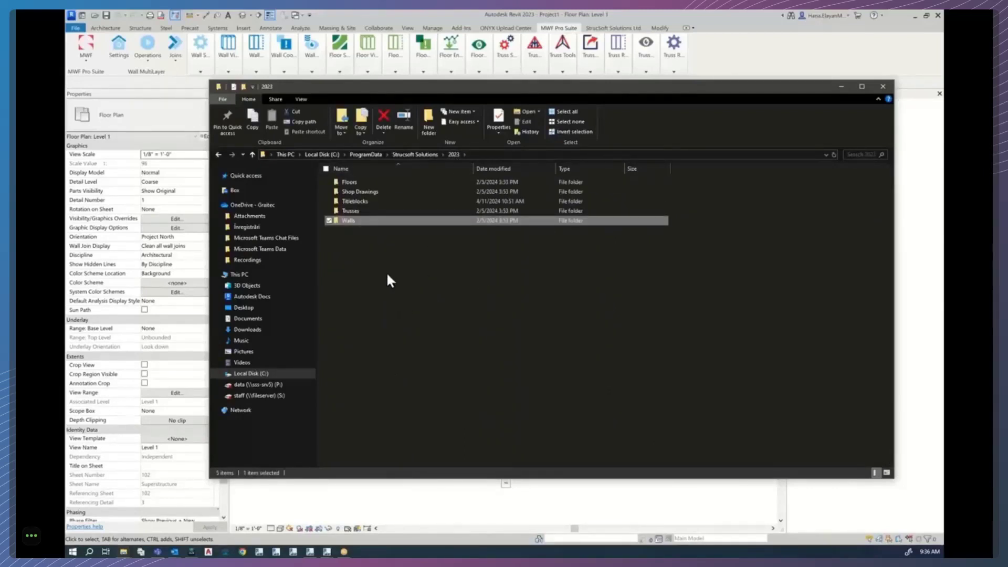
double_click(362, 191)
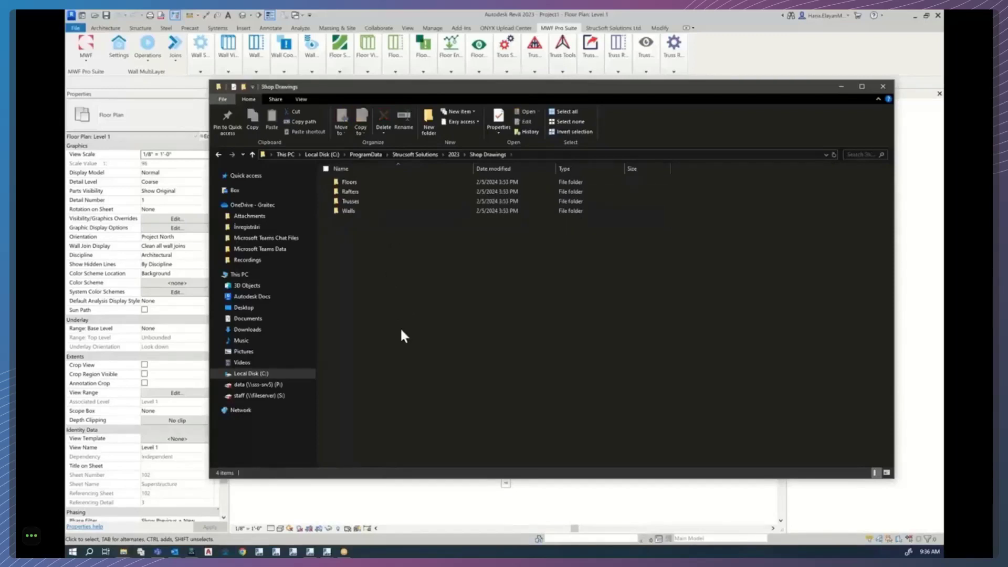
click(351, 201)
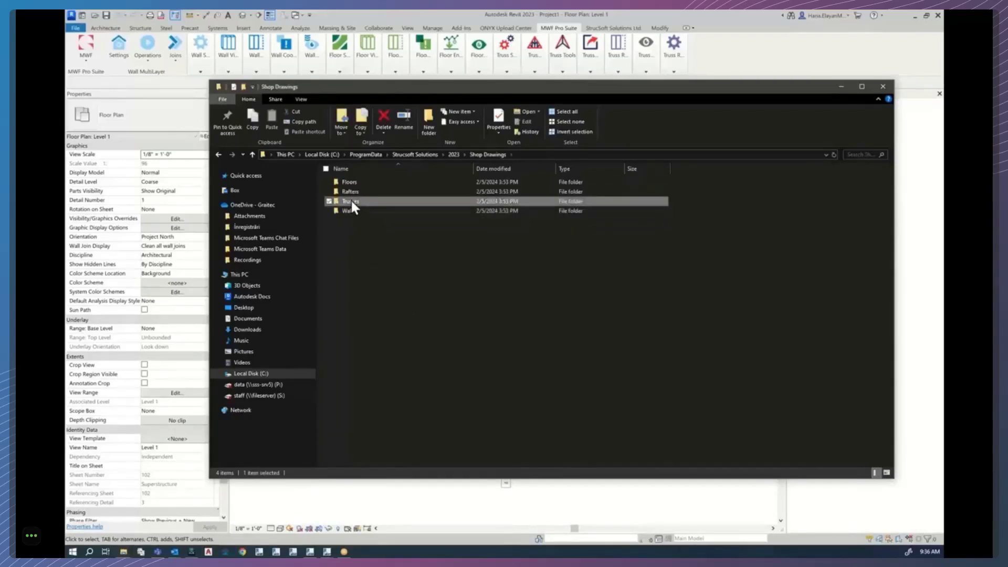
double_click(352, 201)
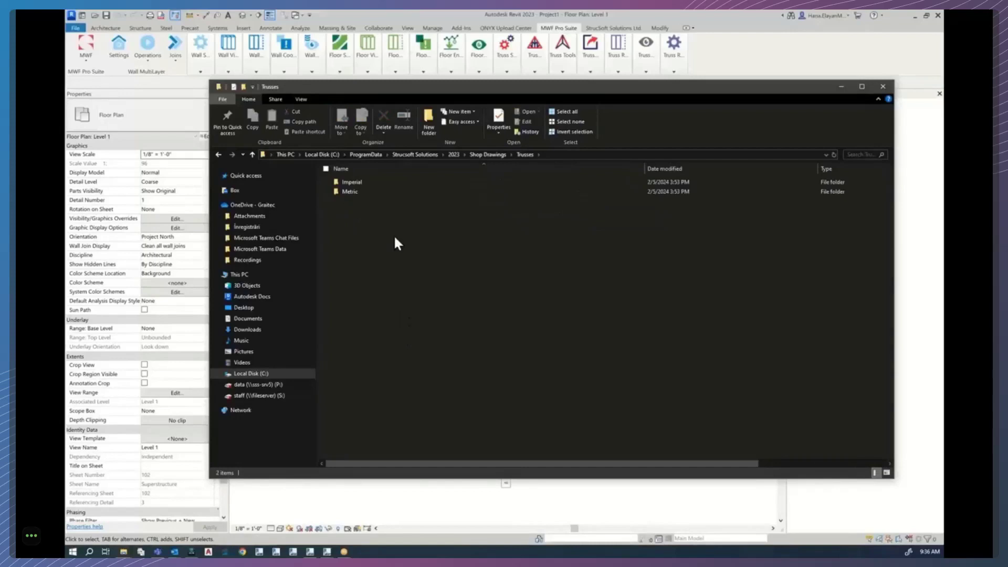
double_click(351, 181)
double_click(357, 192)
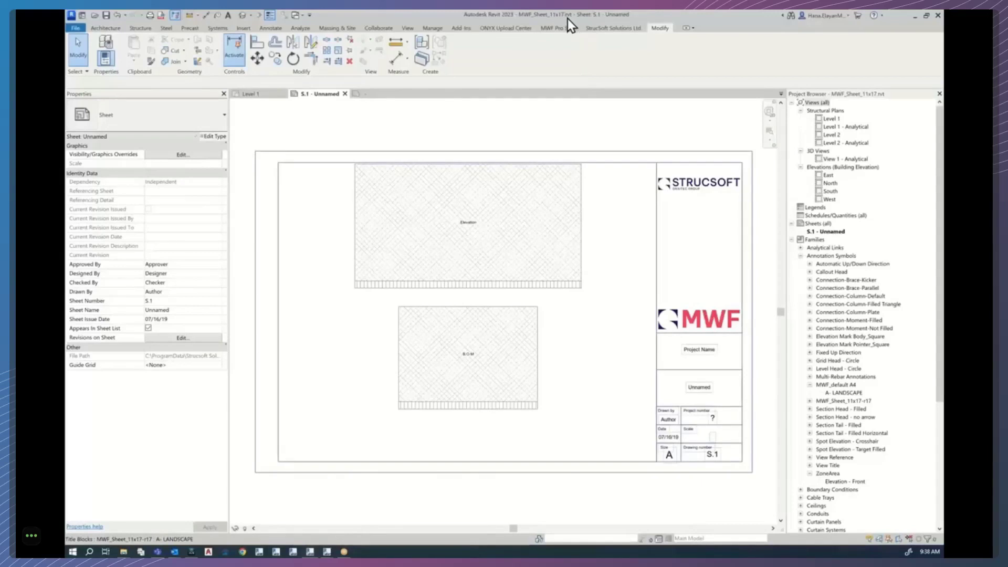
Open the sheet's title block family MWF_Sheet_11x17-r17 to examine it, and close it without saving.
click(591, 154)
double_click(603, 163)
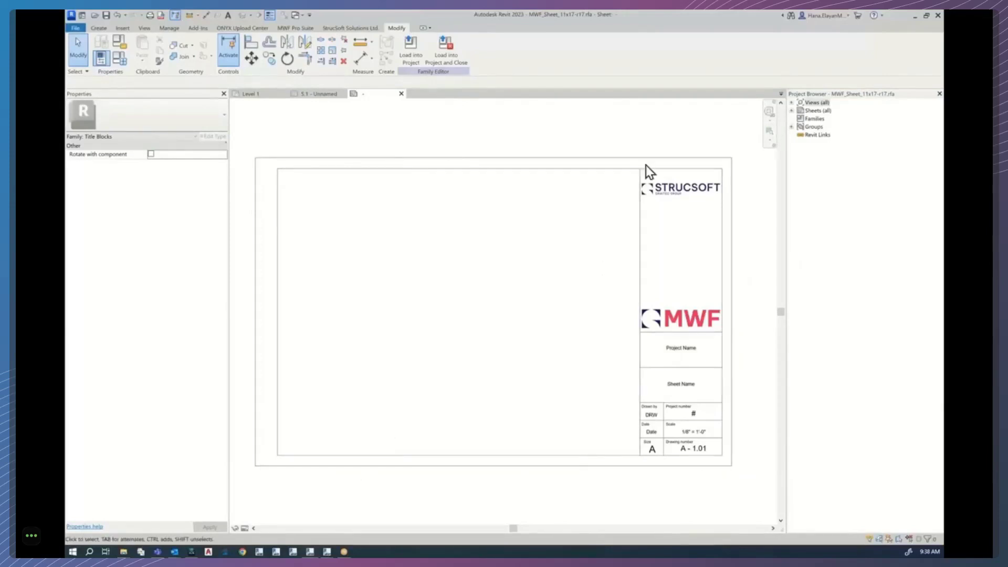
click(403, 94)
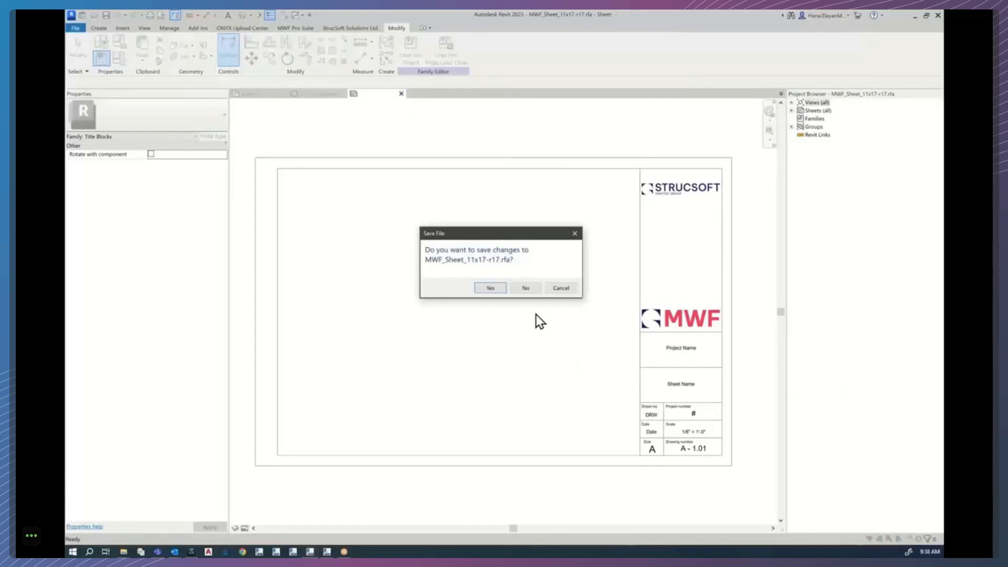
click(531, 291)
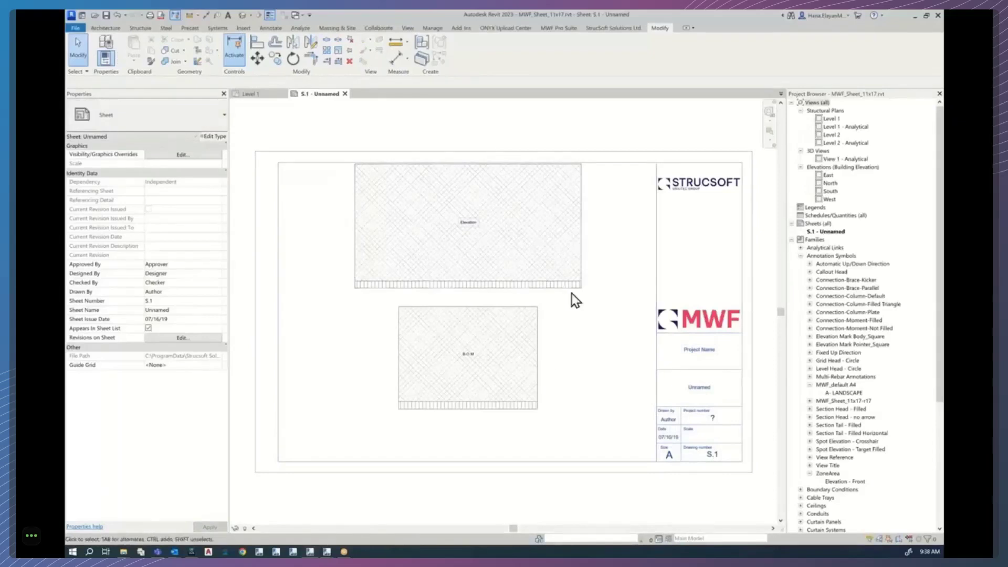
Inspect the dimensions and names of the Elevation and B.O.M zone areas on the sheet, and return to the Truss Shop Drawings model.
click(466, 290)
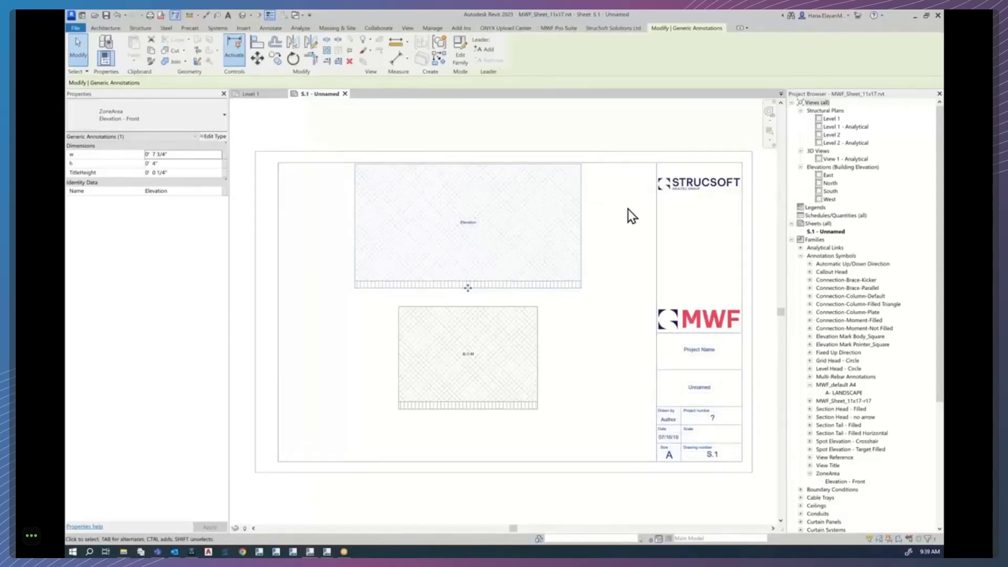
click(577, 368)
click(477, 377)
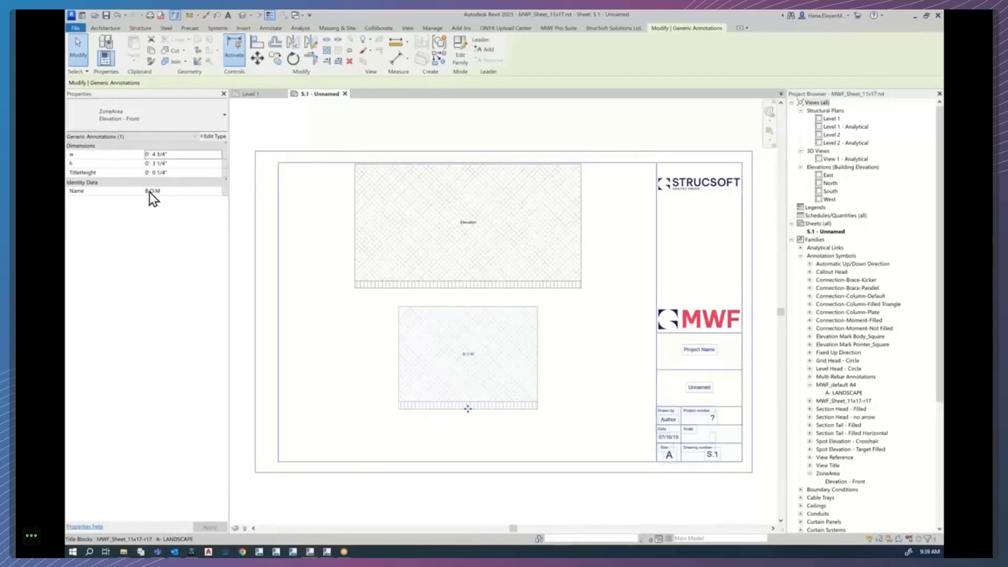
click(483, 289)
click(404, 112)
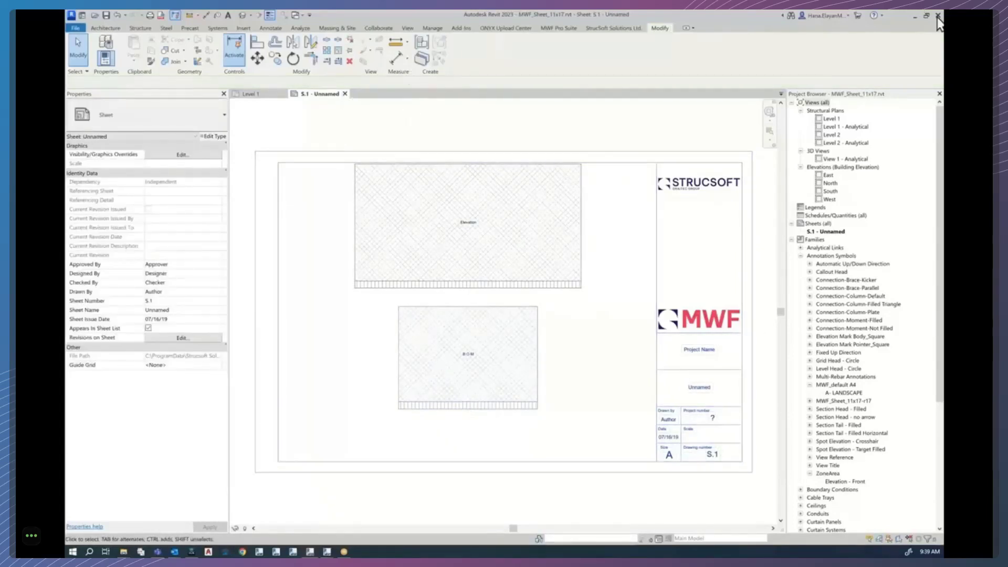
click(914, 18)
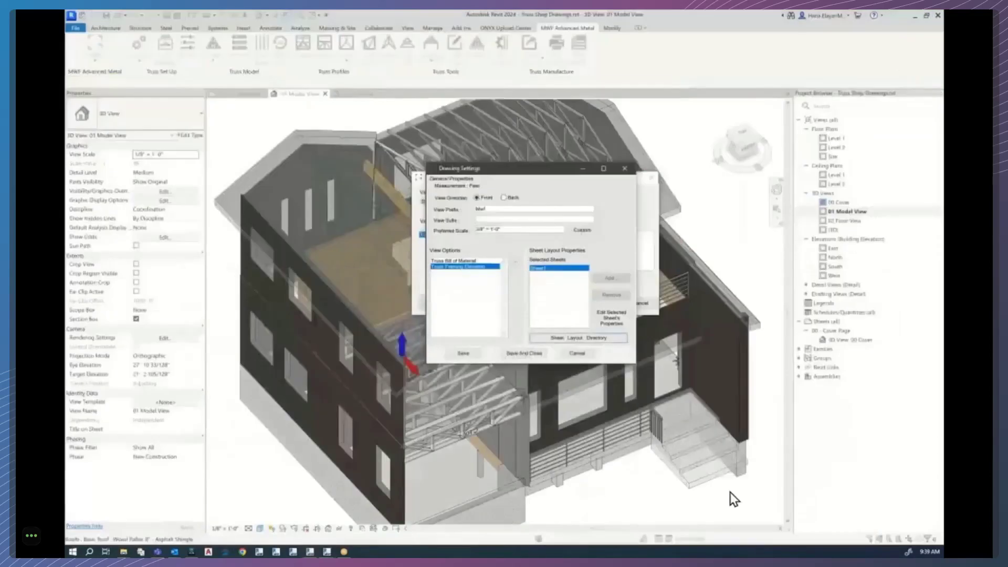
Open the Truss Framing Elevation view options and toggle Display Dimension off and back on.
double_click(459, 266)
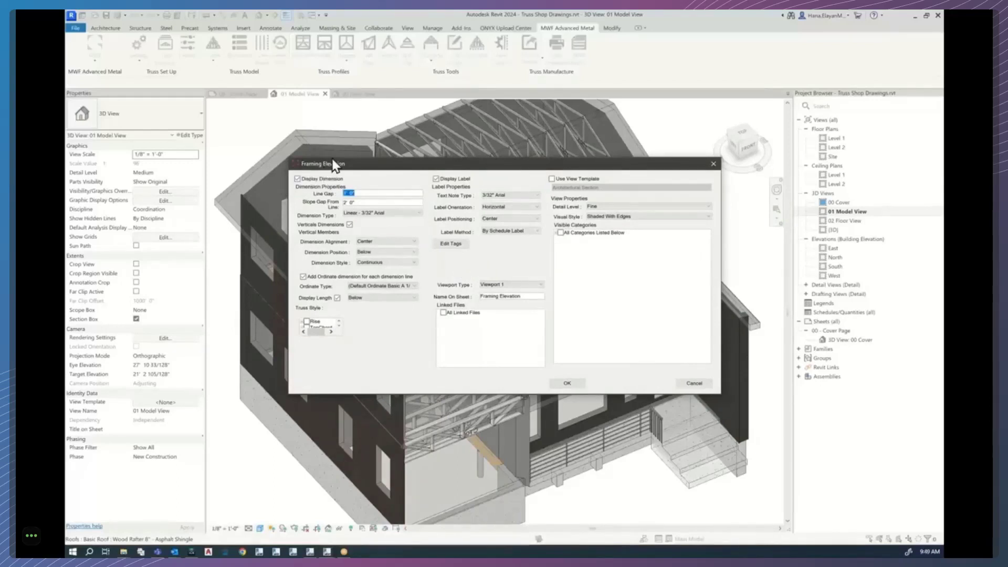
click(299, 180)
click(300, 179)
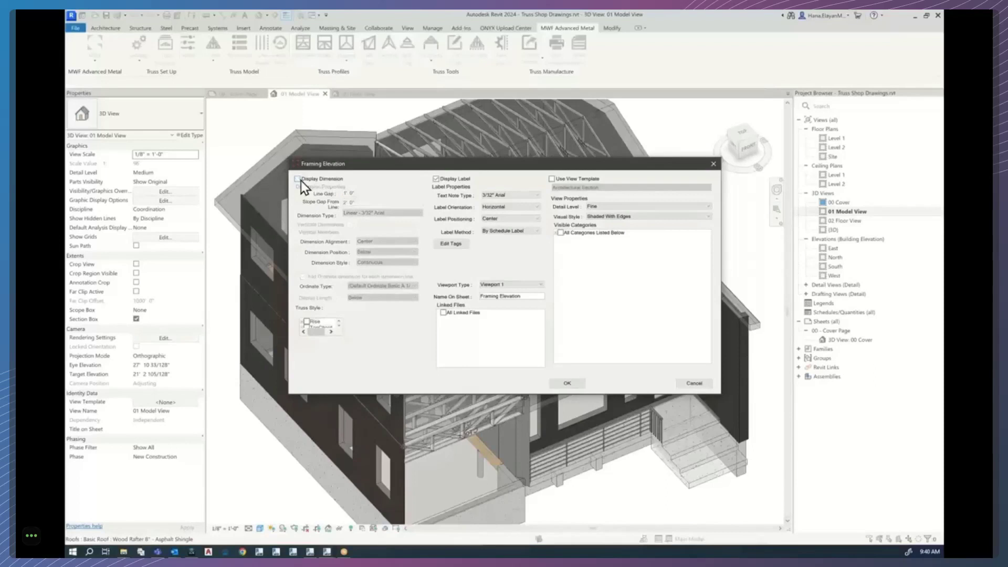
click(299, 180)
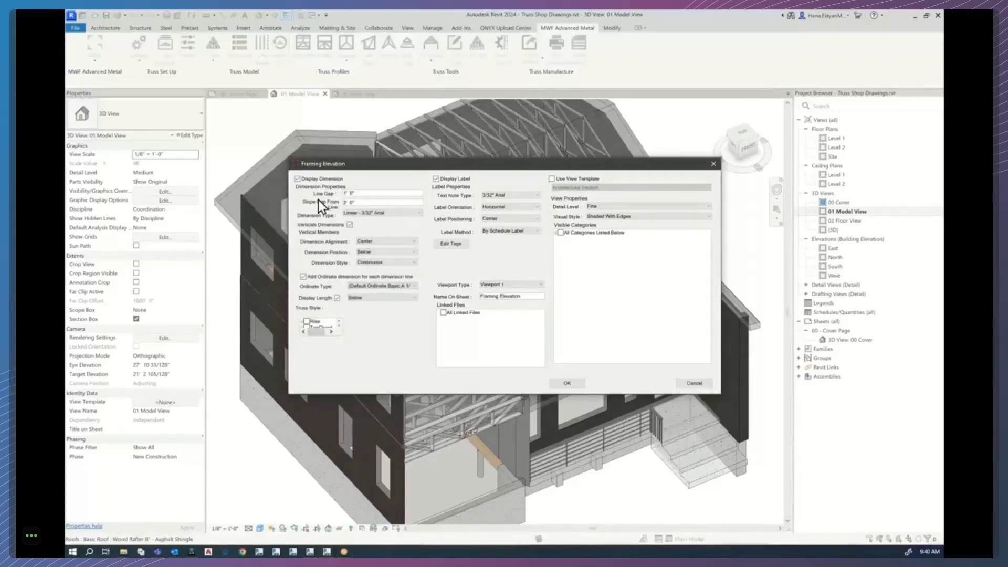
Set the dimension line gap to 1' and keep Linear - 3/32" Arial as the dimension type.
drag(359, 194, 330, 193)
text(1)
key(Tab)
click(371, 216)
click(360, 215)
click(380, 216)
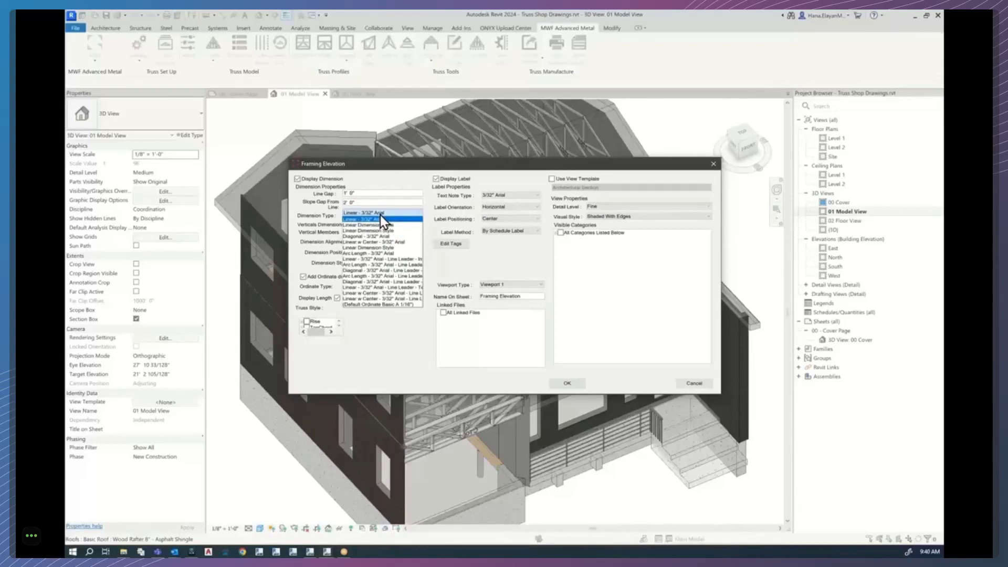
click(380, 216)
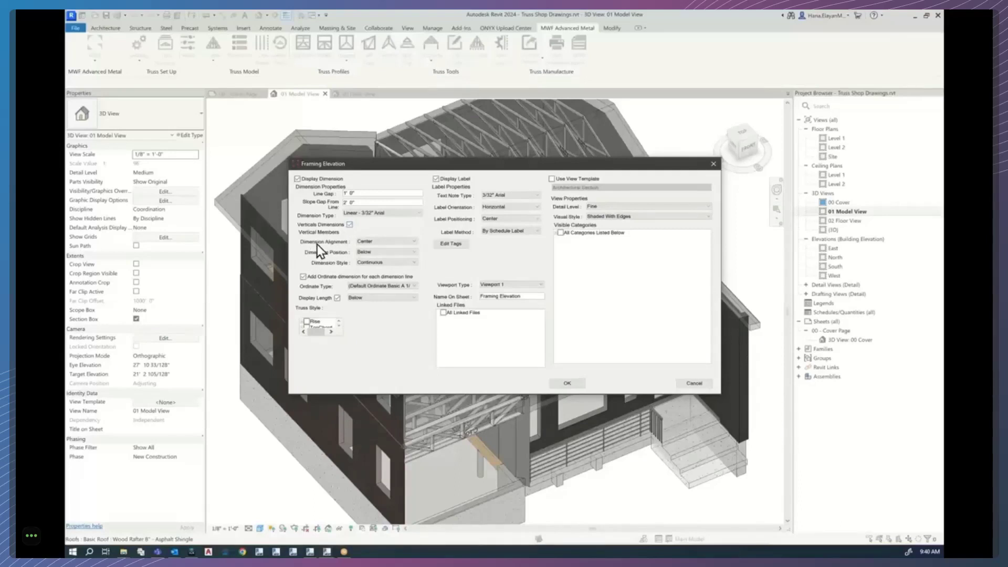
Review the dimension alignment, position and style choices for vertical members, keeping Center, Below and Continuous.
click(377, 241)
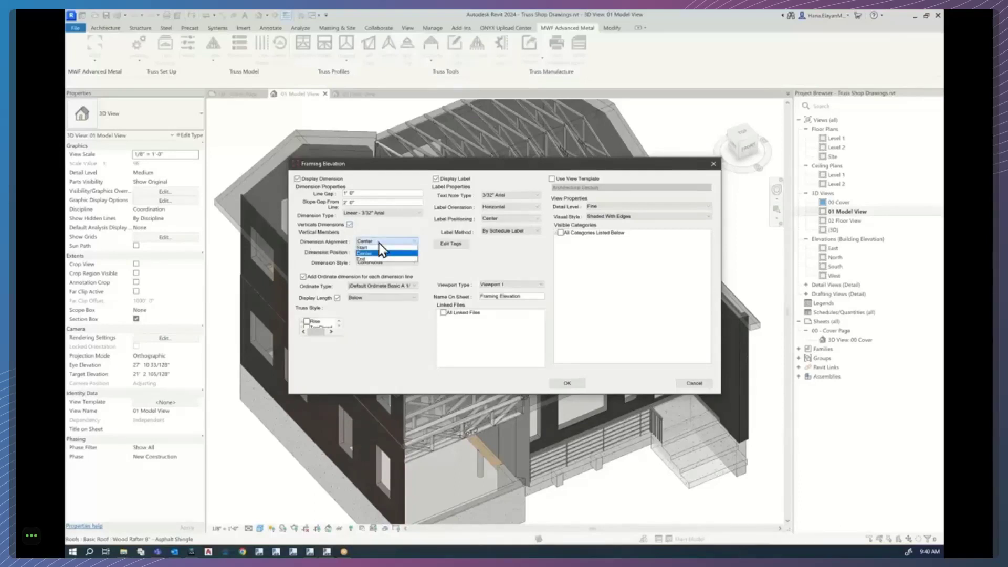
click(379, 243)
click(367, 253)
click(376, 252)
click(377, 262)
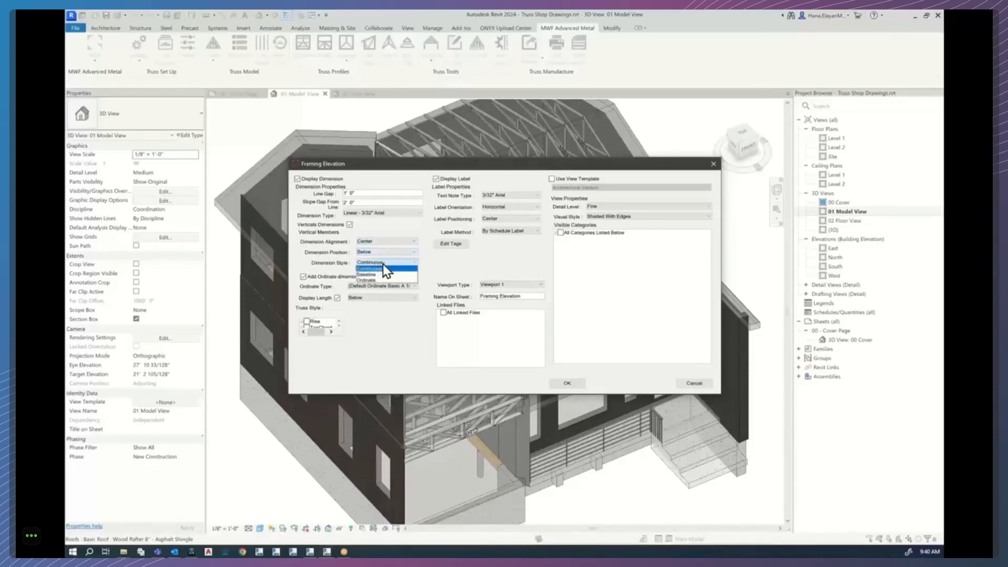
click(380, 266)
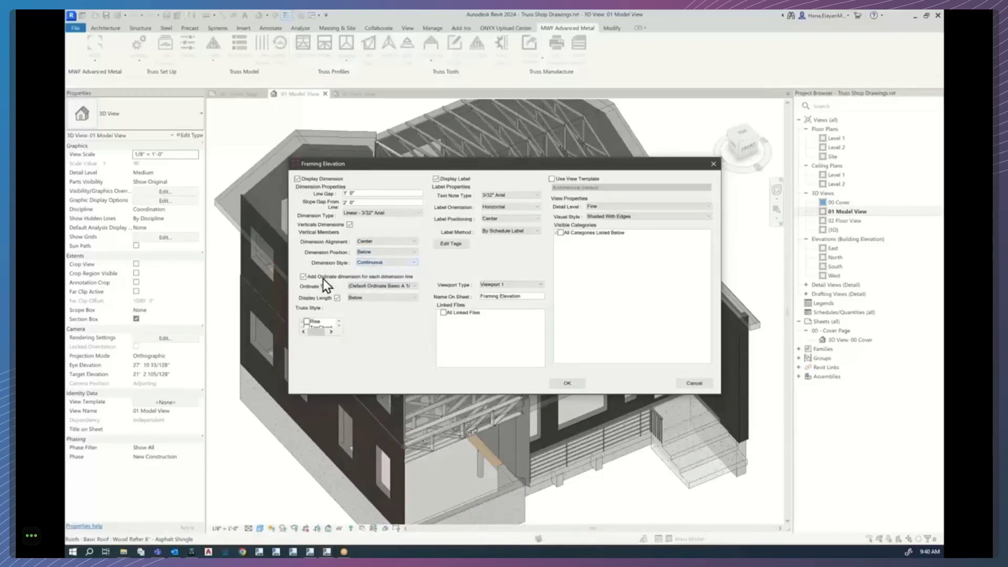
Check the option that adds an ordinate dimension for each dimension line and review the available ordinate types.
click(304, 278)
click(414, 287)
click(389, 293)
click(416, 288)
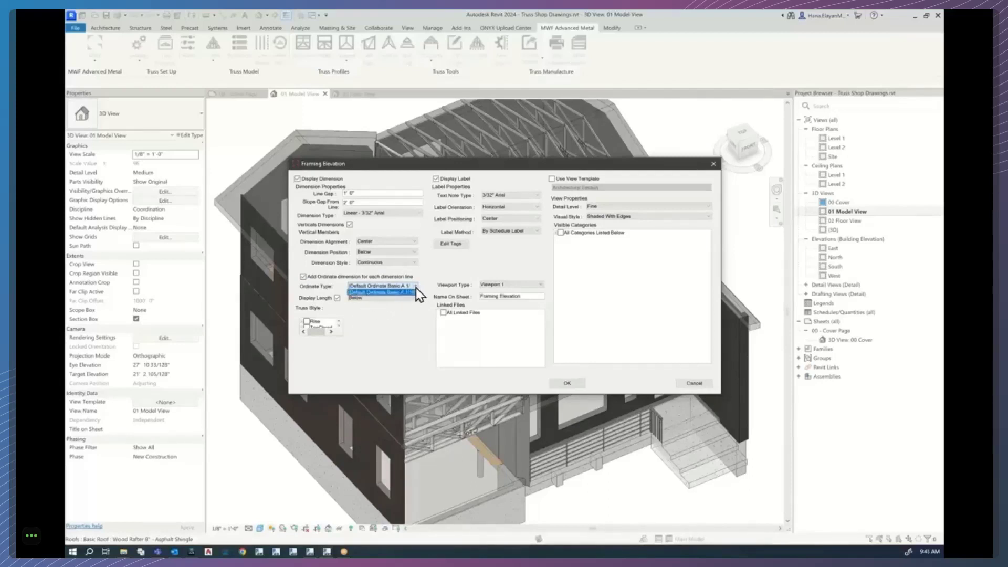
click(405, 317)
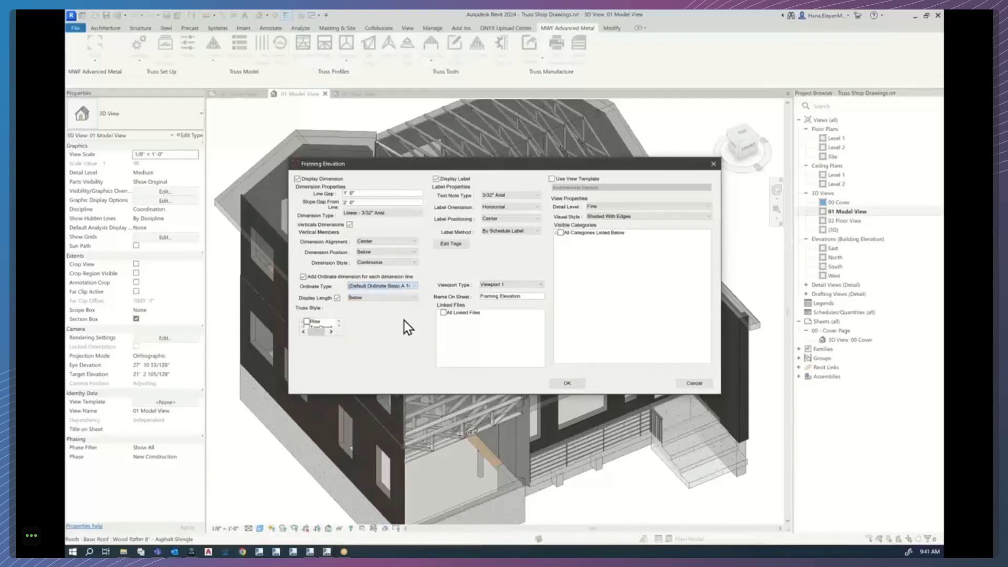
Review the Display Length option with its position choices, and look through the Truss Style list.
click(339, 299)
click(360, 298)
click(361, 298)
click(316, 323)
Review the label's text note type, orientation and positioning choices, keeping 3/32" Arial, Horizontal and Center.
click(504, 195)
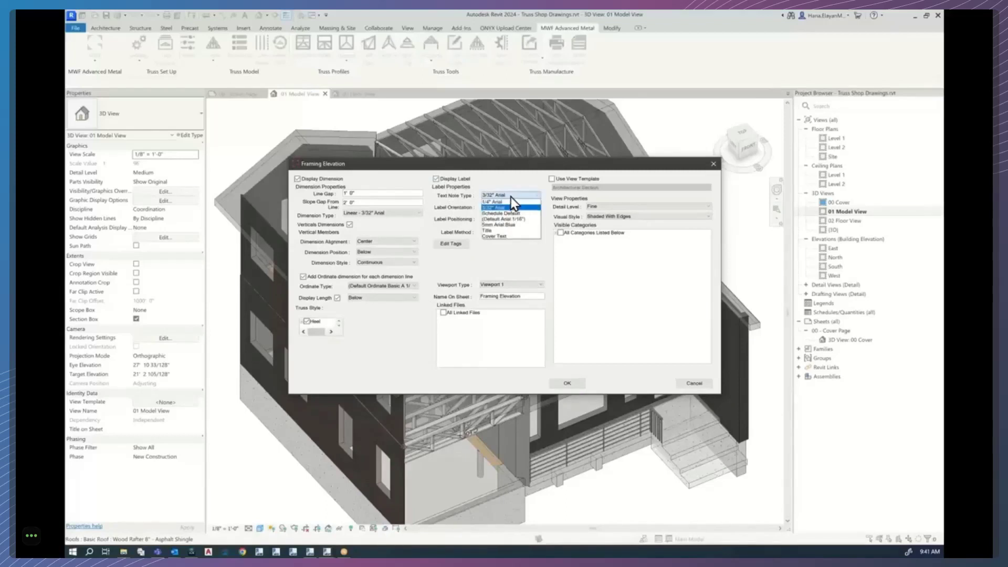
click(509, 195)
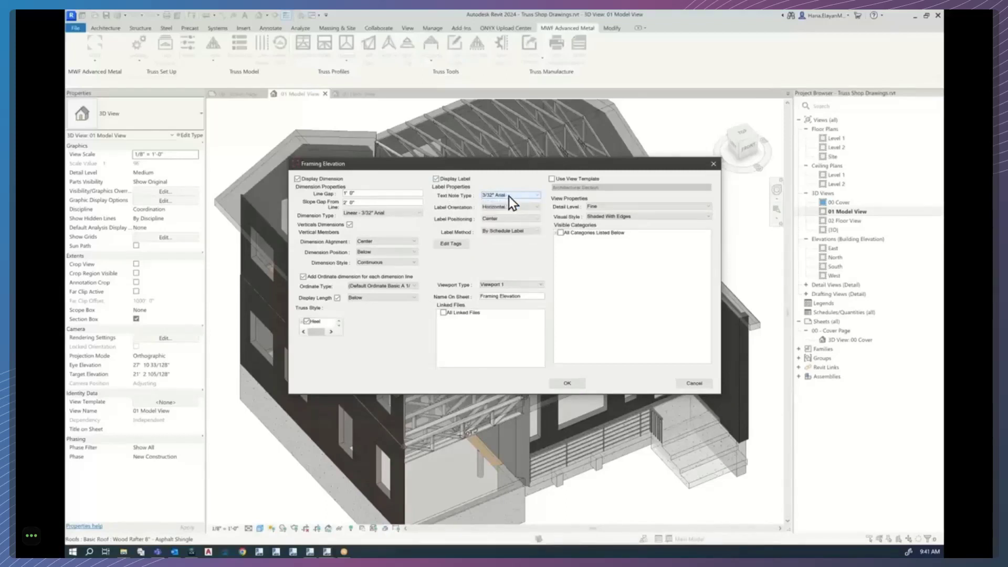
click(502, 206)
click(502, 225)
click(492, 221)
click(506, 222)
Set the label method to By Label.
click(509, 232)
click(494, 238)
click(501, 232)
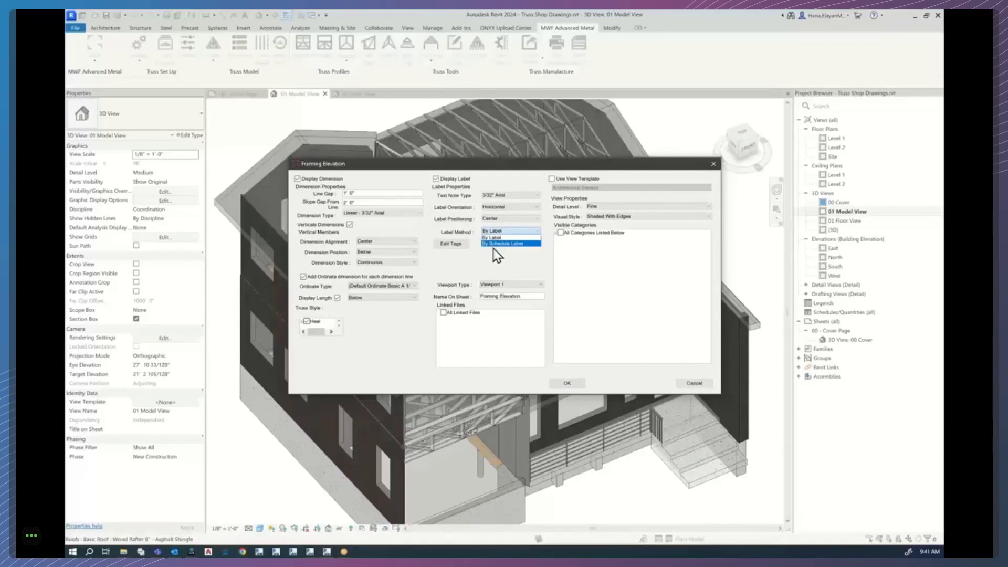
click(497, 238)
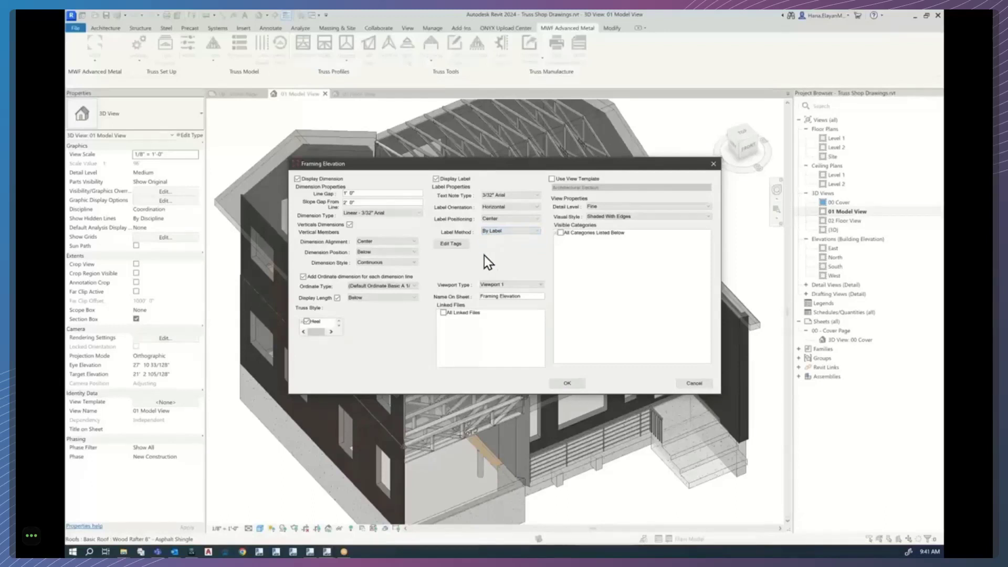
Open the tag mapping to examine the tags assigned to each truss component, and close it without saving.
click(459, 246)
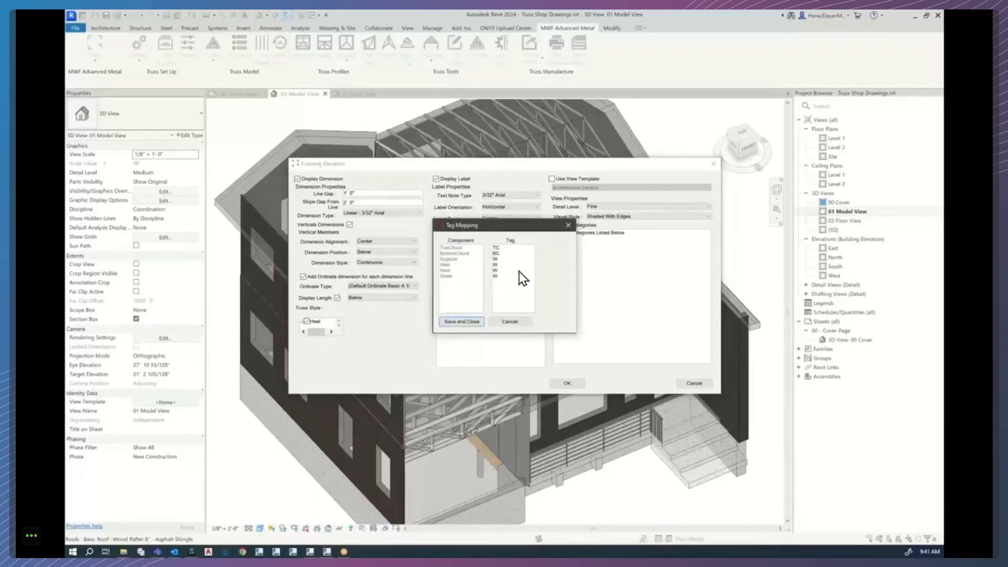
click(496, 270)
click(503, 260)
click(500, 247)
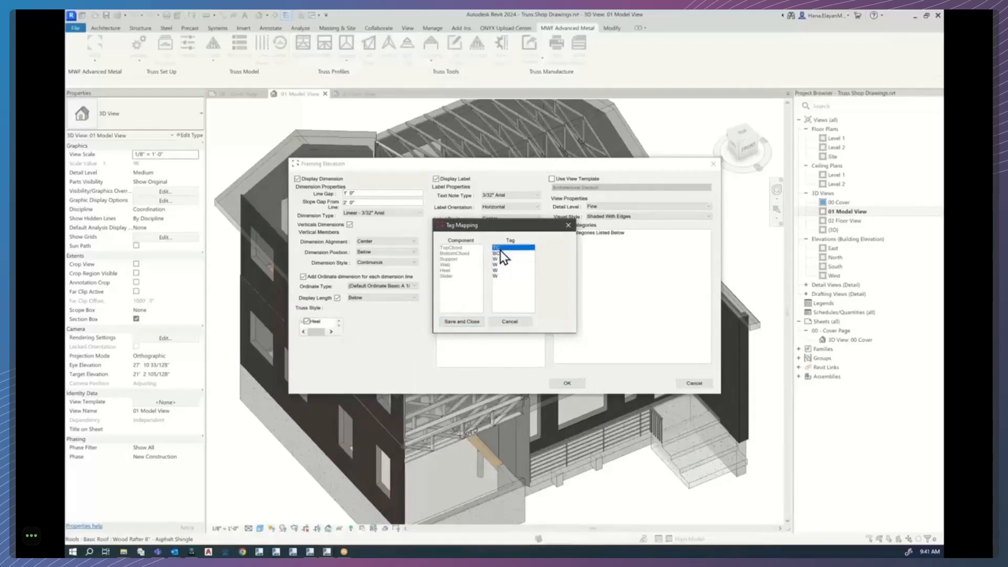
click(568, 225)
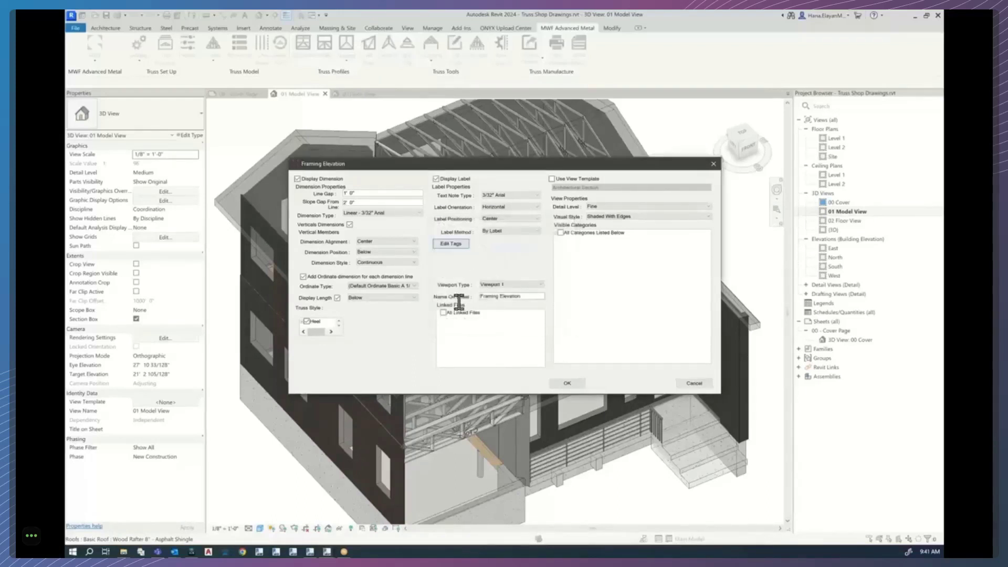
Review the viewport type choices, the name on sheet and the linked files options, keeping Viewport 1.
click(529, 285)
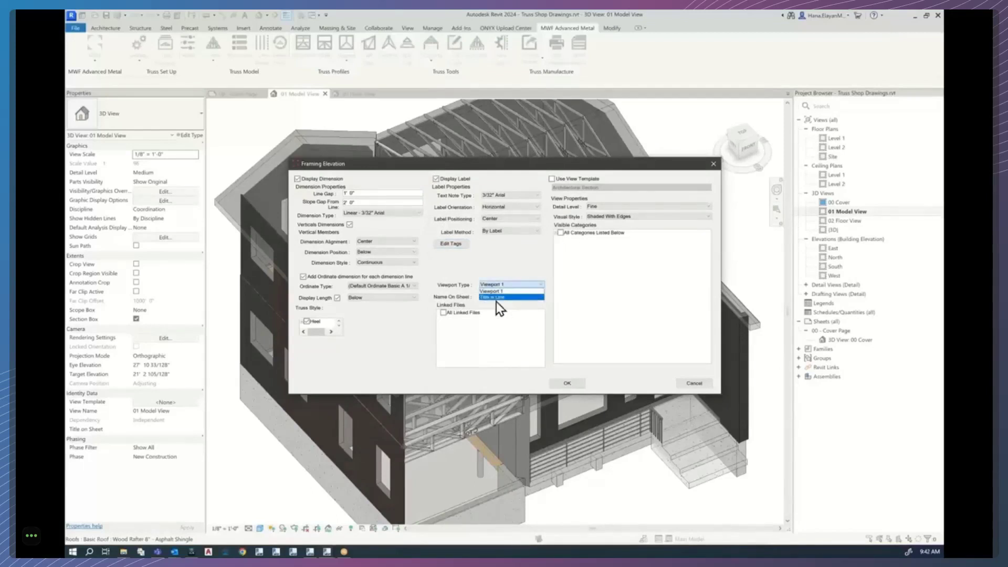
click(549, 313)
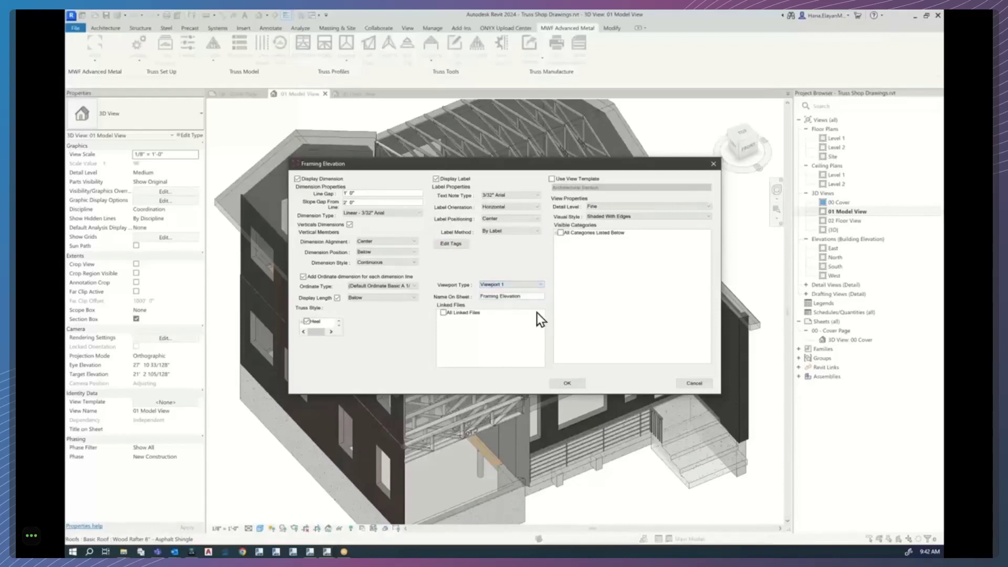
drag(525, 296, 455, 295)
click(494, 354)
click(443, 313)
Toggle Use View Template on and back off, and review the Detail Level and Visual Style choices.
click(551, 179)
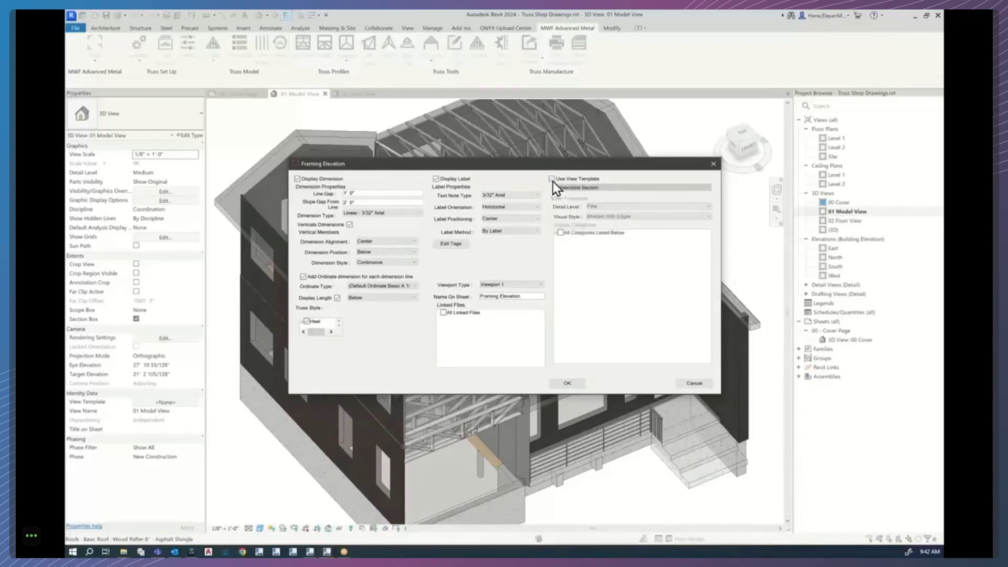
click(552, 180)
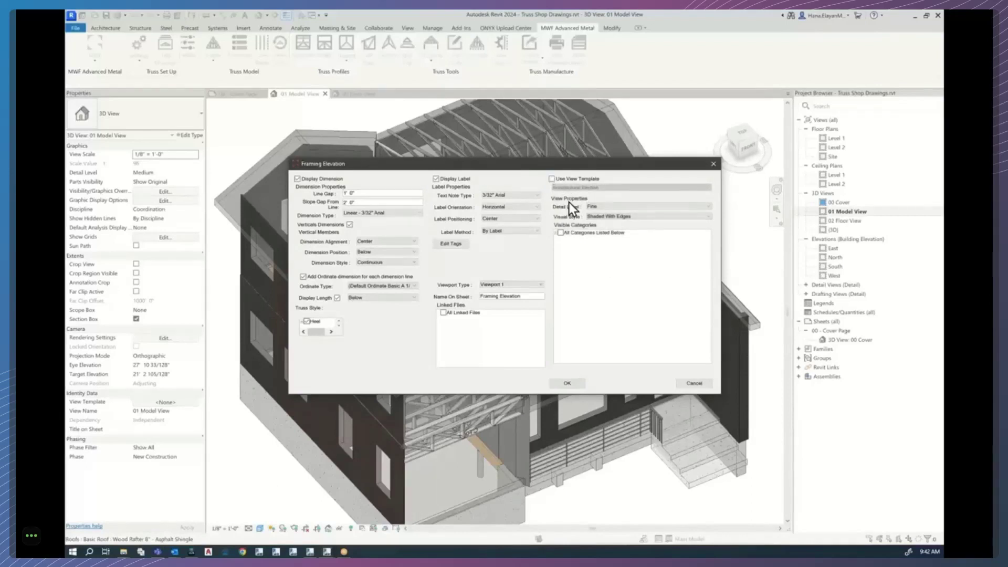
click(611, 209)
click(603, 225)
click(613, 208)
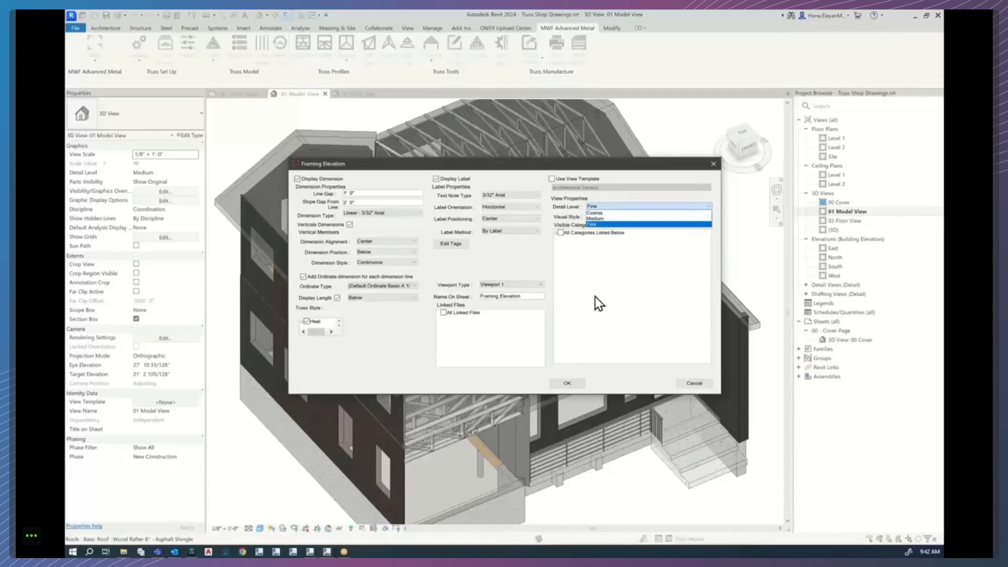
click(598, 260)
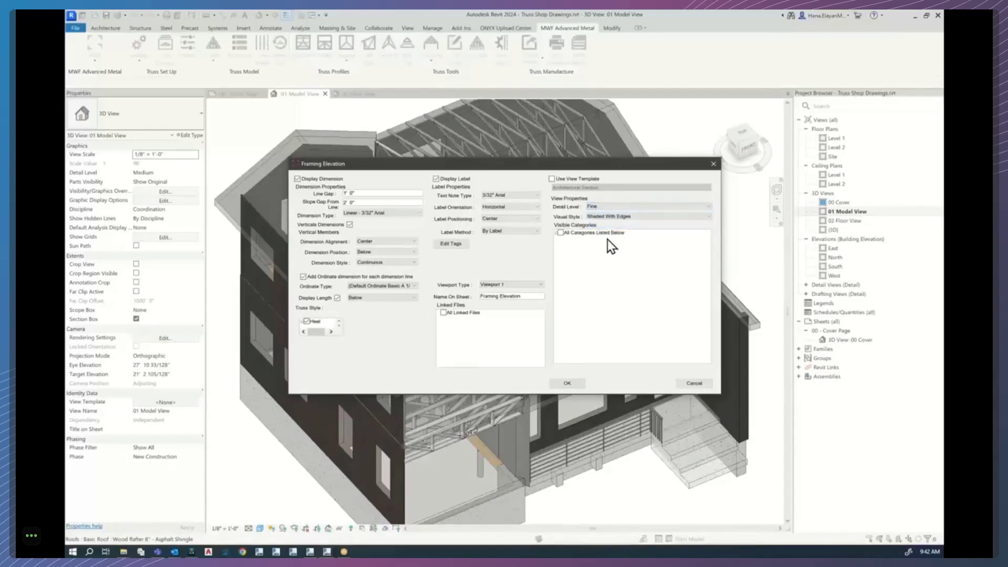
click(606, 215)
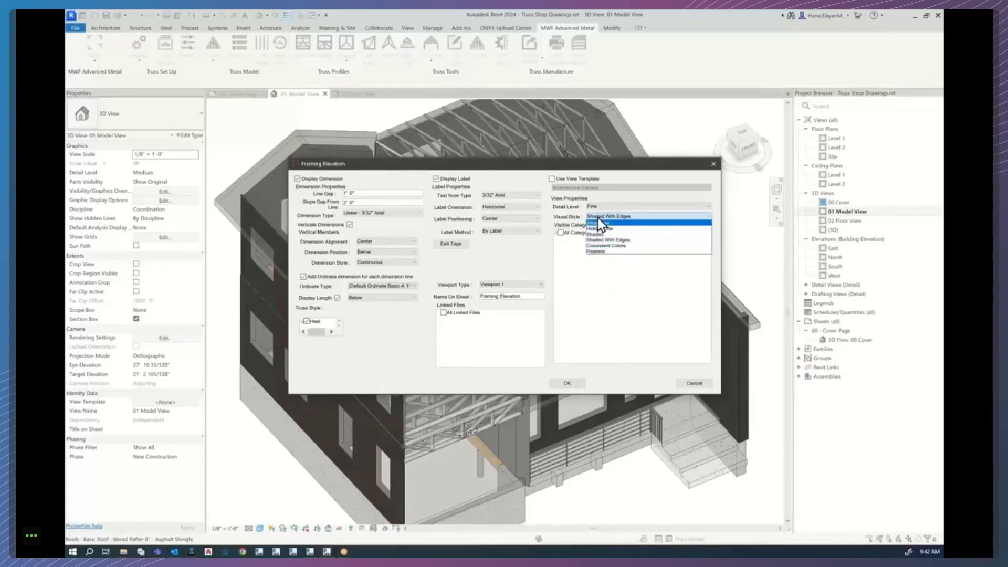
click(601, 306)
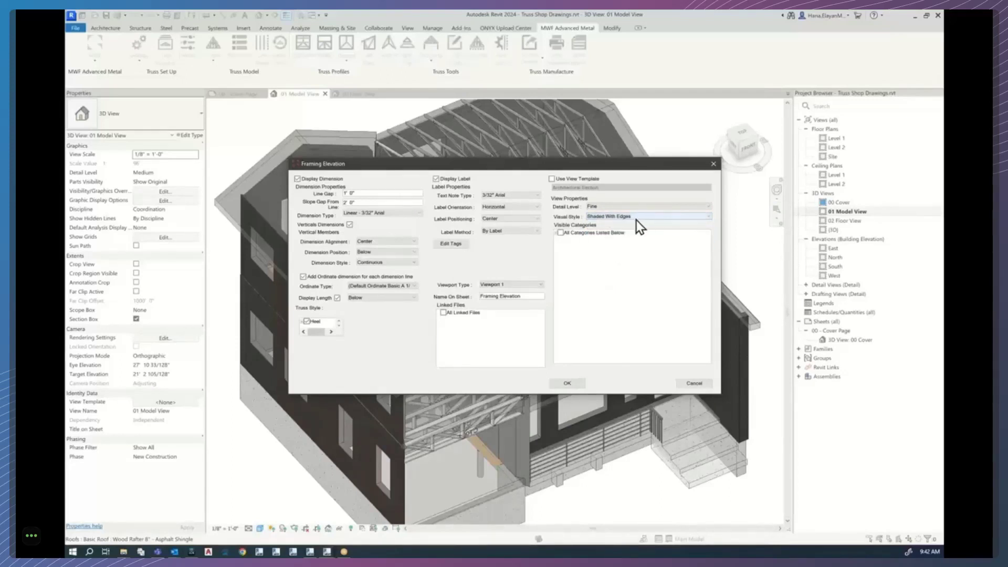
Expand the visible categories list to look through it, and accept the Framing Elevation options.
click(559, 234)
click(556, 234)
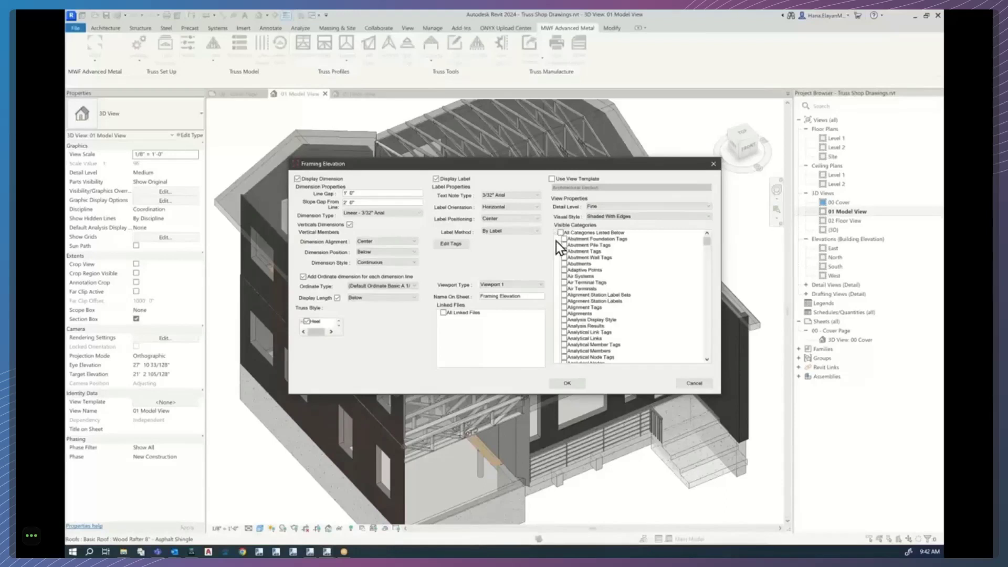
mouse_move(707, 243)
mouse_down()
mouse_move(683, 357)
mouse_move(712, 231)
mouse_up()
click(577, 385)
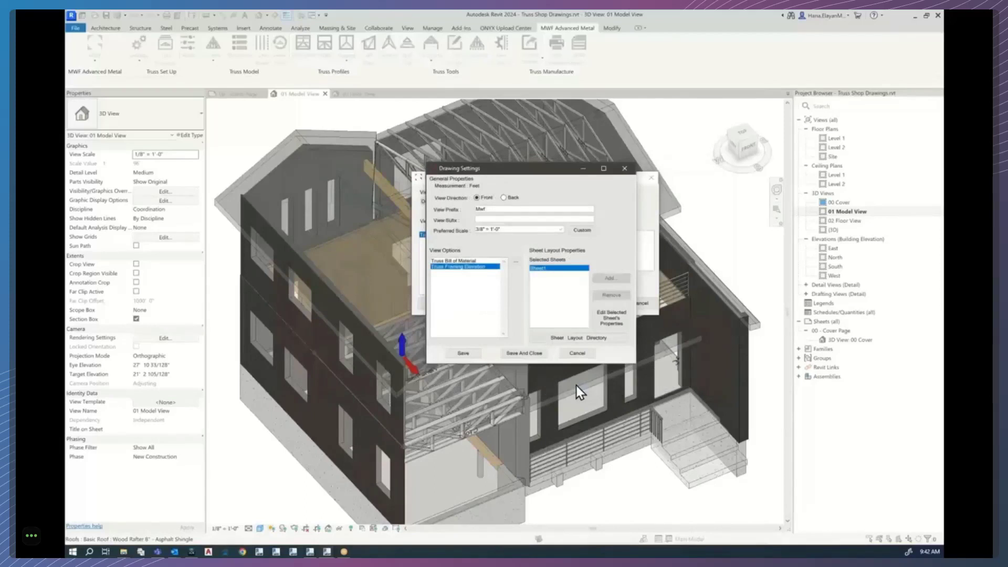
Open the Truss Bill of Material view options and review the outer and inner line style choices.
double_click(461, 263)
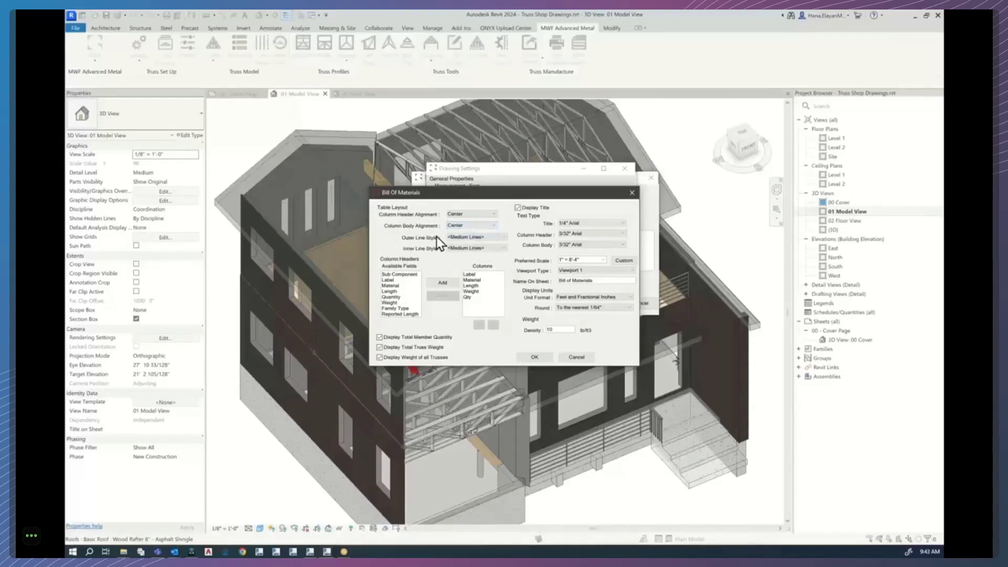
click(478, 237)
click(478, 237)
click(465, 249)
click(465, 250)
Examine the bill of materials' selected columns and the available fields that can be added.
click(468, 297)
click(474, 281)
click(389, 280)
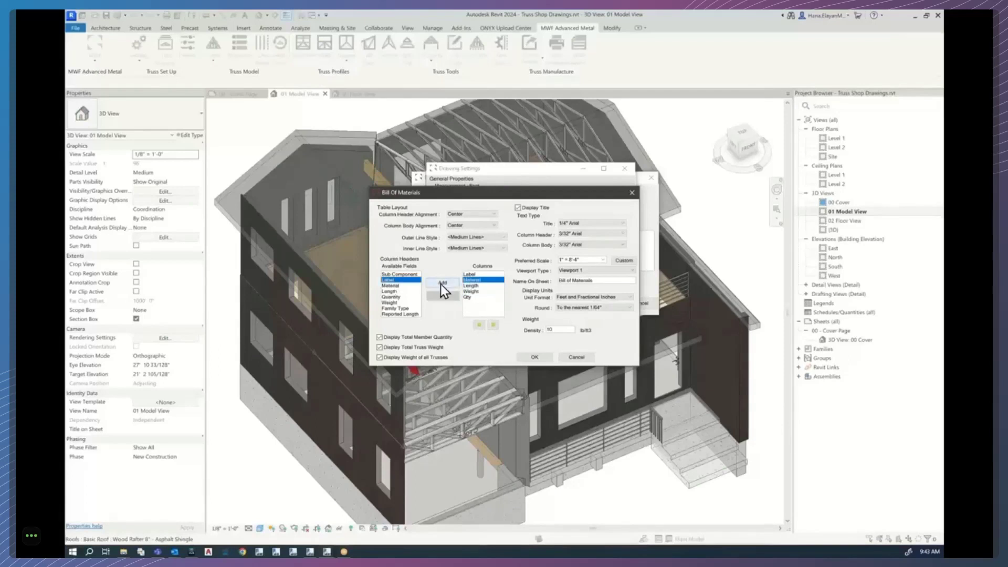
click(399, 314)
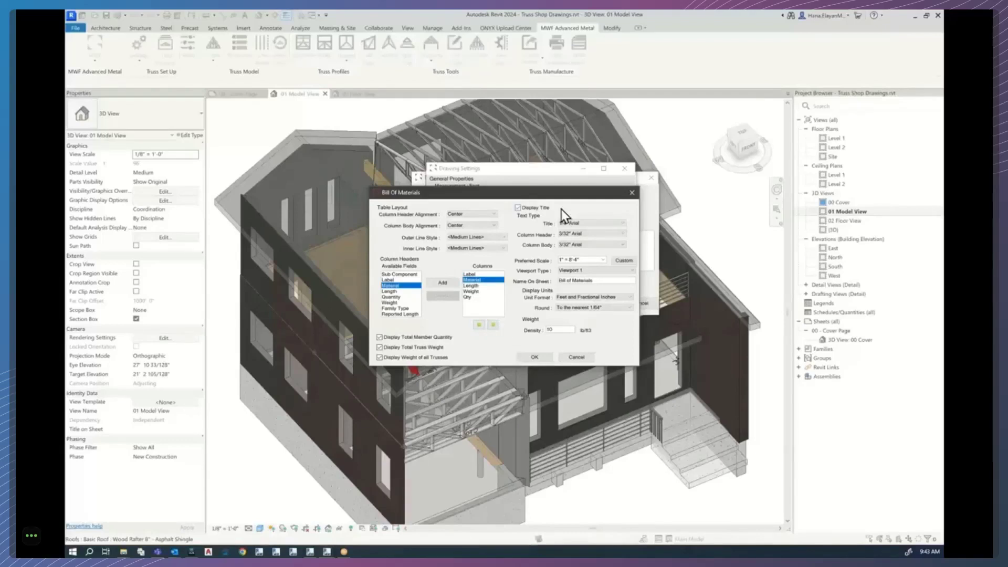
Toggle Display Title off and back on, and review the title text types, keeping 1/4" Arial.
click(518, 209)
click(517, 209)
click(518, 209)
click(517, 209)
click(575, 225)
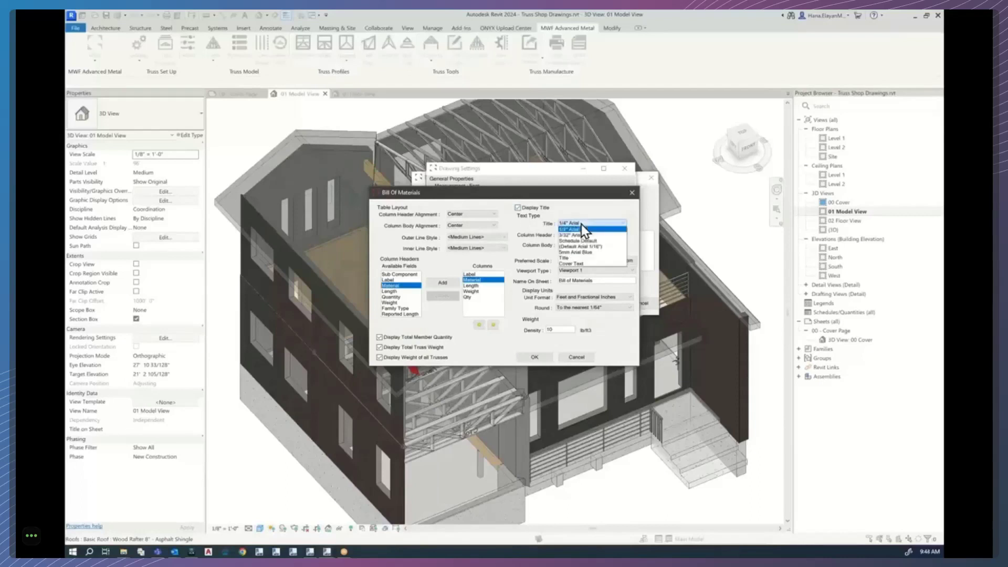
click(582, 225)
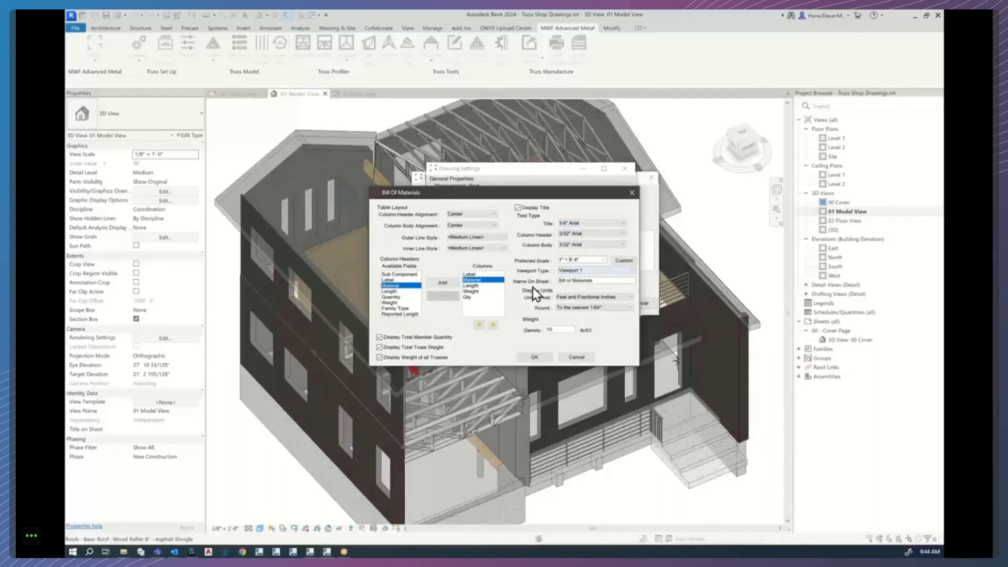
Check the bill of materials' name on sheet and weight density, and accept the Bill Of Materials options.
drag(605, 280, 556, 281)
double_click(549, 330)
click(532, 359)
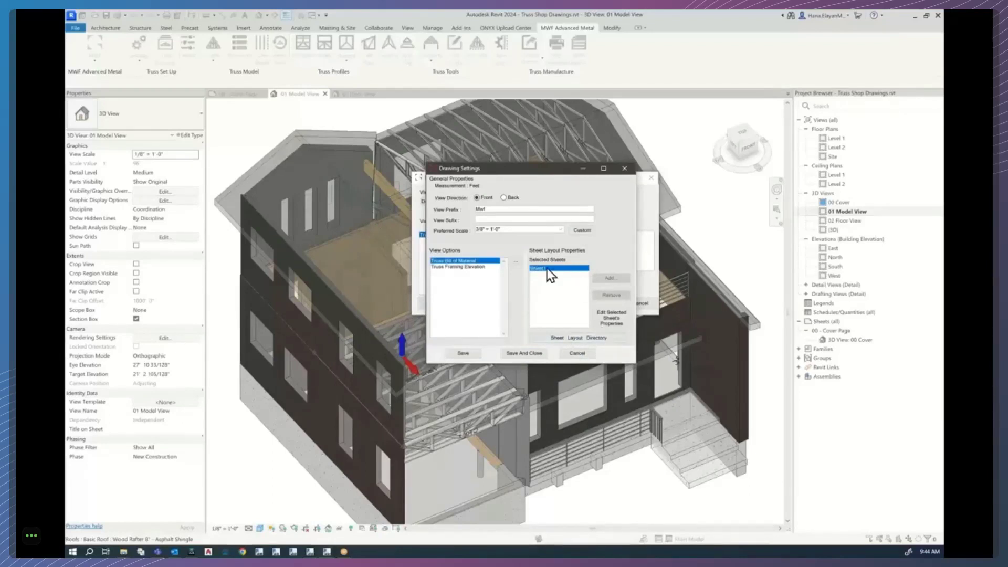
Open the selected sheet's properties, keeping By Family Name as sheet name method and MWF-Sheet_A4-Landscape as sheet layout.
click(614, 321)
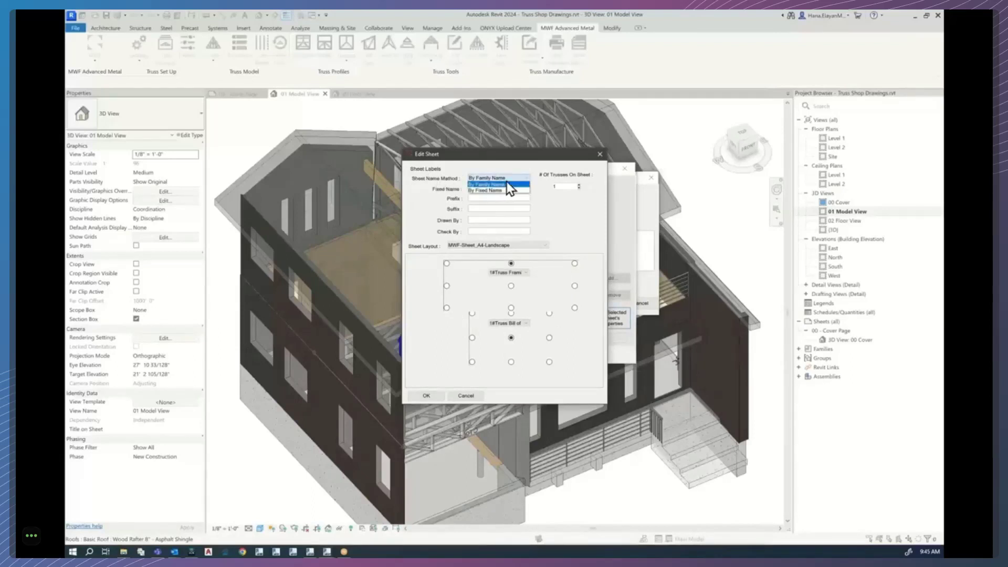
click(507, 182)
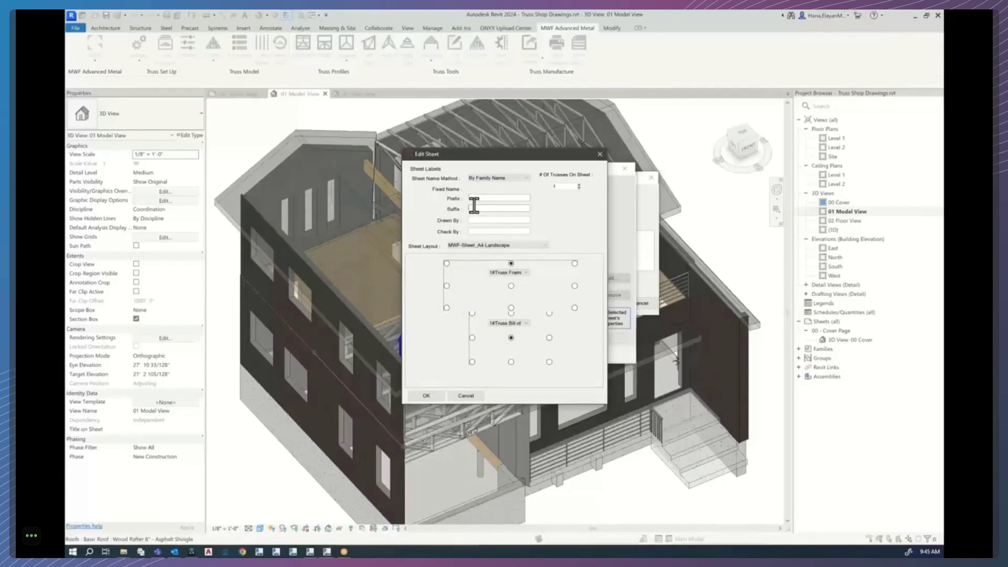
click(526, 247)
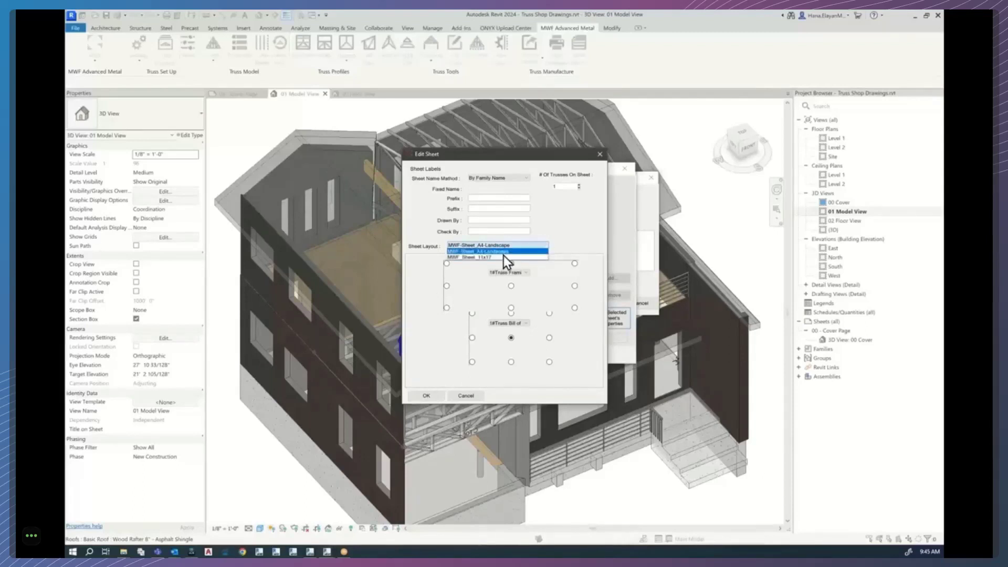
click(507, 252)
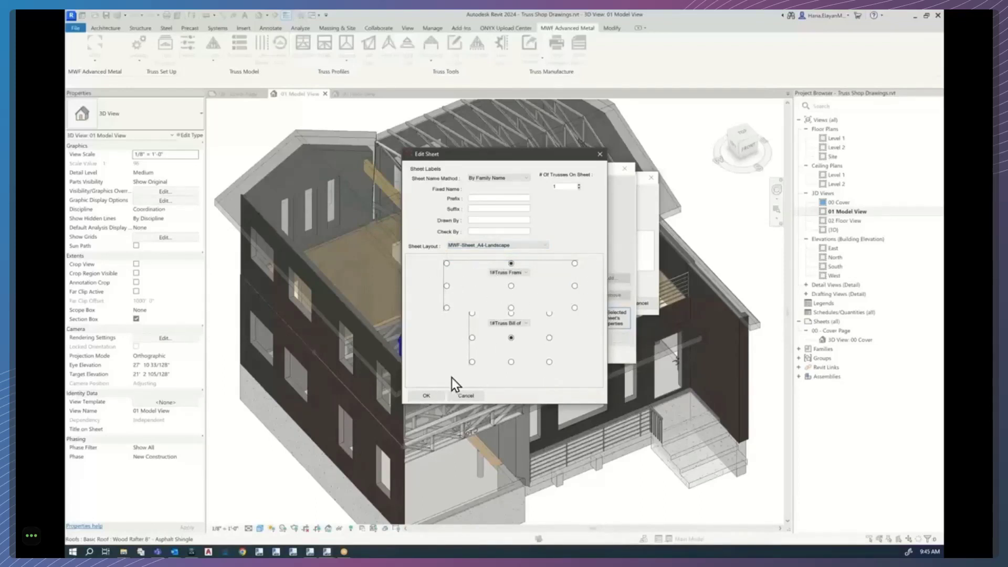
Keep the truss framing elevation above the truss bill of material in the sheet layout, and save the drawing settings.
click(511, 308)
click(525, 273)
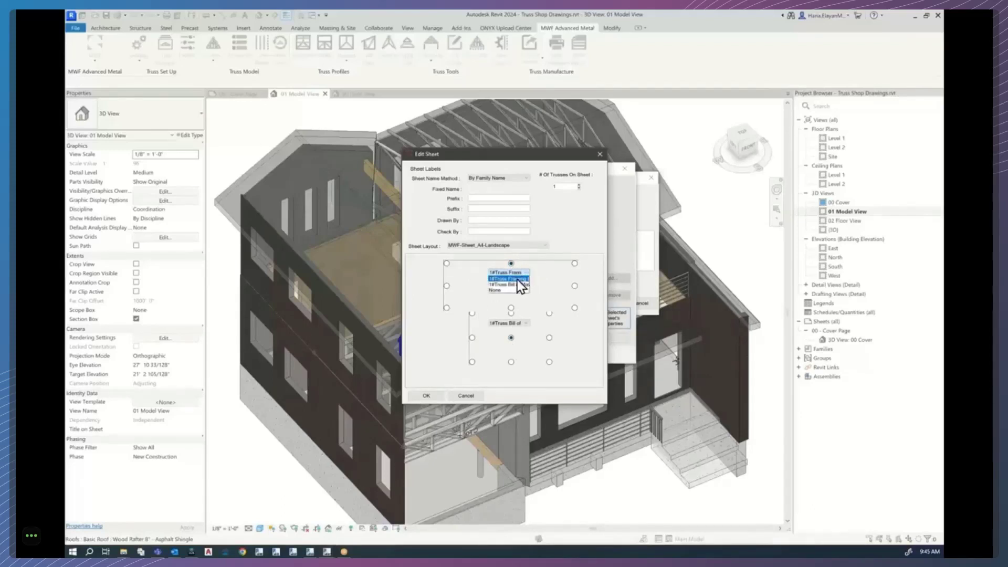
click(517, 279)
click(523, 324)
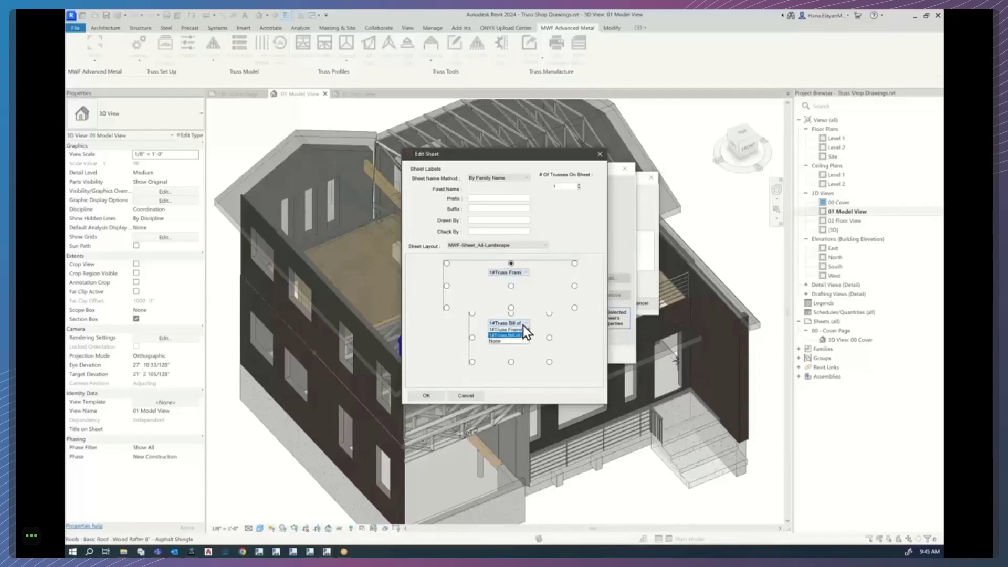
click(539, 291)
click(426, 396)
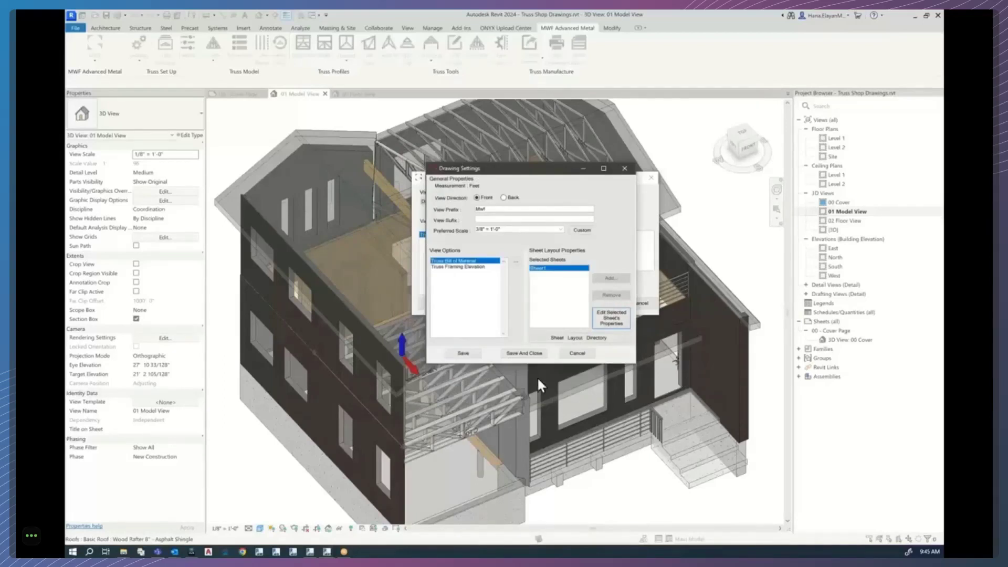
click(513, 353)
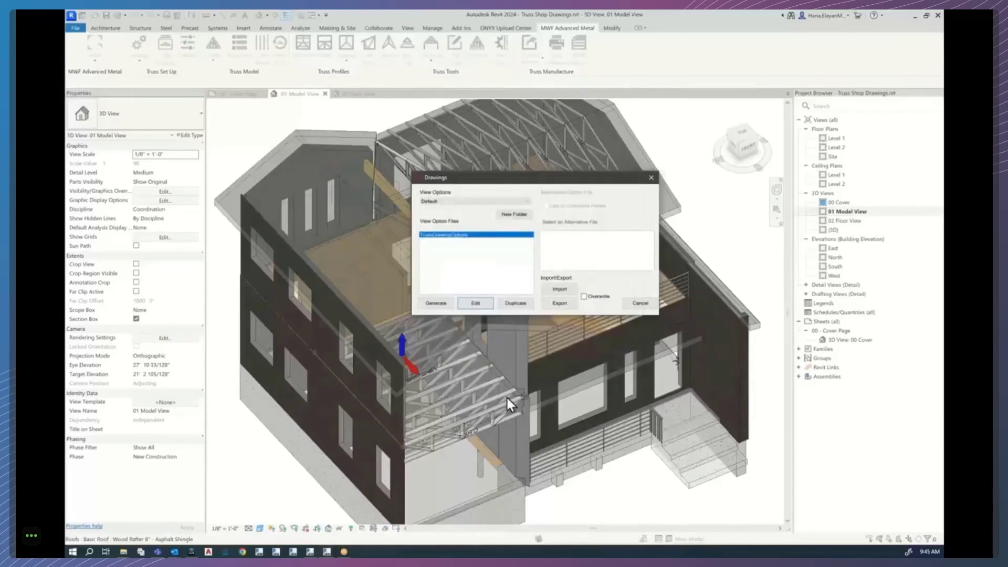
click(651, 178)
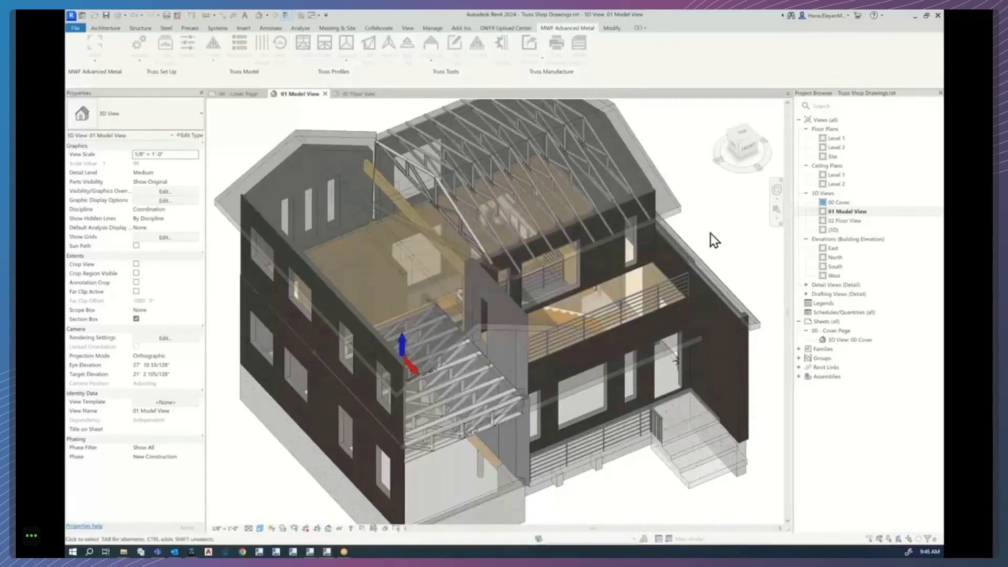
Generate the shop drawing of one roof truss using the TrussDrawingOptions file.
click(584, 188)
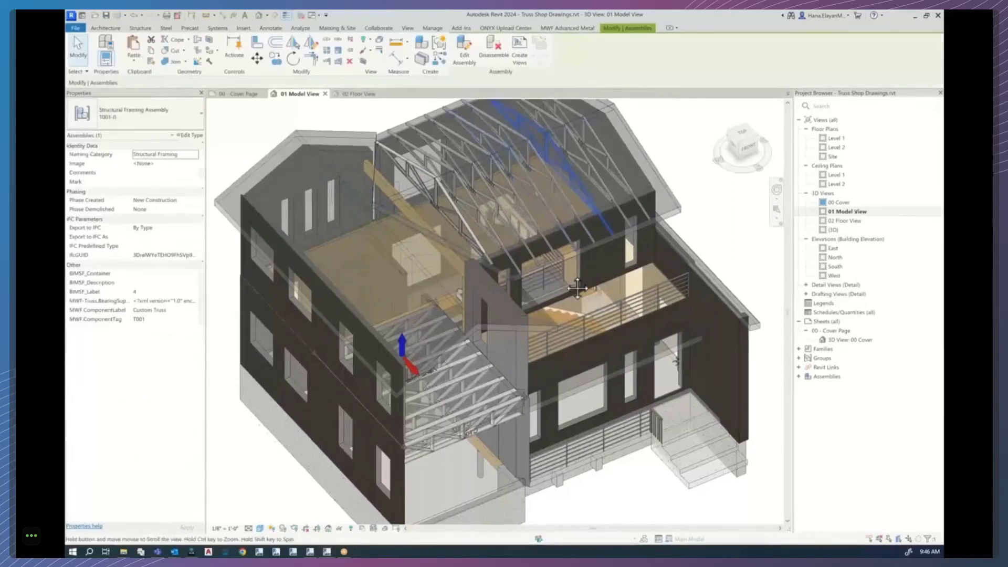
middle_drag(577, 271, 577, 308)
scroll(577, 308, down, 4)
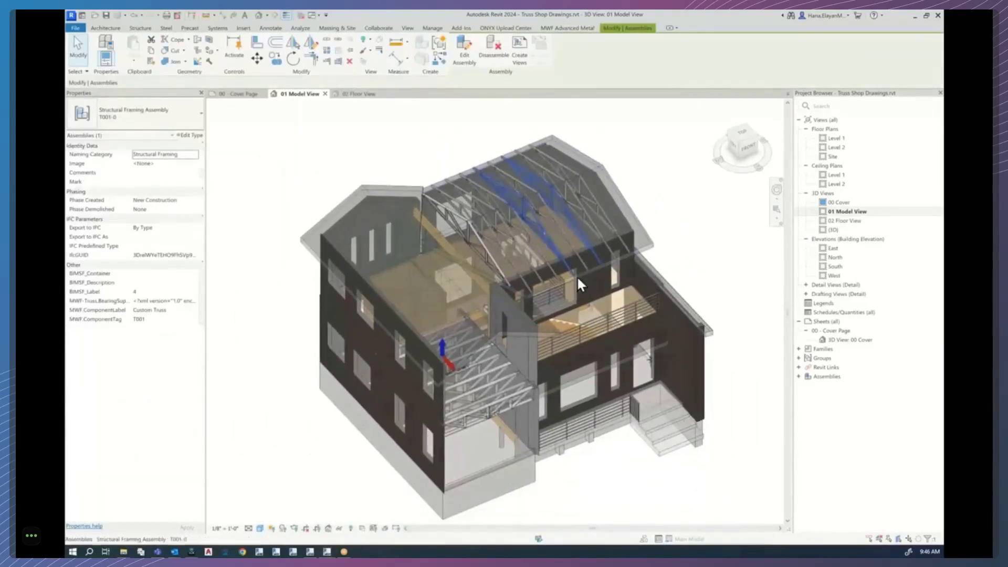
click(560, 28)
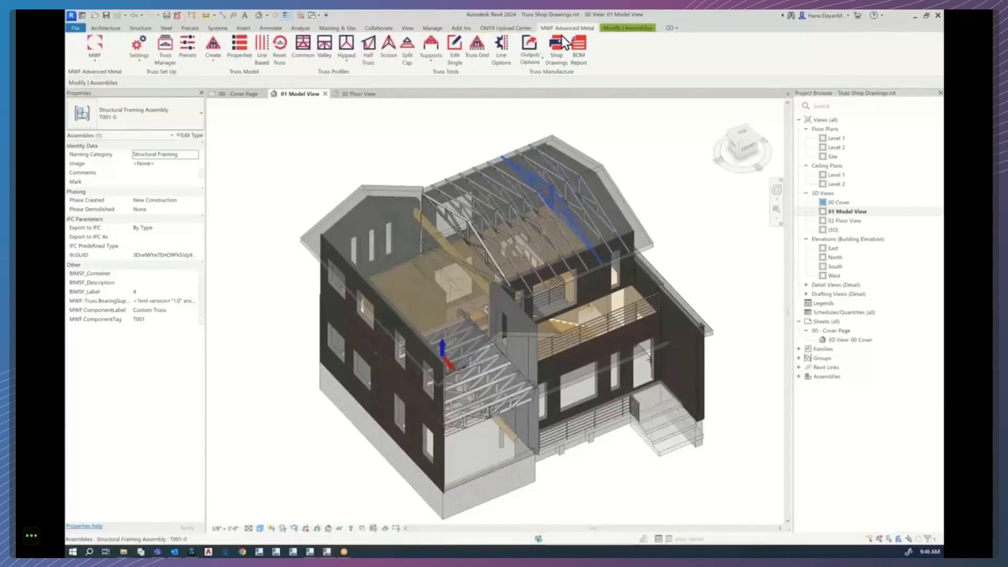
click(556, 50)
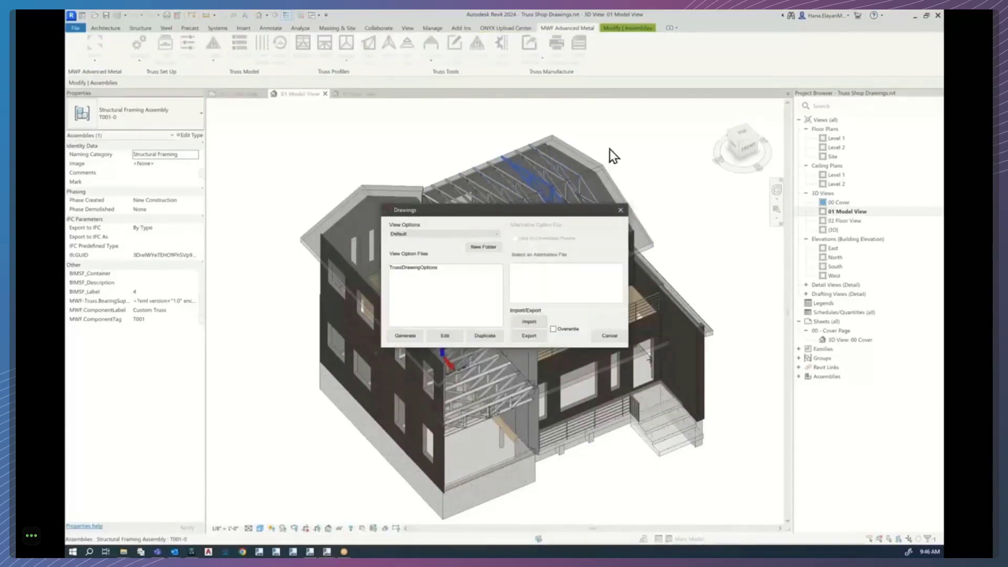
click(412, 271)
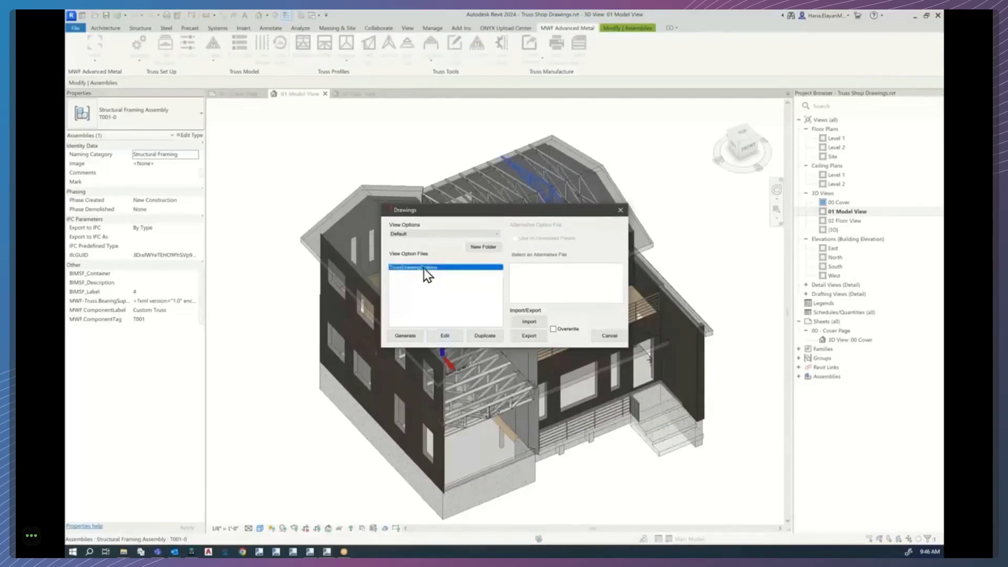
click(403, 334)
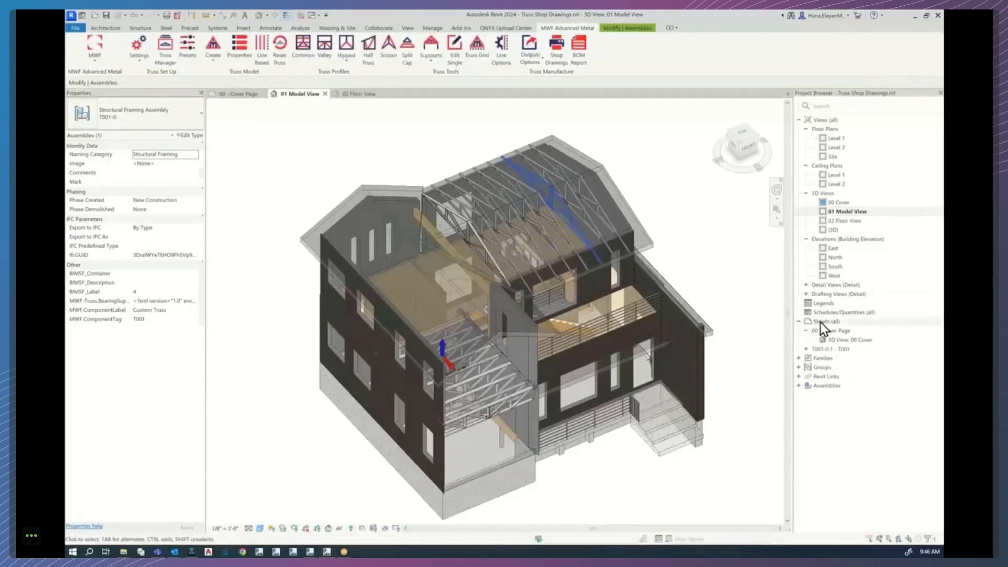
Open the roof truss sheet T001-0.1 and inspect its Framing Elevation and Bill of Materials viewports.
click(808, 350)
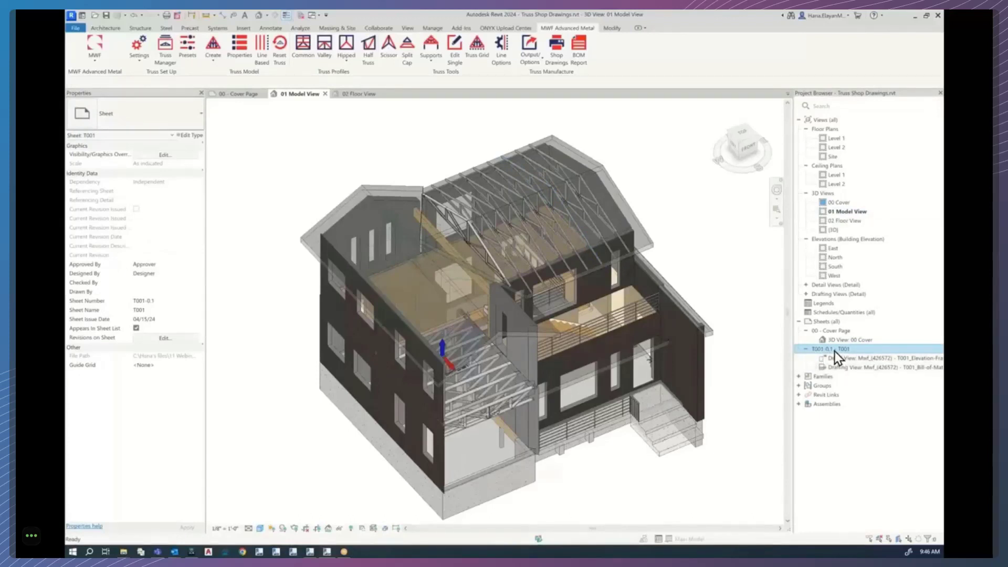
double_click(833, 351)
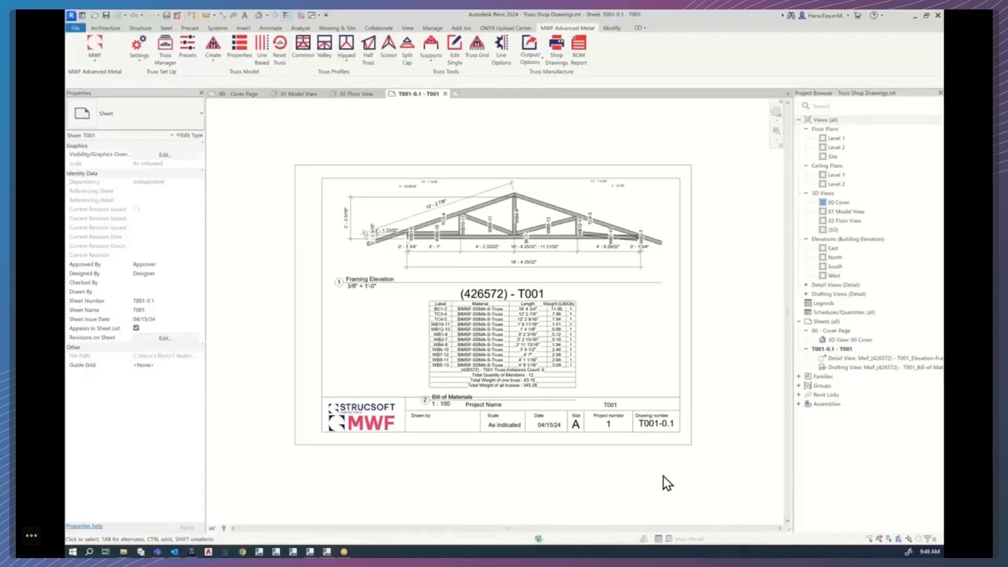
scroll(565, 302, up, 1)
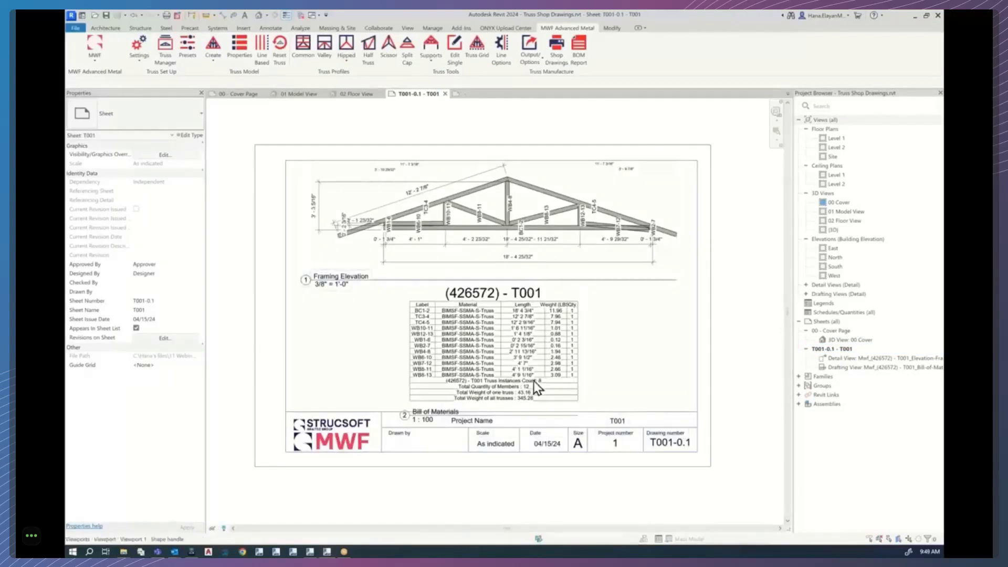
click(523, 211)
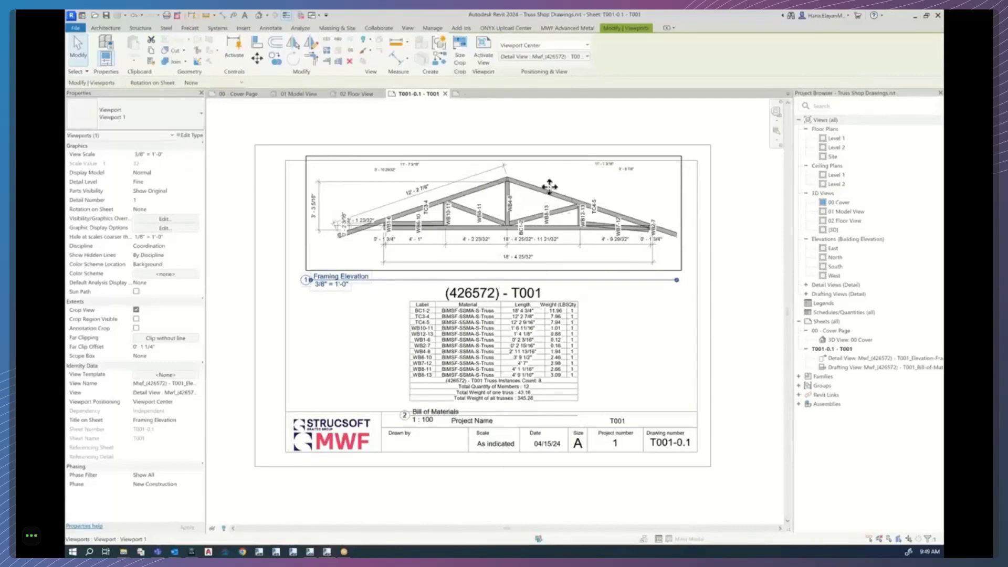
click(512, 336)
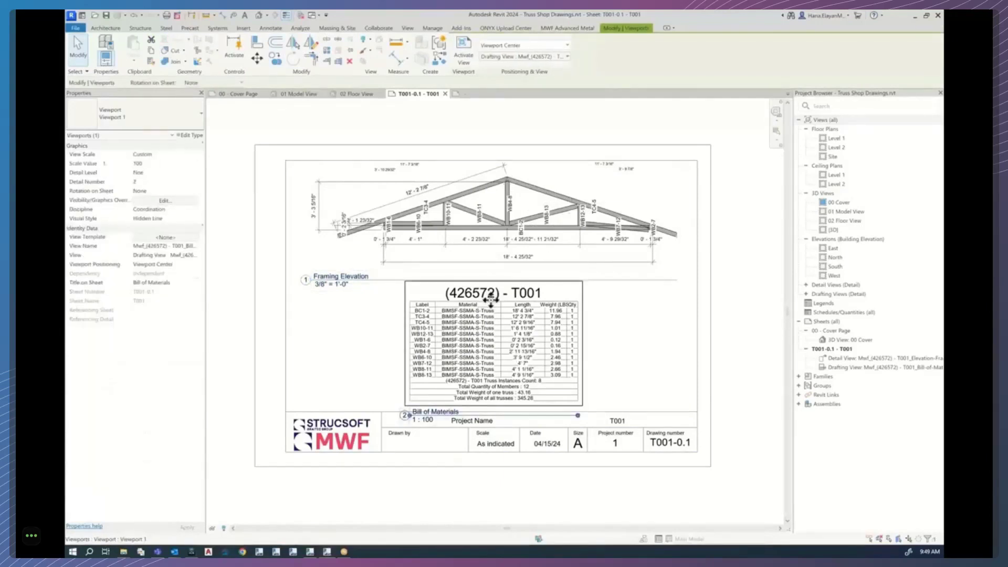
click(625, 360)
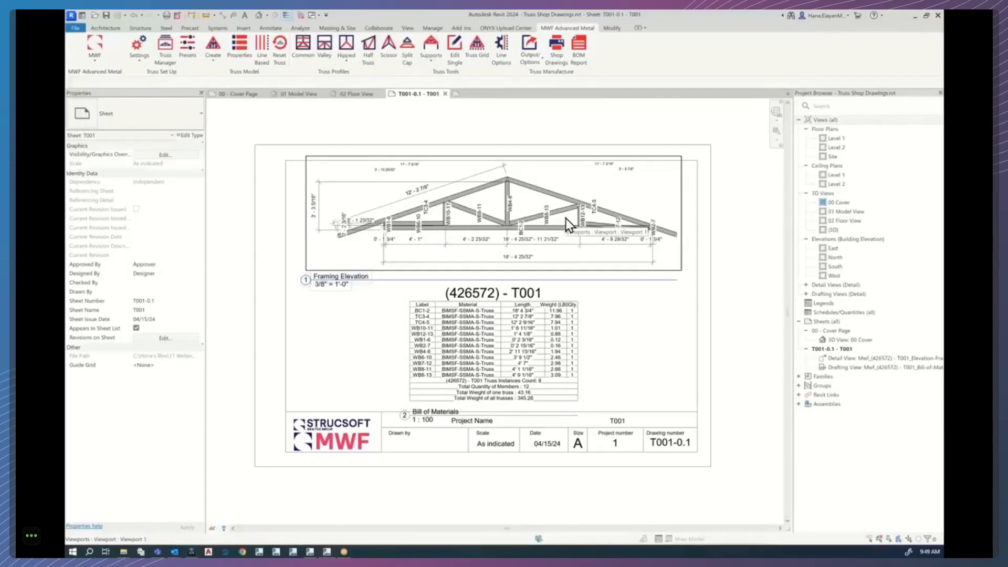
Examine the roof truss bill of materials closely, including its member labels, lengths, weights, quantities and totals.
scroll(522, 358, up, 3)
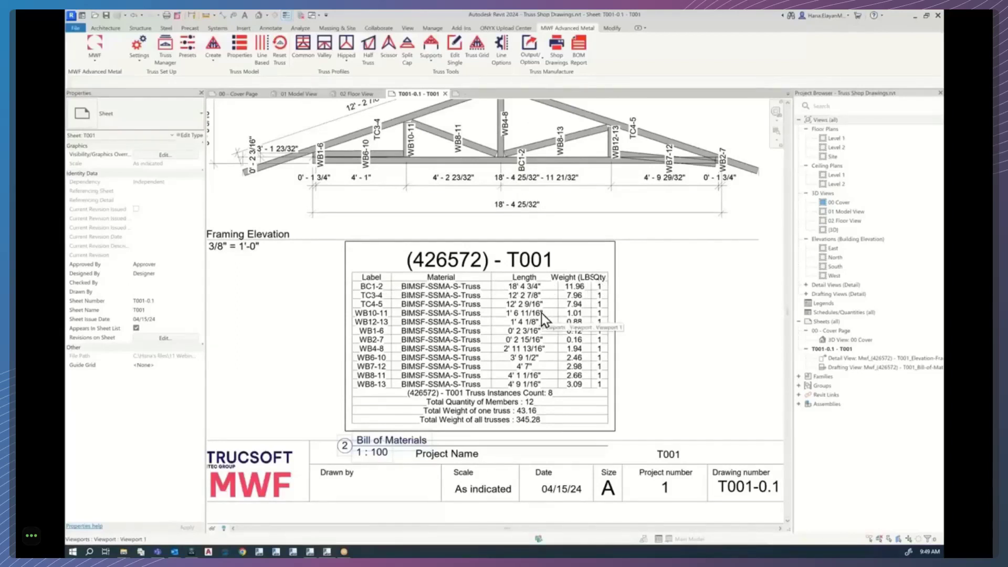
scroll(609, 360, up, 2)
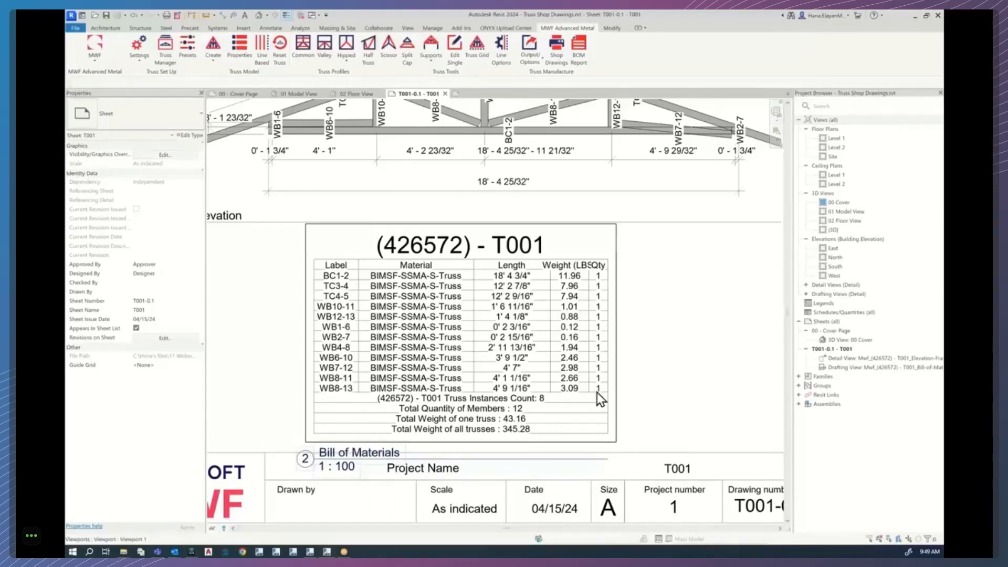
scroll(597, 393, up, 2)
middle_drag(603, 396, 640, 399)
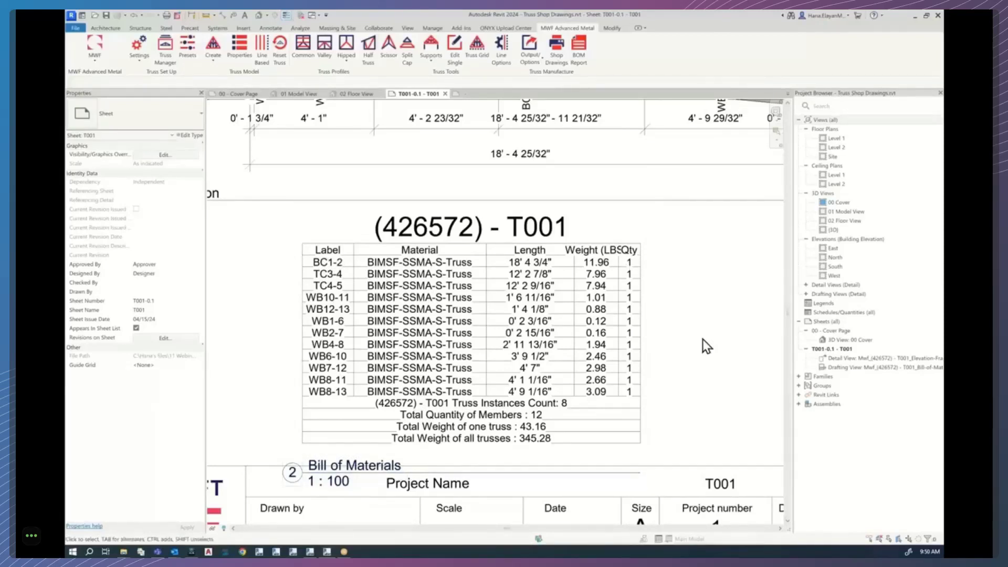
scroll(703, 338, down, 4)
scroll(704, 349, down, 4)
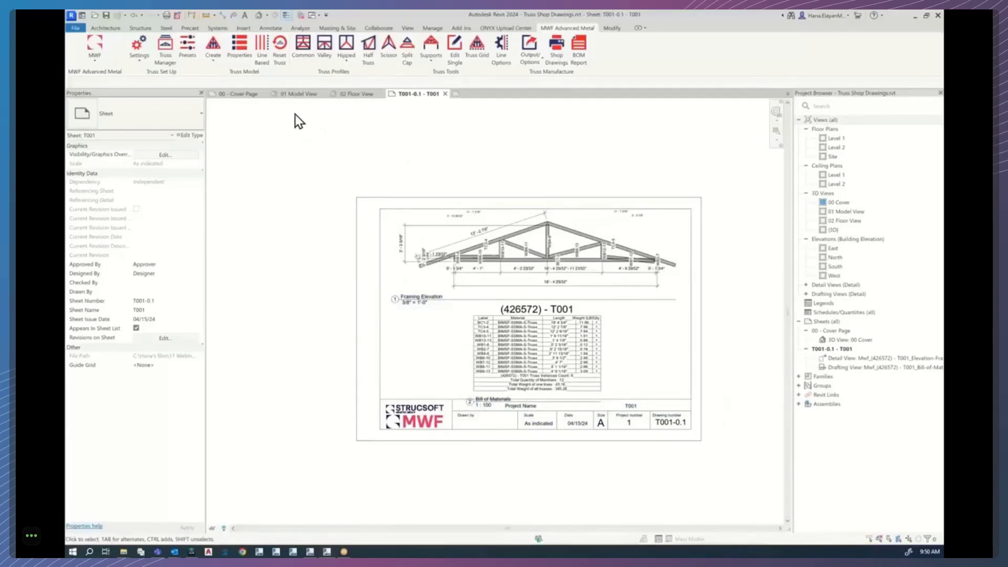
Select a floor truss in 01 Model View and open TrussDrawingOptions for editing from the shop drawings command.
click(304, 95)
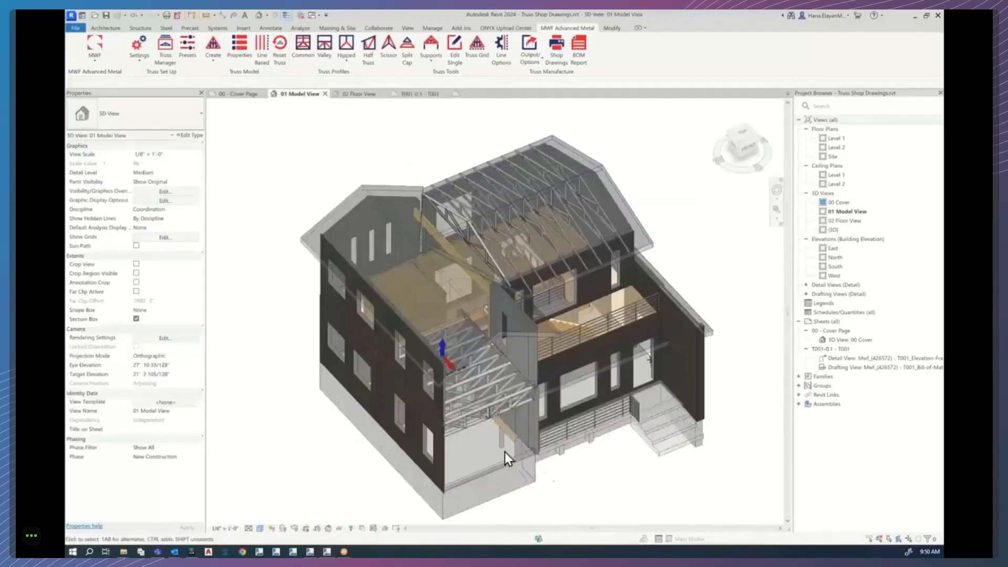
click(496, 385)
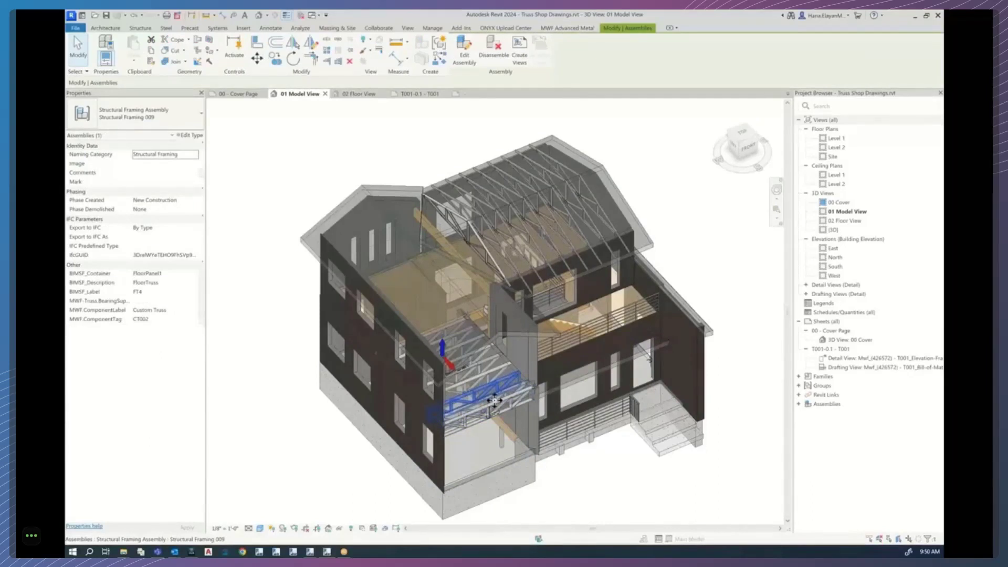
click(577, 29)
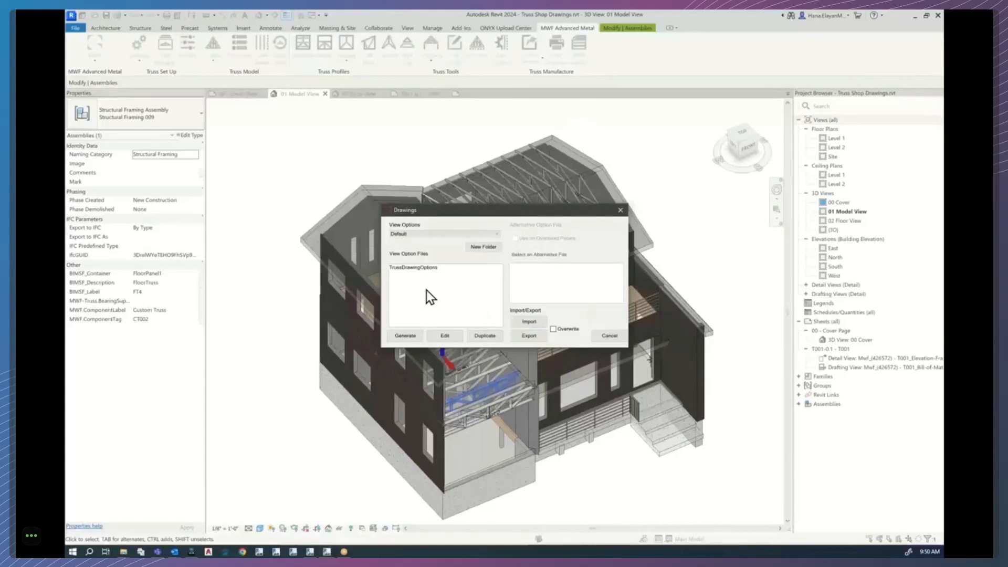
click(425, 269)
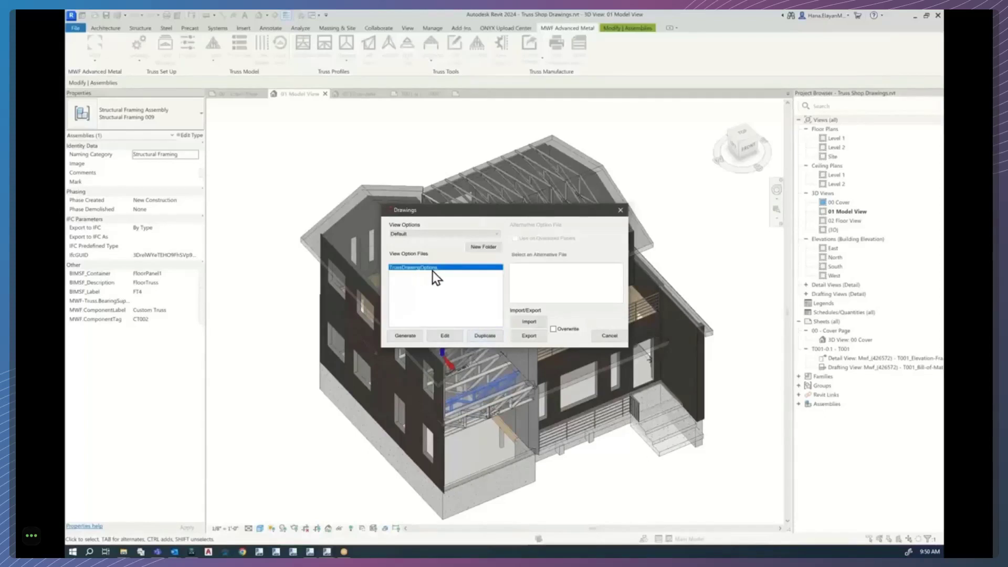
click(445, 336)
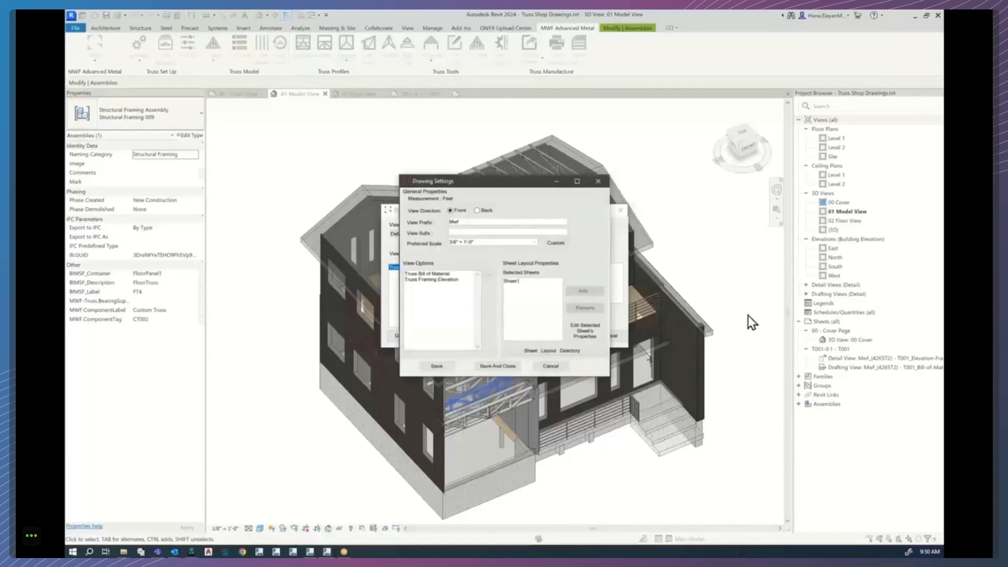
Set the framing elevation's label method to By Schedule Label, save the settings and generate the floor truss's shop drawing.
click(427, 280)
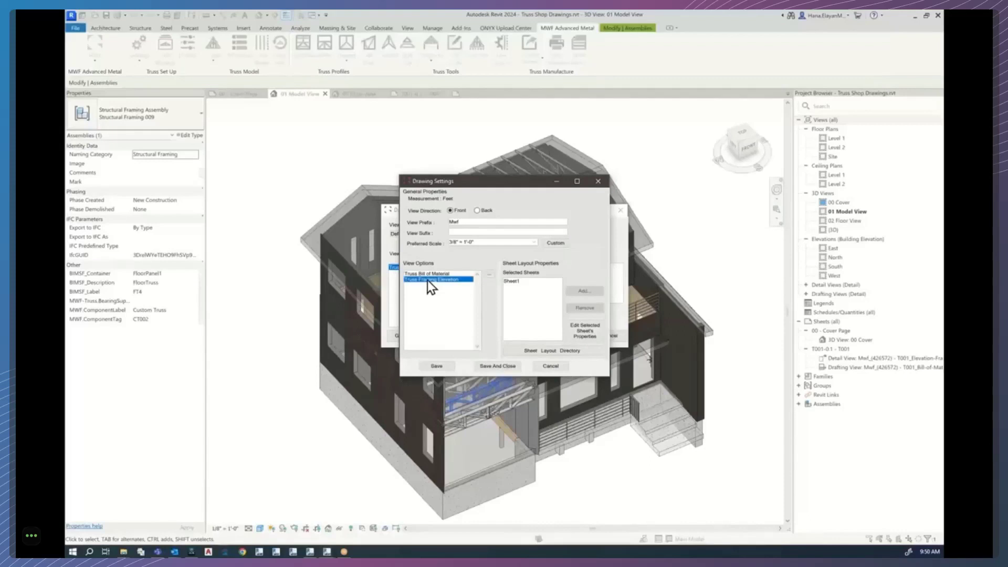
double_click(429, 280)
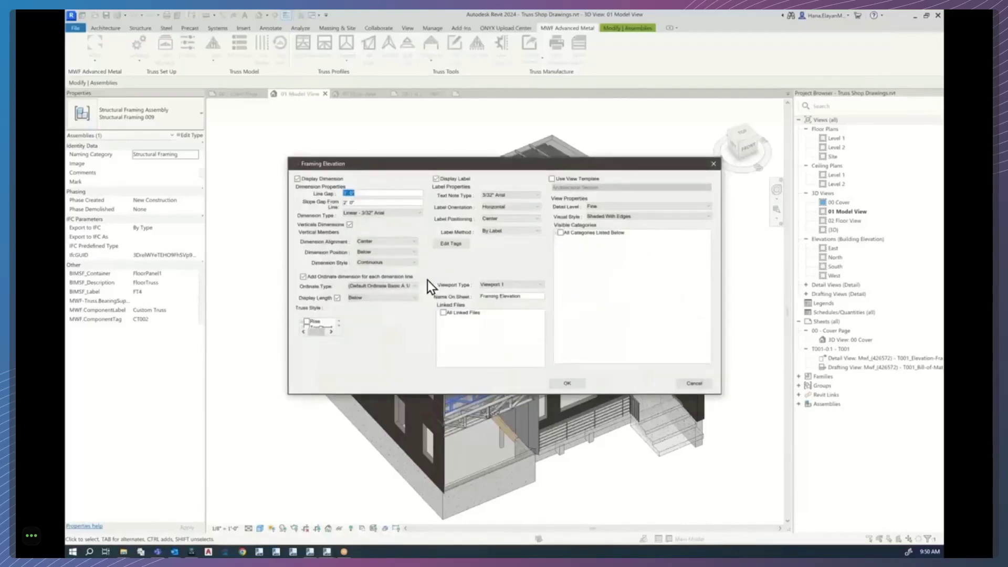
click(504, 232)
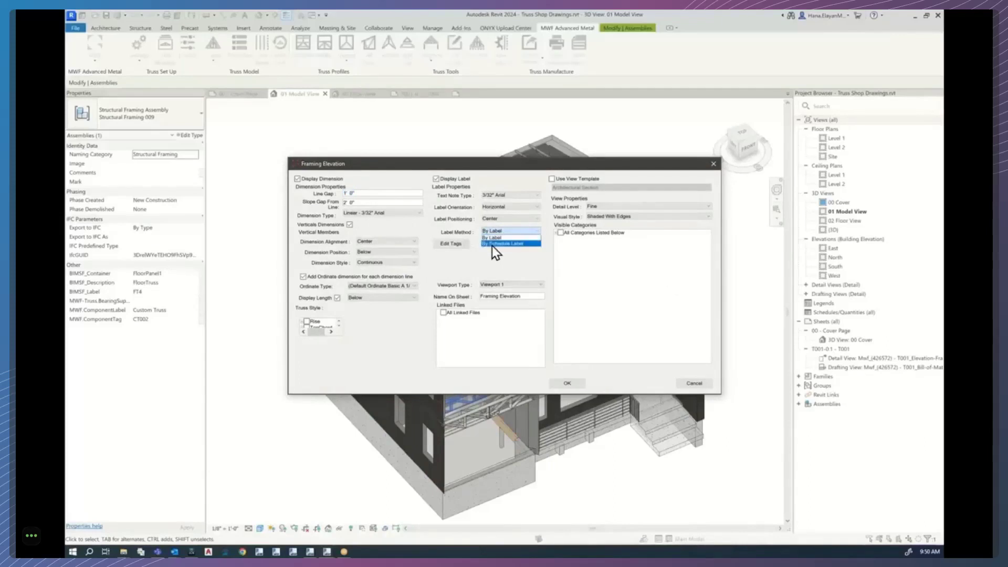
click(494, 245)
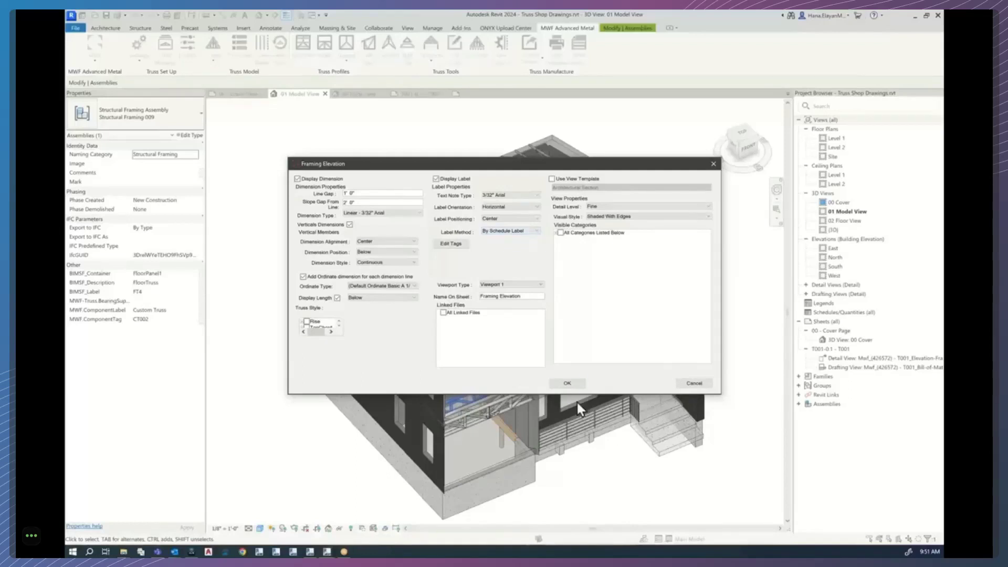
click(567, 383)
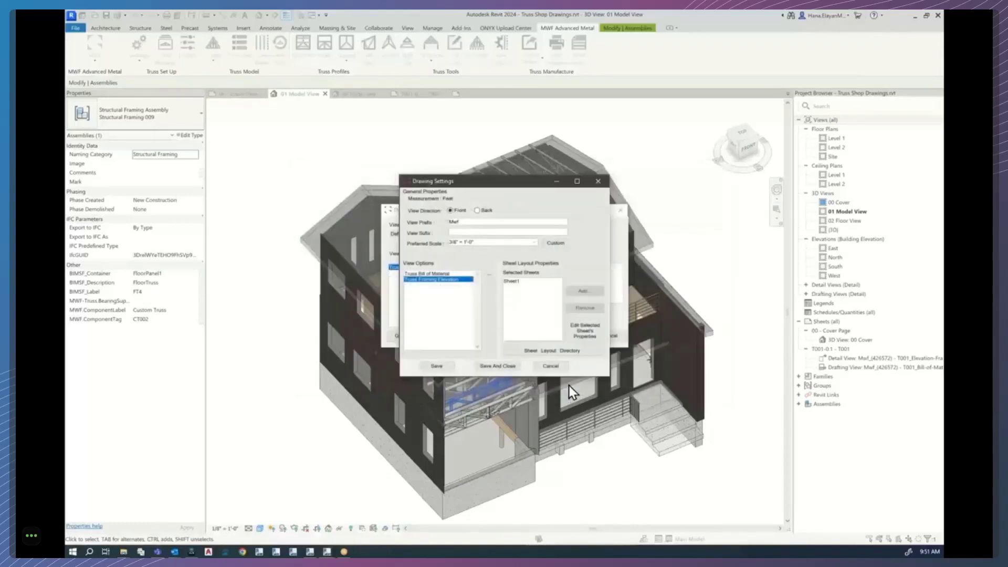
click(448, 369)
click(405, 336)
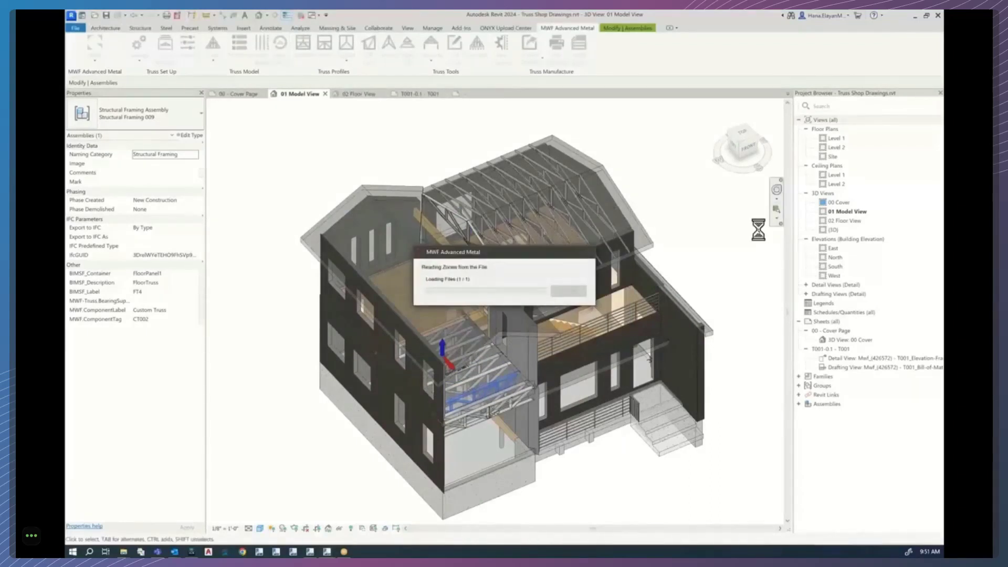
Open the floor truss sheet CT002 and examine its bill of materials grouped by schedule label.
click(807, 349)
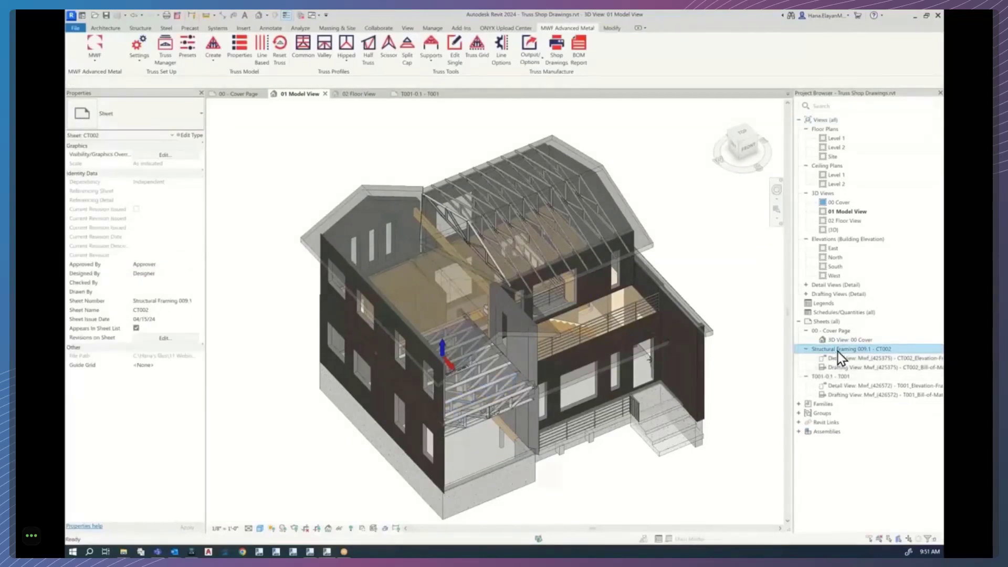
double_click(837, 351)
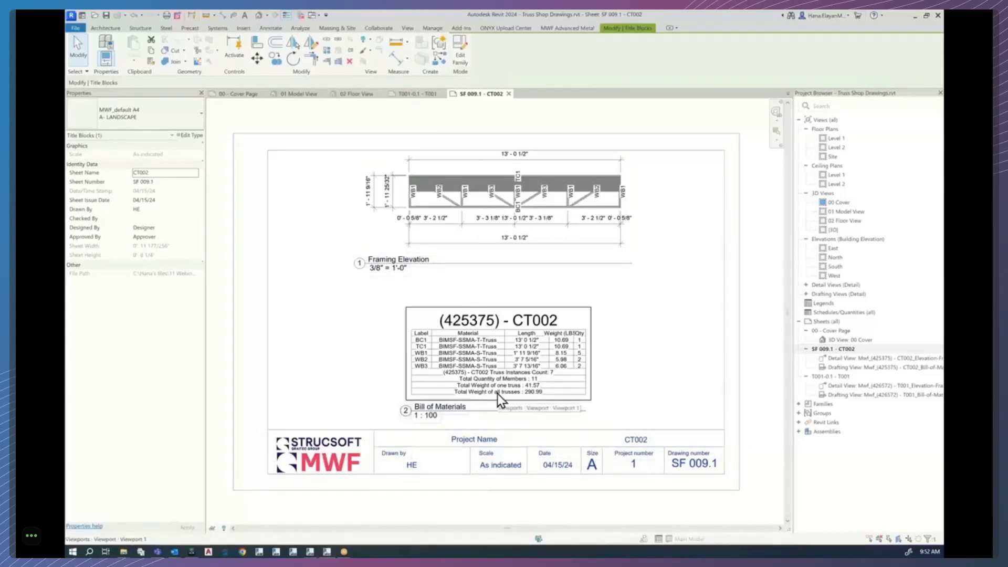
scroll(539, 420, up, 4)
middle_drag(541, 418, 613, 421)
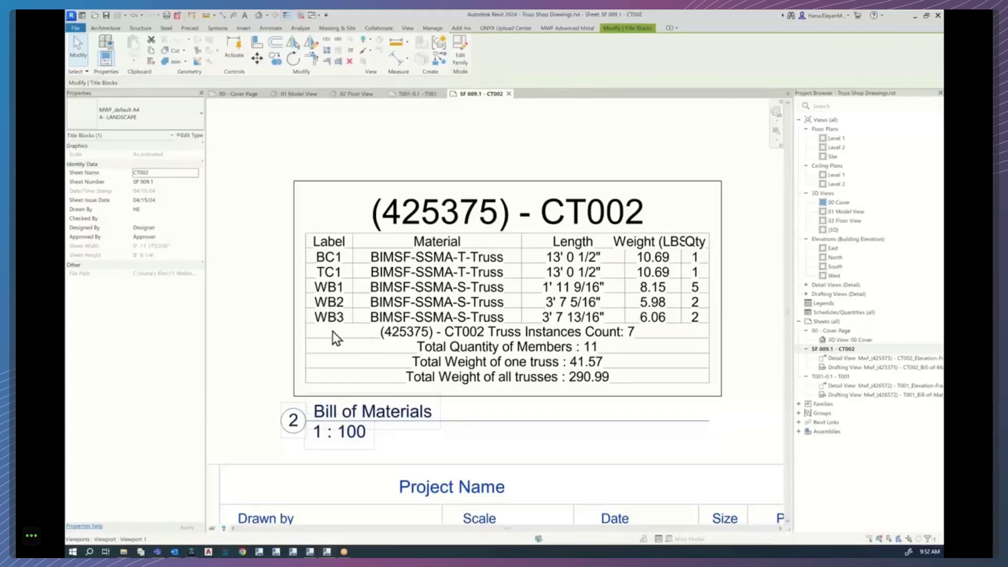
scroll(699, 328, down, 5)
middle_drag(698, 380, 631, 390)
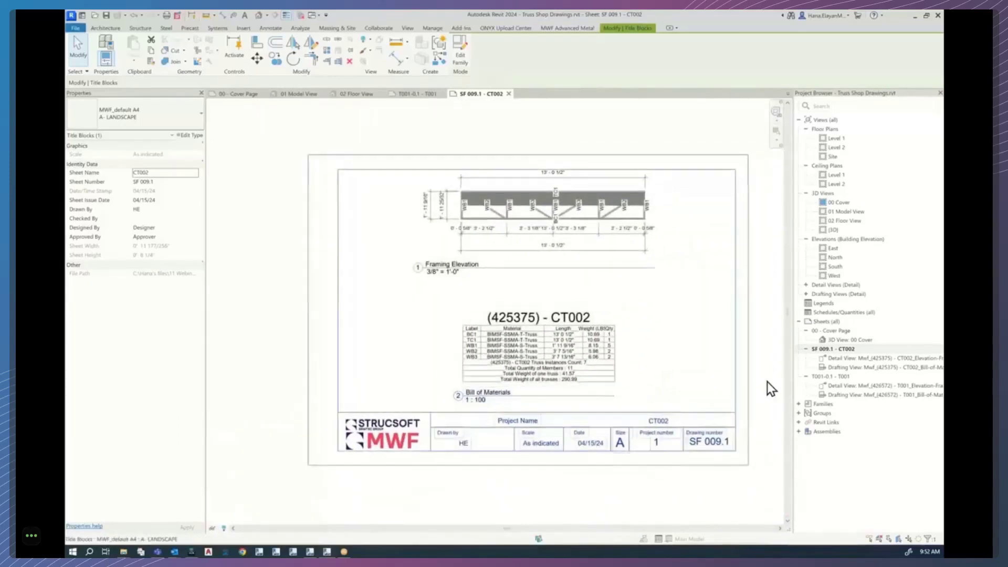
click(764, 385)
middle_drag(770, 401, 747, 403)
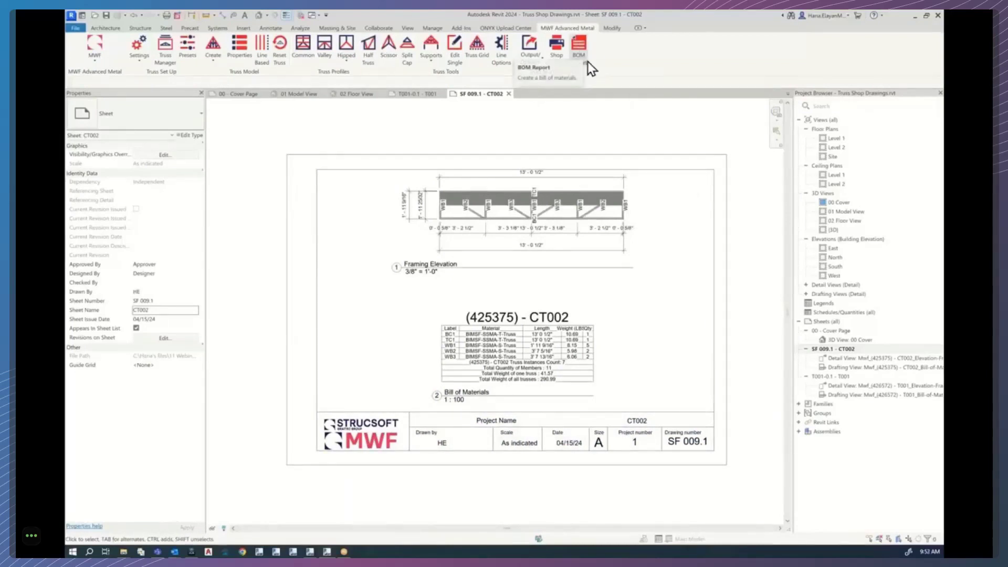
Export a BOM report for a roof truss in 01 Model View to the Webinar Truss folder, with label method By Schedule Label.
click(300, 95)
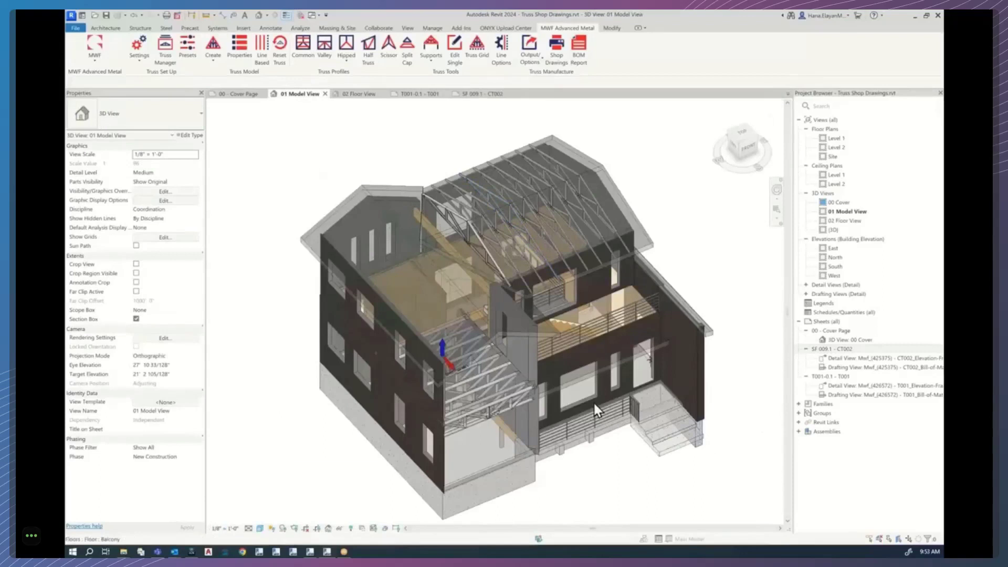
click(557, 250)
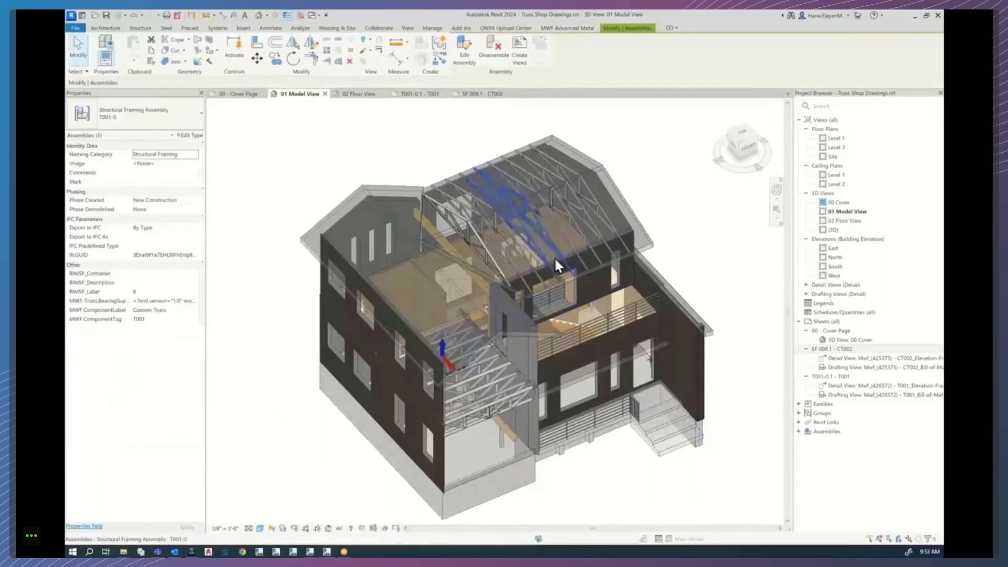
click(572, 29)
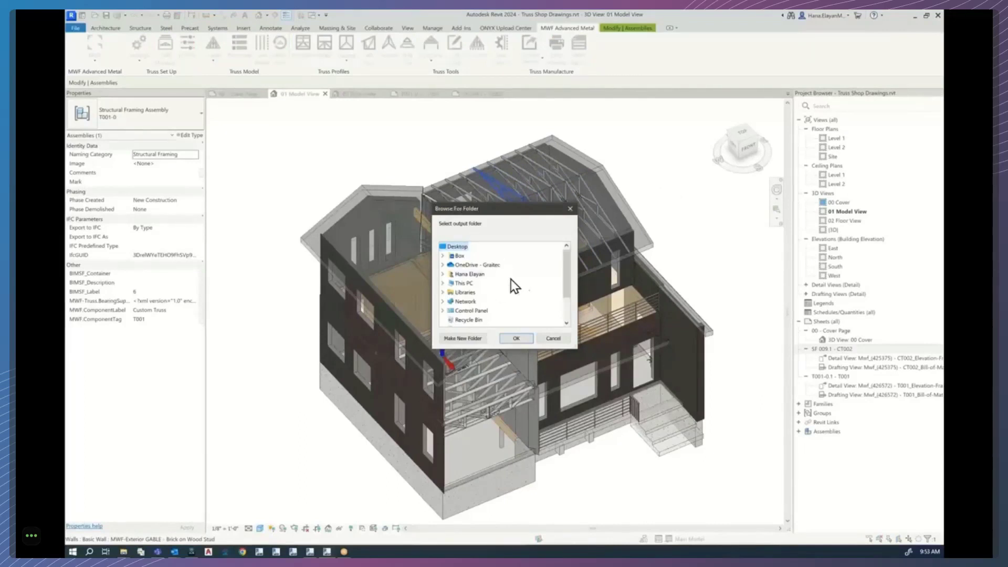
key(Return)
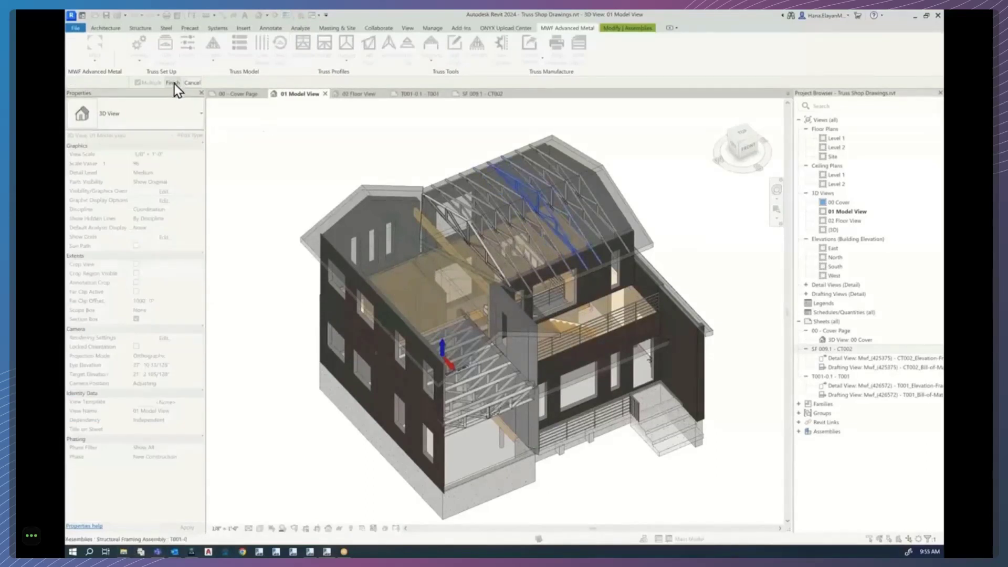
click(173, 83)
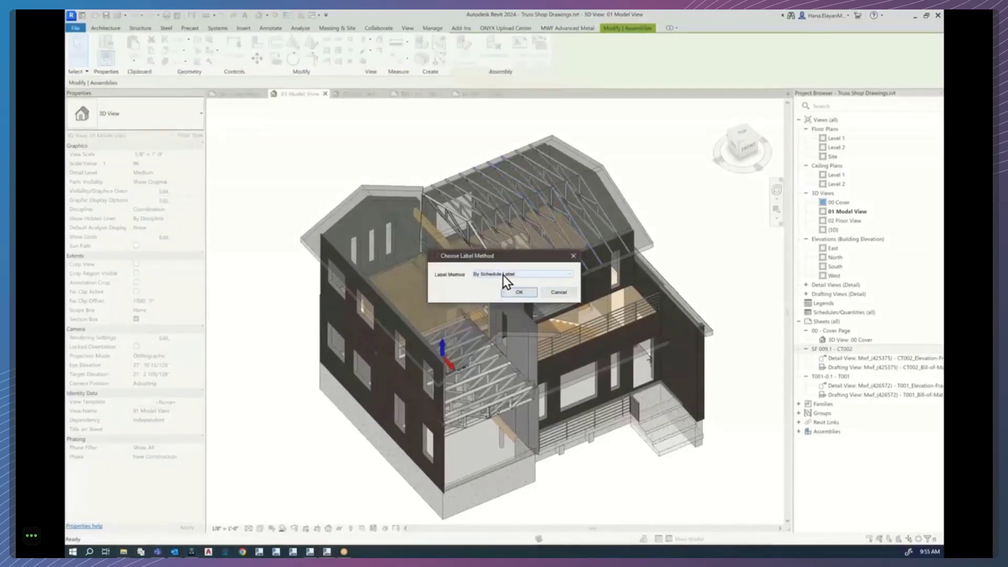
click(503, 275)
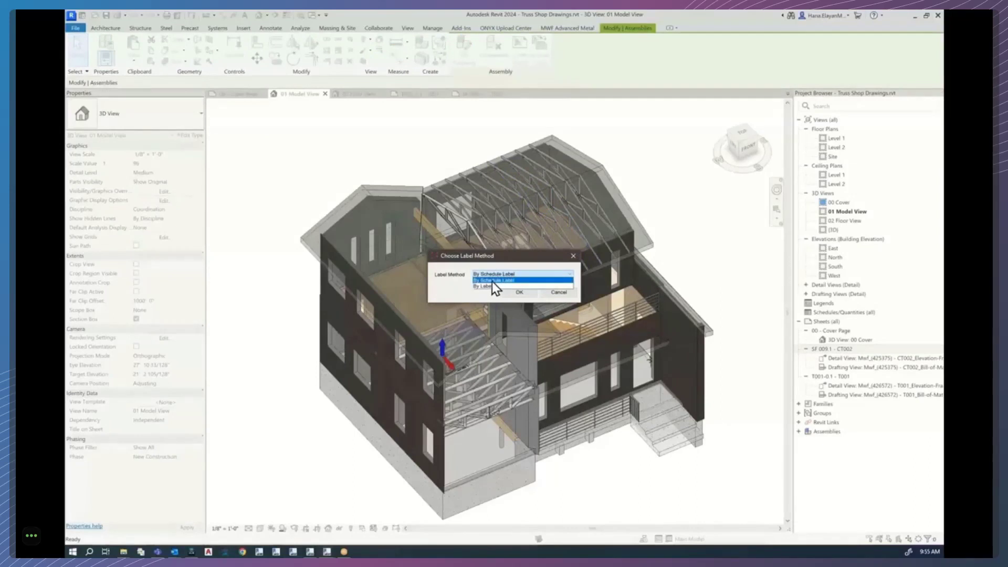
click(490, 280)
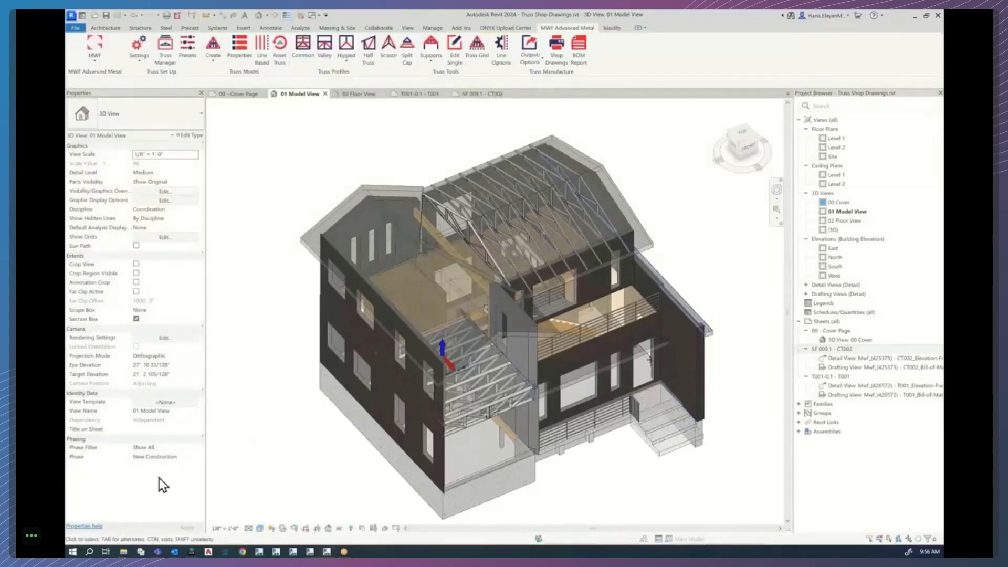
Switch to File Explorer and open Truss_BOM_Report.csv from the Webinar Truss folder in Excel.
mouse_move(123, 551)
click(289, 523)
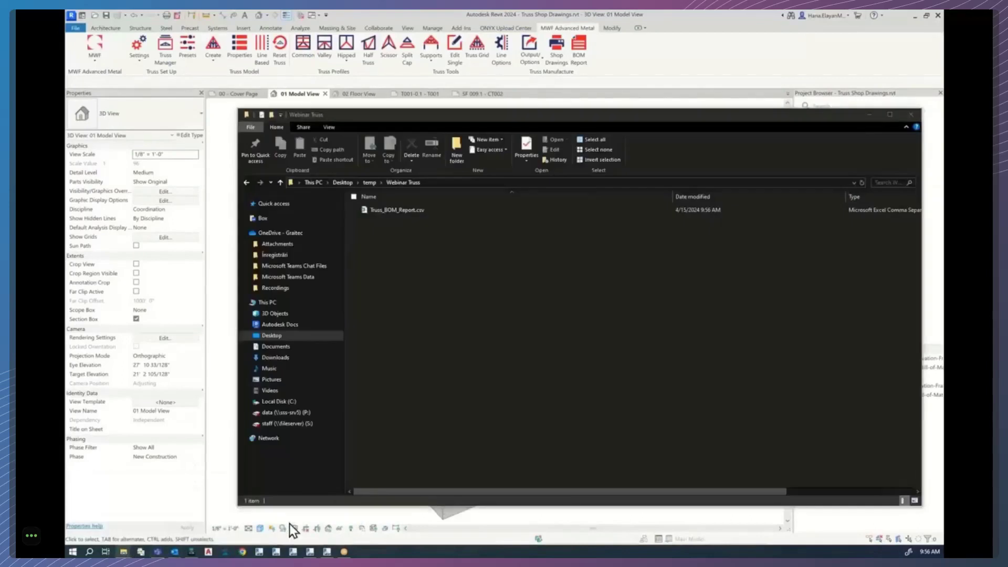
click(395, 210)
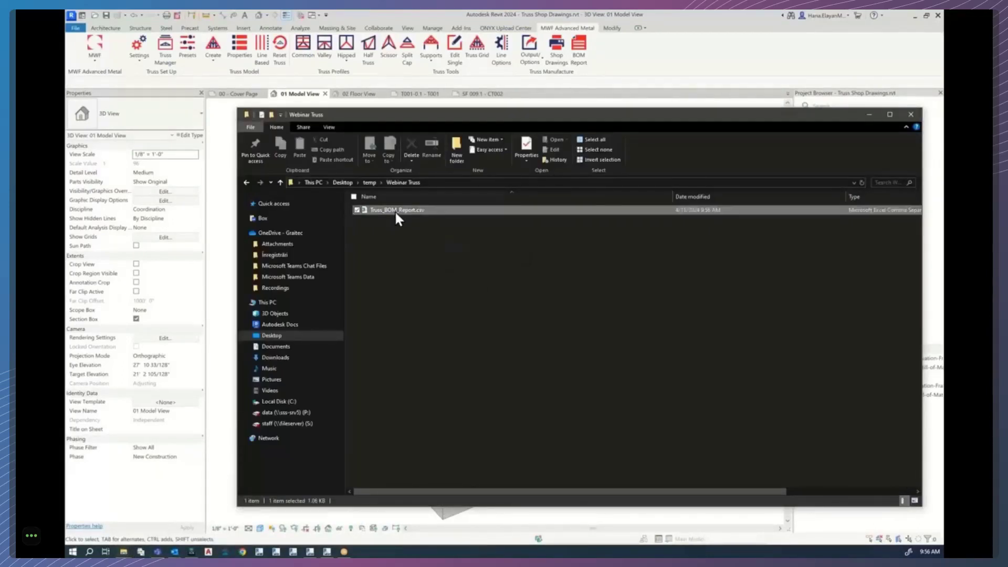
double_click(395, 210)
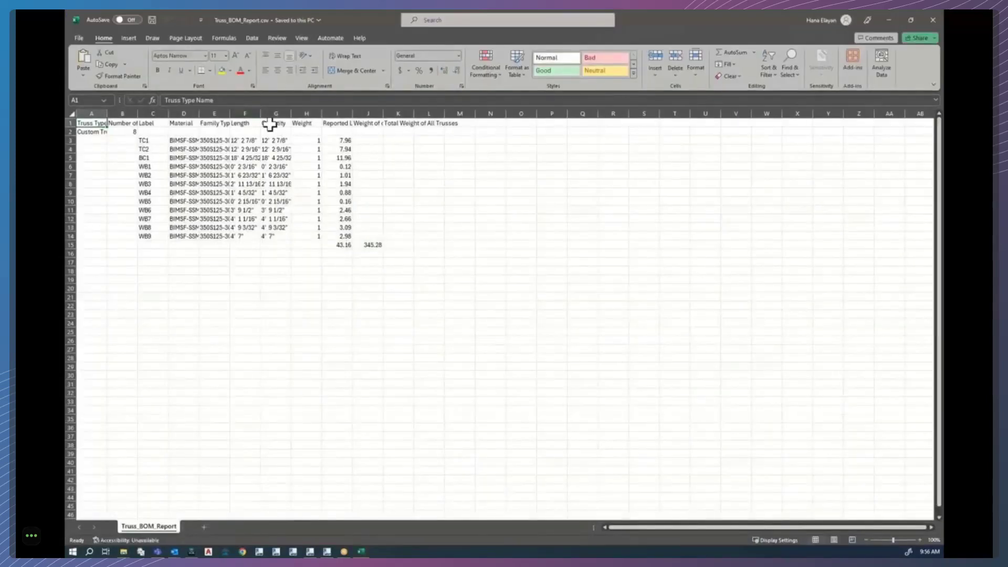
Widen the Truss Type Name, Material and Family Type columns so the report's entries can be read in full.
drag(107, 114, 176, 113)
drag(267, 113, 268, 112)
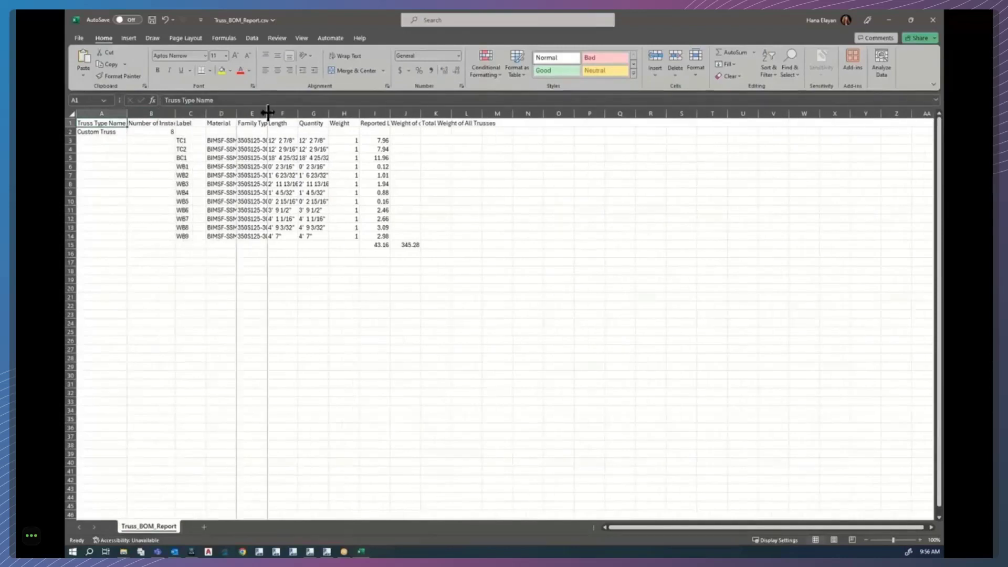
double_click(267, 112)
double_click(236, 114)
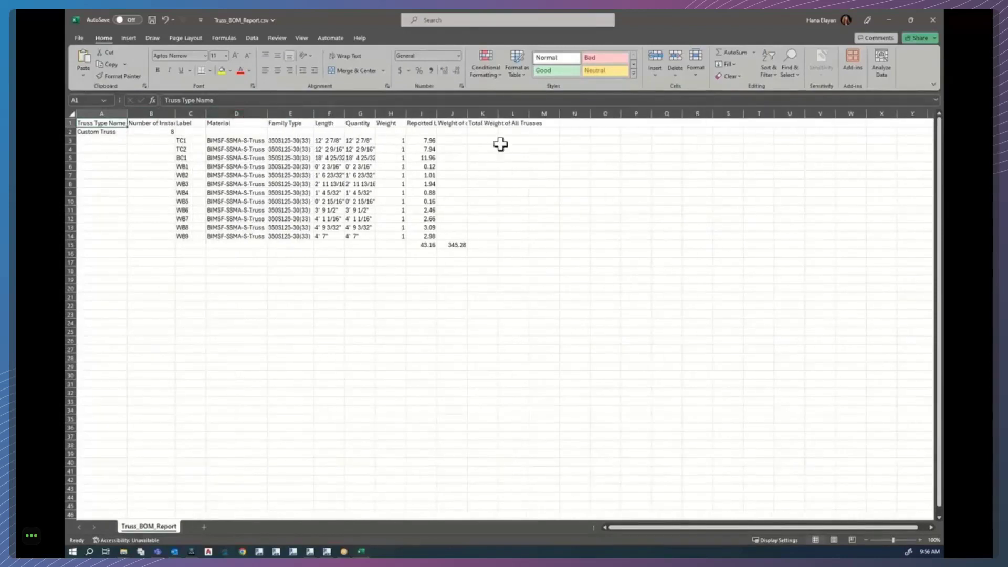
Close the BOM report without saving changes, minimize the folder window and return to the Revit house model.
click(932, 20)
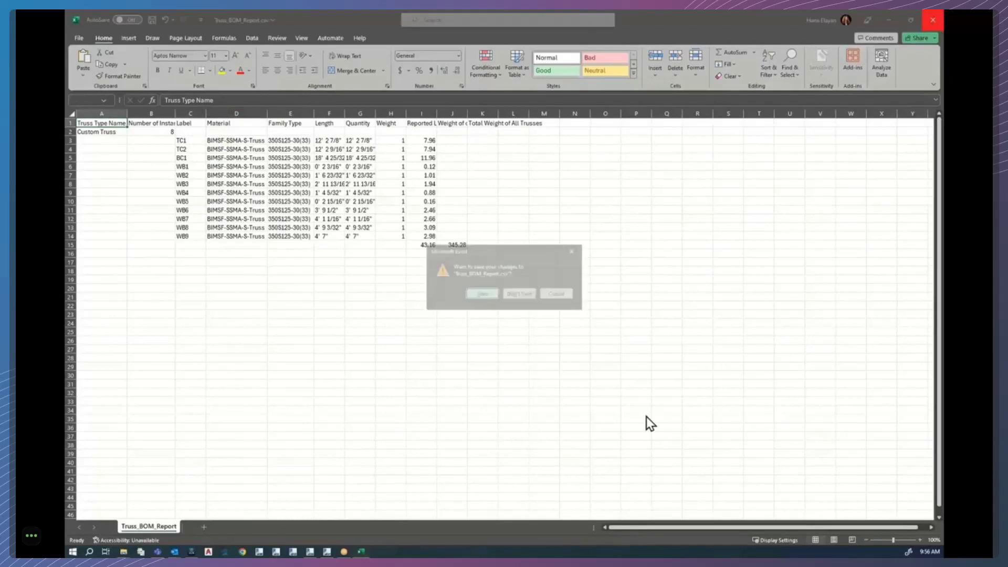
click(520, 294)
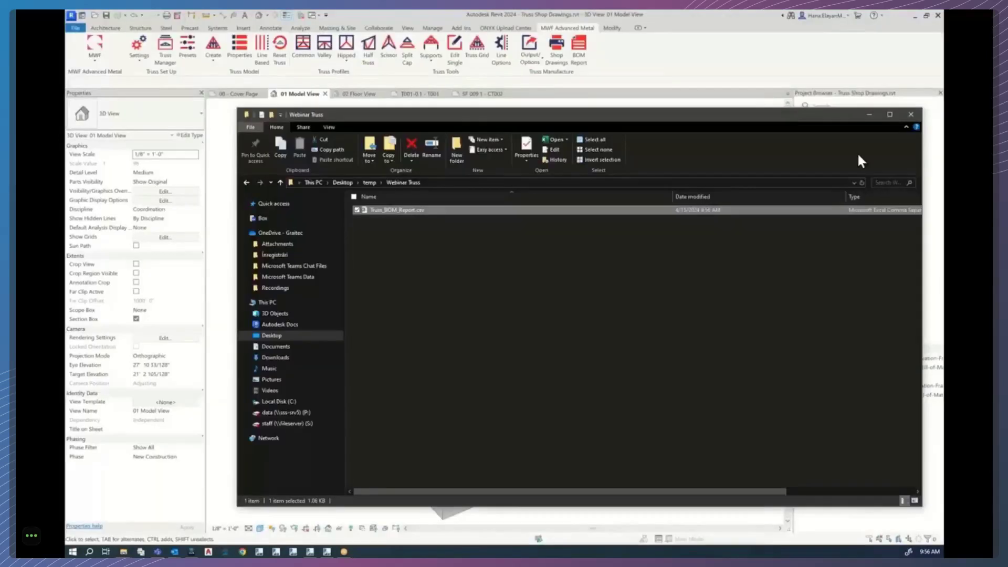
click(869, 114)
mouse_move(599, 464)
middle_down()
mouse_move(592, 455)
mouse_move(597, 468)
middle_up()
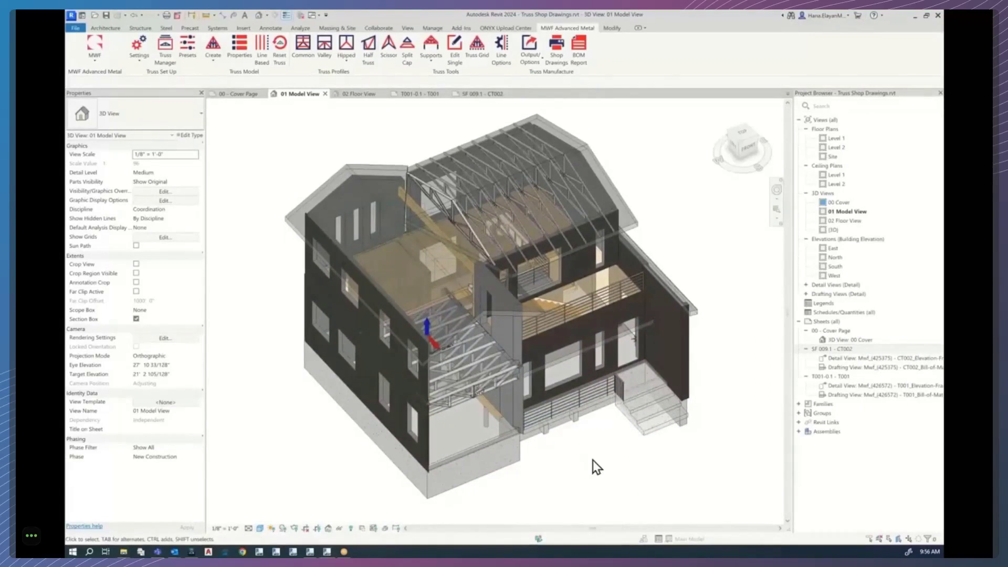